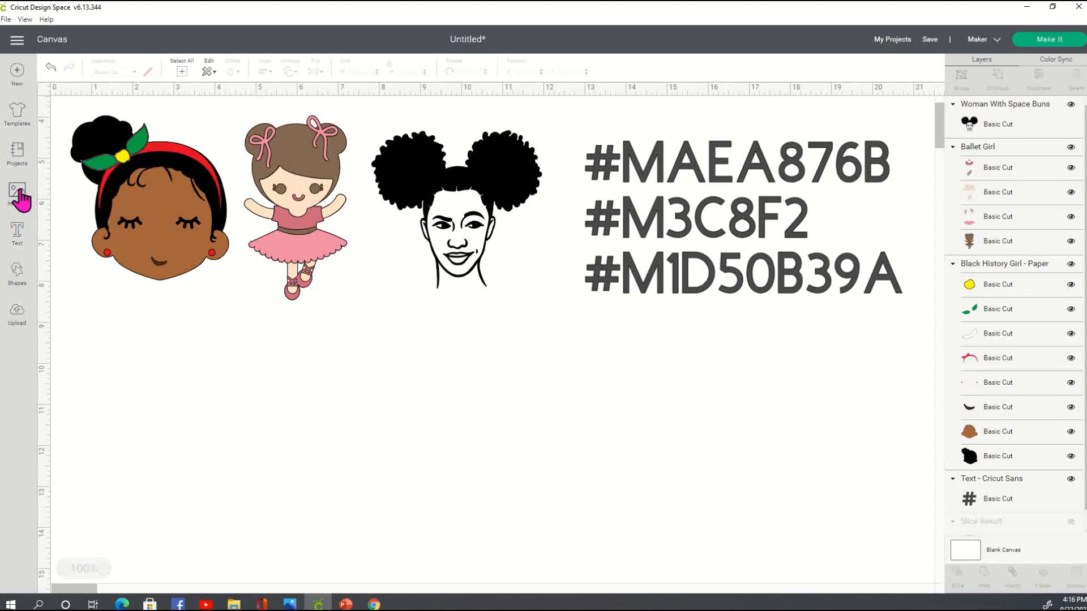
Step: Browse the full image library with its filters and search term cleared, and return to the canvas without adding an image
left_click(23, 193)
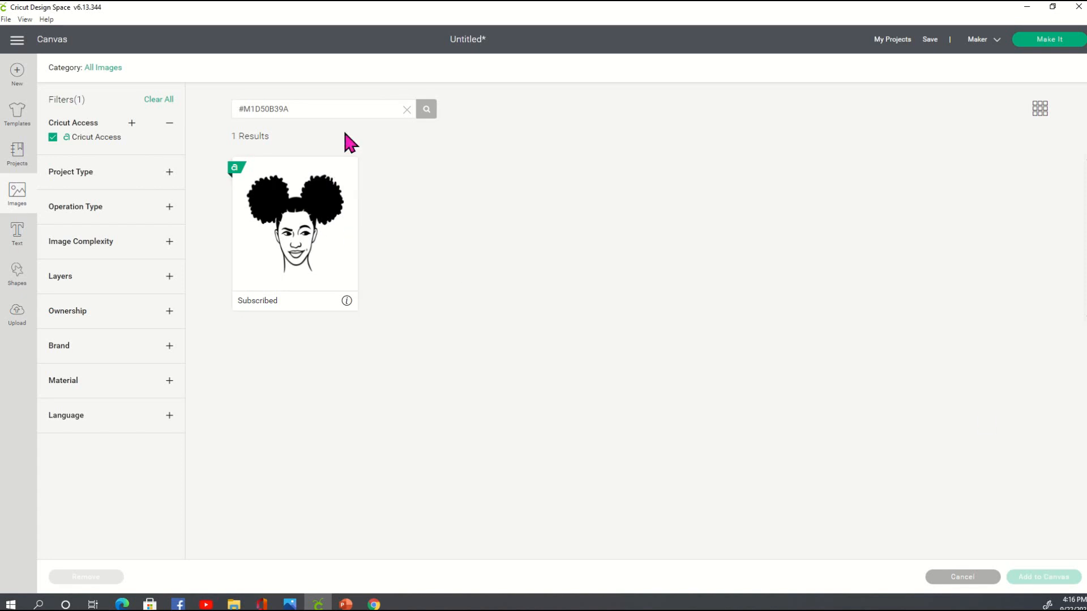
left_click(161, 103)
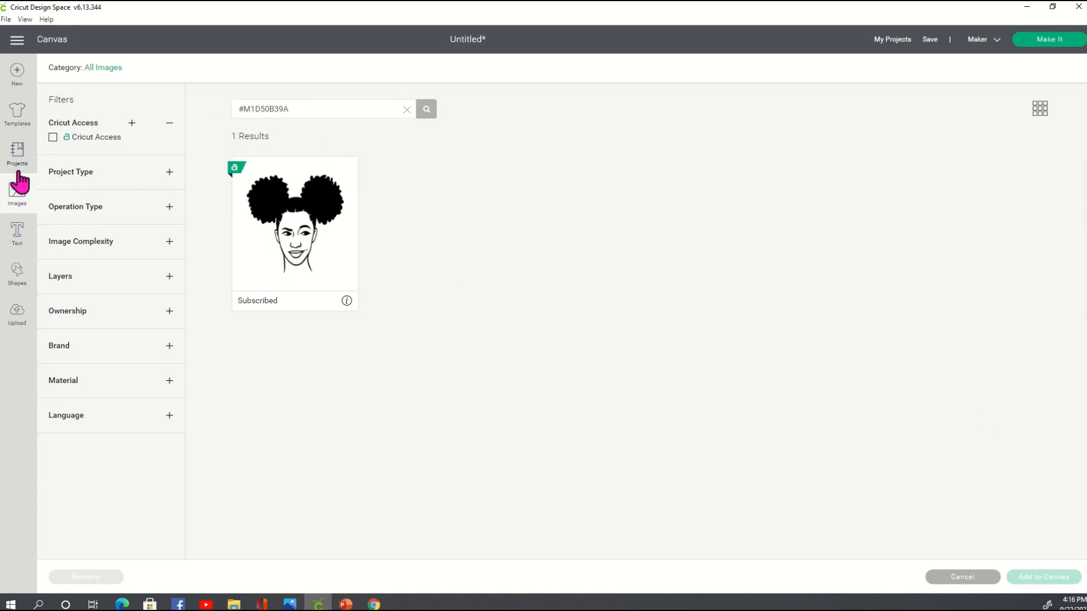
left_click(407, 110)
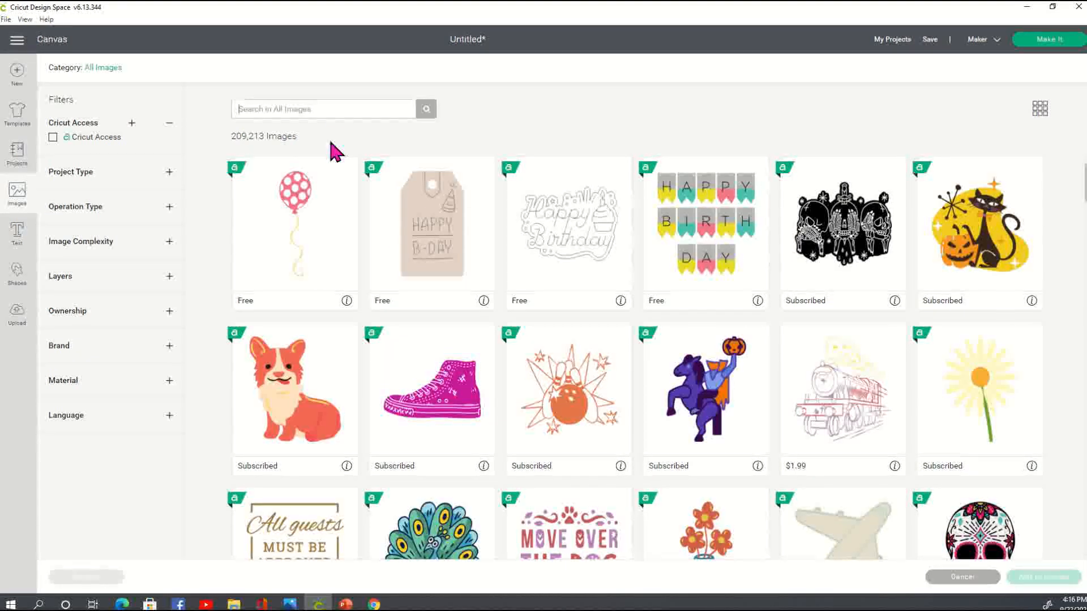
left_click(294, 110)
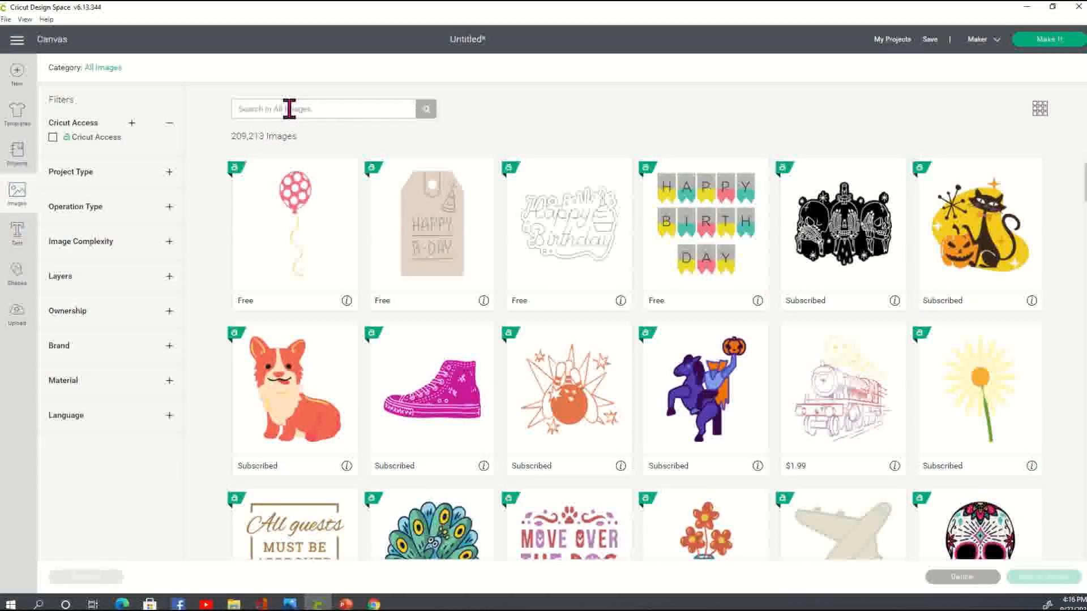
left_click(937, 577)
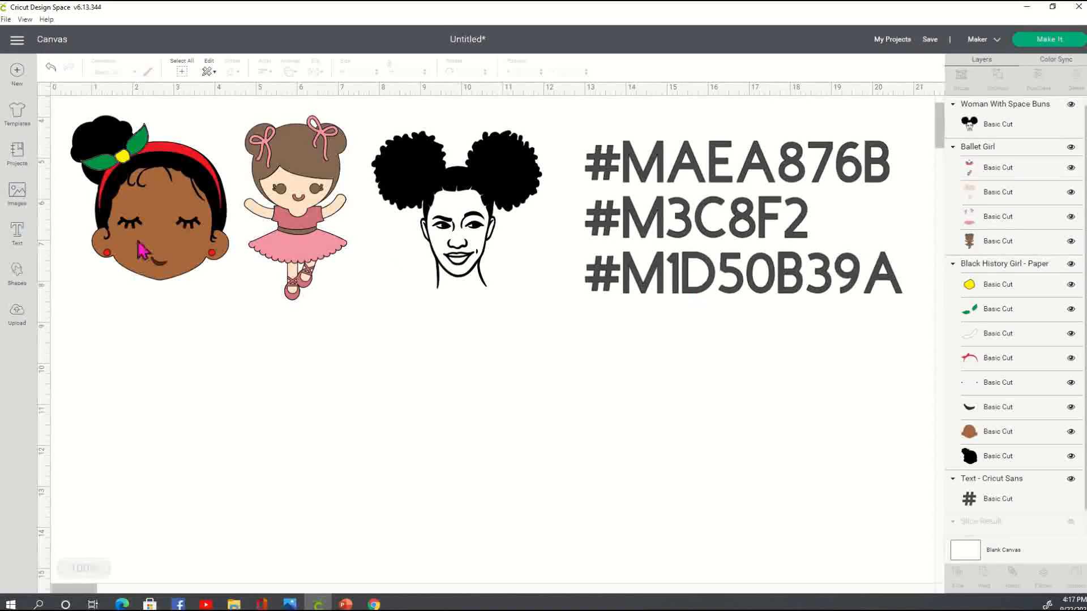
Step: Move the Black History Girl image into the empty canvas area below the ballet girl
left_click_drag(160, 221, 193, 356)
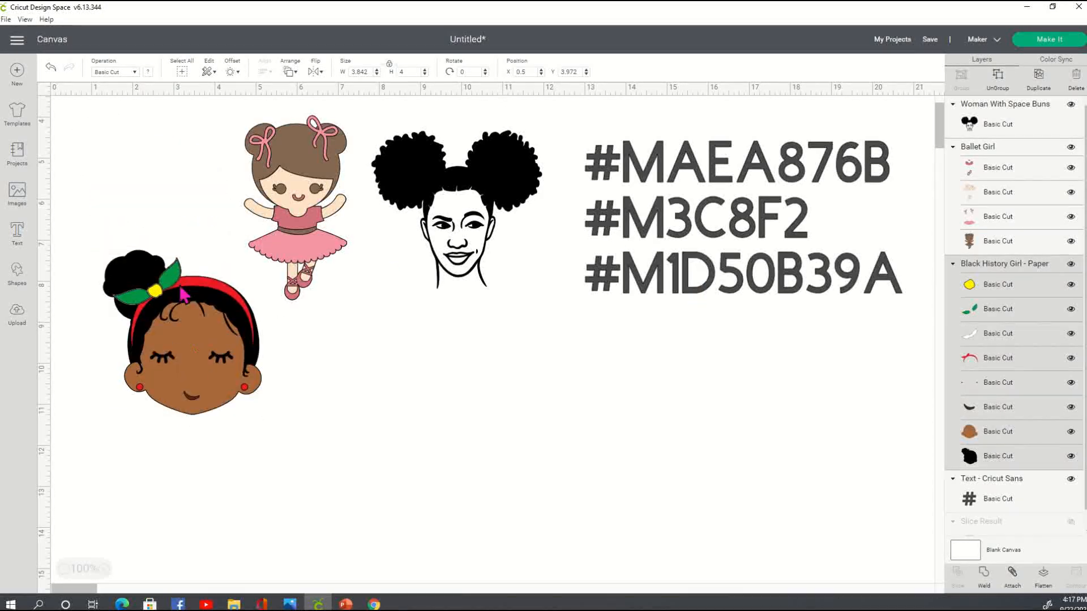
left_click_drag(185, 306, 275, 367)
left_click_drag(164, 382, 361, 440)
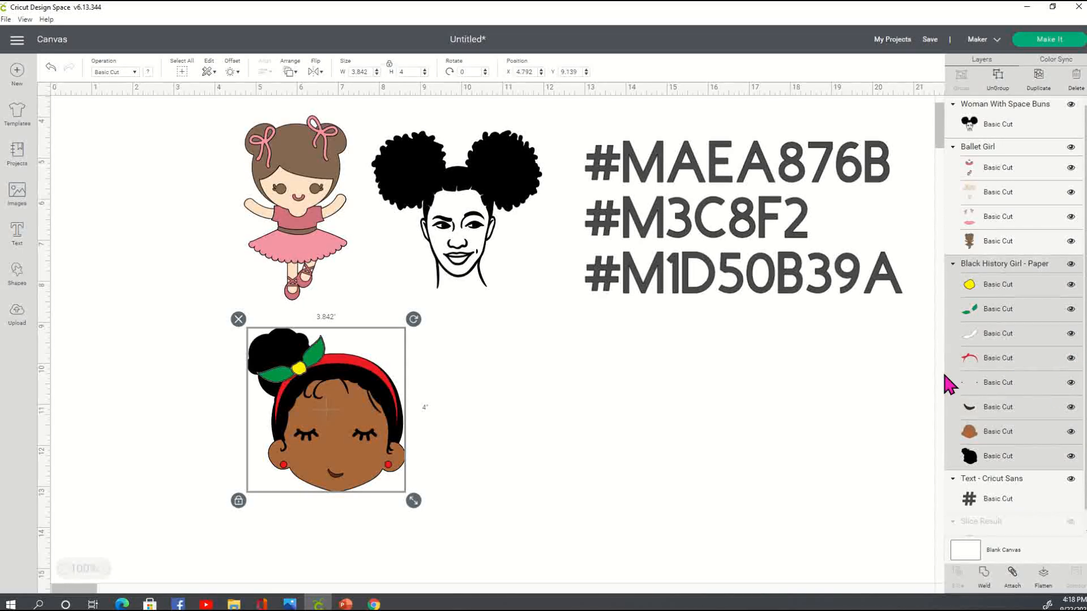
Step: Hide the Black History Girl's red headband, white background piece, green bow and yellow knot layers
left_click(1070, 359)
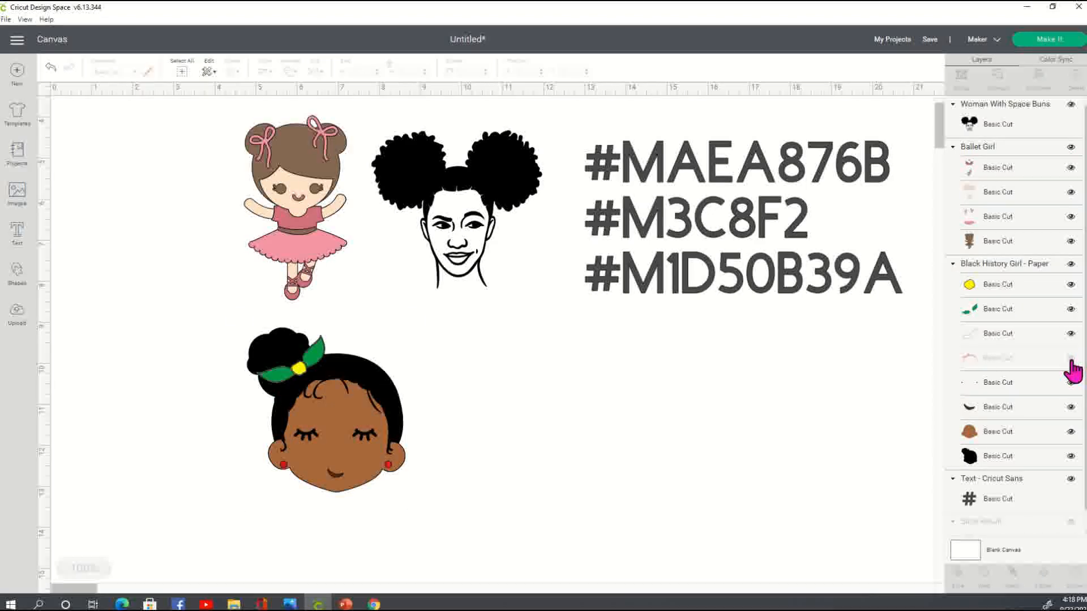
left_click(1071, 334)
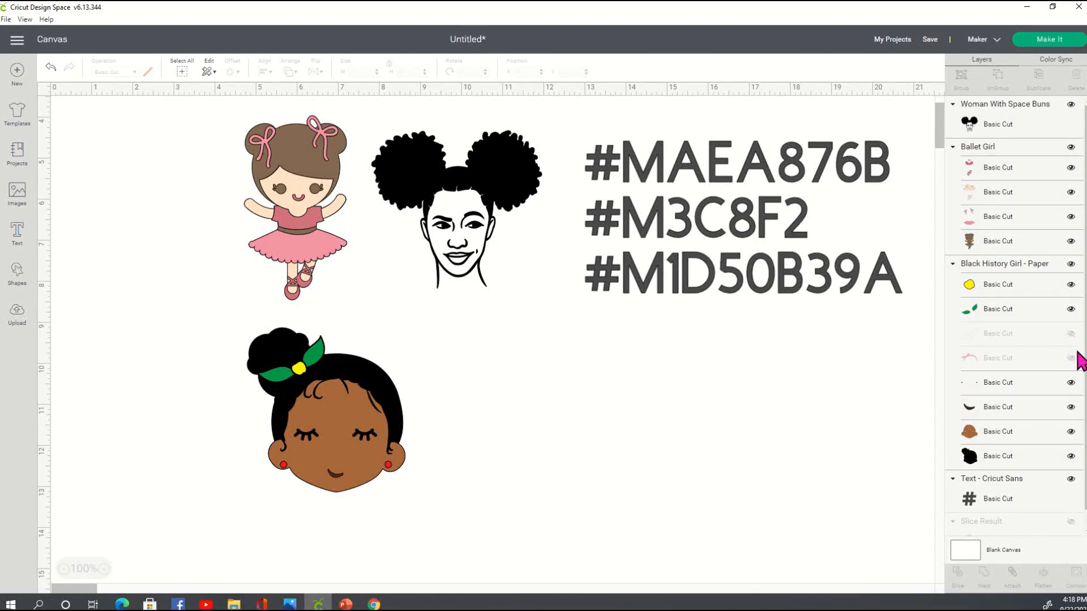
left_click(1070, 309)
left_click(1070, 285)
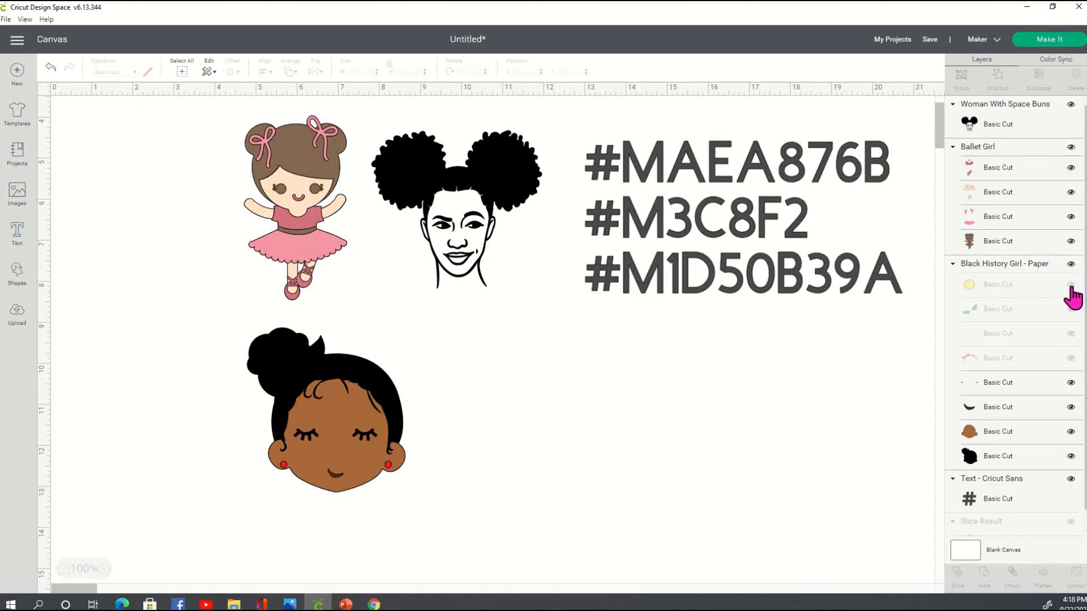
Step: Check the face without its mouth layer, restore the mouth, and hide the red earrings layer
left_click(1071, 407)
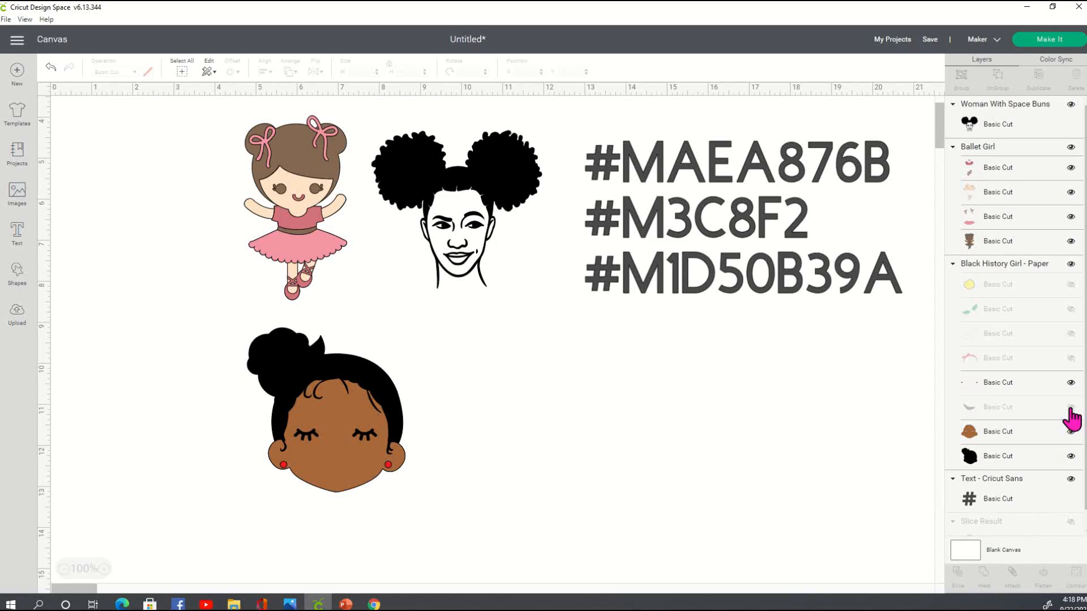
left_click(1070, 407)
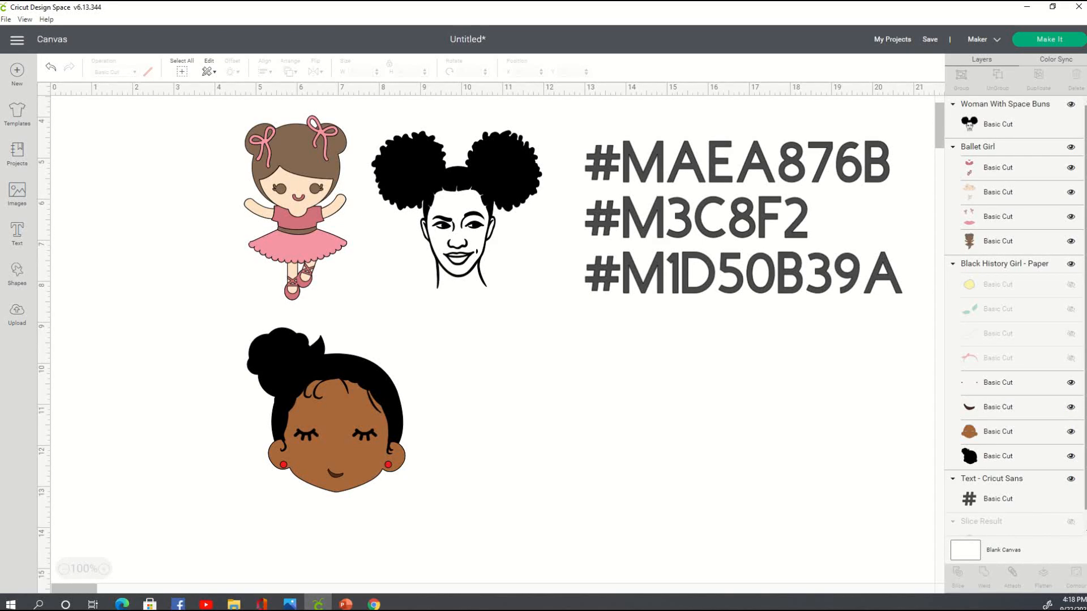
left_click(1070, 383)
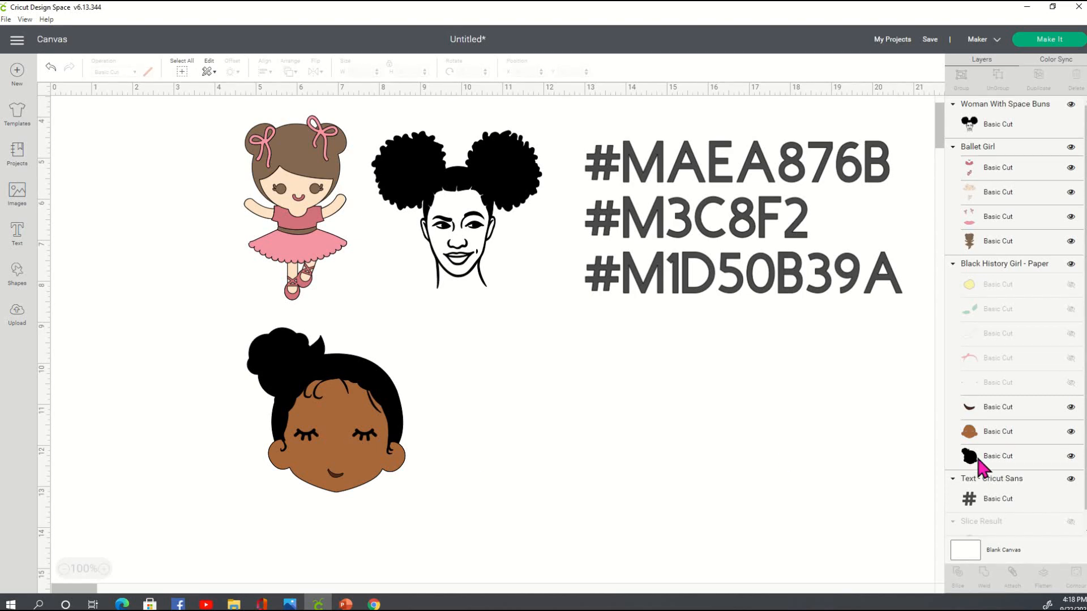
Step: Check the mouth and black hair layers by hiding and restoring each, and hide the brown face layer
left_click(1071, 407)
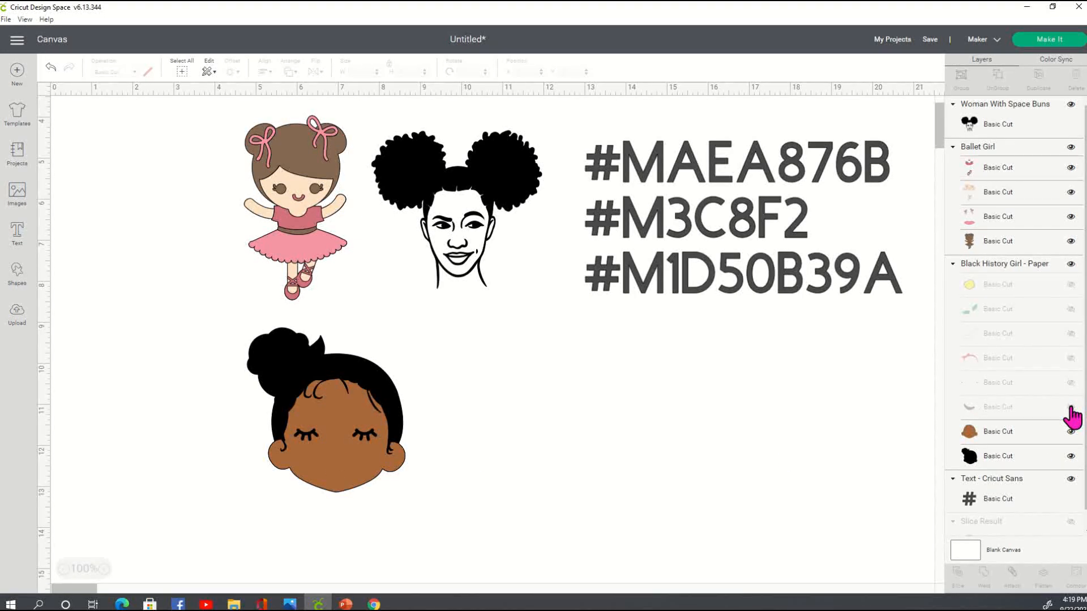
left_click(1071, 407)
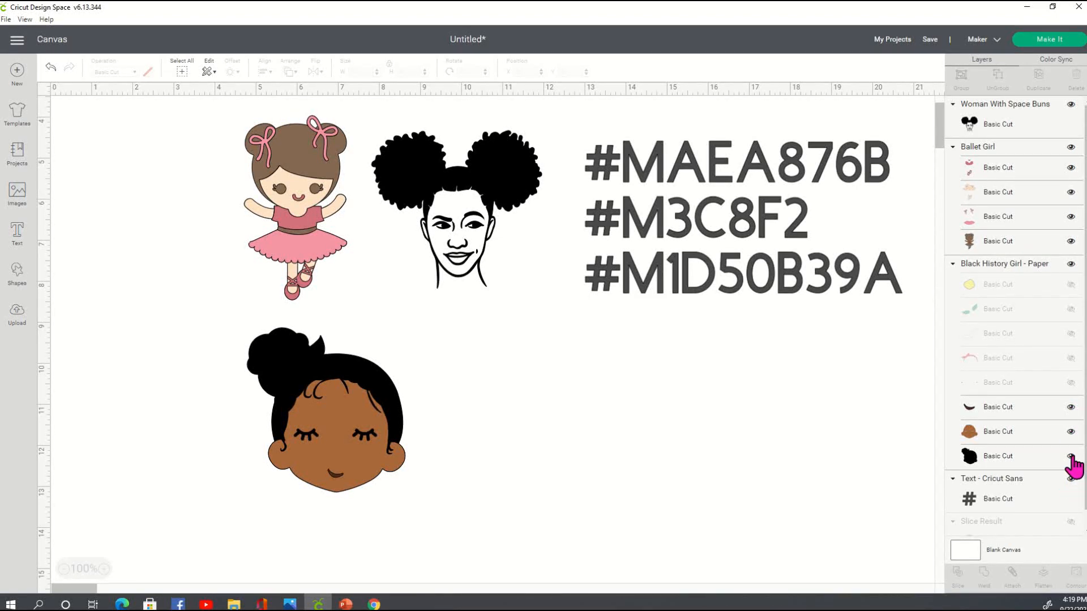
left_click(1070, 456)
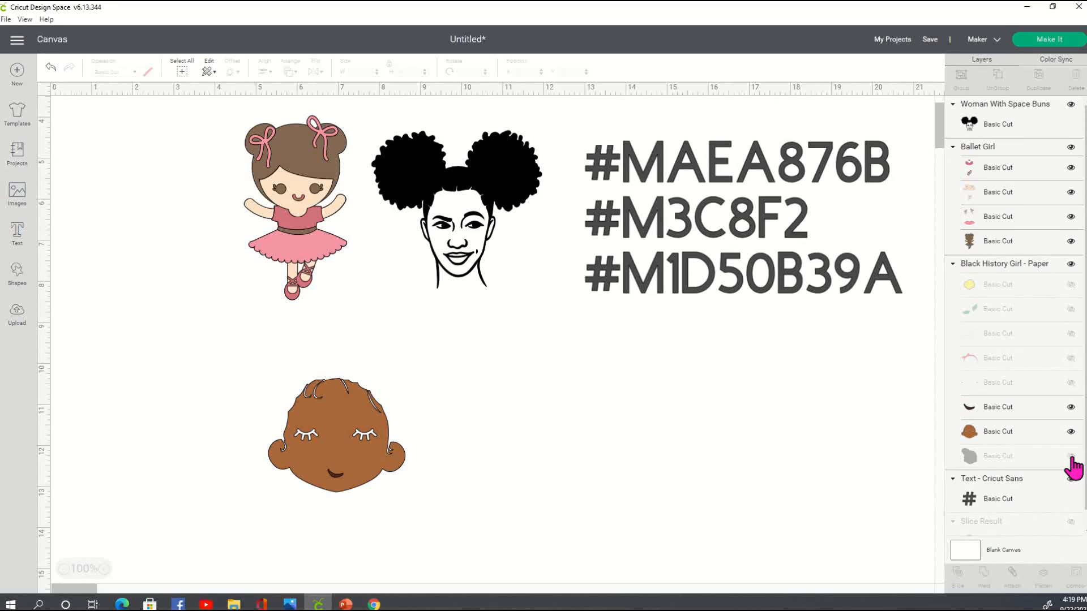
left_click(1071, 457)
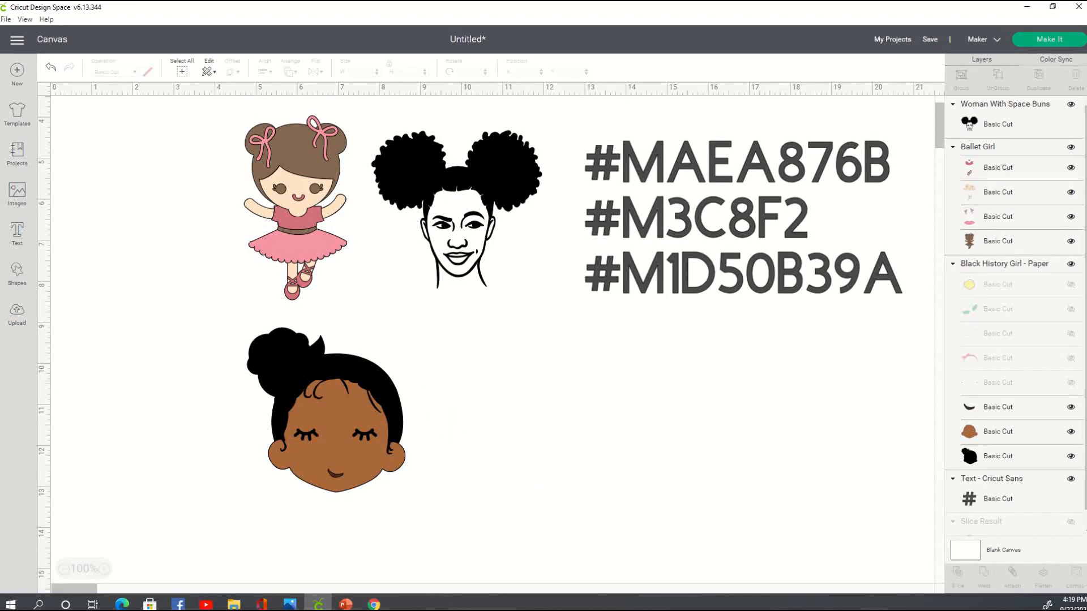
left_click(1070, 432)
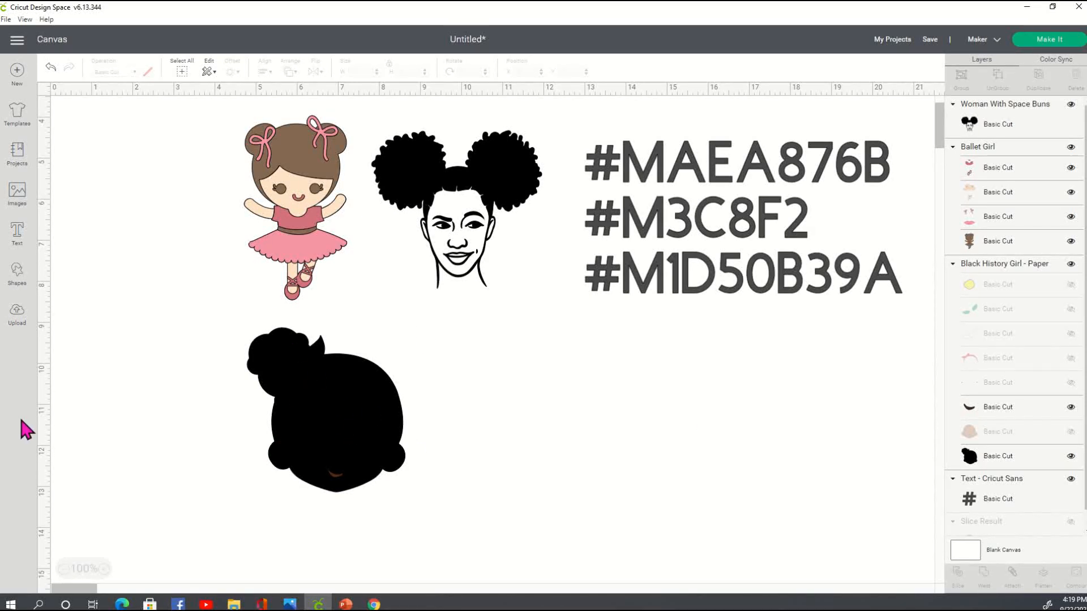
Step: Add a circle in the empty area beside the head silhouette and duplicate it so the two circles overlap
left_click(17, 274)
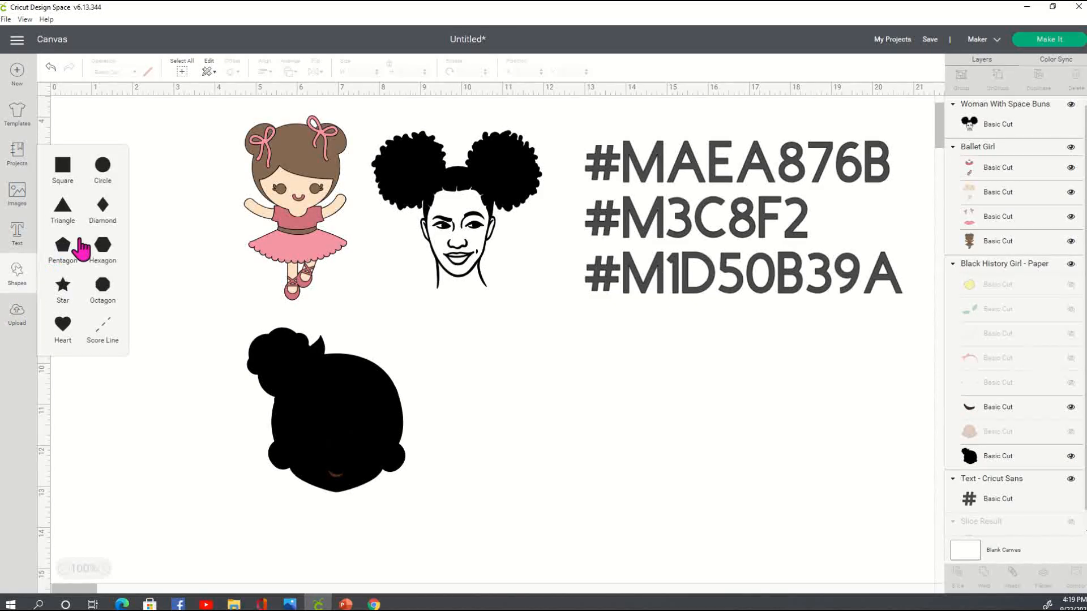
left_click(105, 170)
left_click_drag(170, 181, 590, 417)
right_click(589, 416)
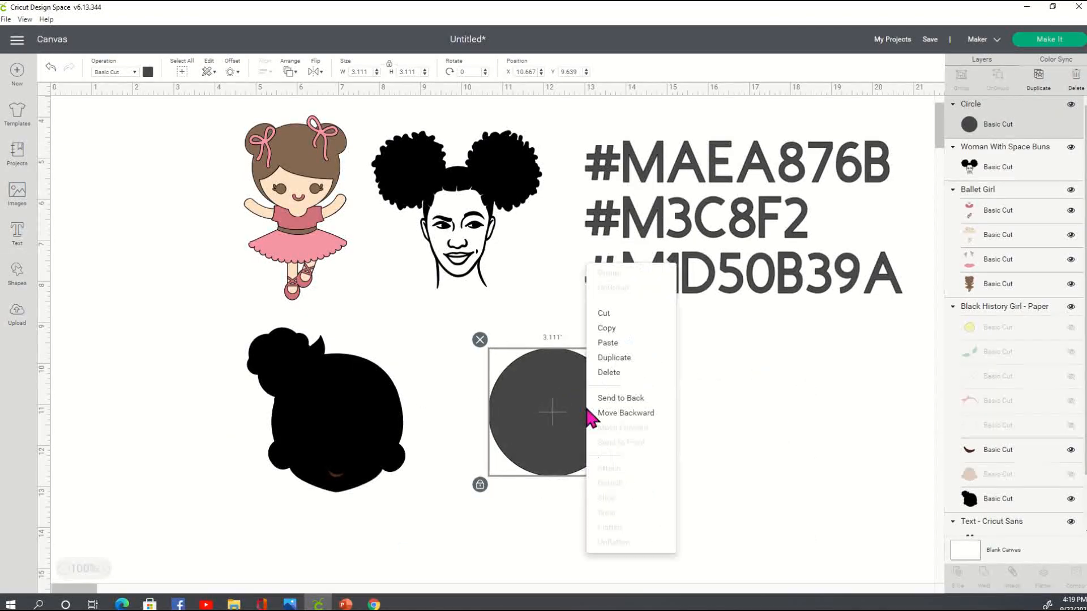
left_click(609, 359)
left_click_drag(582, 424, 557, 414)
left_click(755, 428)
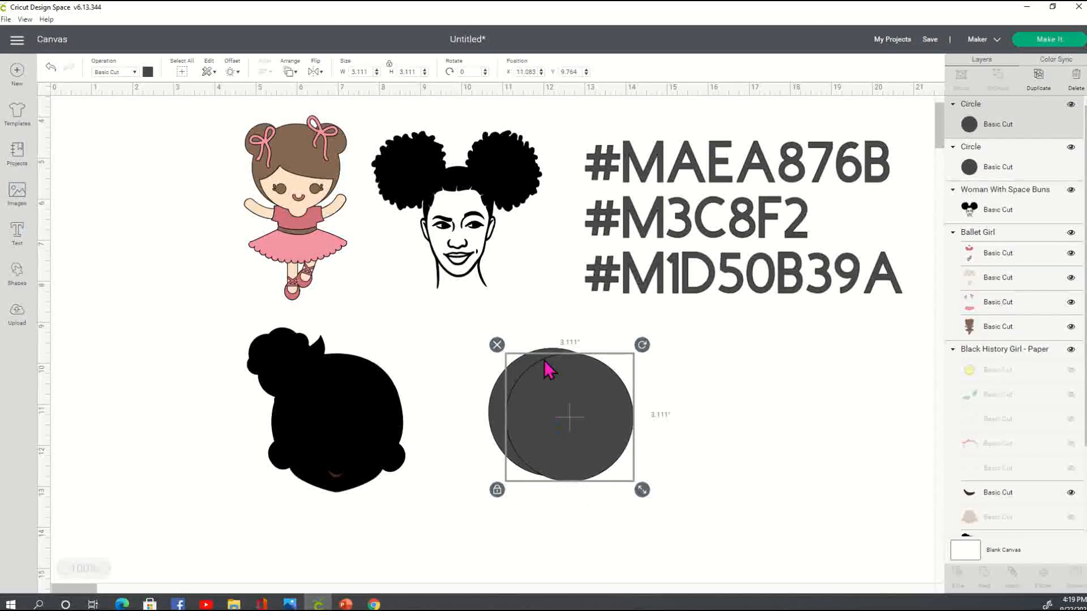
Step: Colour the duplicate circle yellow and shift it so only a thin crescent of the dark circle shows
left_click(148, 72)
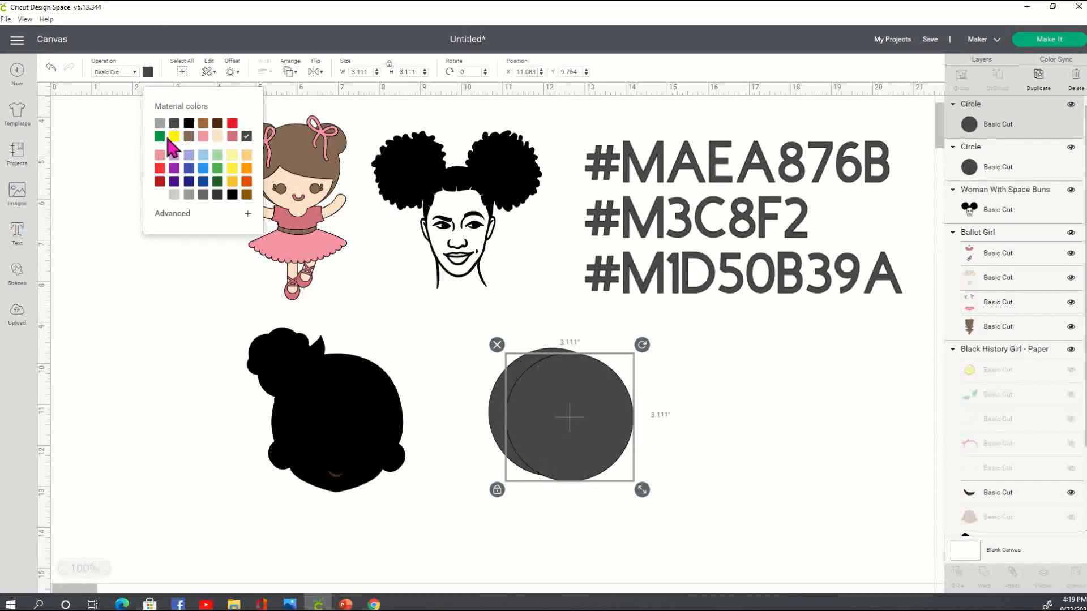
left_click(232, 168)
left_click(722, 473)
left_click_drag(542, 413, 536, 410)
left_click(791, 433)
Step: Slice the two overlapping circles and delete every resulting piece except the dark crescent
left_click_drag(464, 337, 652, 521)
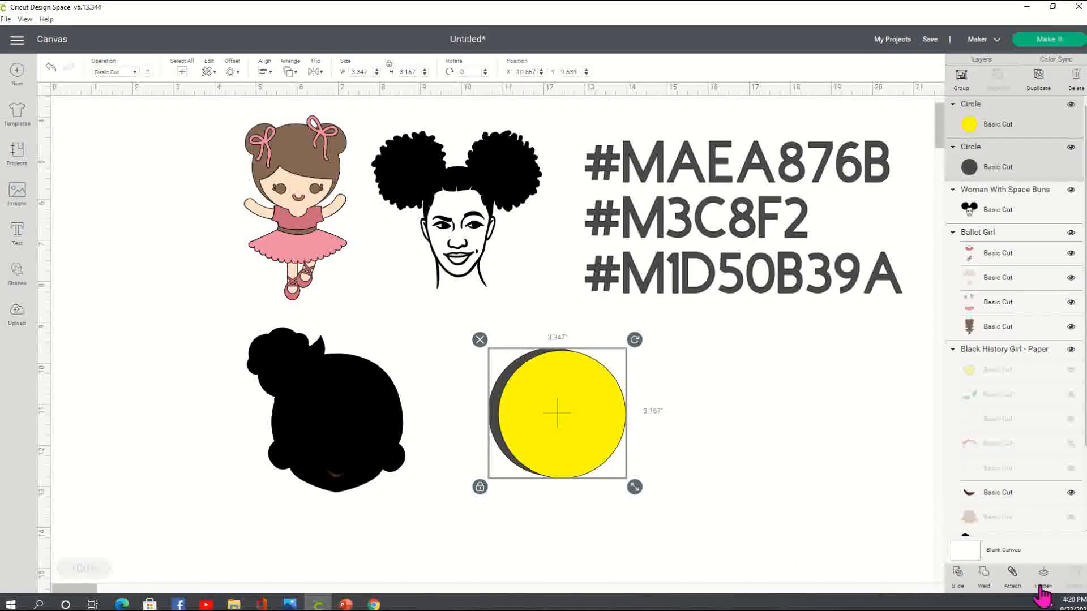
left_click(723, 463)
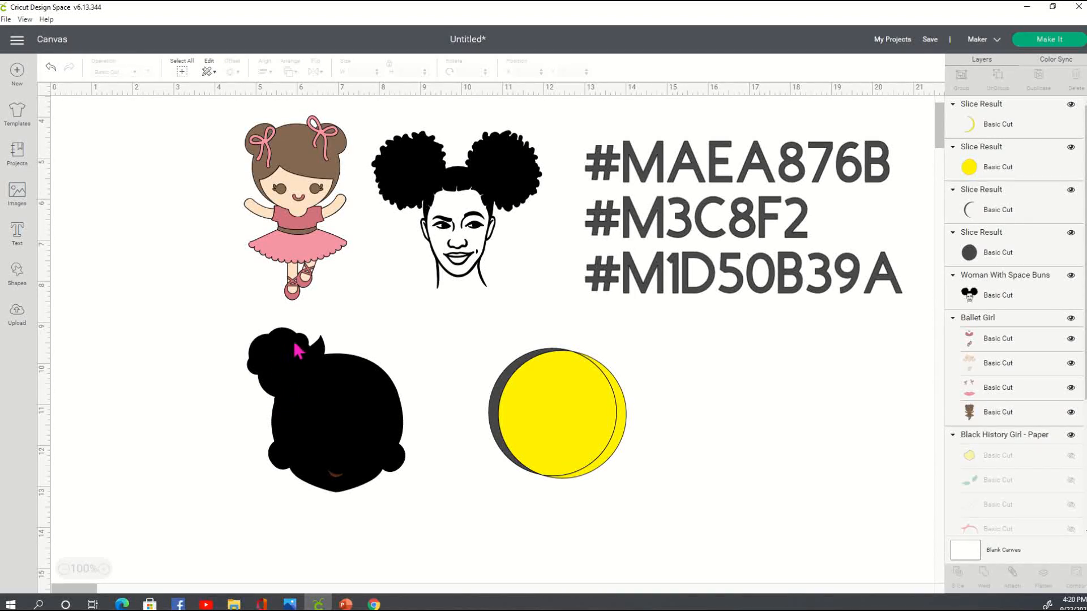
left_click_drag(538, 388, 718, 408)
left_click_drag(579, 416, 749, 440)
left_click_drag(575, 436, 826, 485)
left_click(647, 371)
left_click_drag(649, 357, 870, 541)
key("Delete")
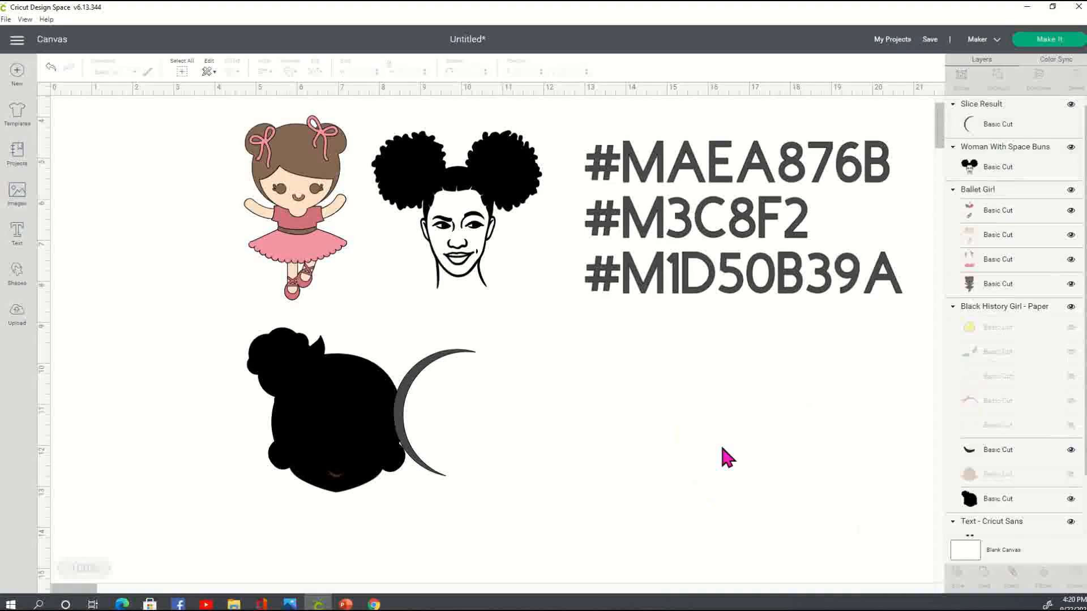
Step: Move the crescent clear of the head and cover its two tips with a square enlarged to about 3.44 inches
left_click_drag(418, 389, 568, 413)
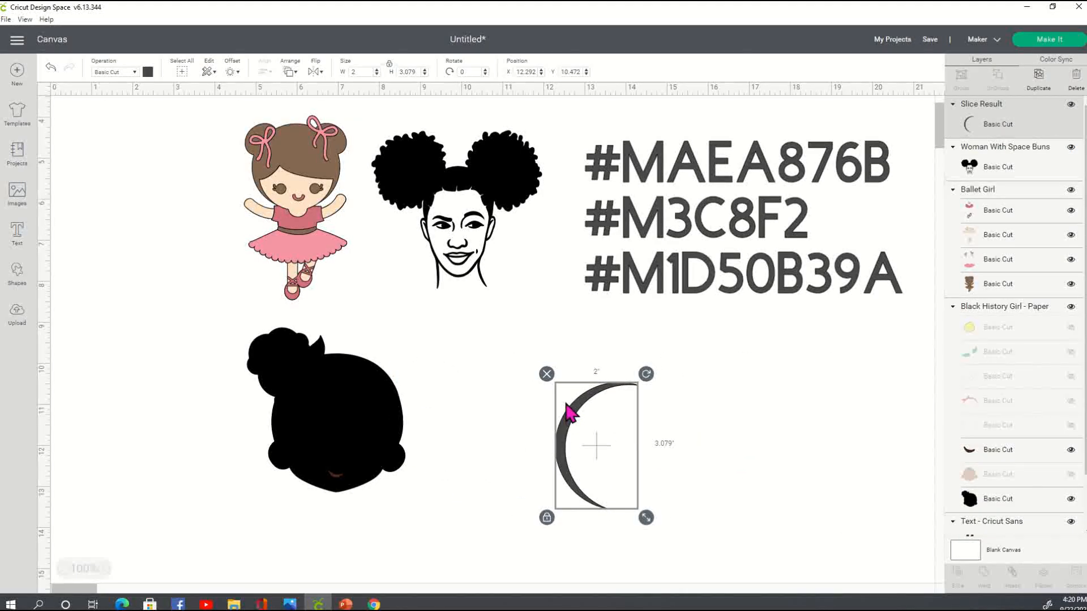
left_click(697, 397)
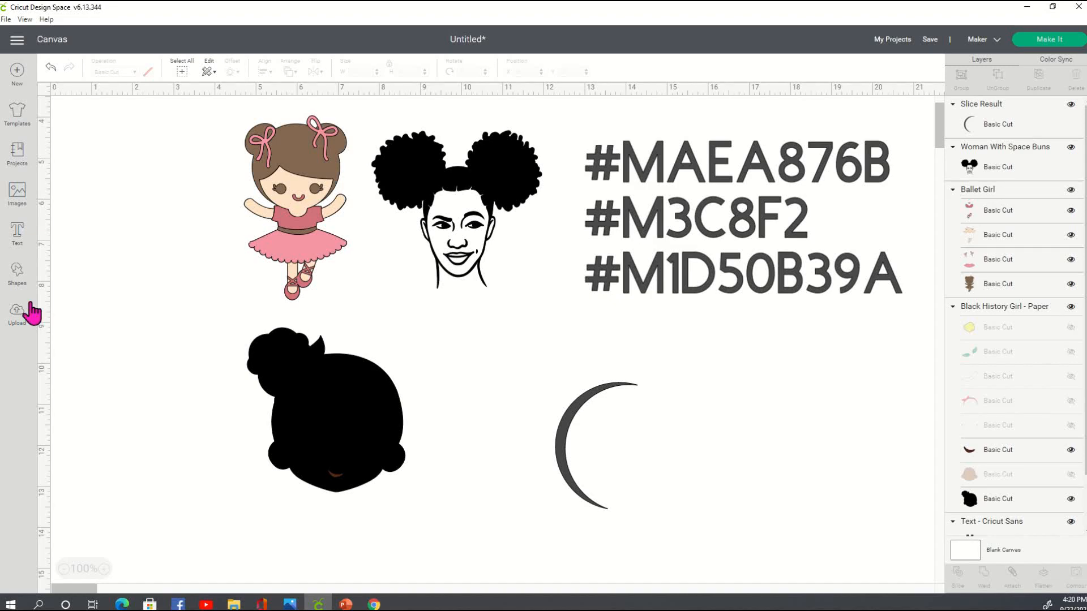
left_click(18, 275)
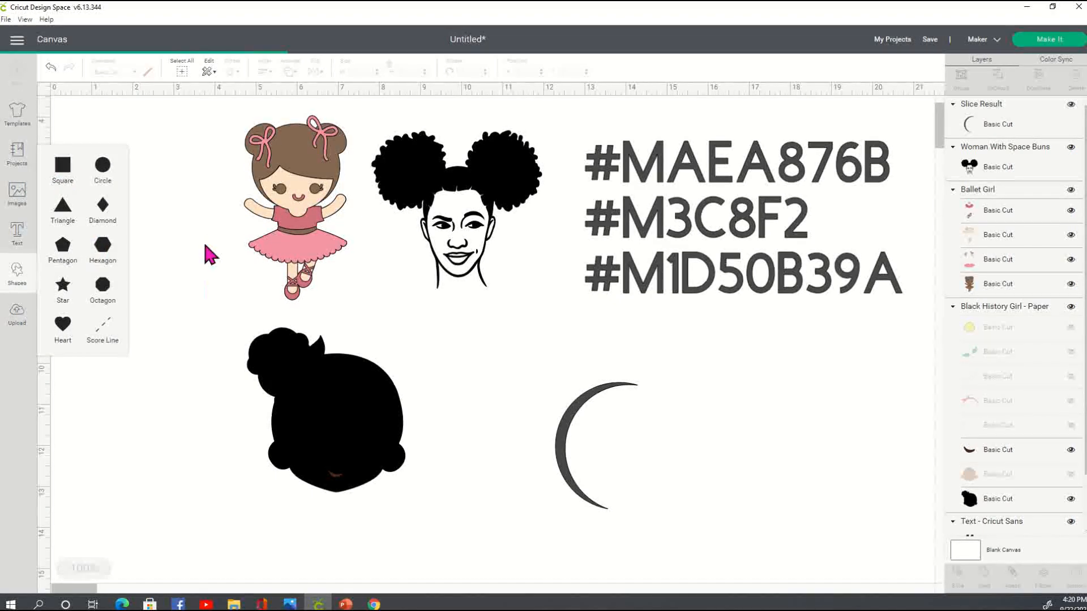
left_click_drag(176, 234, 665, 472)
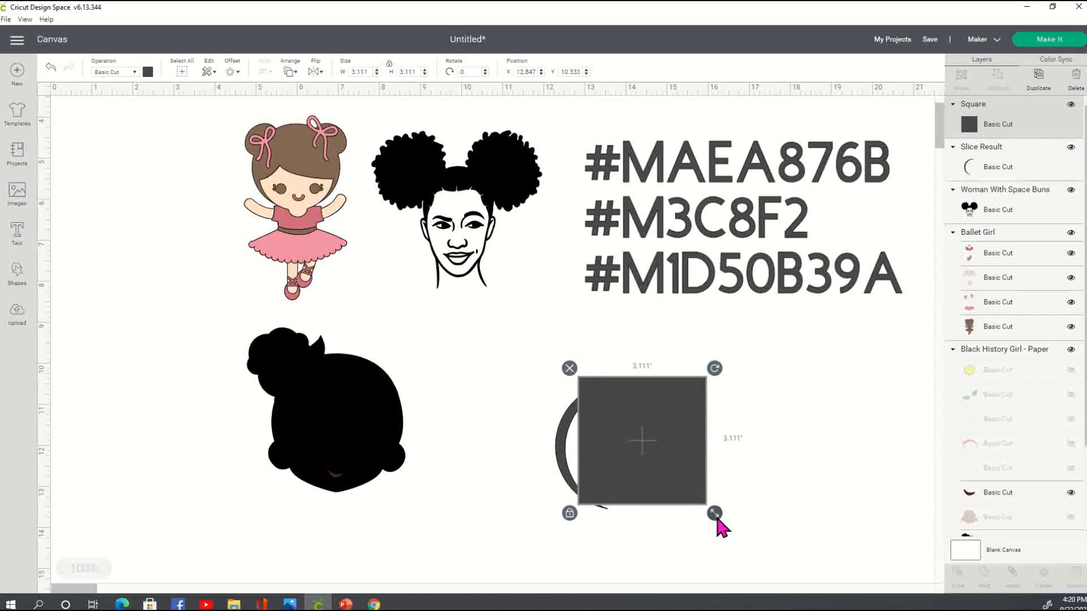
left_click_drag(714, 514, 729, 528)
left_click(820, 448)
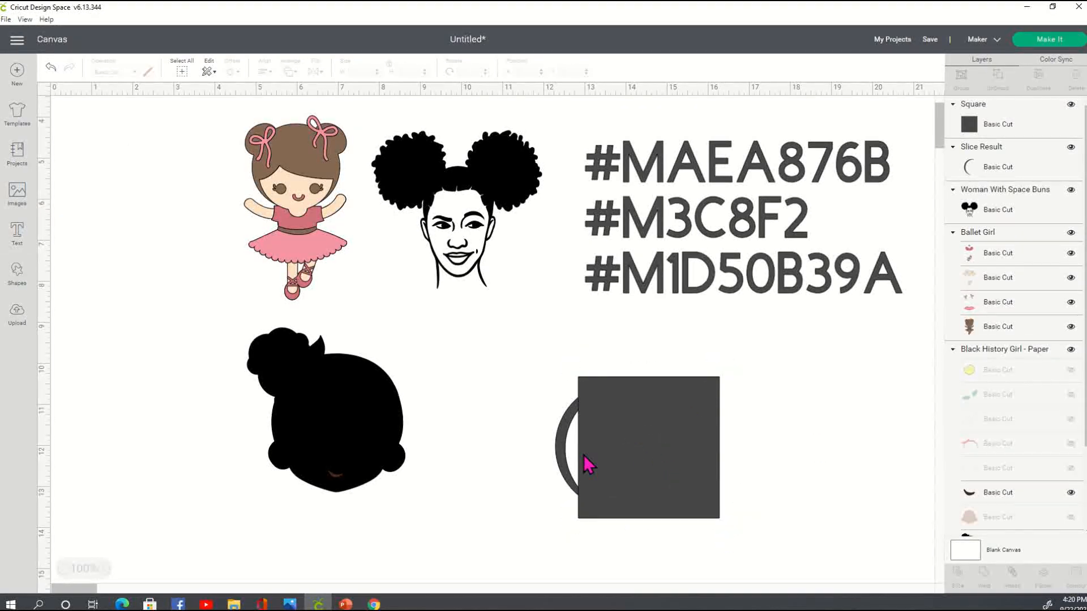
Step: Slice the crescent with the square and delete the leftover square piece
left_click(566, 462)
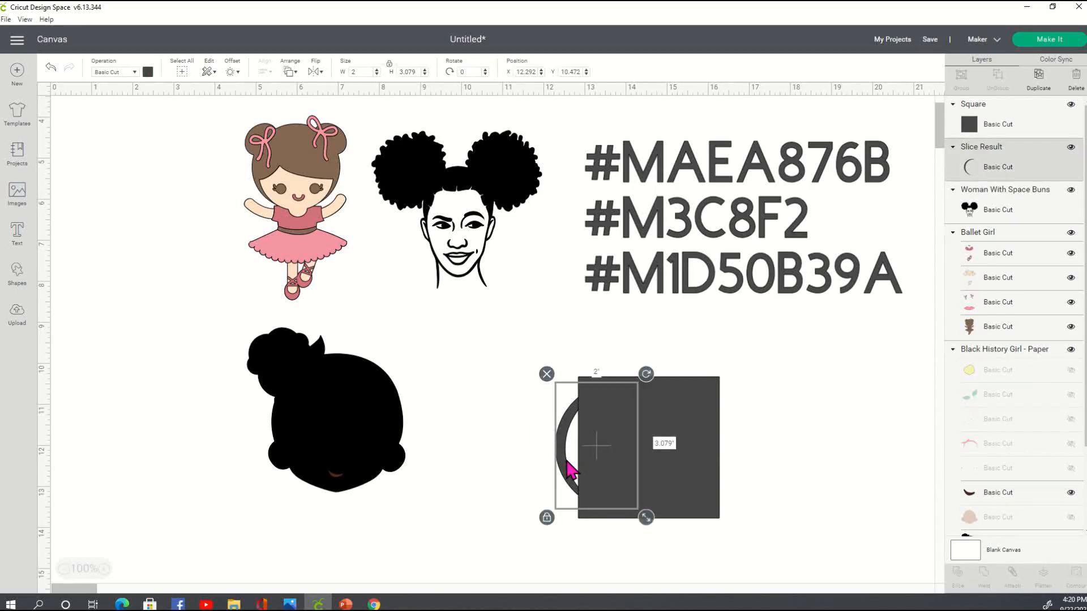
left_click(702, 502, "shift")
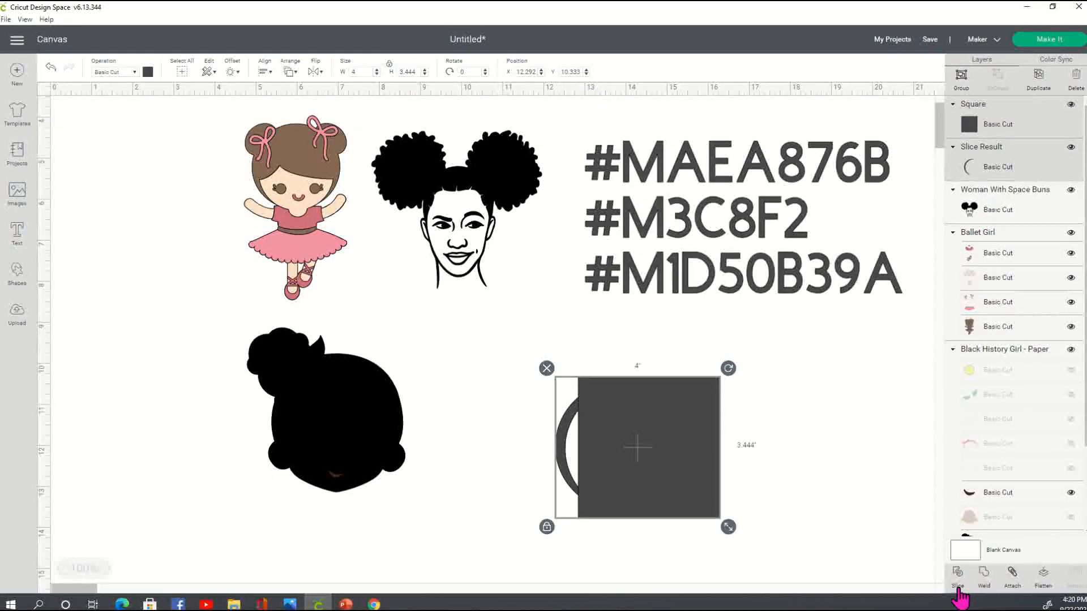
left_click(760, 420)
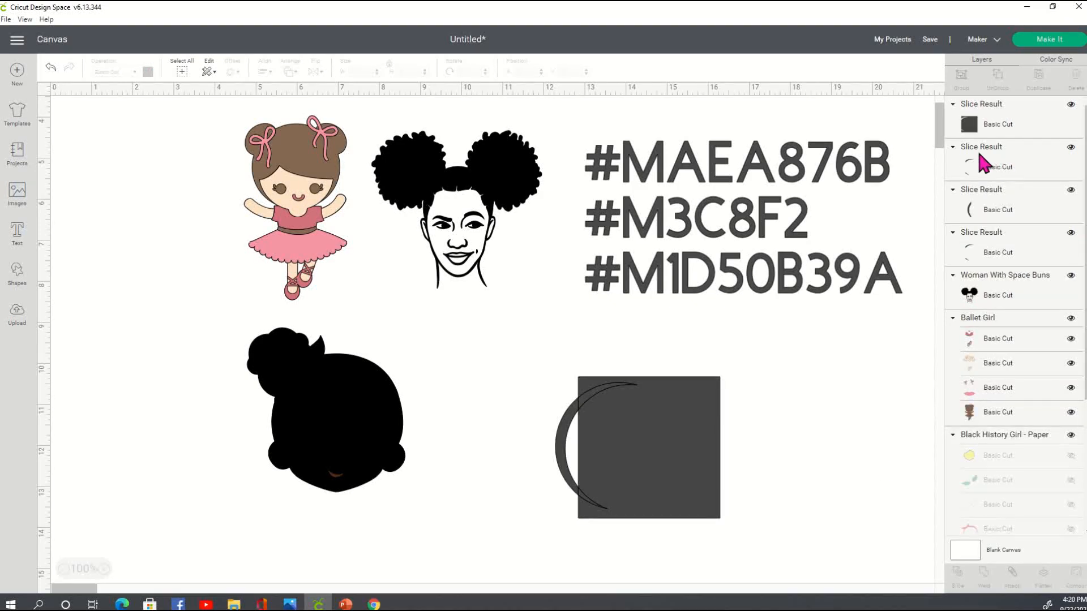
left_click(997, 130)
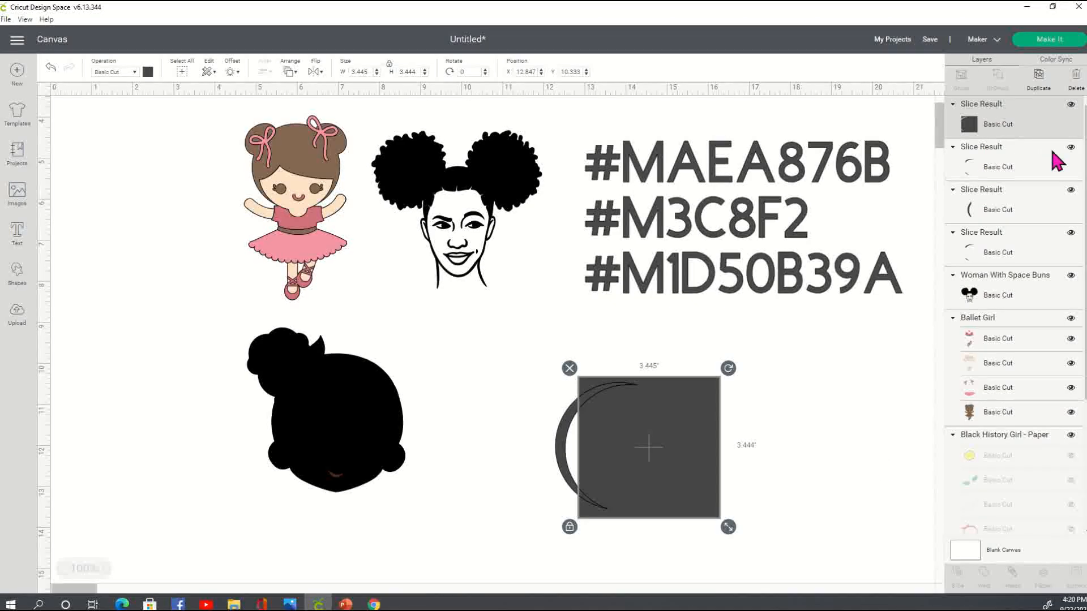
key("Delete")
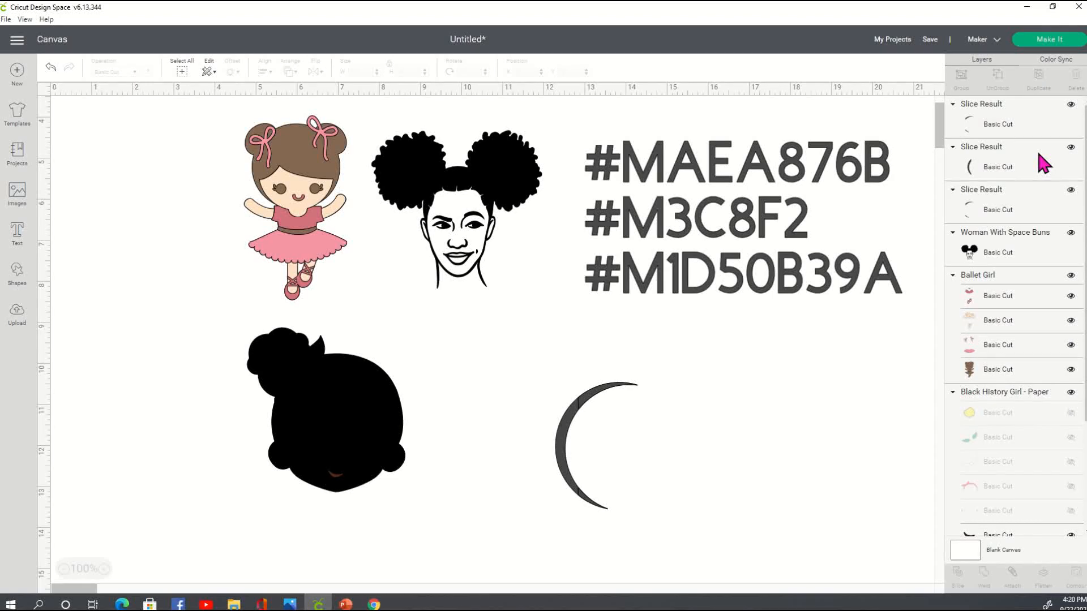
Step: Delete the two leftover slice results that form the crescent's tips
left_click(1008, 200)
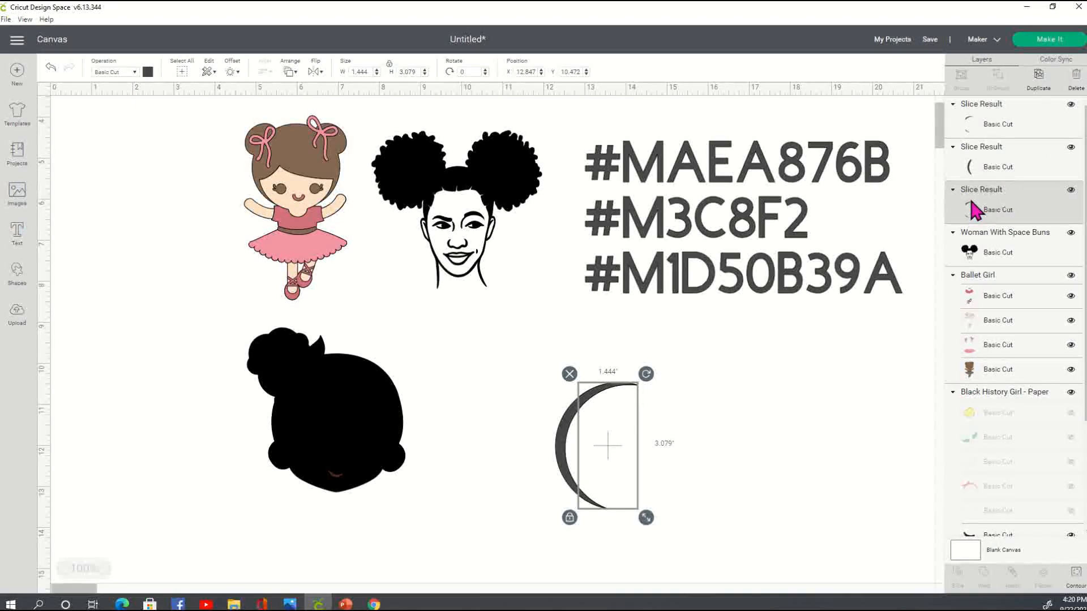
key("Delete")
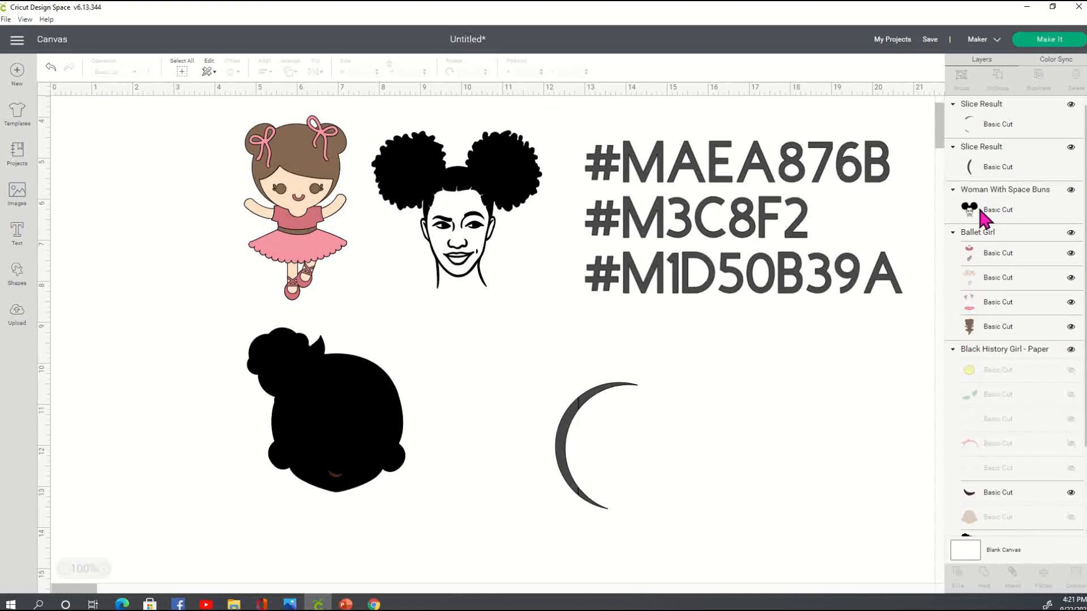
left_click(994, 119)
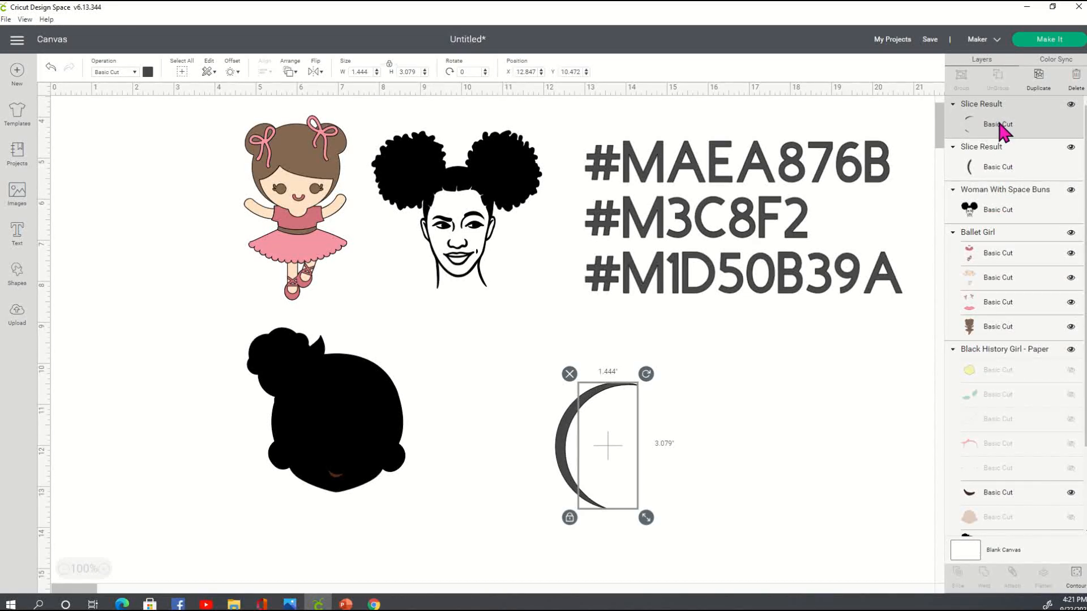
key("Delete")
Step: Move the trimmed crescent beside the head silhouette and colour it yellow
left_click_drag(564, 460, 434, 378)
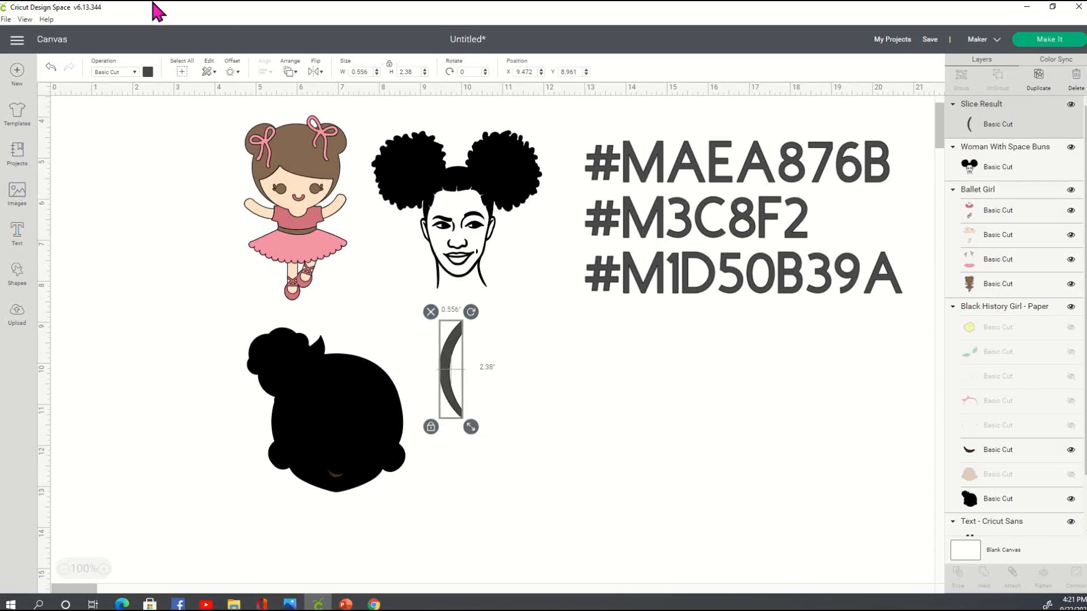
left_click(147, 72)
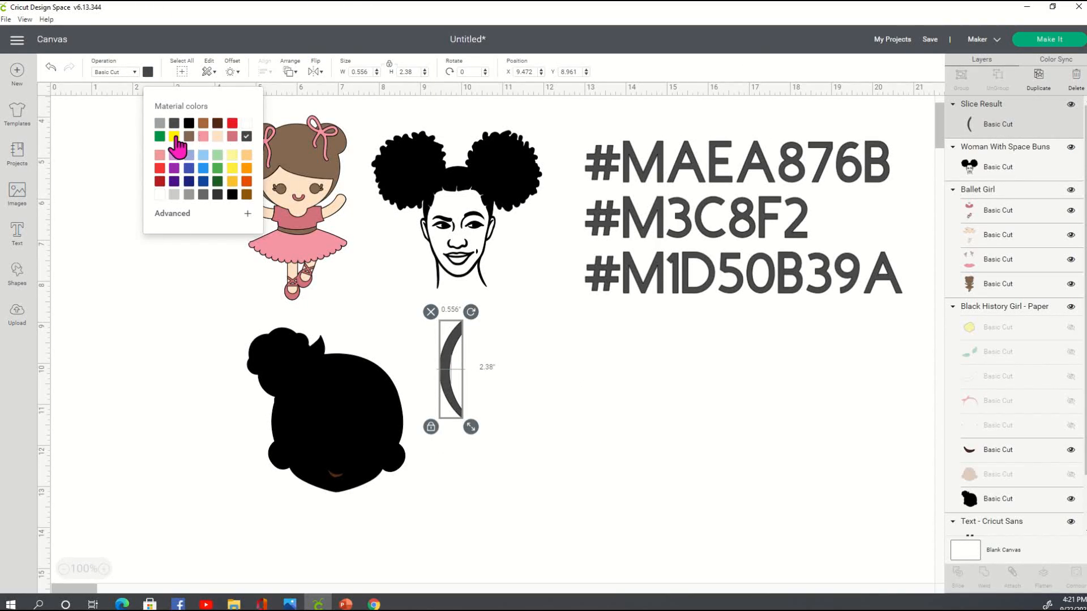
left_click(174, 136)
Step: Lay the yellow crescent between the bun and the head, rotated about 31°, and enlarge it to about 2.6 inches long
left_click_drag(453, 388, 288, 422)
left_click_drag(314, 346, 299, 403)
left_click(301, 382, "shift")
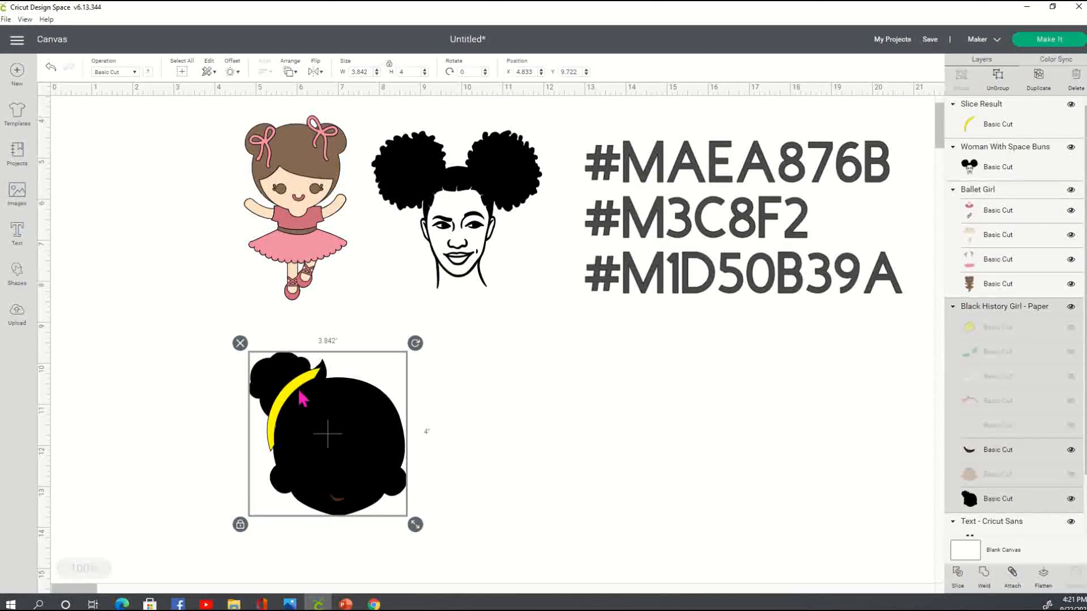
left_click(308, 385)
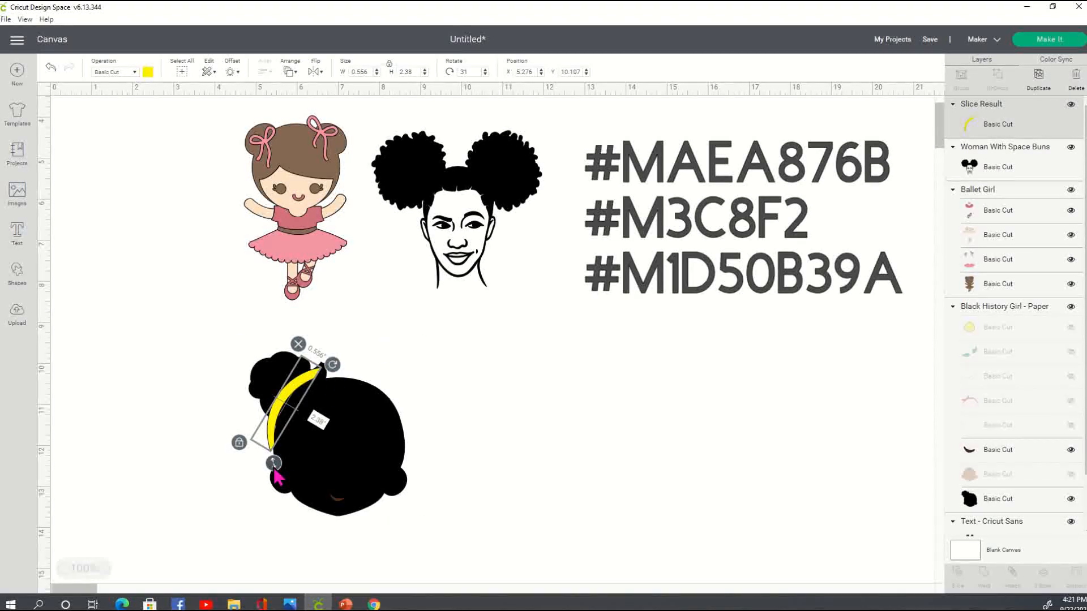
left_click_drag(276, 473, 274, 479)
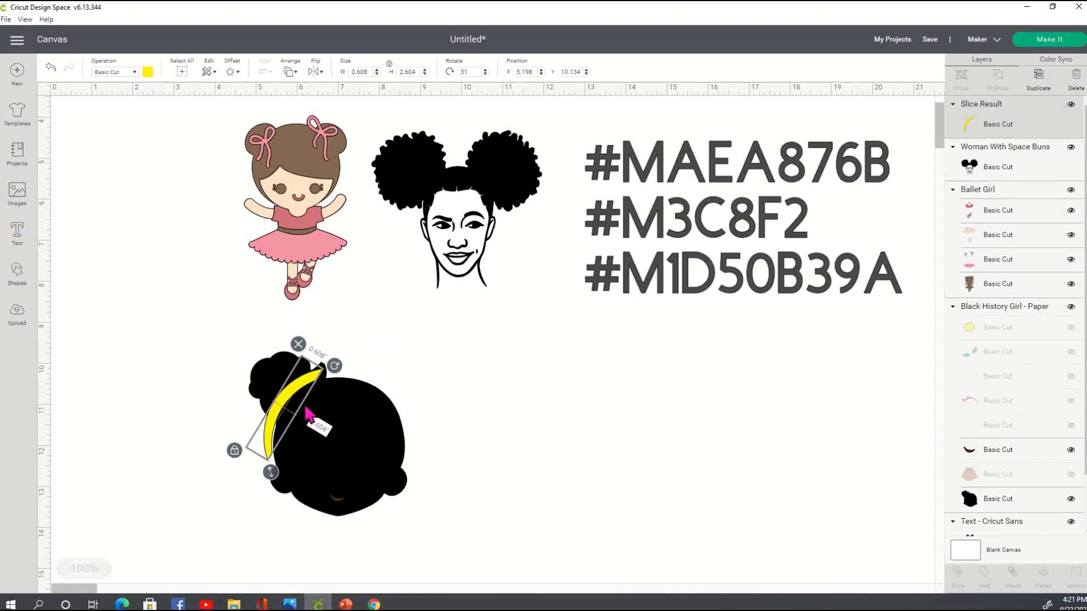
Step: Nudge the head slightly and enlarge the yellow crescent to about 2.82 inches long
left_click(351, 438)
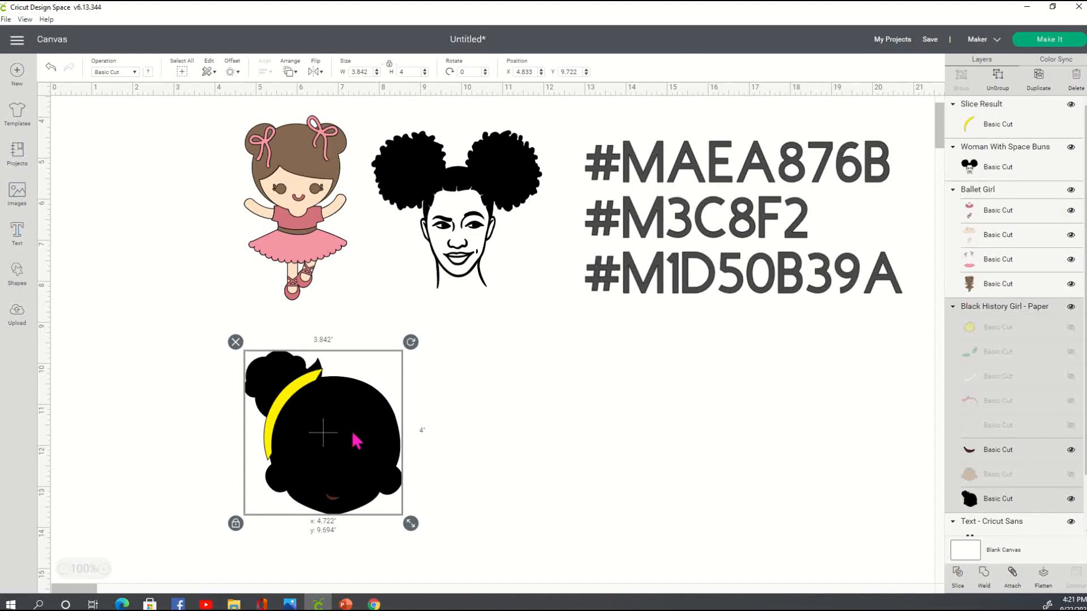
left_click_drag(355, 441, 354, 442)
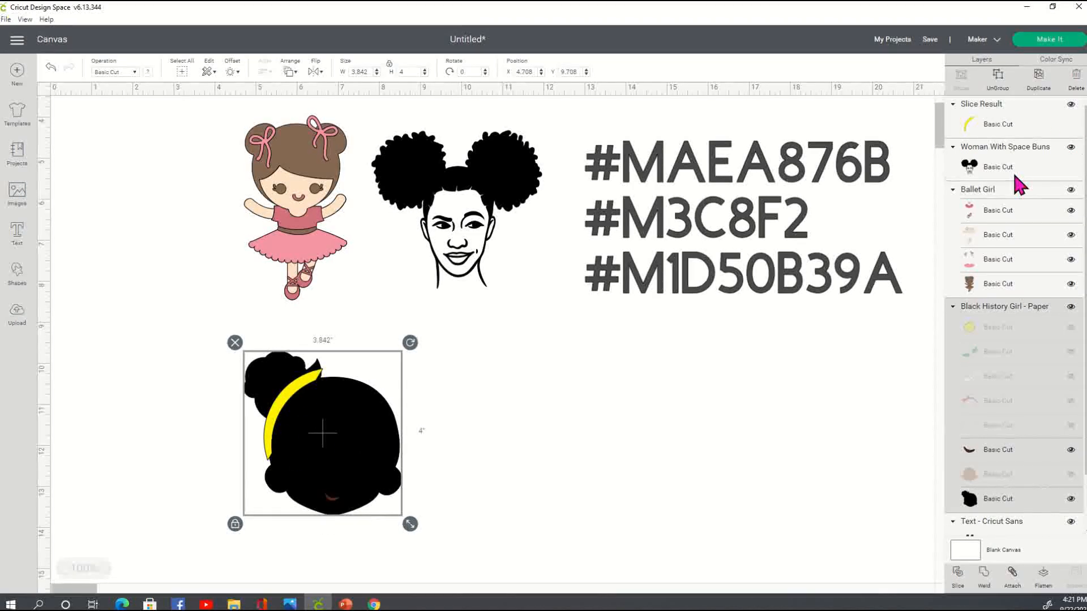
left_click(1004, 127)
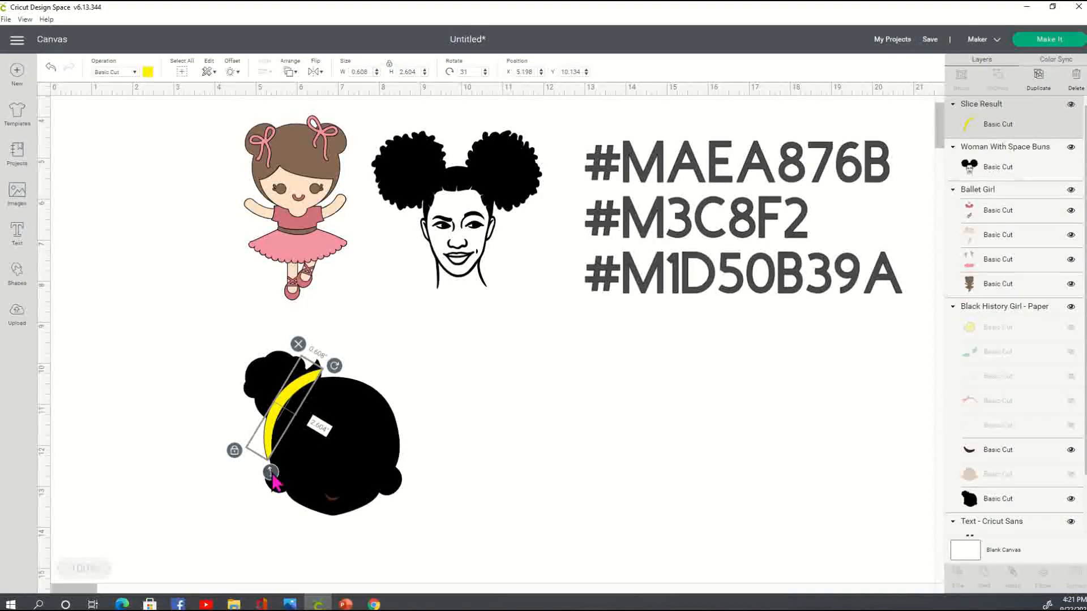
left_click_drag(272, 478, 272, 478)
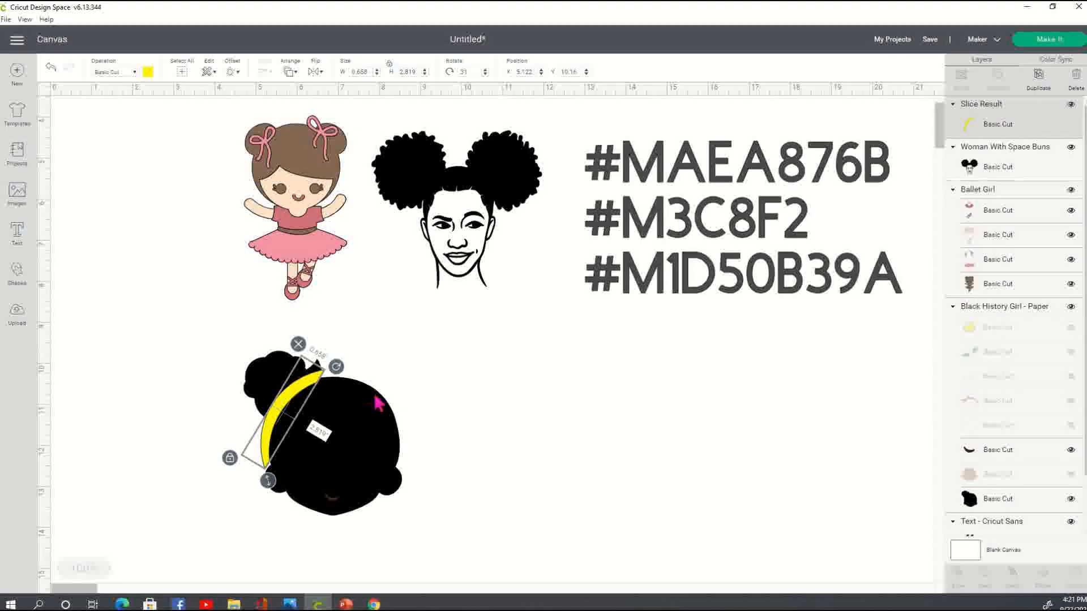
left_click(480, 413)
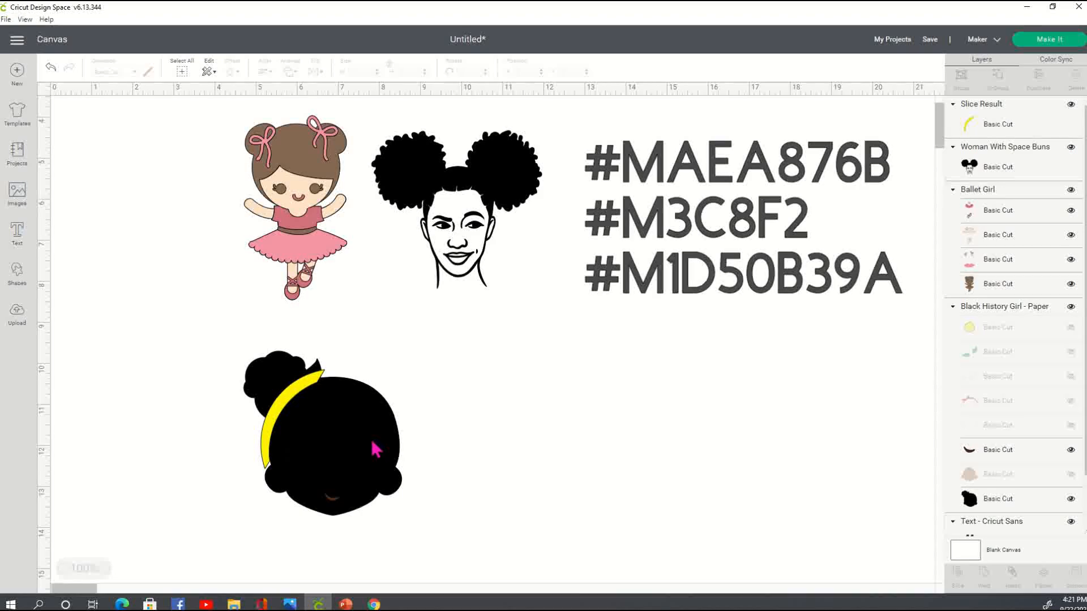
Step: Shift the head a little further and fine-tune the crescent's rotation so the band separates the bun from the head
left_click(374, 444)
left_click_drag(378, 450, 370, 447)
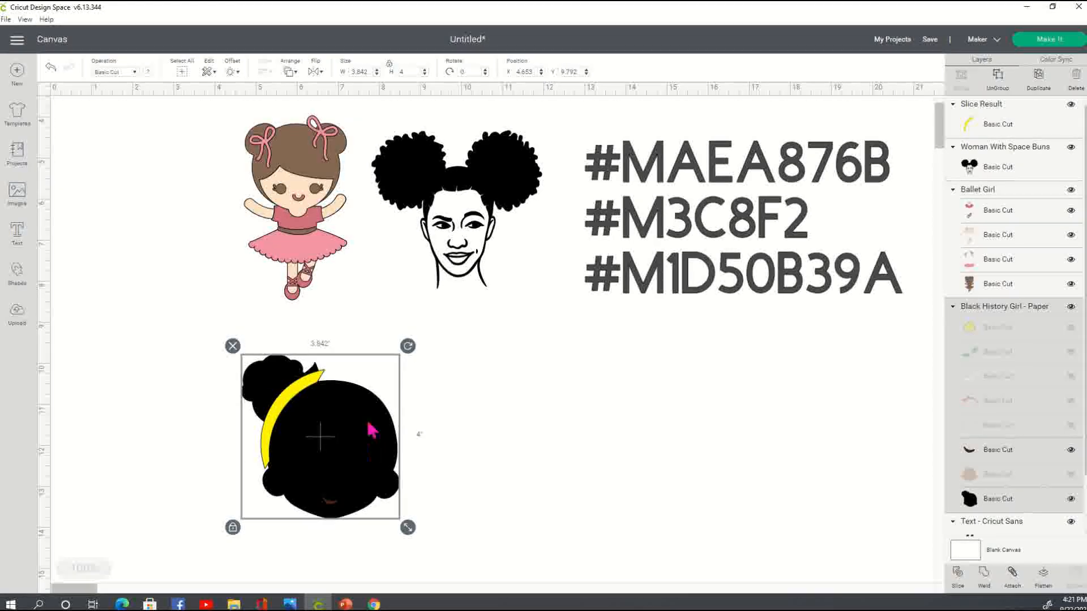
left_click(317, 388)
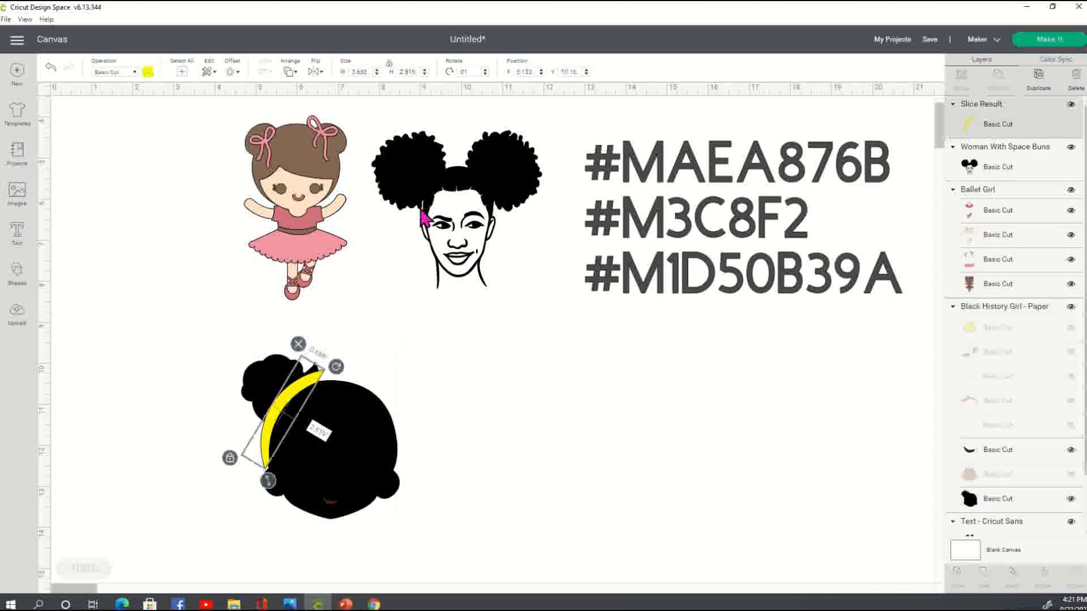
left_click_drag(339, 375, 343, 377)
left_click(535, 395)
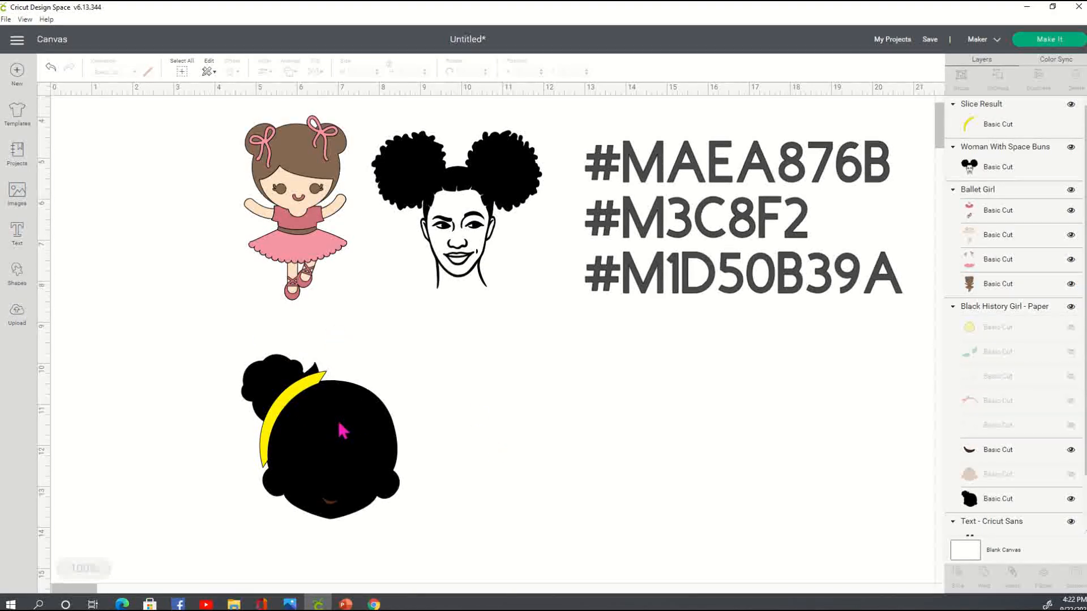
left_click_drag(198, 337, 484, 558)
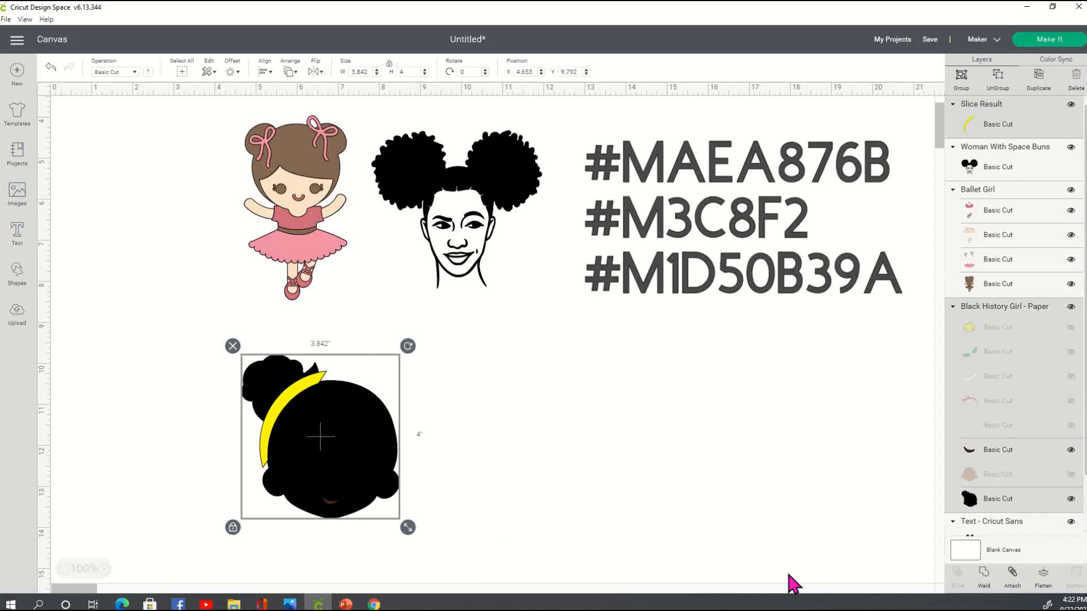
left_click(453, 424)
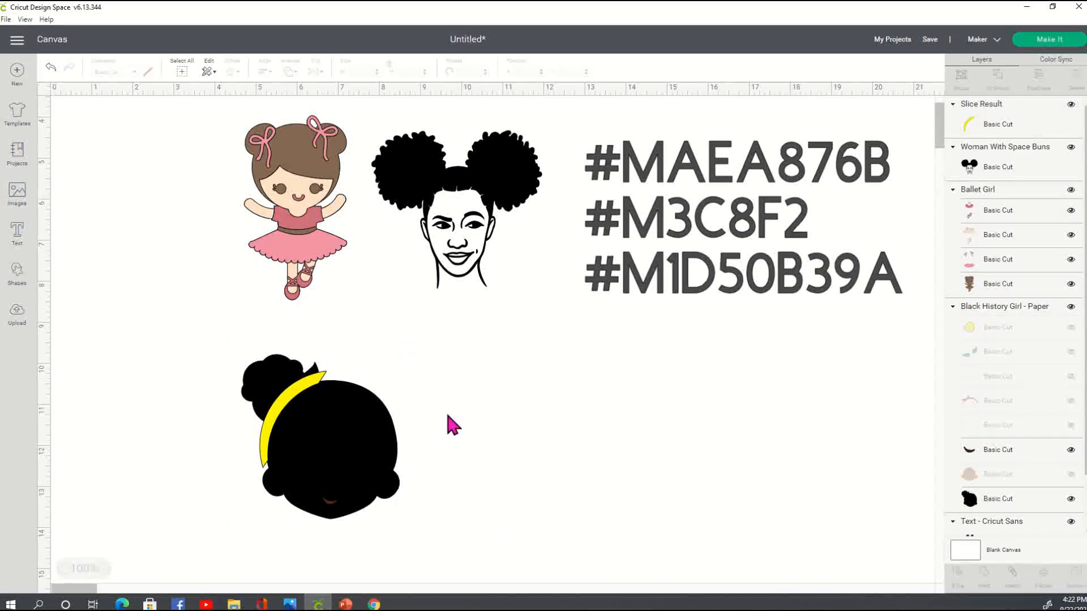
left_click(348, 461)
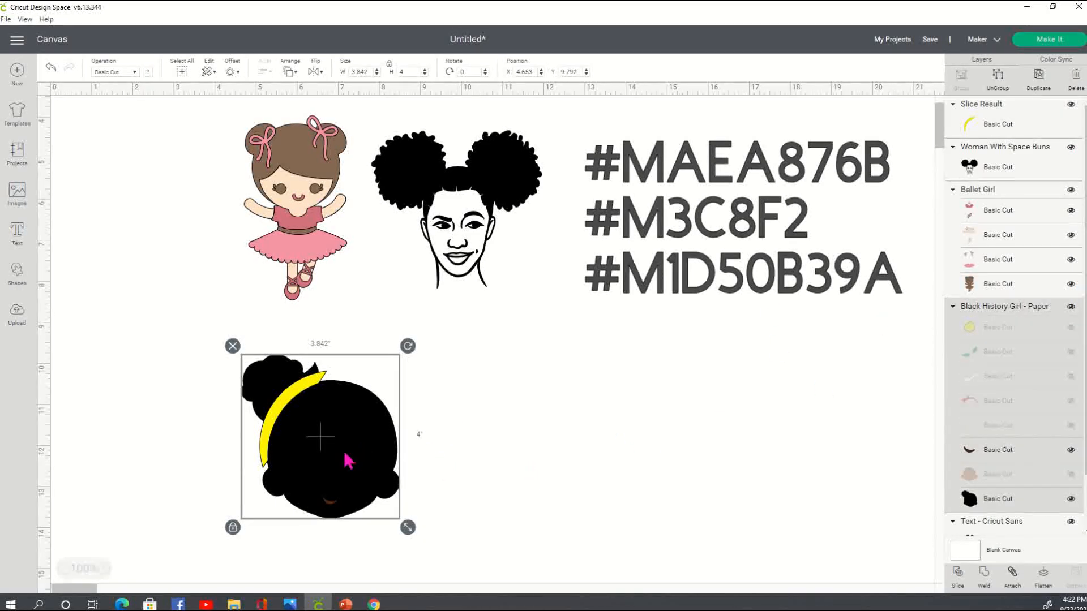
left_click(679, 515)
Step: Slice the black head layer with the yellow crescent
left_click(994, 498)
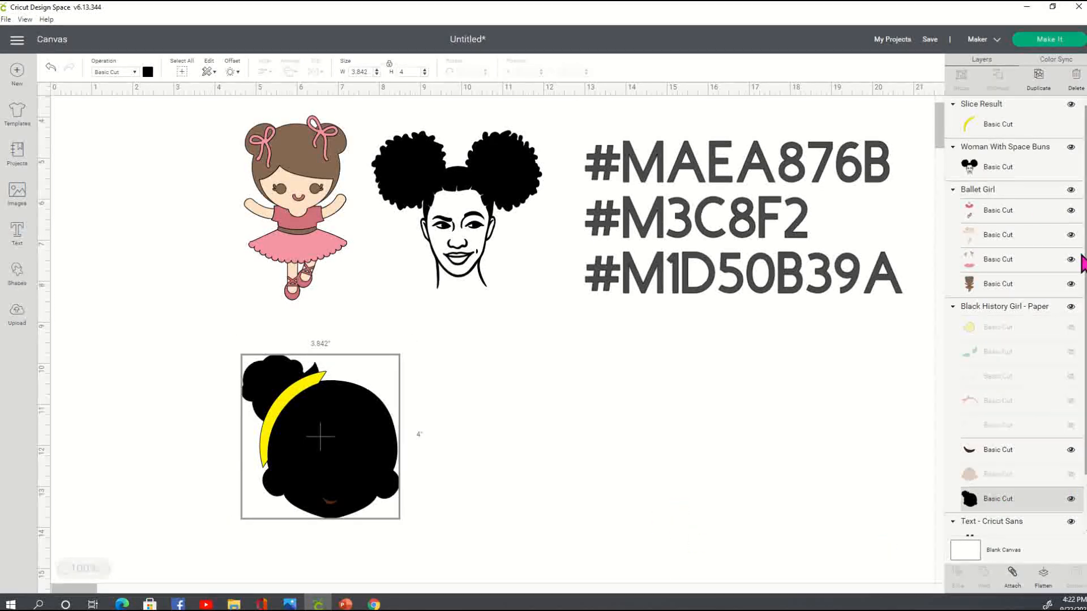
left_click(1009, 106, "shift")
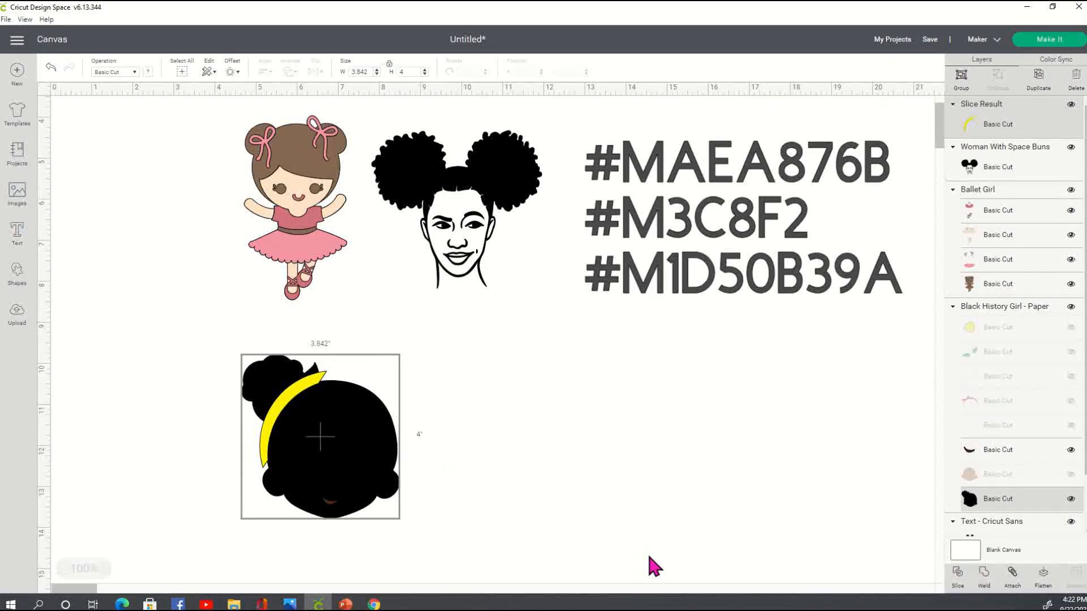
left_click(456, 425)
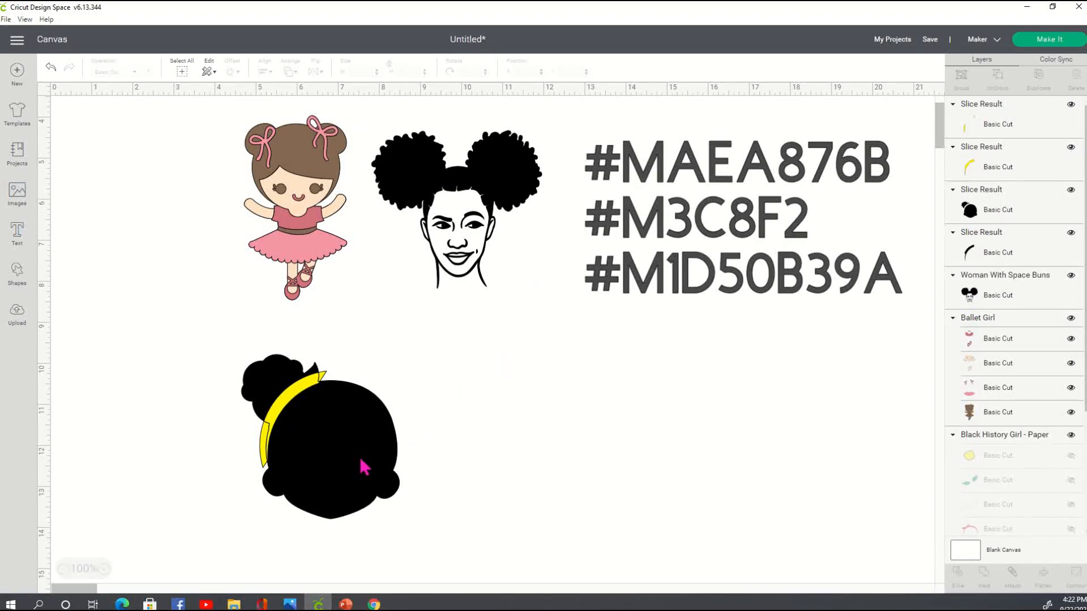
Step: Pull the sliced head clear, delete the leftover mouth group and crescent pieces, and move the head back
left_click_drag(347, 464, 534, 475)
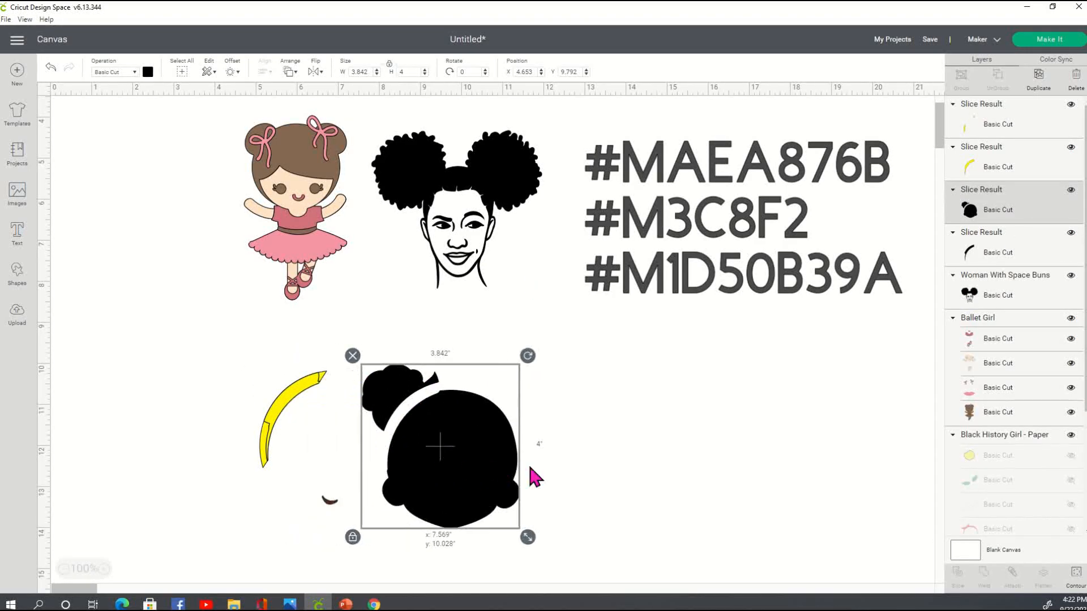
left_click(327, 500)
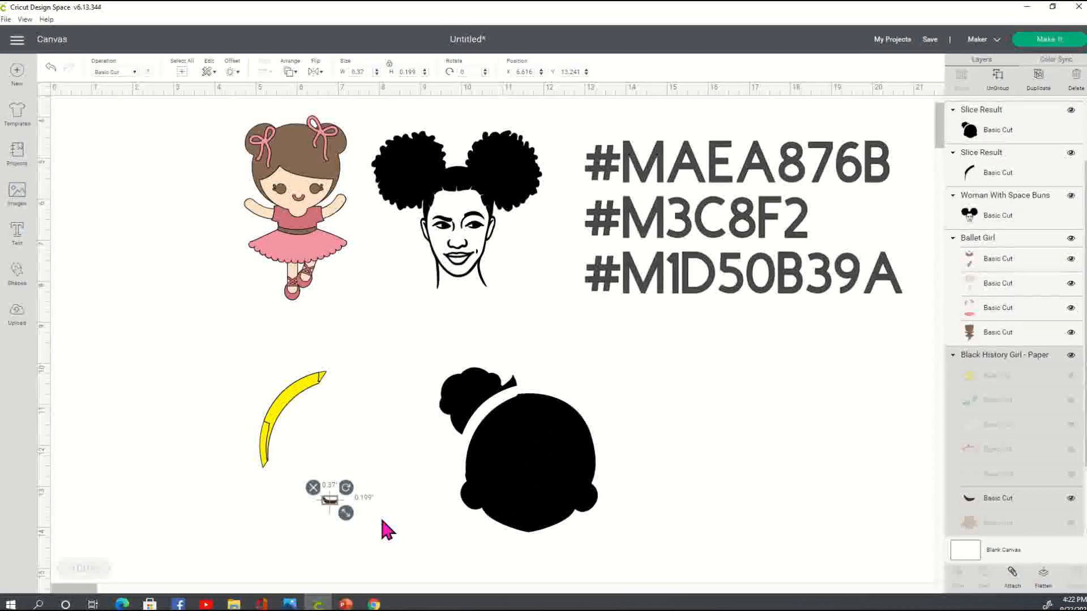
key("Delete")
left_click_drag(203, 353, 351, 507)
key("Delete")
left_click_drag(563, 478, 361, 501)
left_click(585, 461)
left_click(566, 463)
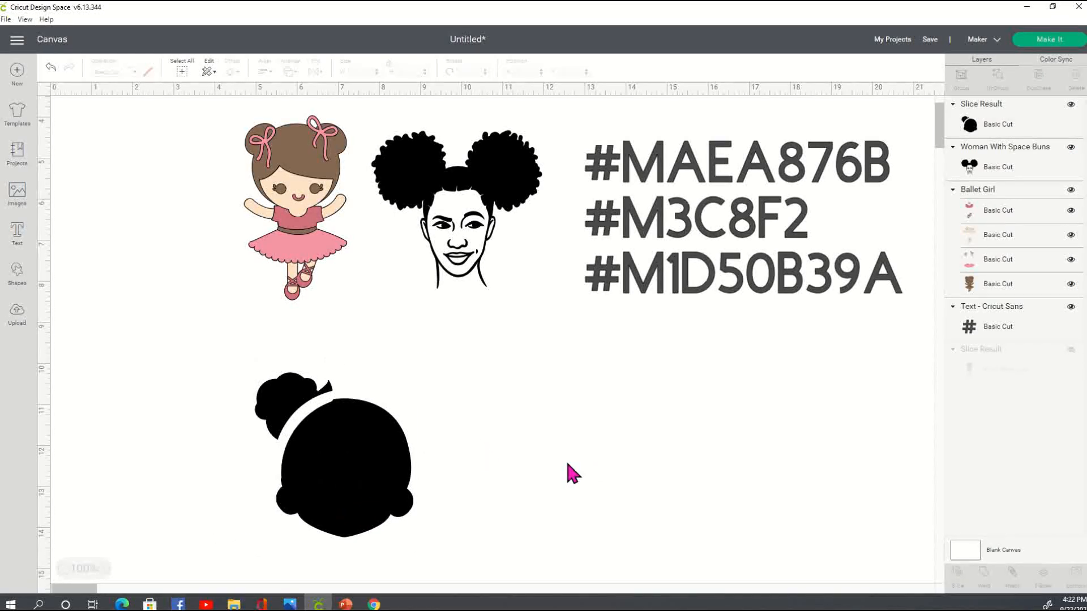
left_click(396, 479)
left_click(425, 463)
Step: Insert a square, enlarge it to about 3.11 inches, rotate it to about 319° and position it to cover only the bun
left_click(18, 275)
left_click(67, 174)
left_click_drag(214, 249, 286, 380)
left_click_drag(325, 280, 260, 317)
left_click_drag(375, 498, 365, 481)
left_click_drag(265, 301, 276, 321)
left_click_drag(338, 444, 364, 472)
Step: Move the Ballet Girl out of the way and slice the head silhouette with the tilted square
left_click(296, 340, "shift")
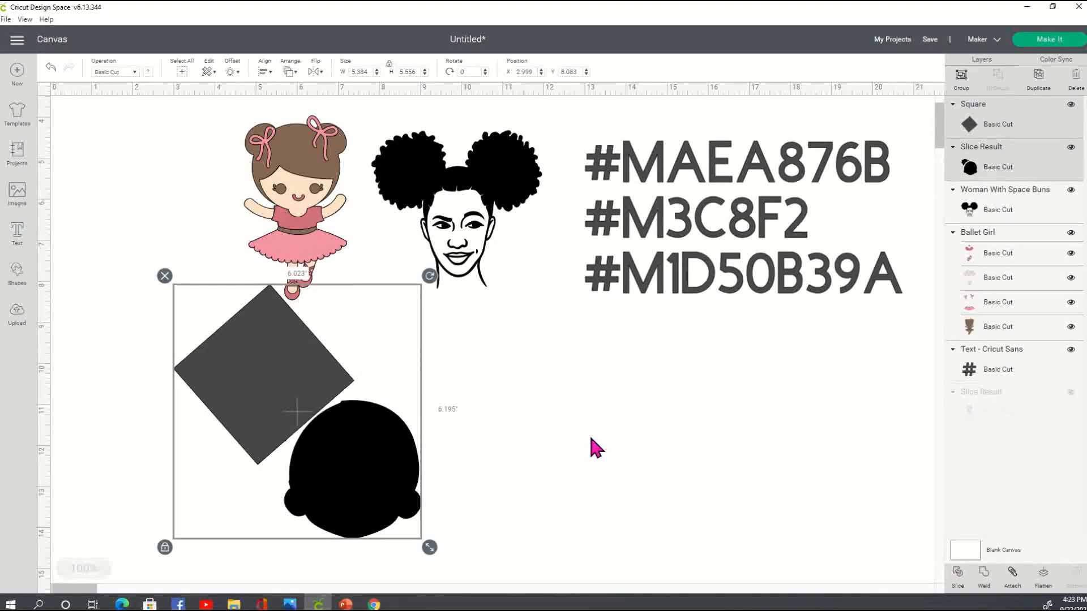
left_click(574, 390)
left_click_drag(309, 205, 160, 205)
left_click(278, 351)
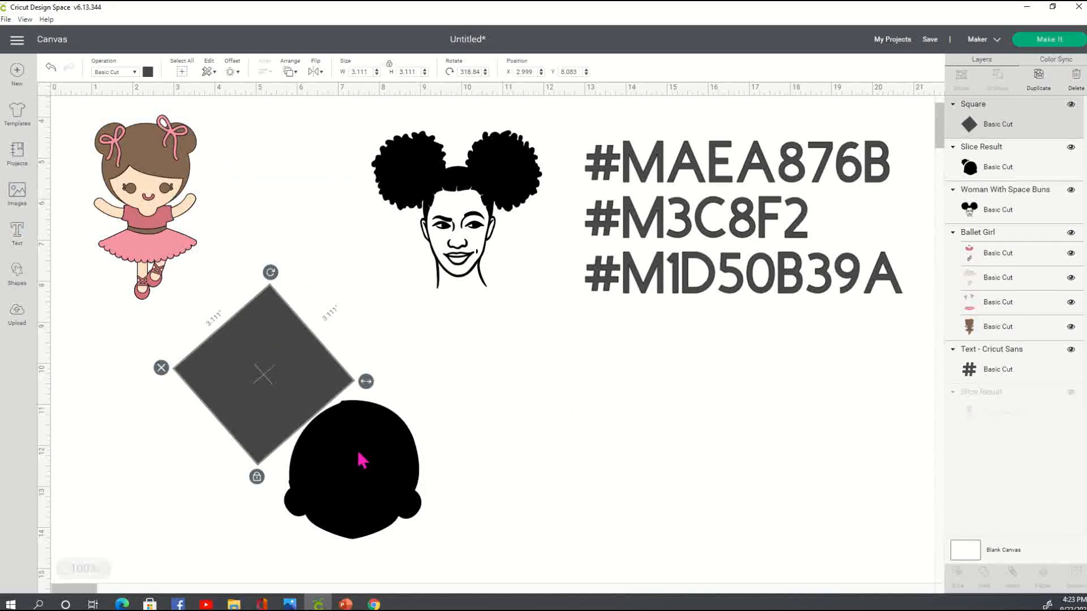
left_click(404, 492, "shift")
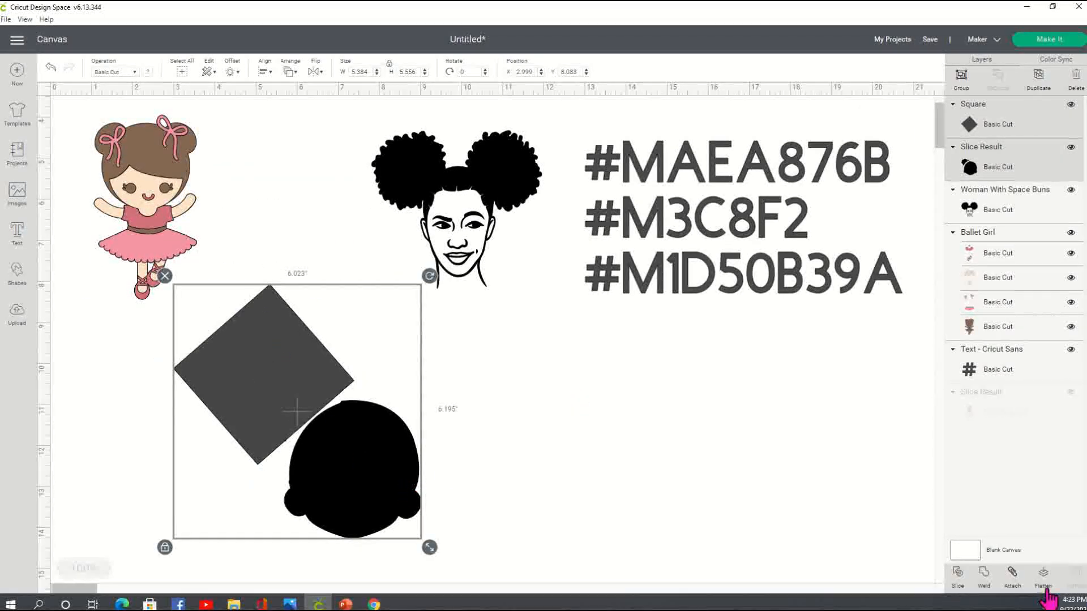
left_click(623, 402)
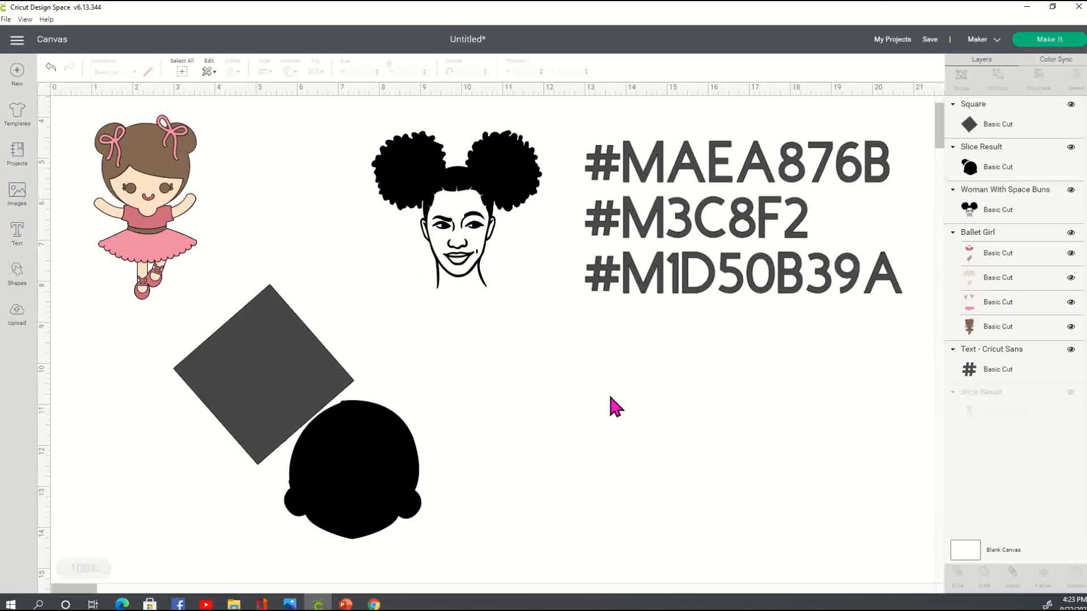
Step: Drag the bunless head clear and delete the remaining square and bun slice pieces
left_click_drag(380, 495, 632, 498)
left_click(411, 378)
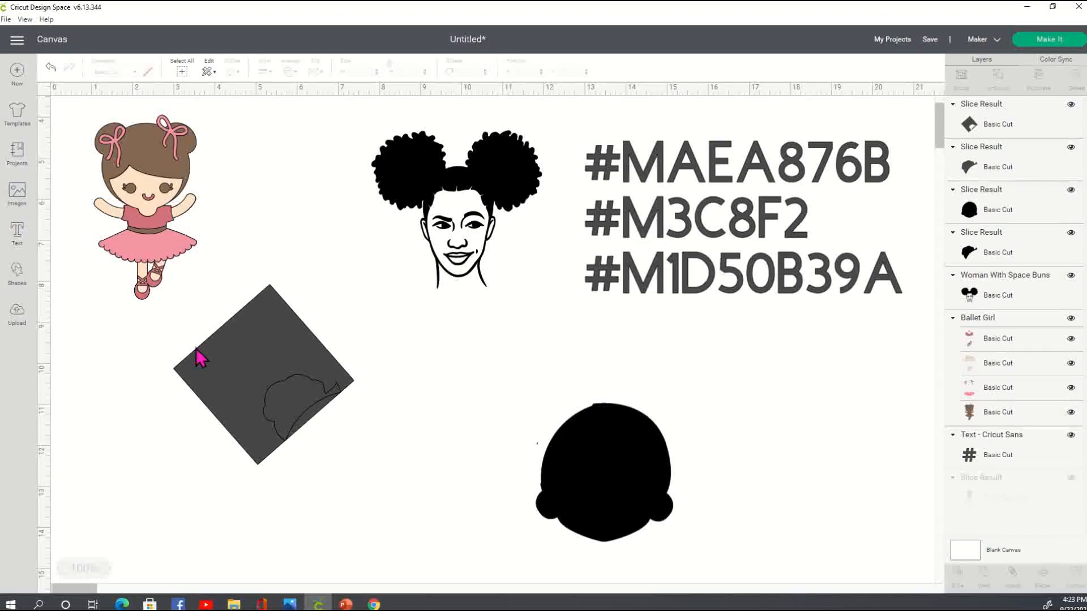
left_click_drag(382, 516, 346, 478)
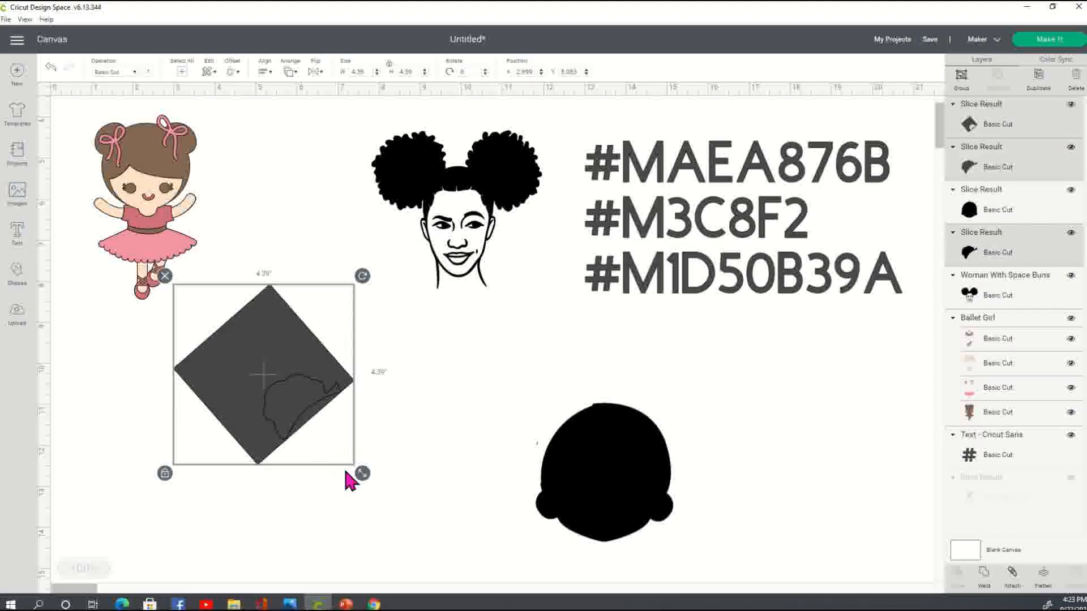
key("Delete")
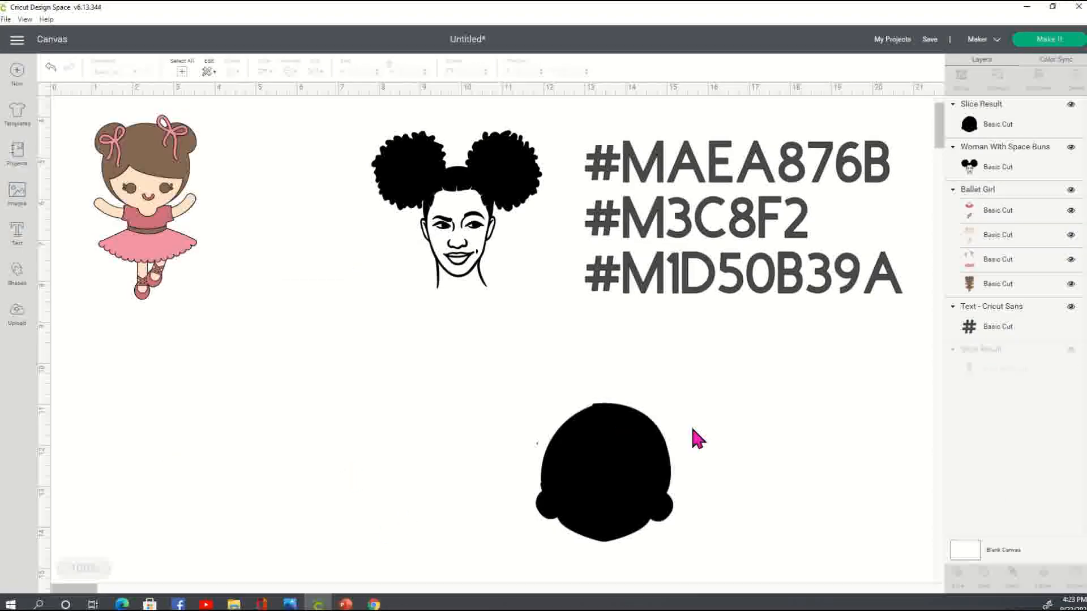
Step: Reposition the bunless head below the Woman With Space Buns image
left_click_drag(612, 507, 324, 438)
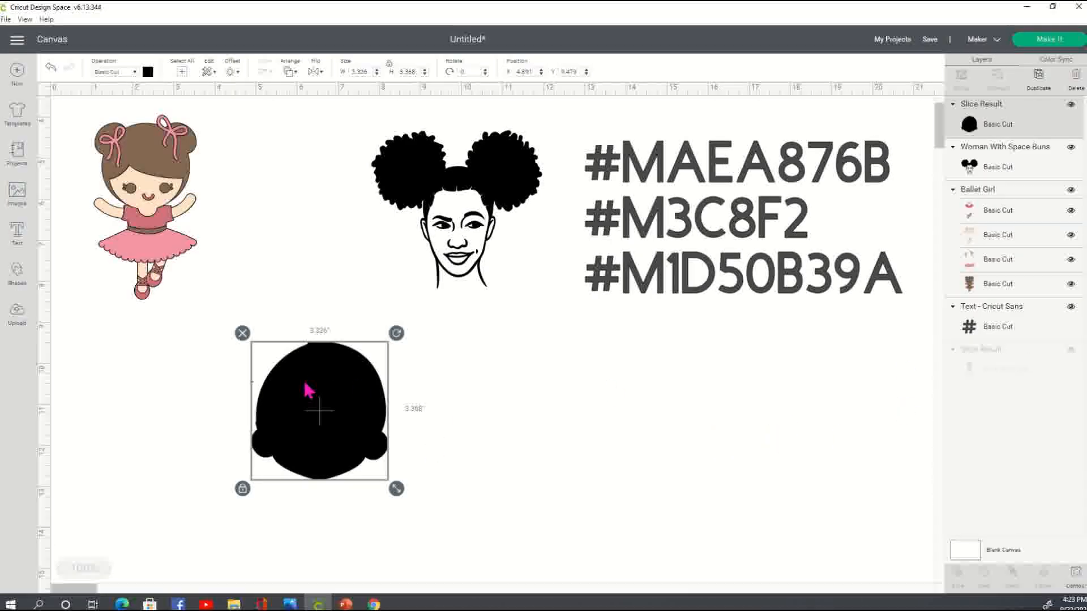
left_click(249, 402)
left_click_drag(250, 399, 540, 441)
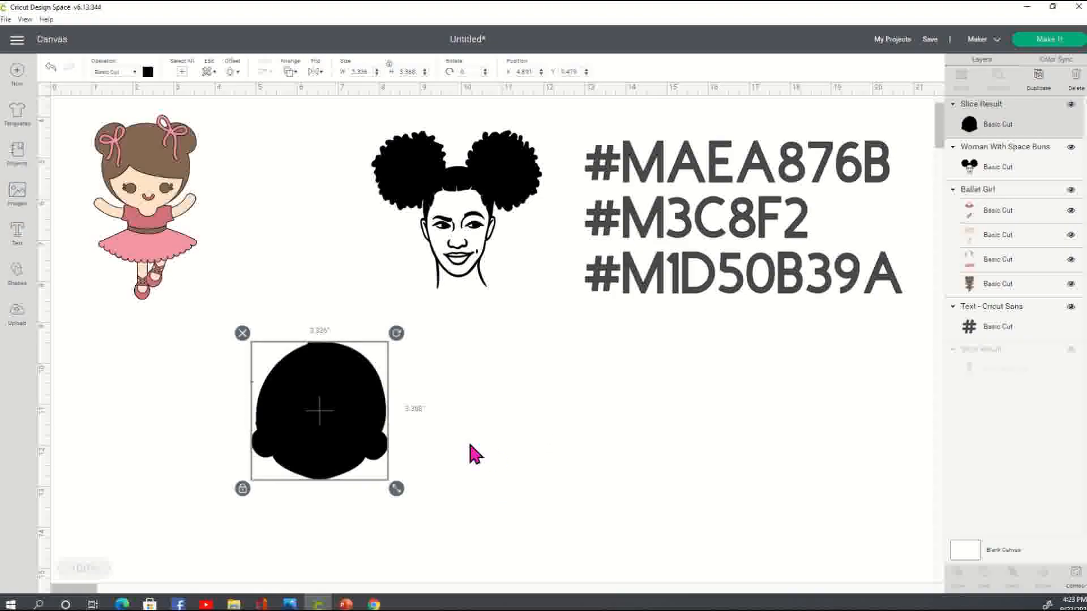
left_click_drag(393, 450, 606, 482)
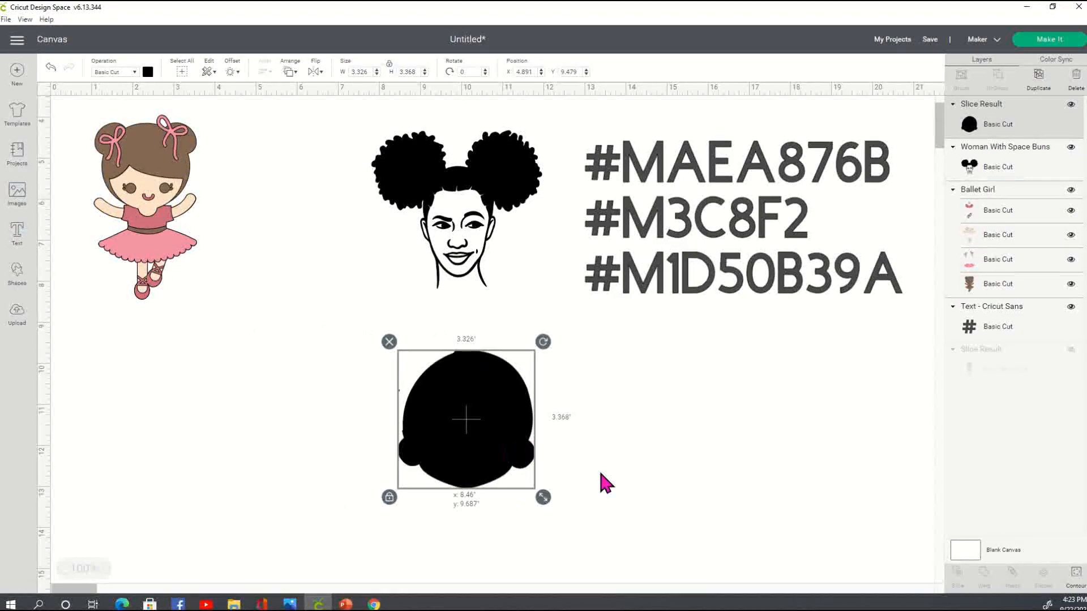
left_click(1015, 327)
left_click(1005, 285)
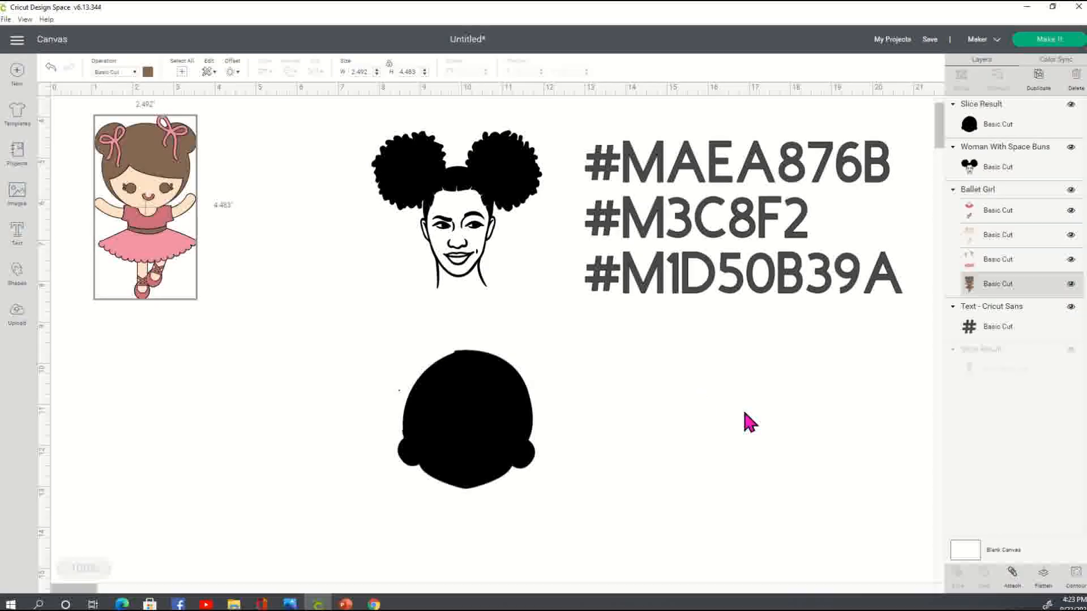
left_click(810, 450)
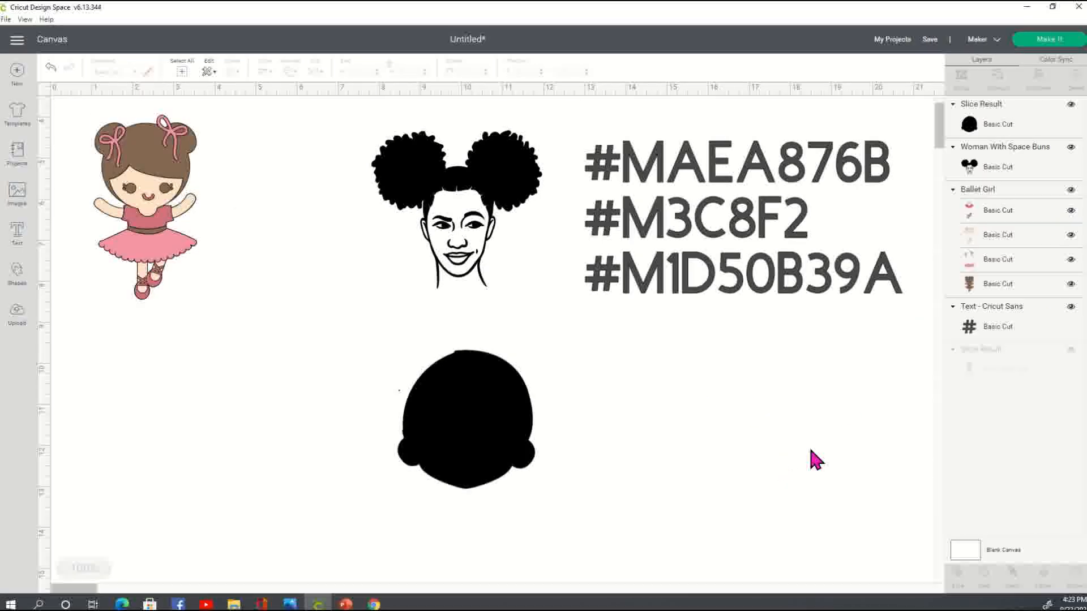
left_click(1021, 286)
left_click(880, 438)
left_click(1015, 118)
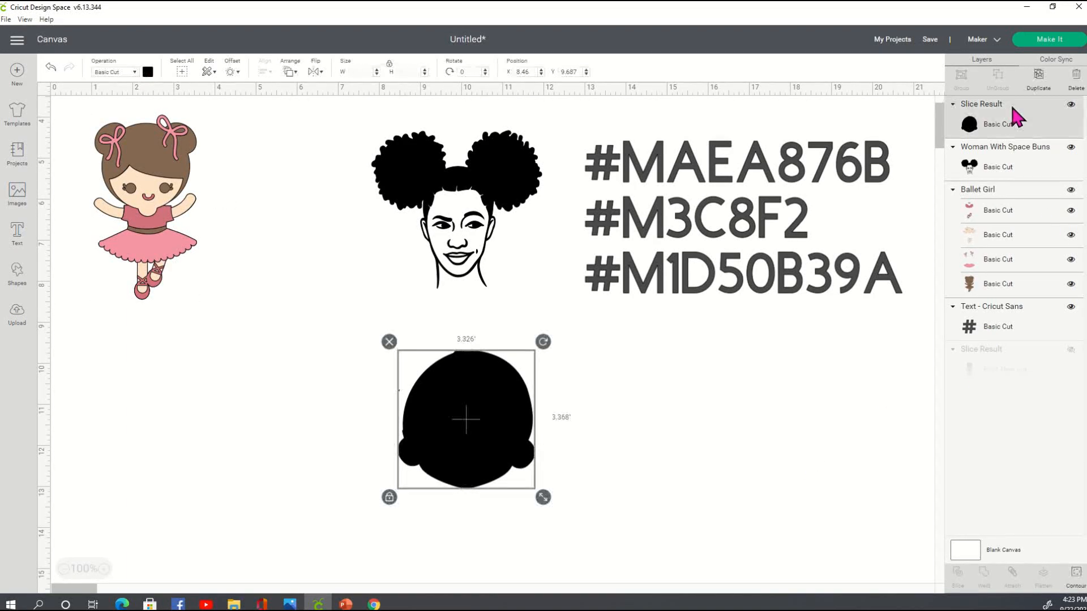
left_click(859, 526)
left_click(509, 460)
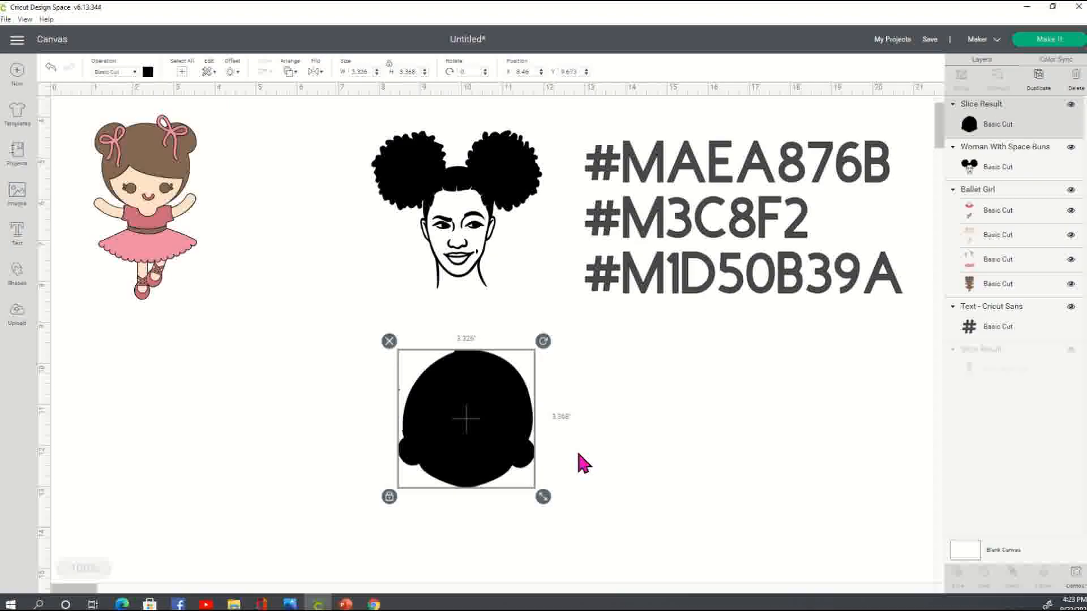
Step: Duplicate the bunless head, place the copy beside the original, and open and close its contour settings
right_click(477, 433)
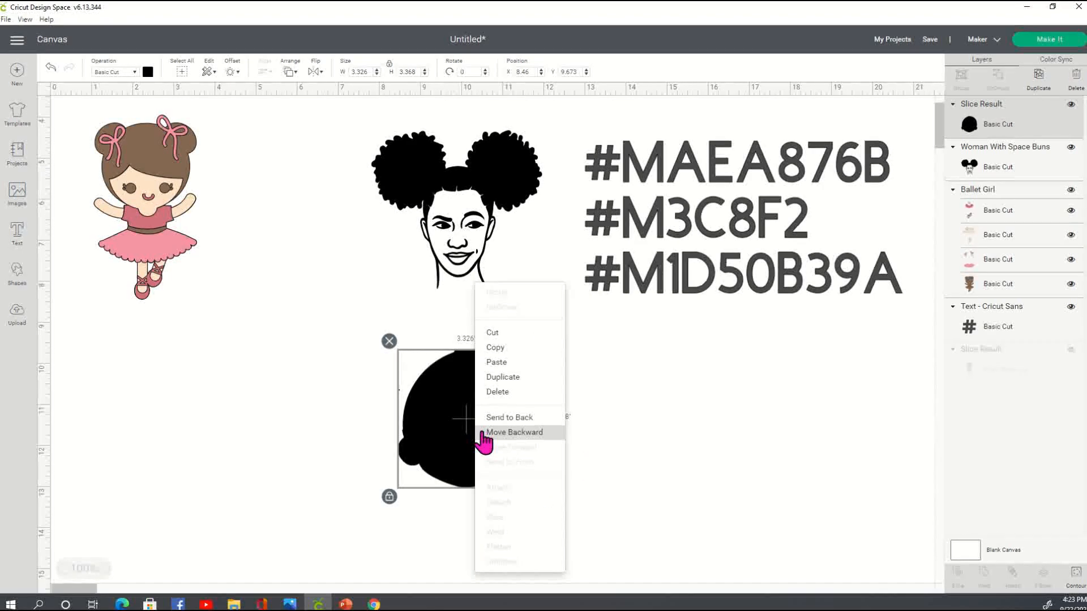
left_click(542, 376)
left_click_drag(511, 424, 725, 482)
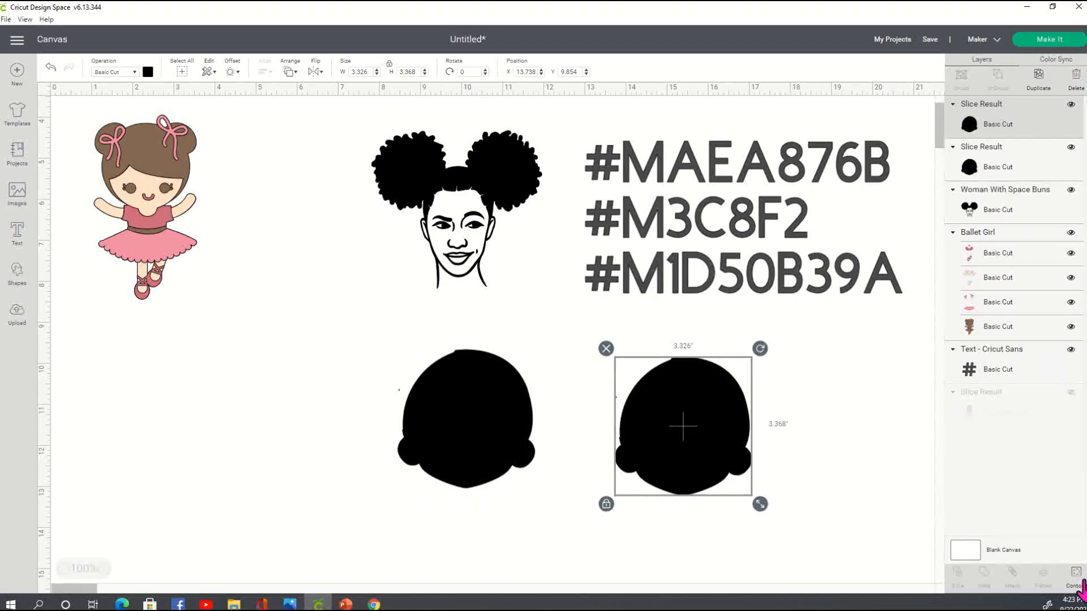
left_click(1075, 580)
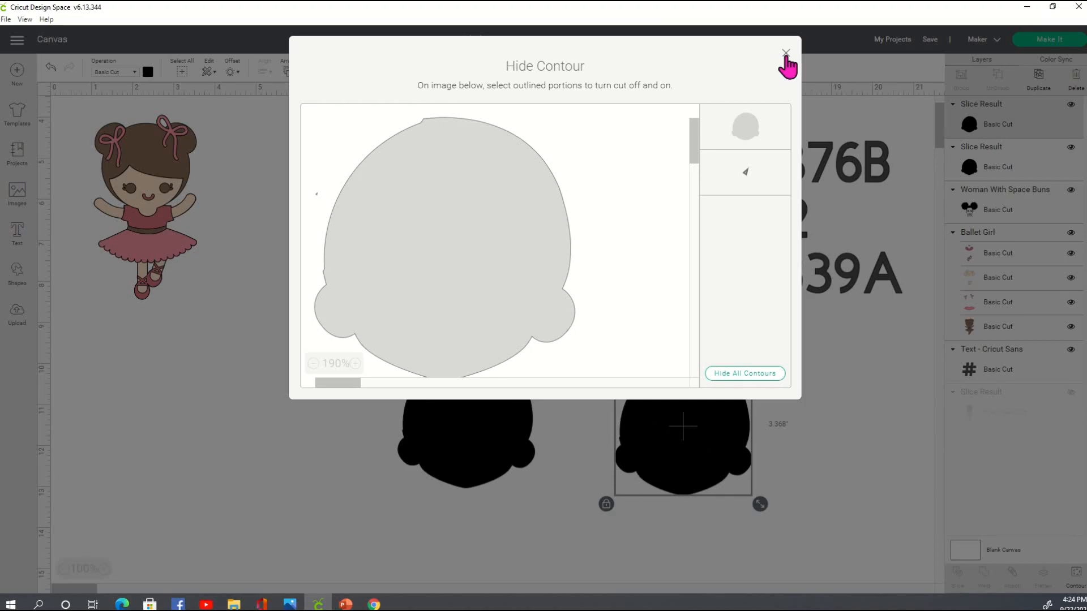
left_click(785, 54)
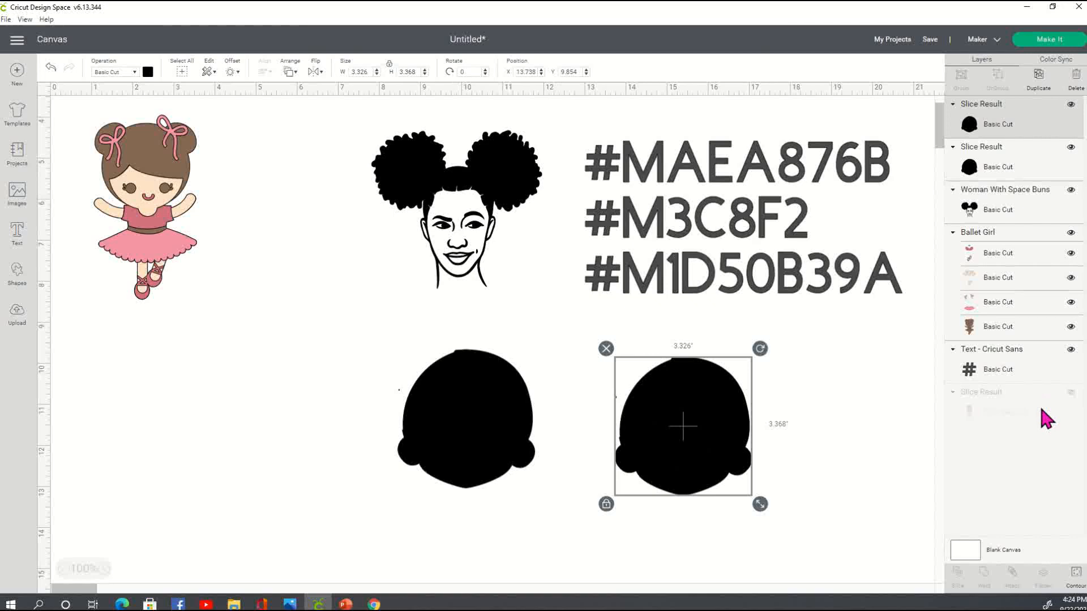
Step: Briefly show the hidden Print Then Cut ballerina layer for reference and hide it again
left_click(1070, 394)
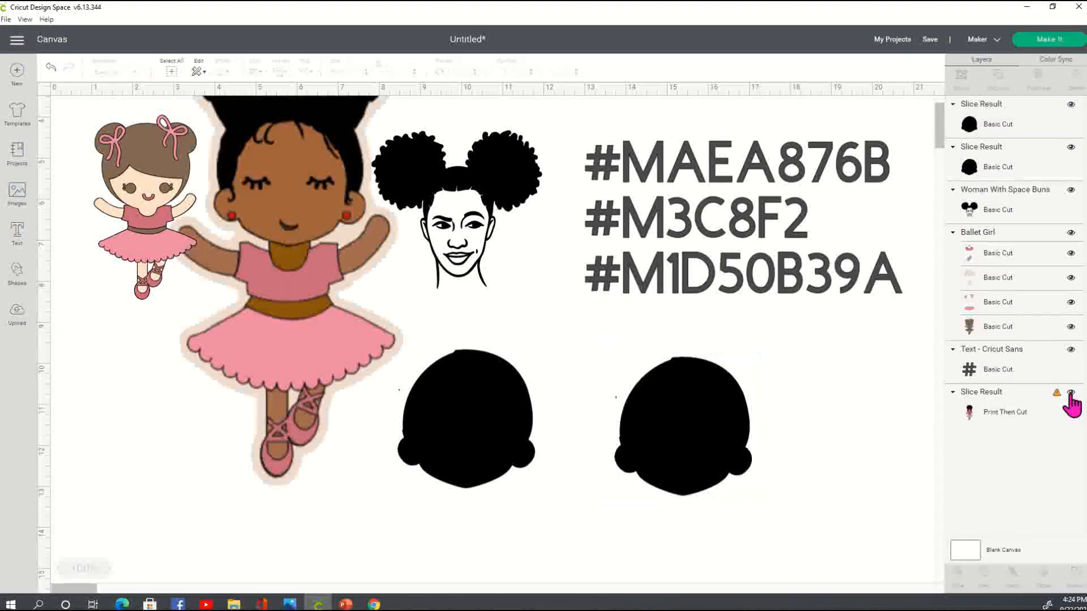
left_click(1070, 393)
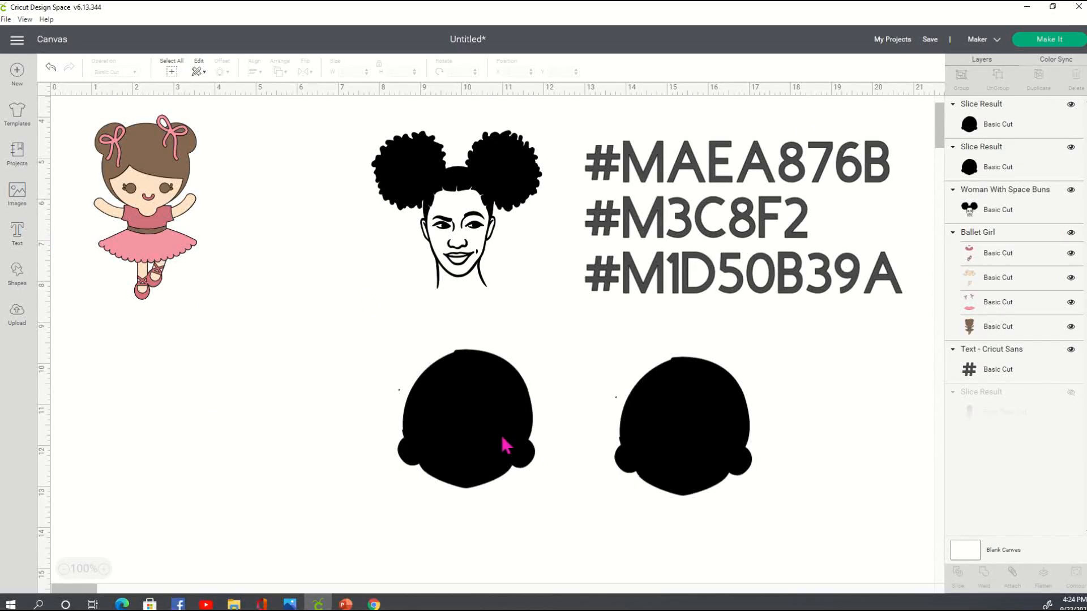
Step: Shift the original bunless head away from its duplicate and delete the duplicate
left_click_drag(502, 442, 419, 431)
left_click(717, 452)
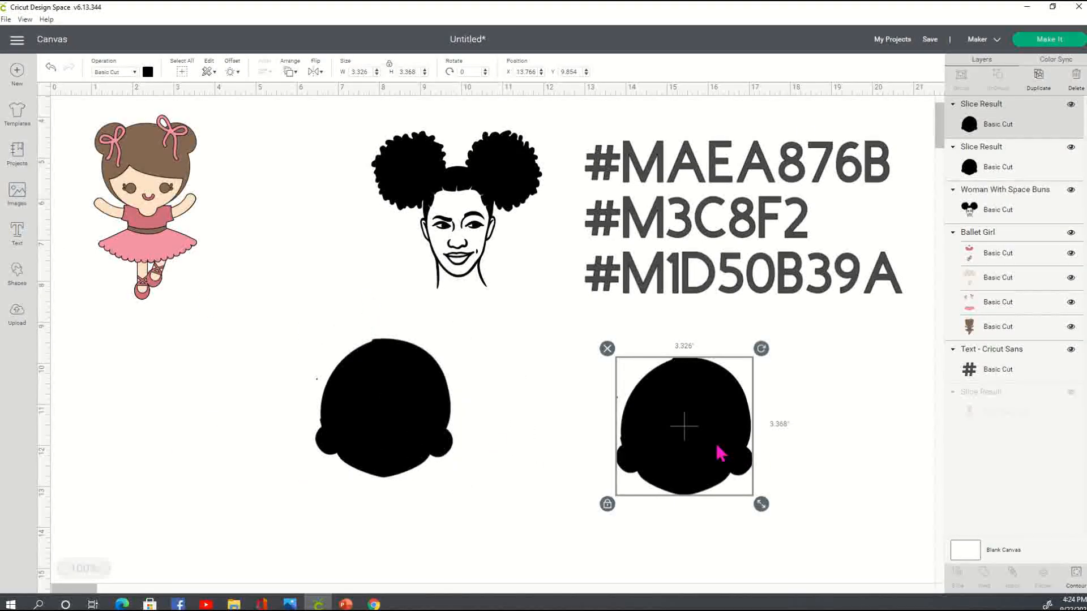
key("Delete")
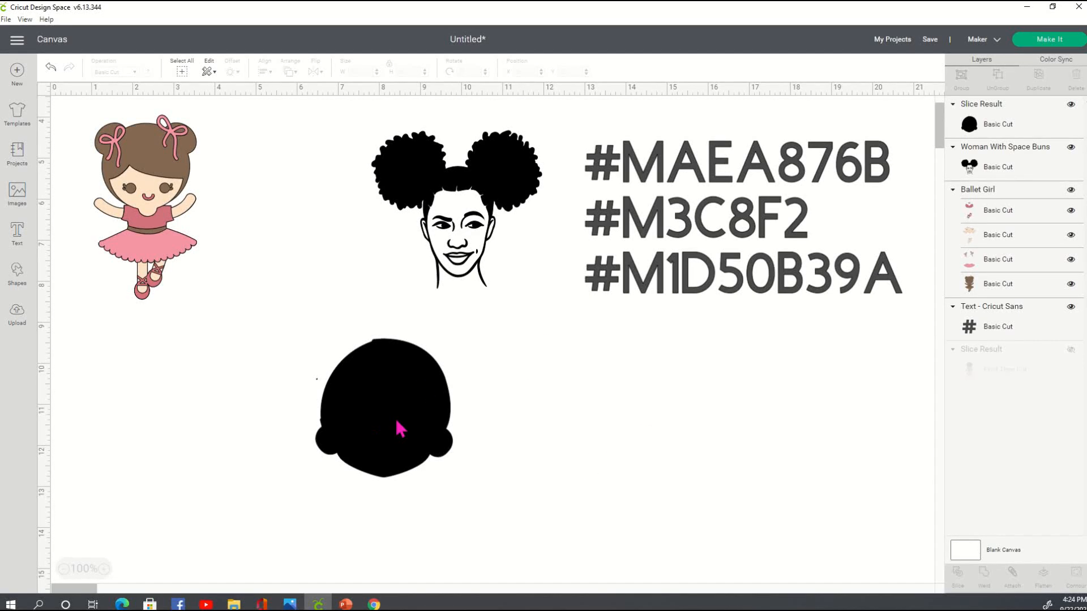
Step: Move the Ballet Girl, Woman With Space Buns and code text together to the canvas top, and bring the bunless head up below them
left_click(409, 418)
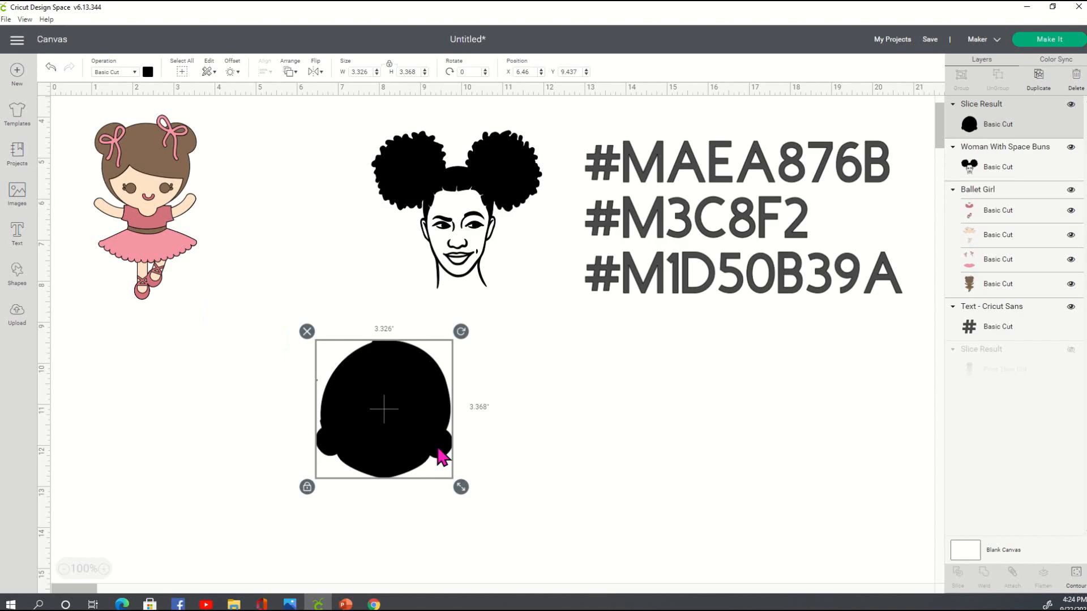
scroll(674, 435, "down", 6)
scroll(680, 447, "up", 9)
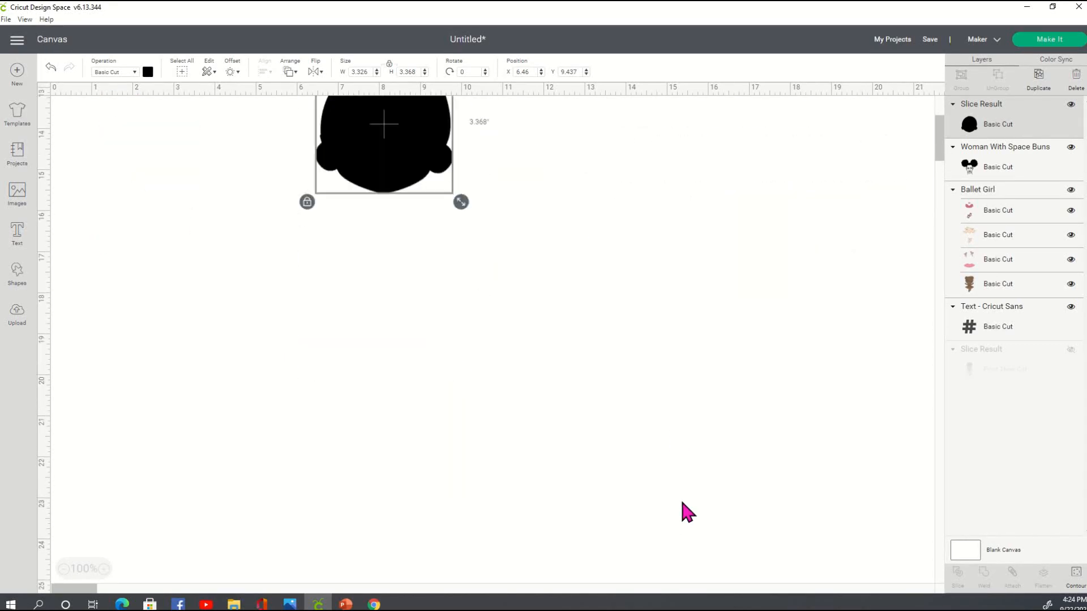
left_click_drag(905, 470, 51, 180)
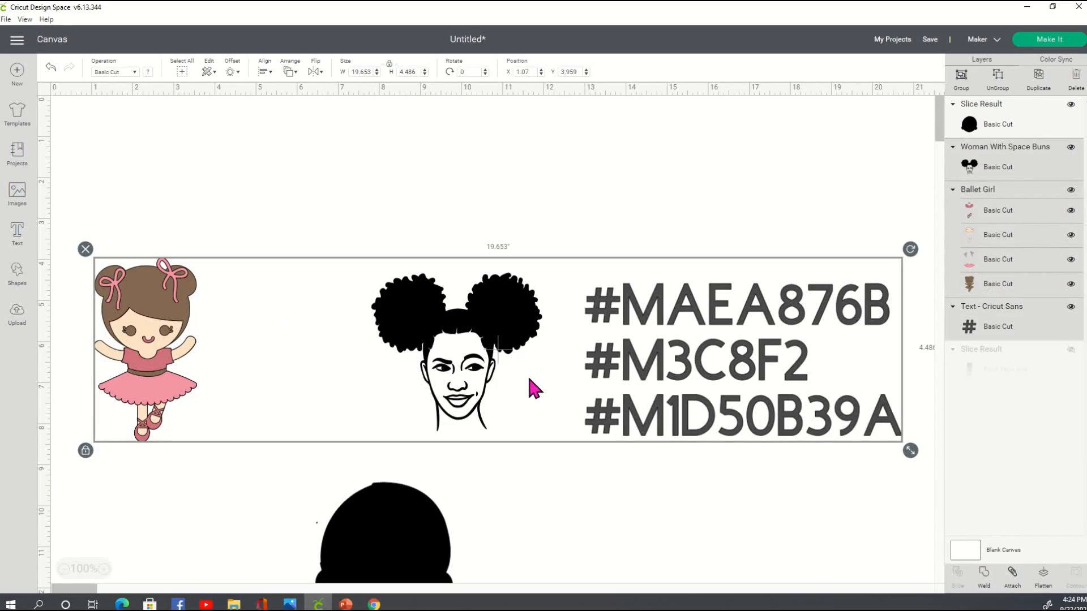
scroll(527, 362, "down", 5)
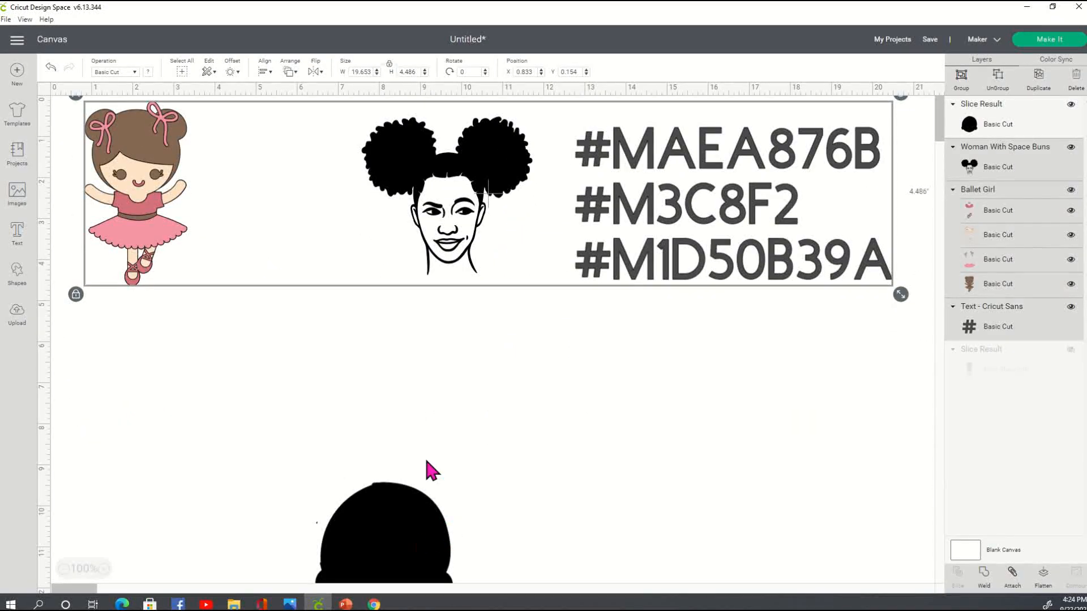
left_click_drag(436, 560, 443, 424)
left_click(333, 369)
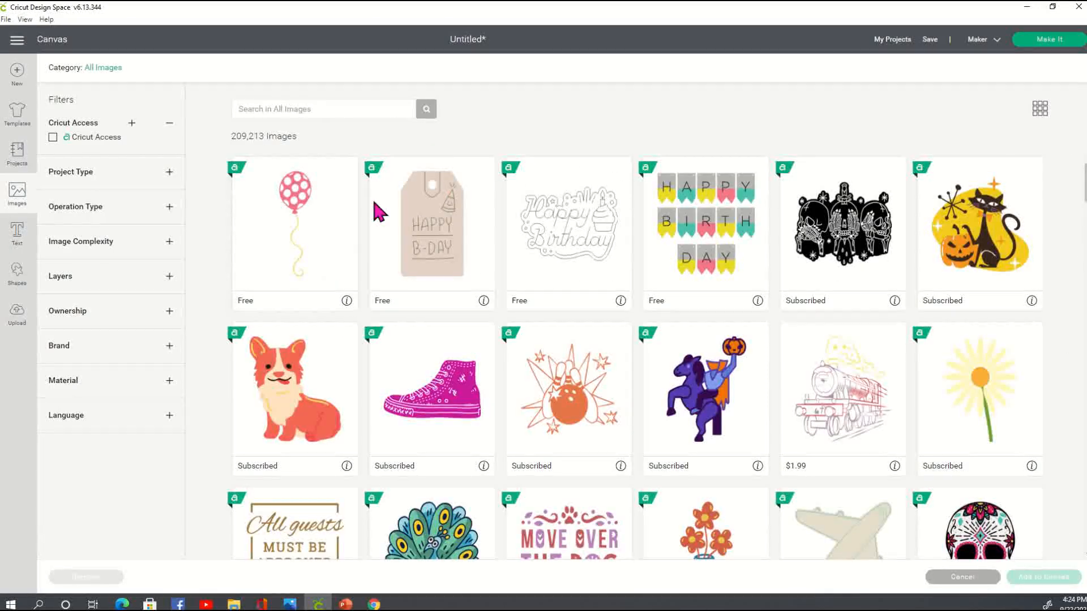
Step: Search the image library for #MAEA876B, add the Black History Girl image to the canvas and place it beside the bunless head
left_click(360, 107)
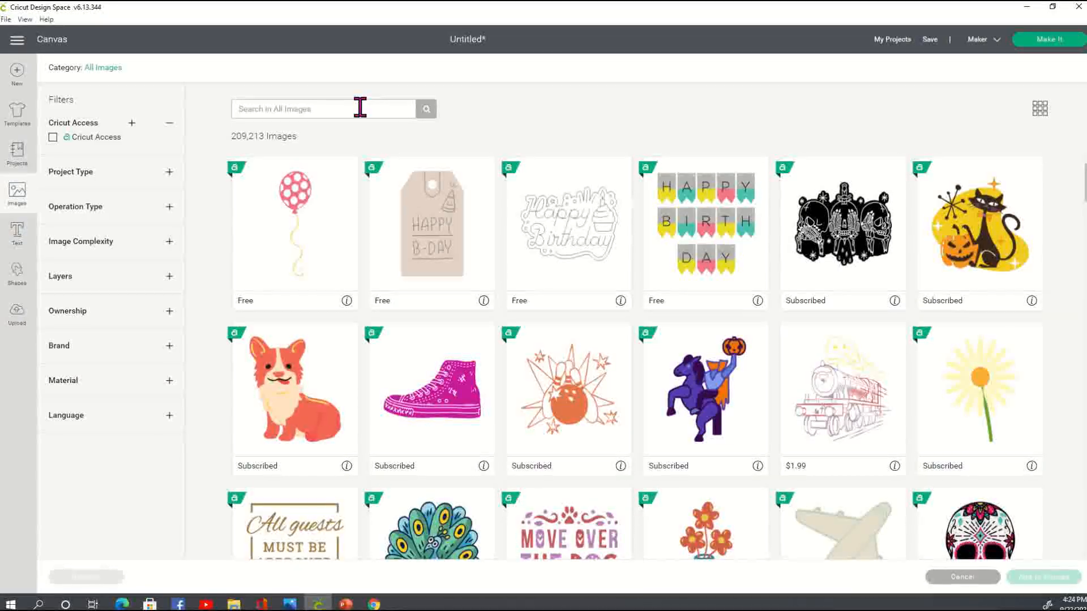
key("BackSpace")
type("#")
type("m3")
key("BackSpace")
key("BackSpace")
type("MAEA876B")
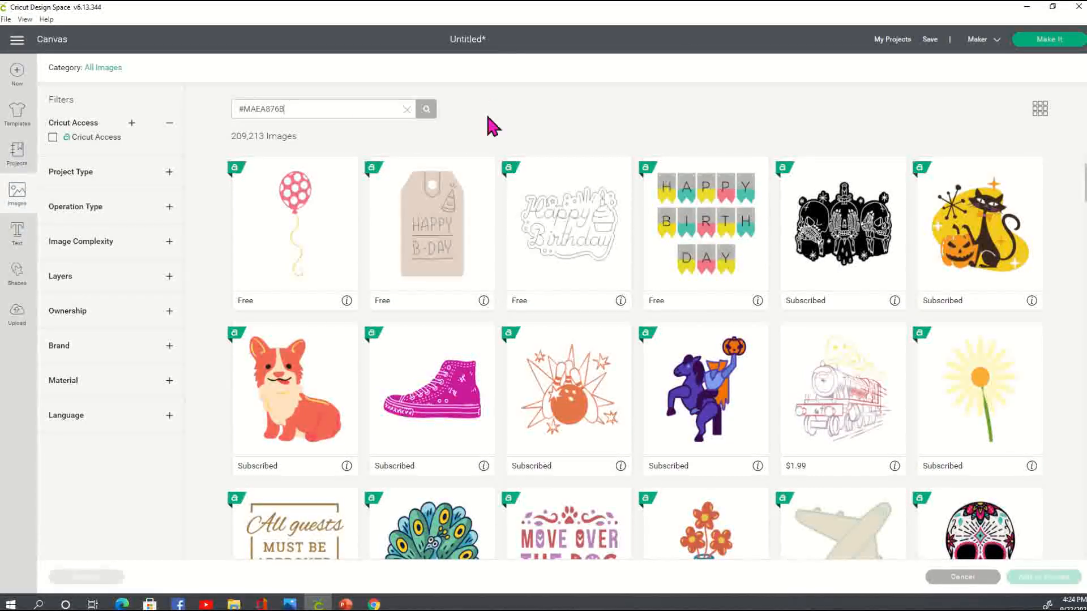
left_click(425, 109)
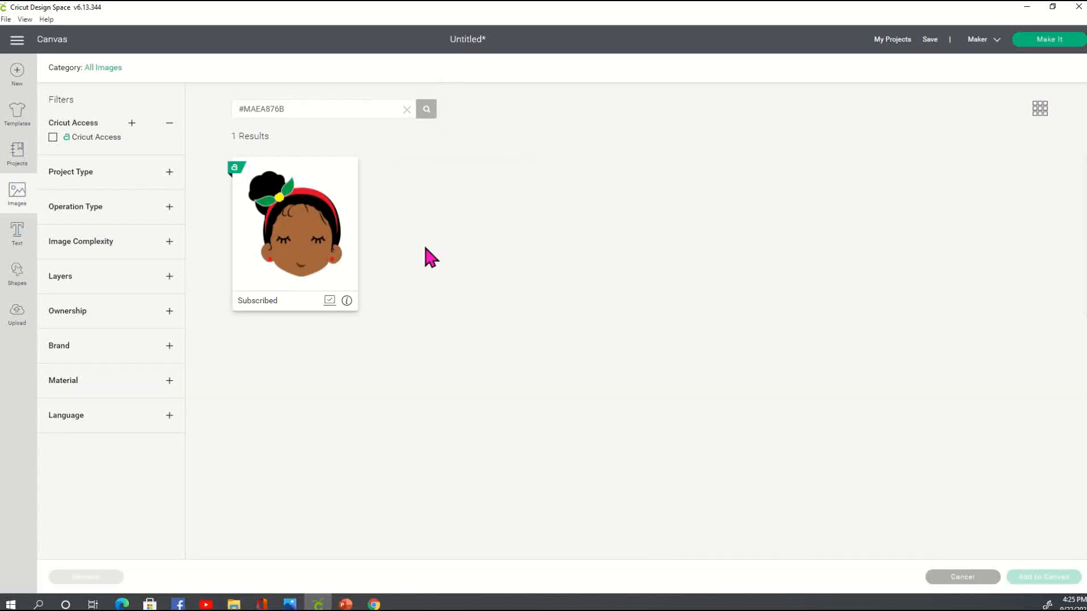
left_click(278, 237)
left_click(1058, 577)
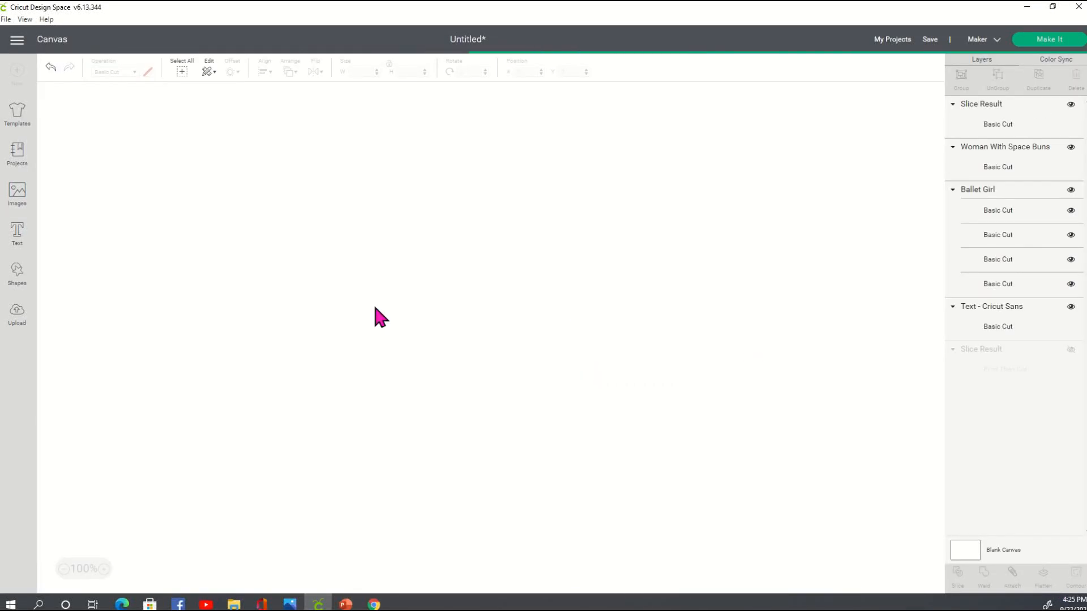
left_click_drag(145, 235, 576, 445)
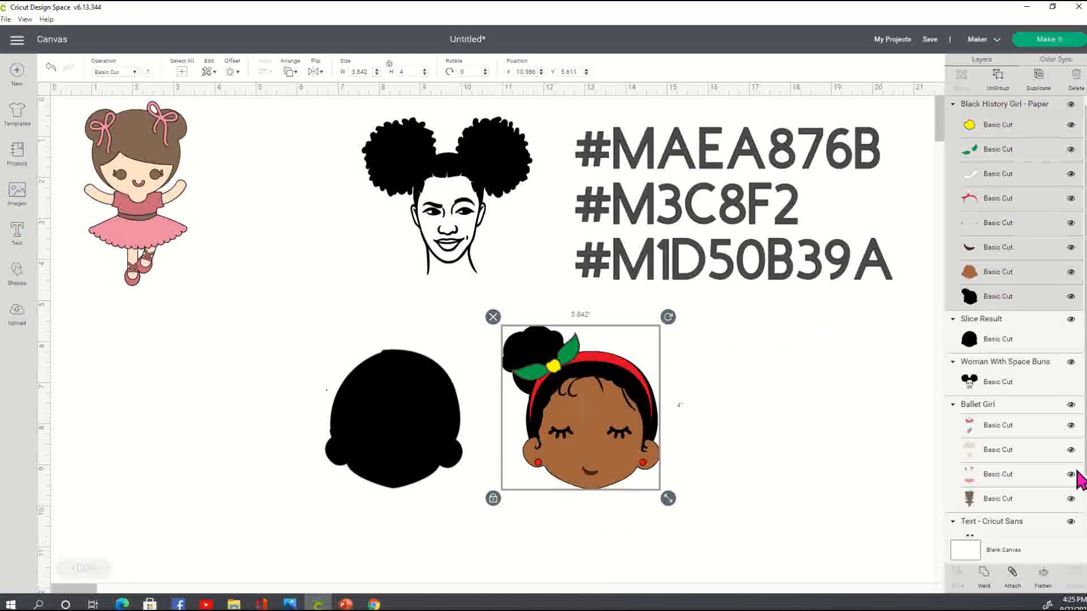
Step: Hide every Black History Girl layer except the brown face and the mouth
left_click(1070, 297)
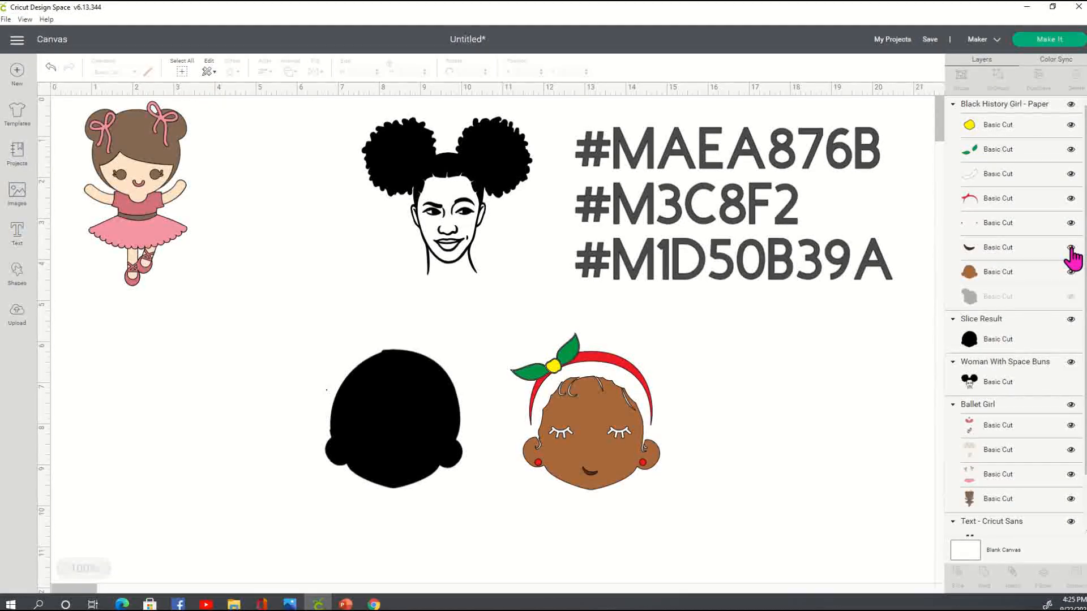
left_click(1071, 223)
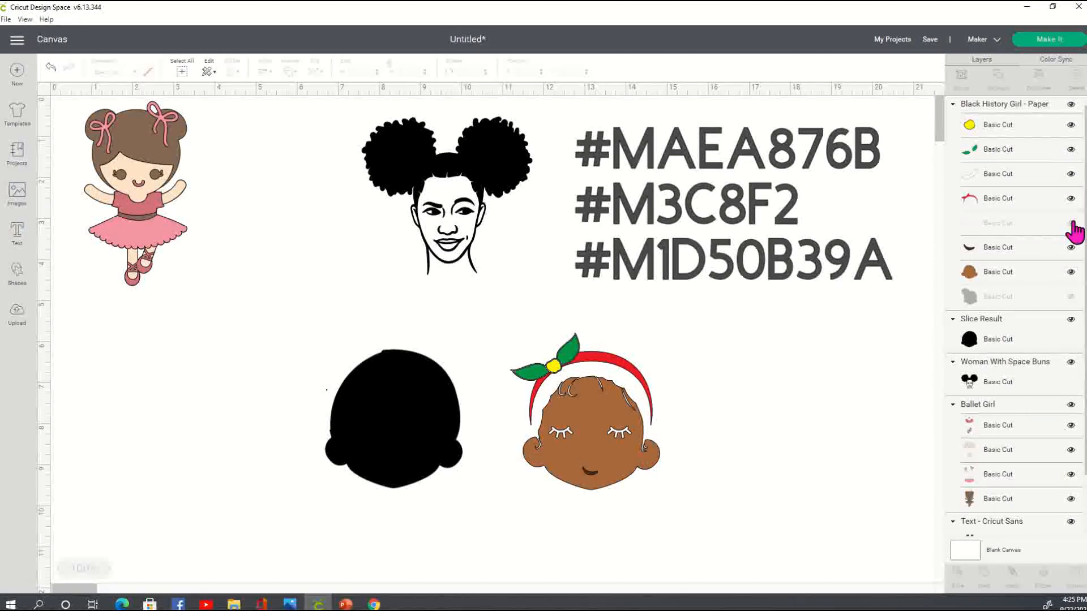
left_click(1071, 198)
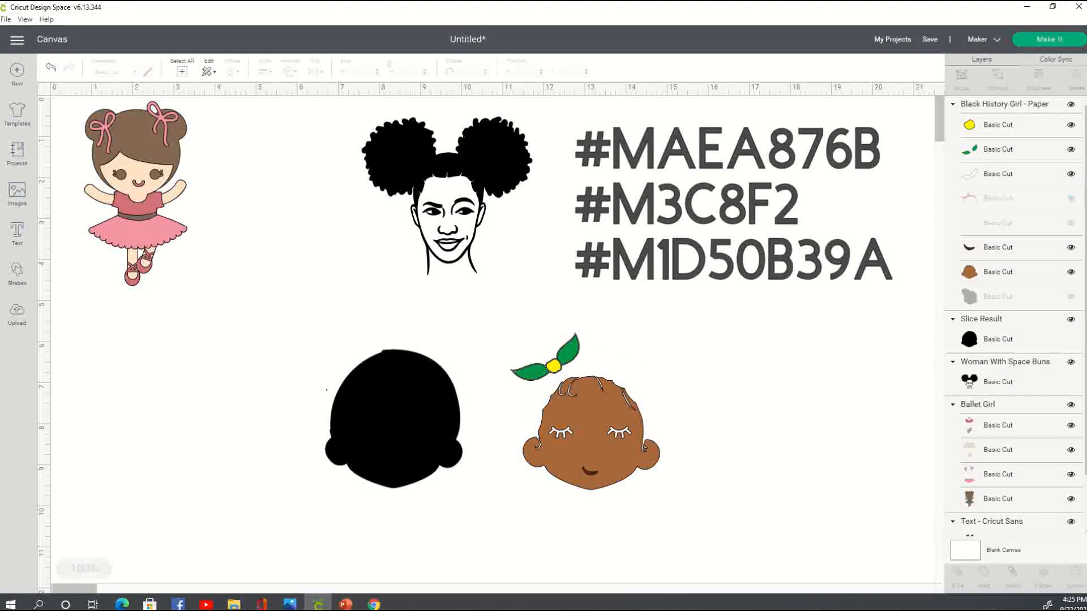
left_click(1071, 174)
left_click(1071, 149)
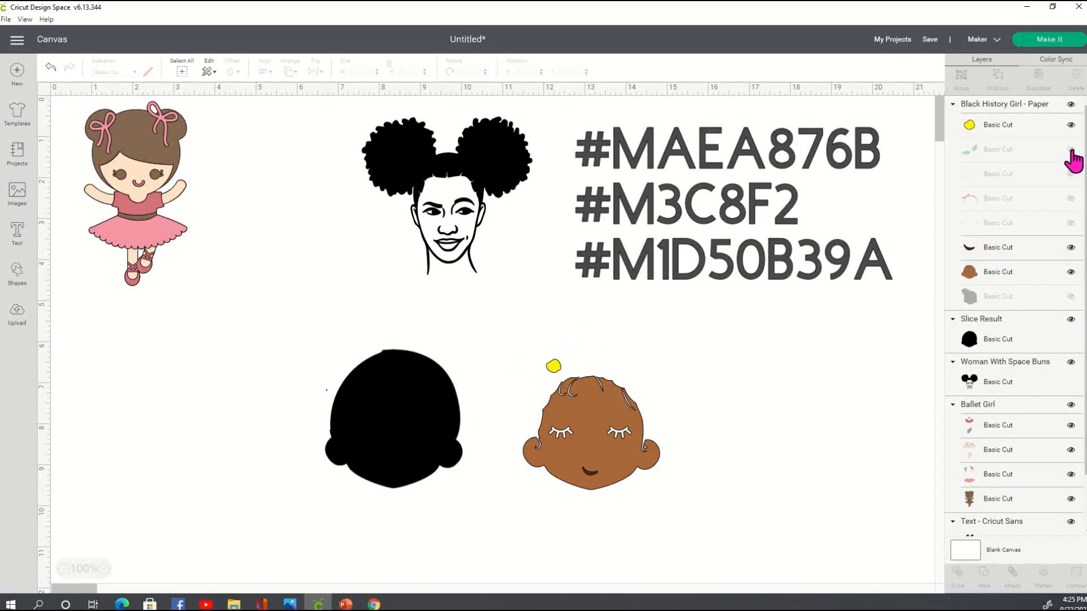
left_click(1071, 125)
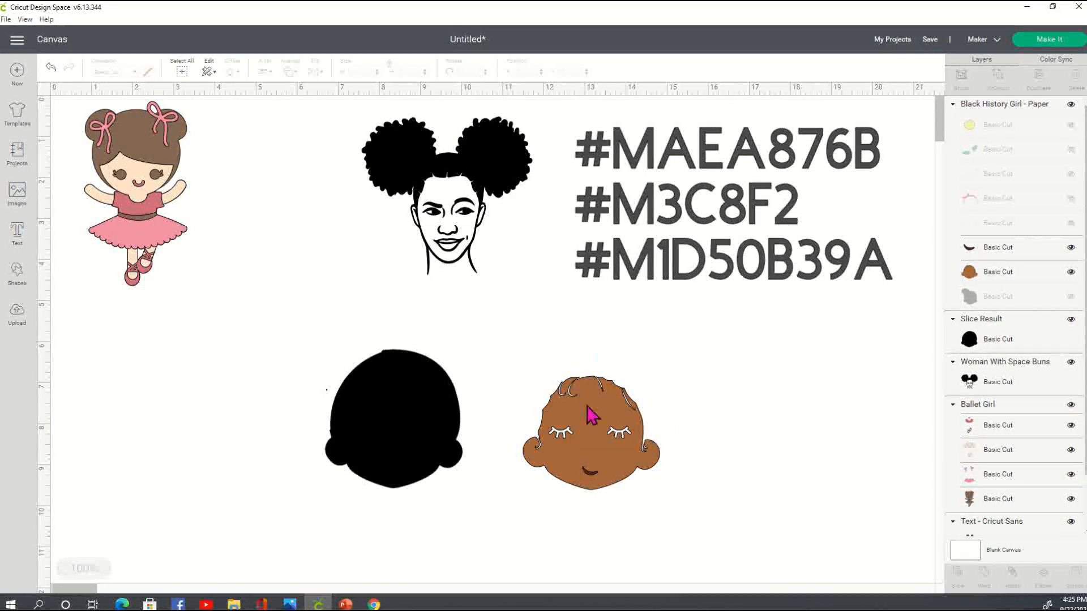
Step: Place the brown face on the black bunless head and fine-tune its position so their outlines line up
left_click_drag(613, 455, 417, 454)
left_click(521, 453)
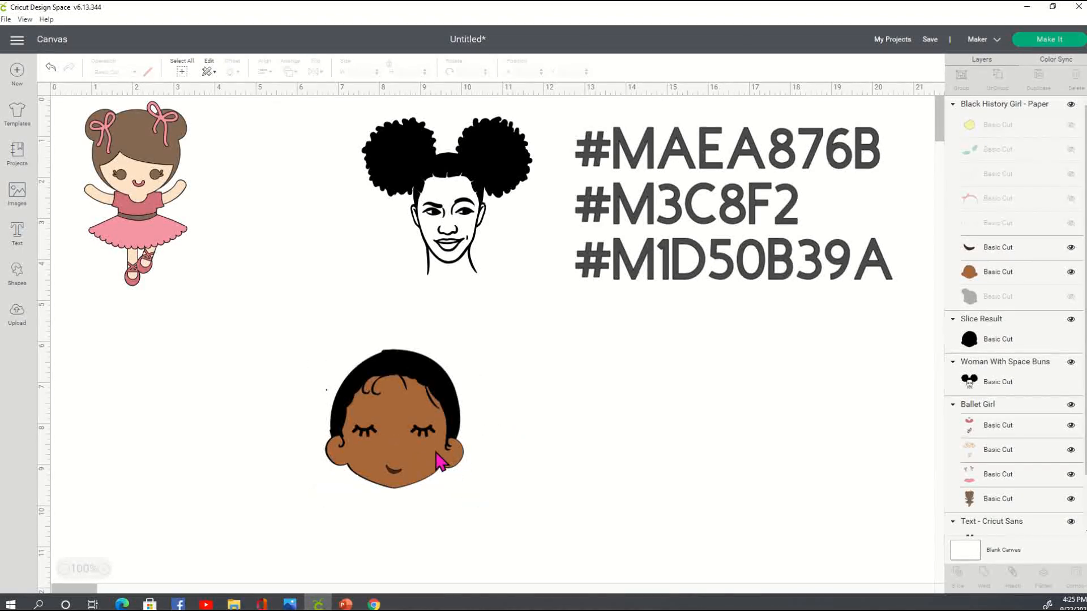
left_click(439, 459)
left_click_drag(434, 458, 437, 464)
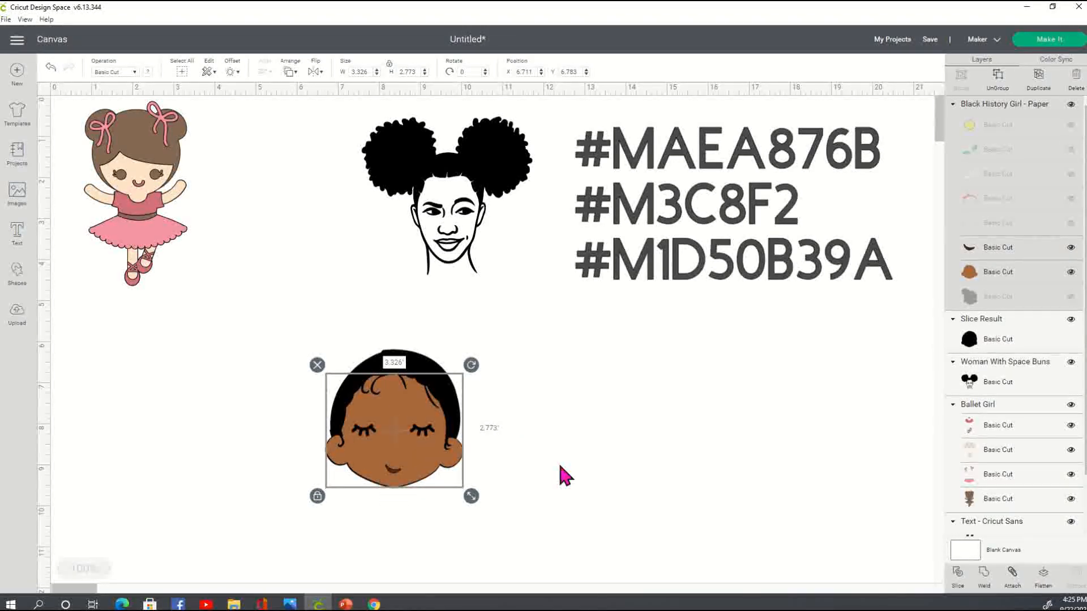
left_click(552, 462)
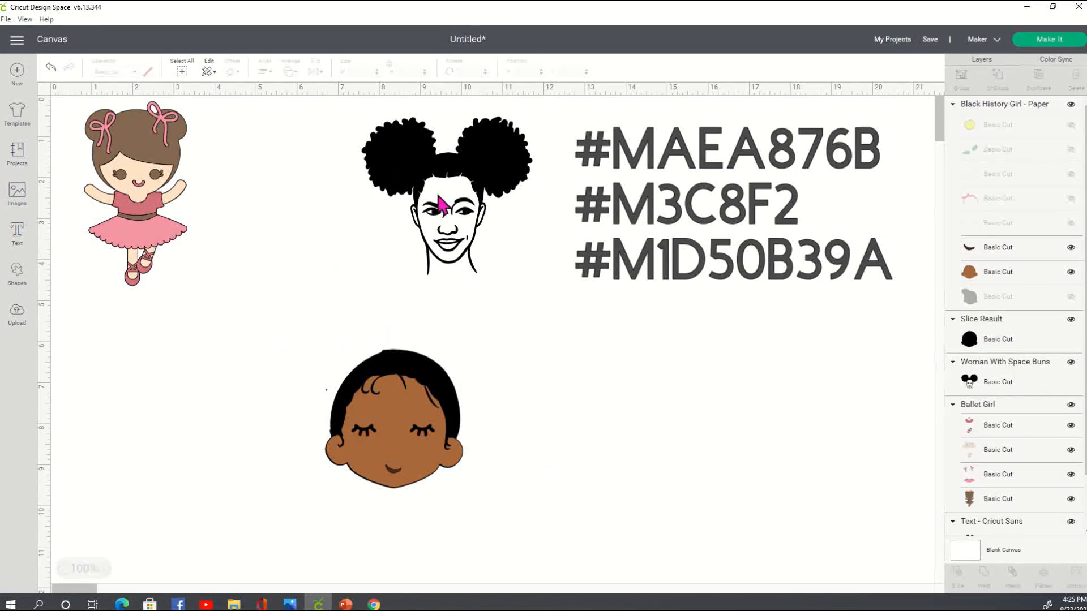
Step: Hide all contours of the Woman With Space Buns and move the resulting solid silhouette below the code text
left_click(460, 215)
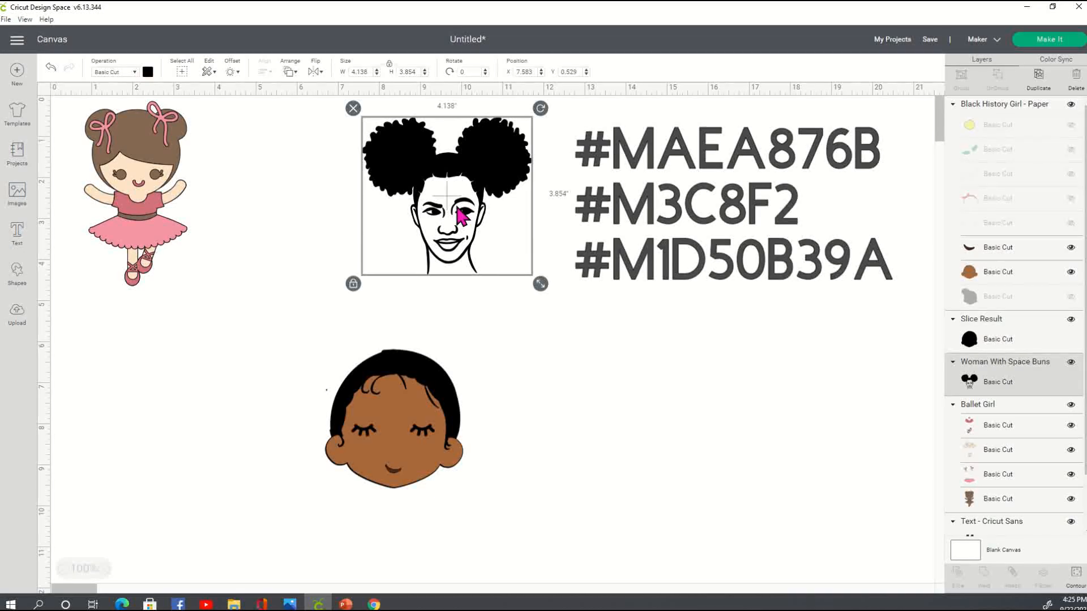
left_click(1076, 577)
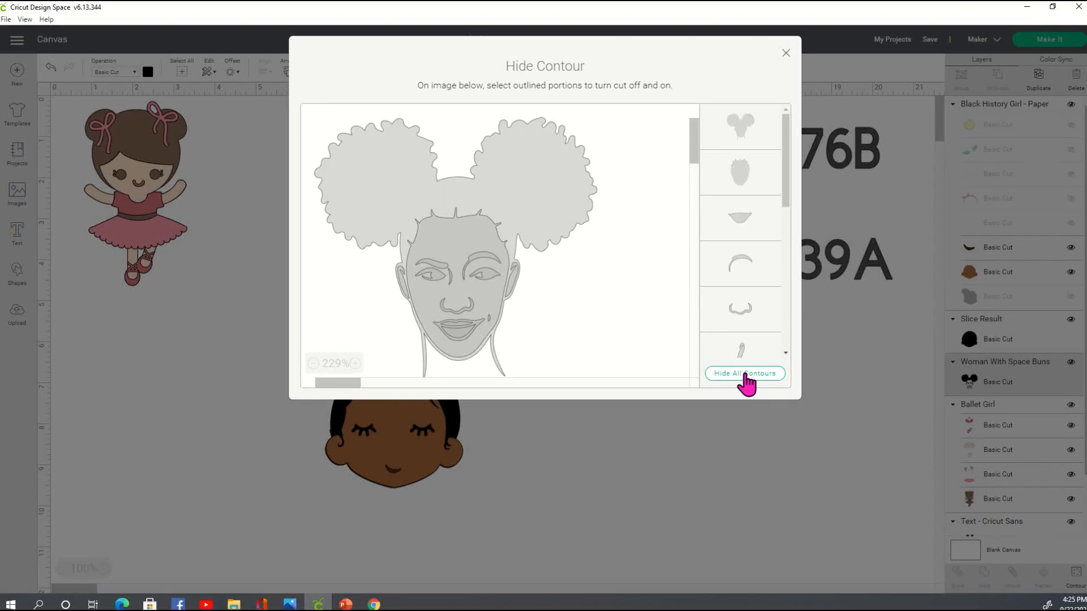
left_click(763, 379)
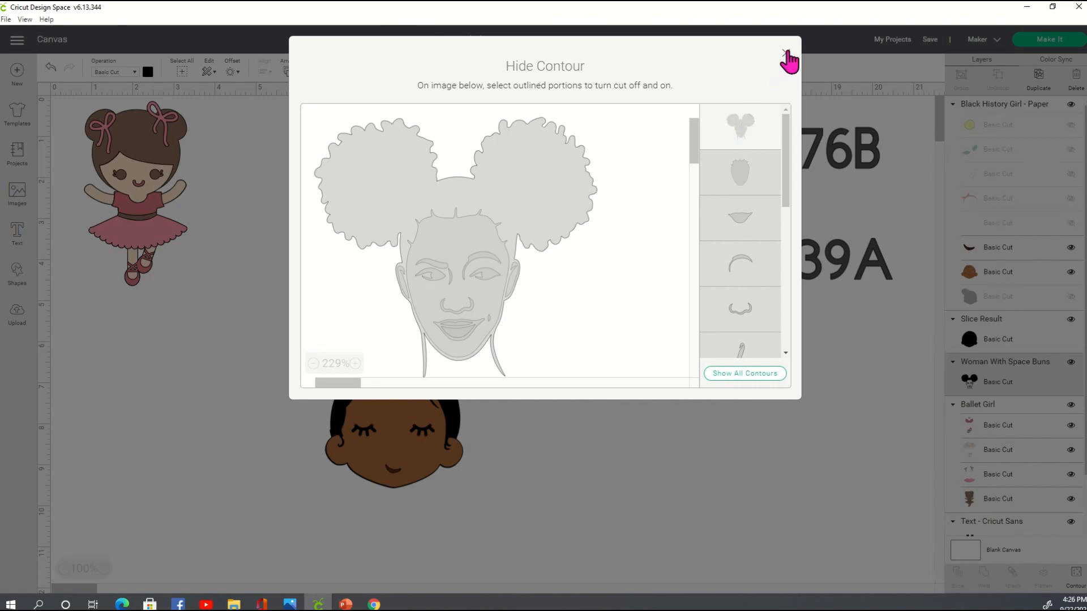
left_click(784, 54)
left_click_drag(456, 237, 695, 468)
Step: Move the face and black head together beside the Ballet Girl, and bring the space buns silhouette below them
left_click_drag(280, 328, 524, 518)
left_click_drag(417, 454, 347, 213)
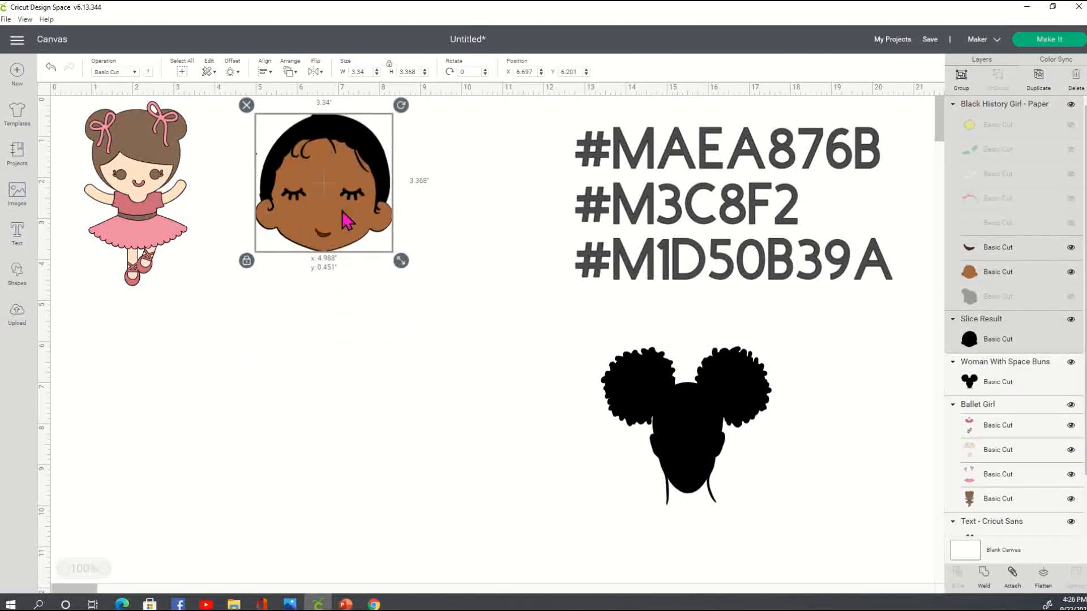
left_click_drag(669, 413, 381, 436)
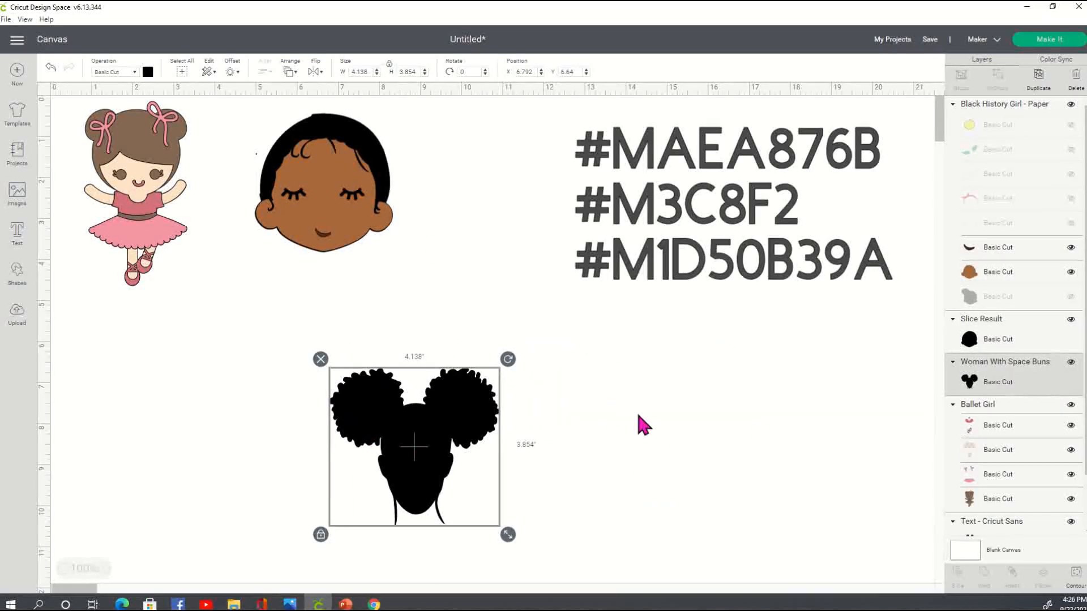
Step: Add a circle, stretch it larger, and place it over the space buns silhouette's head and right bun, leaving the left bun clear
left_click(638, 416)
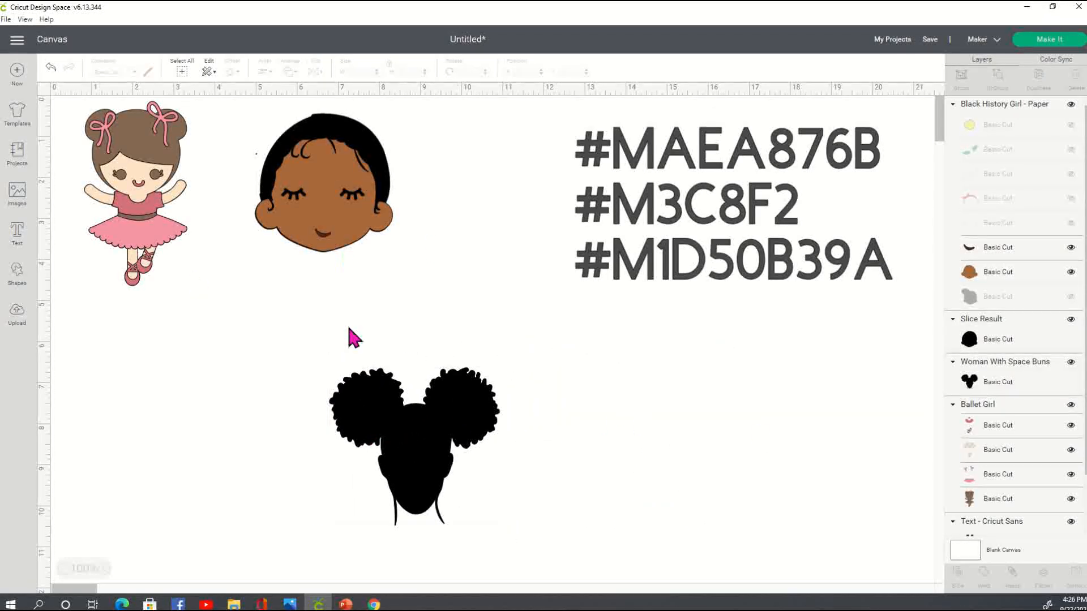
left_click(24, 278)
left_click(104, 168)
left_click_drag(204, 256, 474, 503)
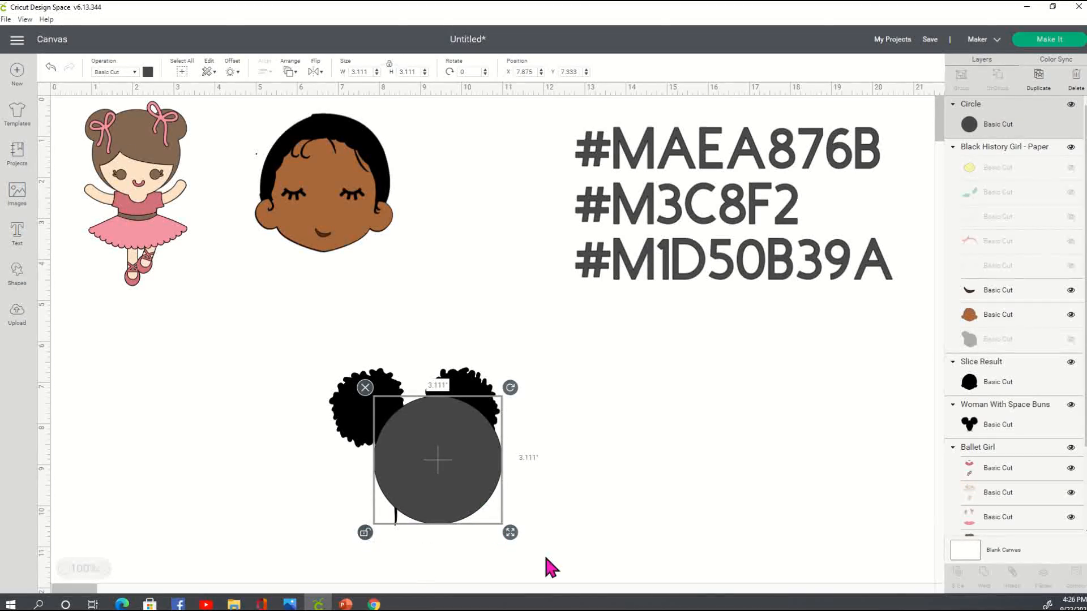
left_click_drag(517, 551, 541, 568)
left_click_drag(475, 517, 476, 504)
left_click(630, 472)
Step: Slice the space buns silhouette with the overlapping circle
left_click(369, 404)
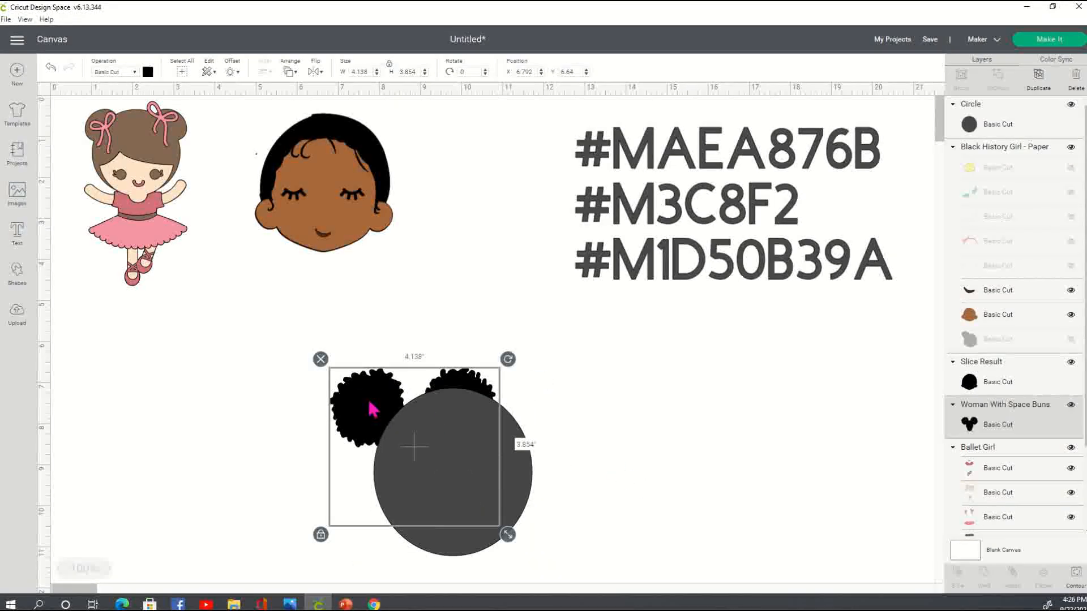
left_click(525, 493, "shift")
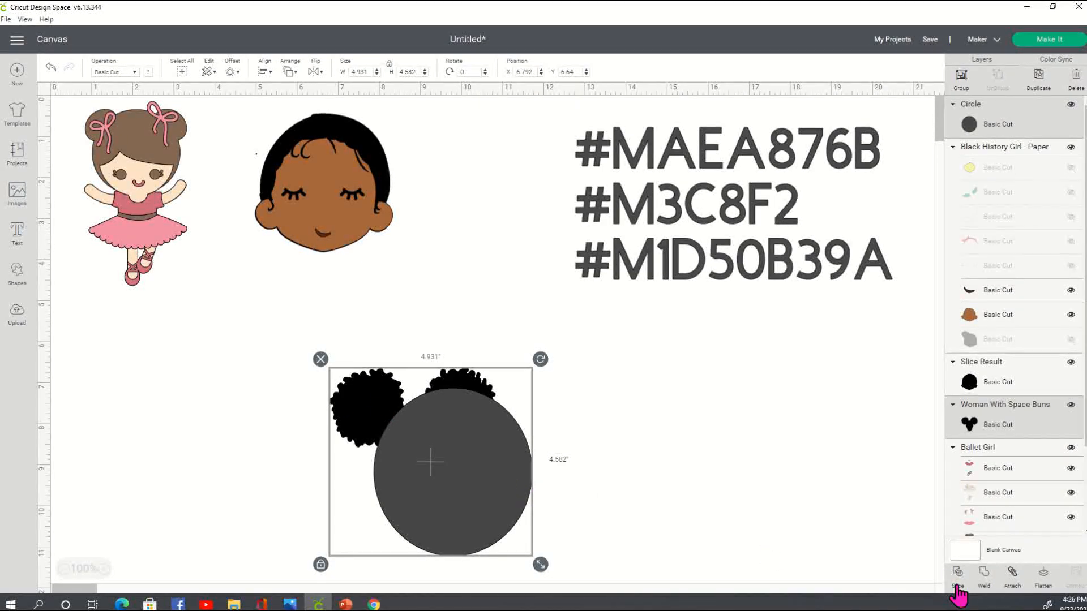
left_click(592, 414)
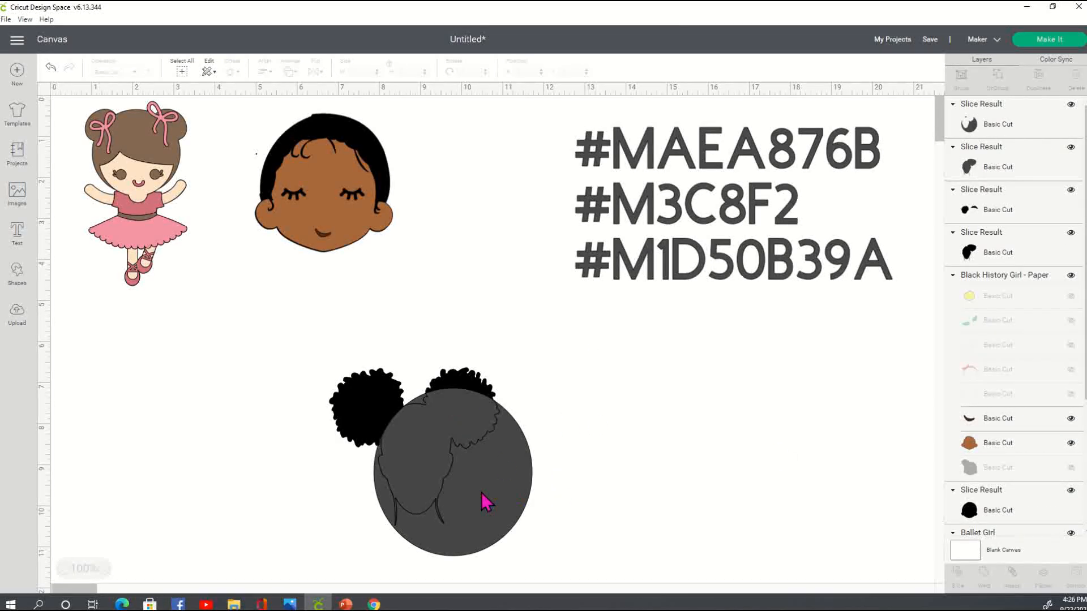
Step: Separate and delete the sliced circle pieces and the black head piece, keeping the layer with the left bun
left_click_drag(485, 502, 782, 461)
left_click(664, 347)
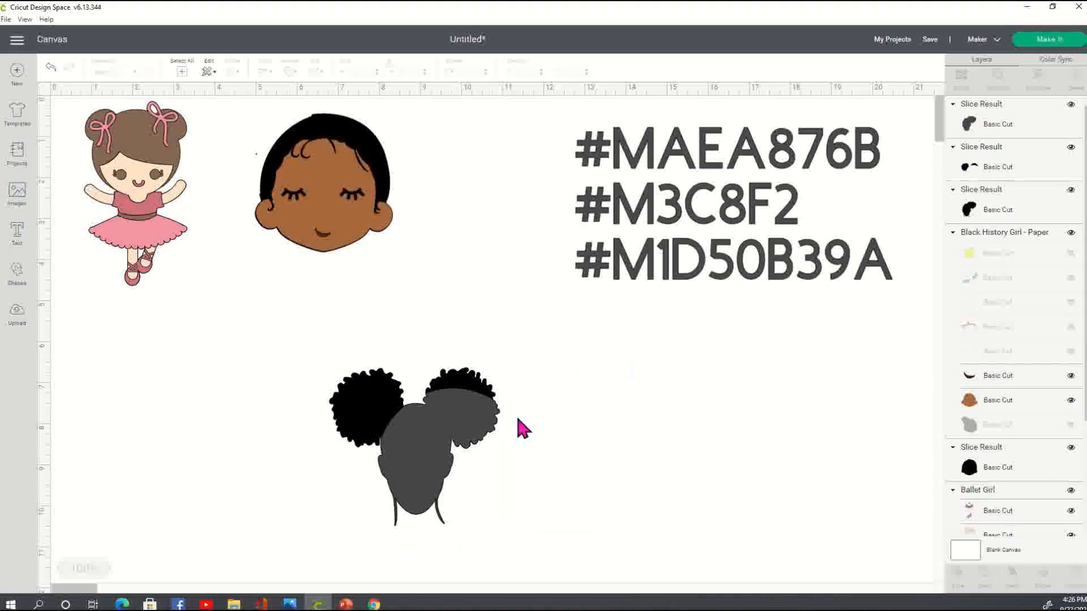
left_click_drag(419, 472, 655, 472)
left_click(608, 377)
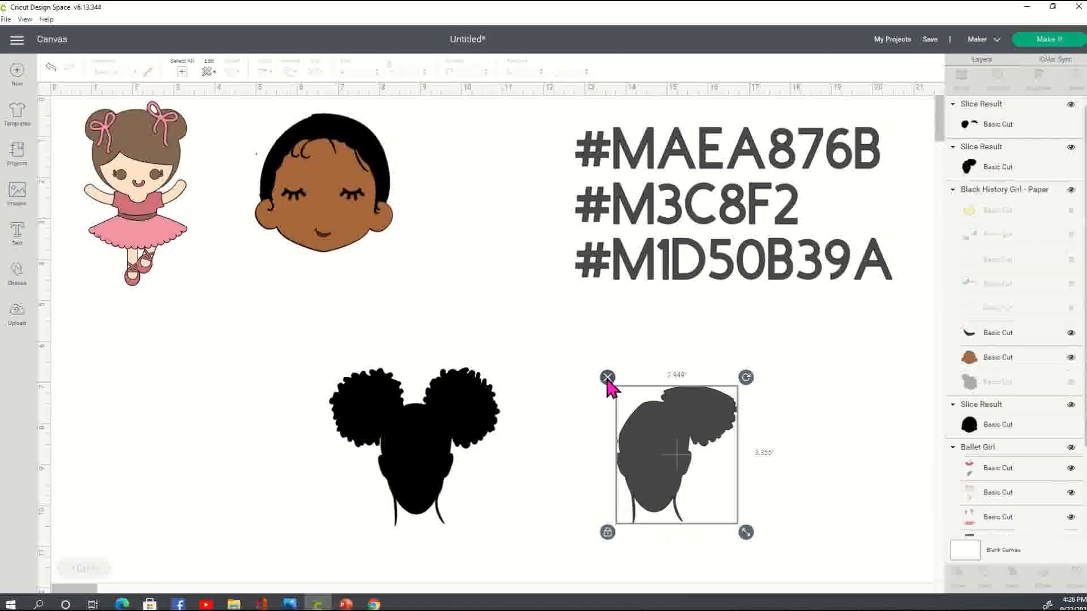
left_click_drag(445, 461, 617, 461)
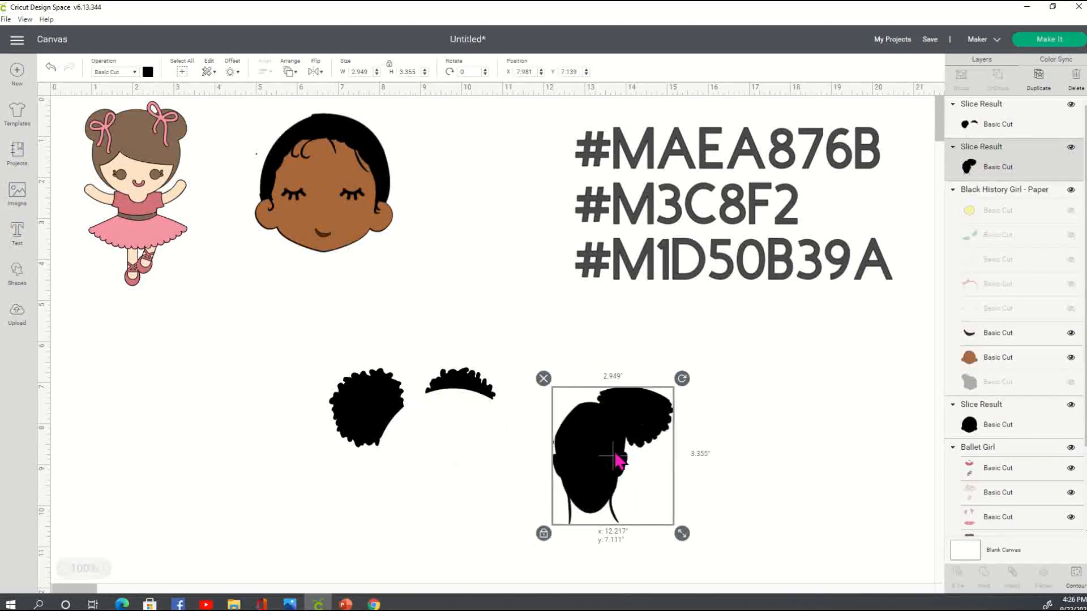
left_click(545, 378)
Step: Add a square, cover the leftover curly fragment of the right bun with it, and slice the two
left_click(17, 275)
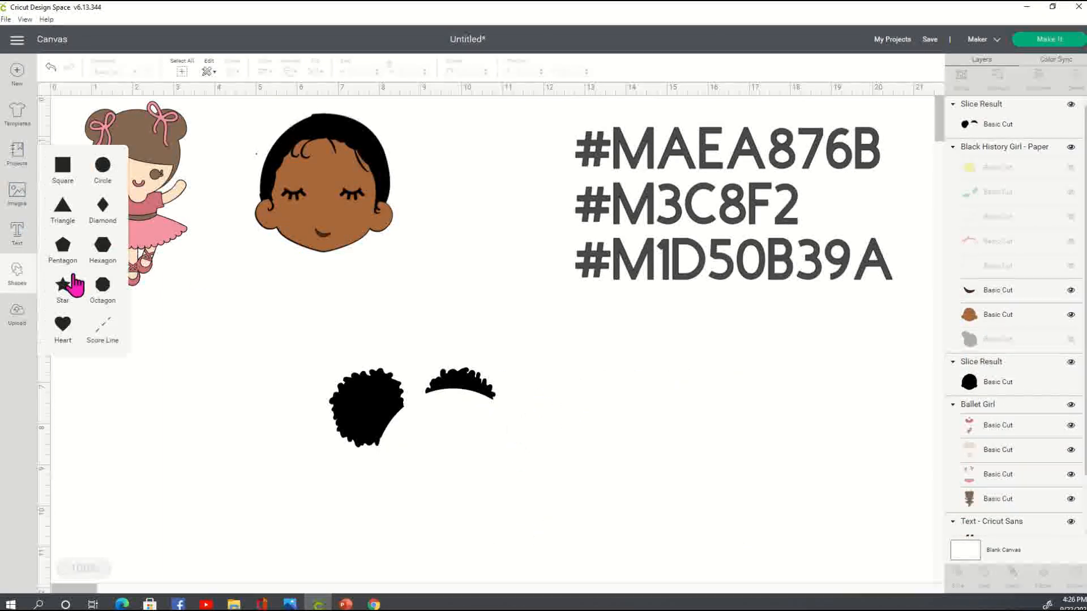
left_click(66, 175)
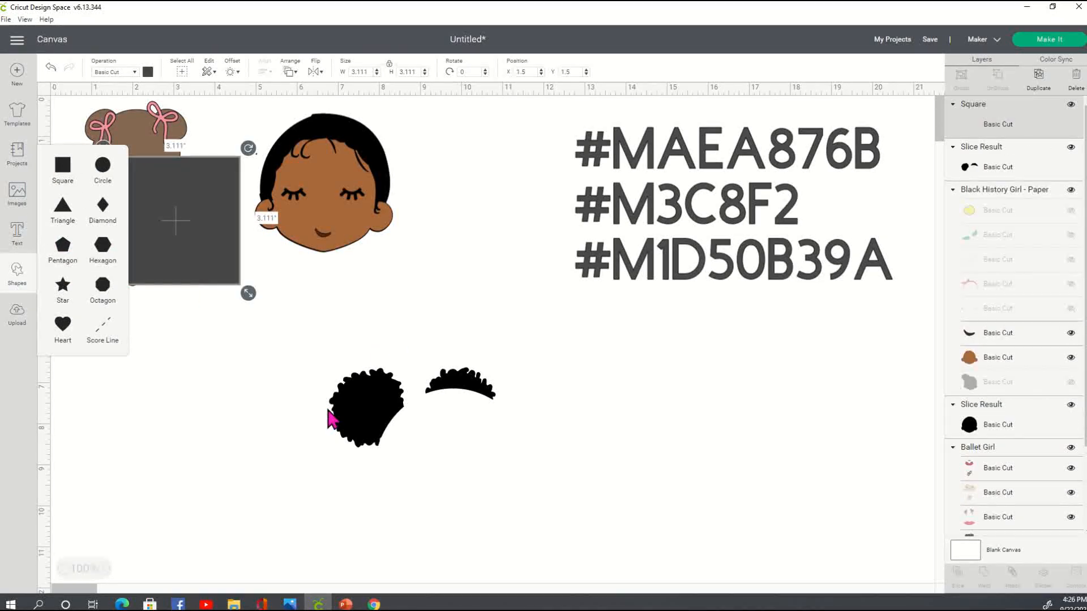
left_click_drag(188, 235, 479, 412)
left_click(371, 417, "shift")
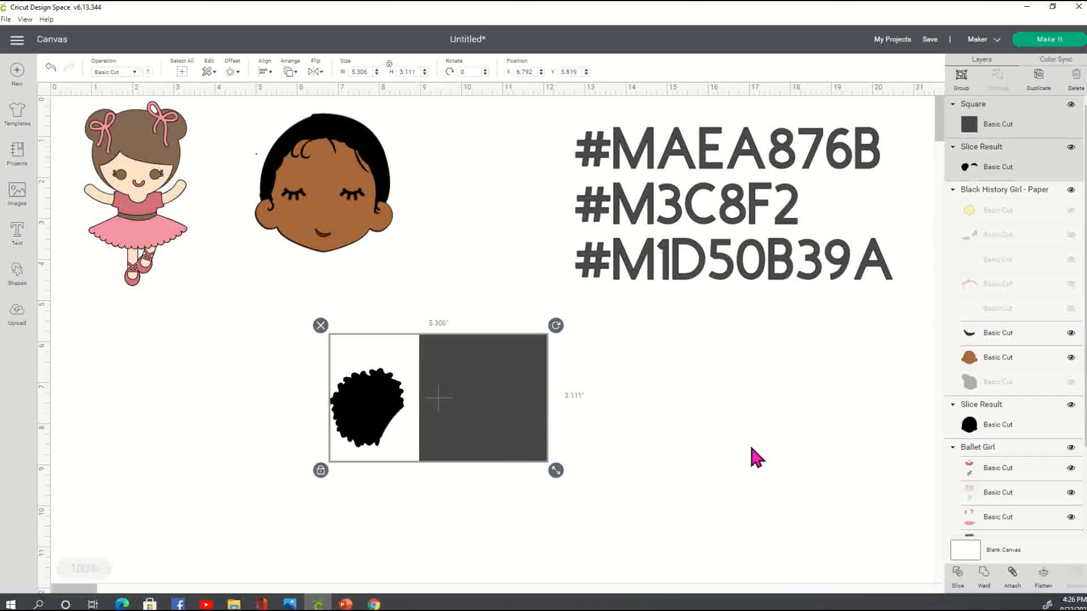
left_click(524, 480)
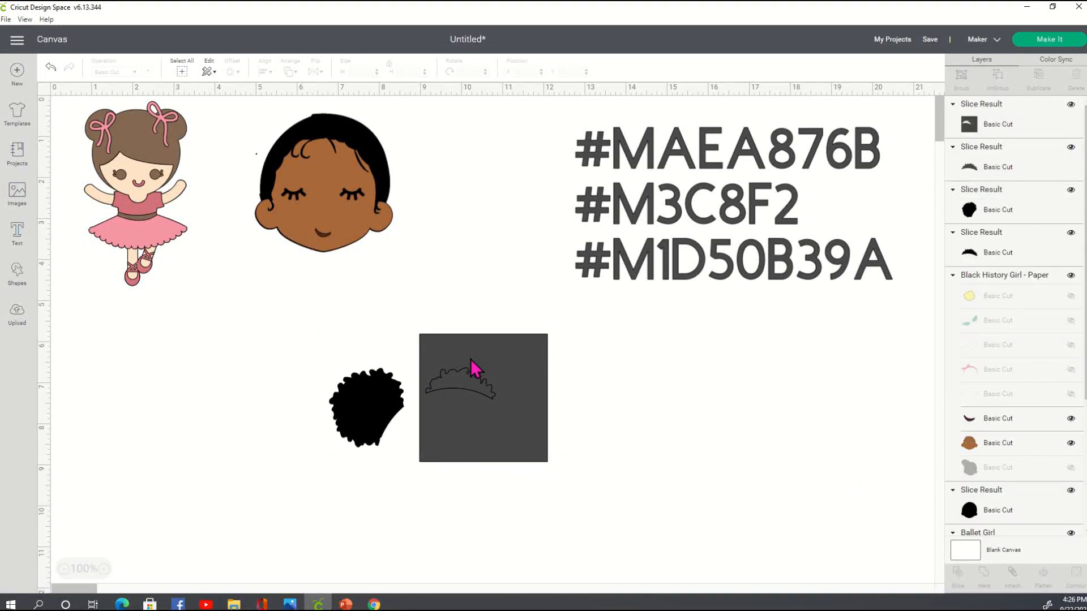
Step: Gather the sliced square and both curly fragments away from the left bun and delete them together
left_click_drag(470, 359, 704, 410)
left_click_drag(473, 388, 772, 449)
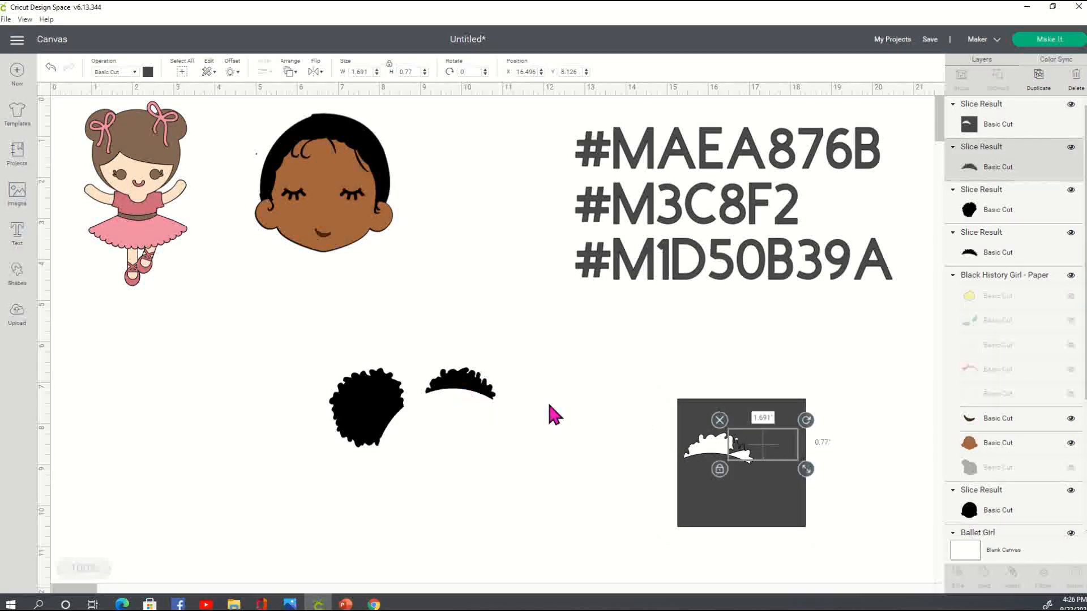
left_click_drag(467, 388, 707, 469)
left_click_drag(632, 364, 863, 574)
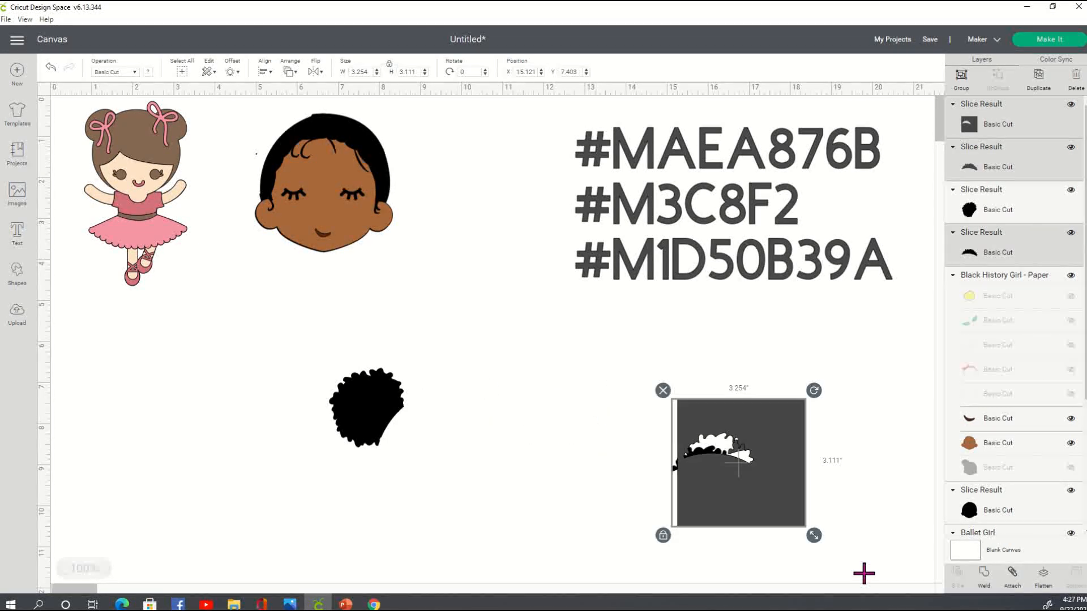
key("Delete")
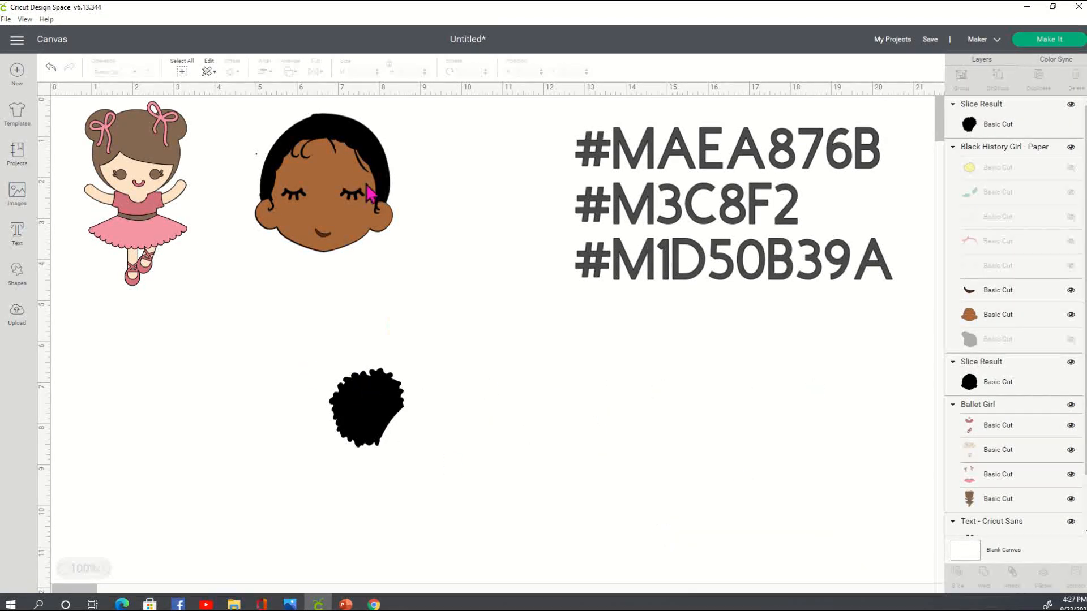
Step: Move the black head and brown face below the code text's level, reunite them, and shift the loose bun further away
left_click_drag(385, 168, 517, 306)
left_click_drag(318, 170, 480, 356)
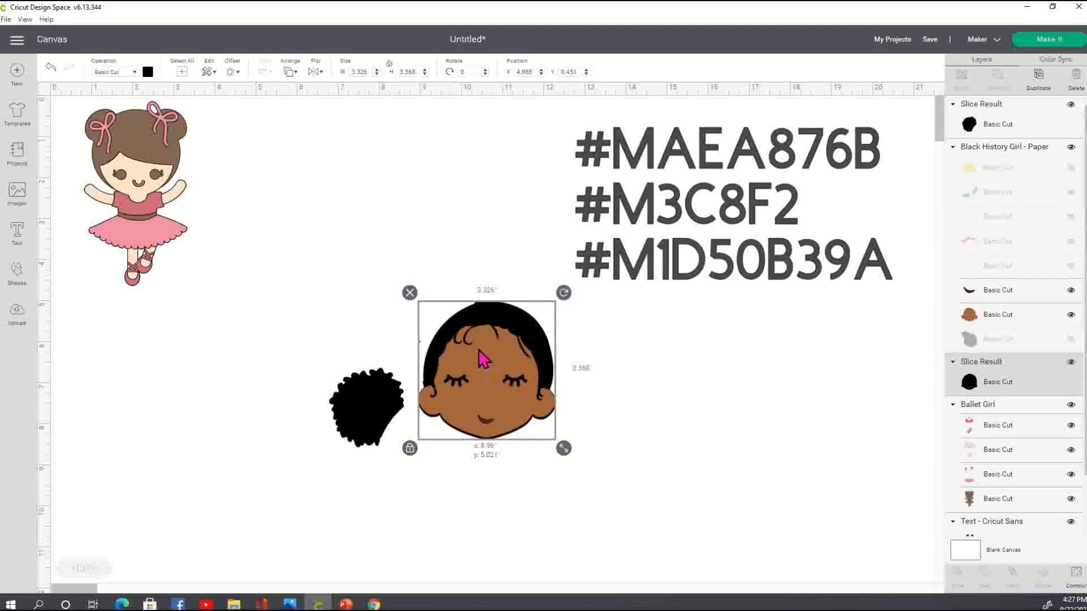
left_click(743, 395)
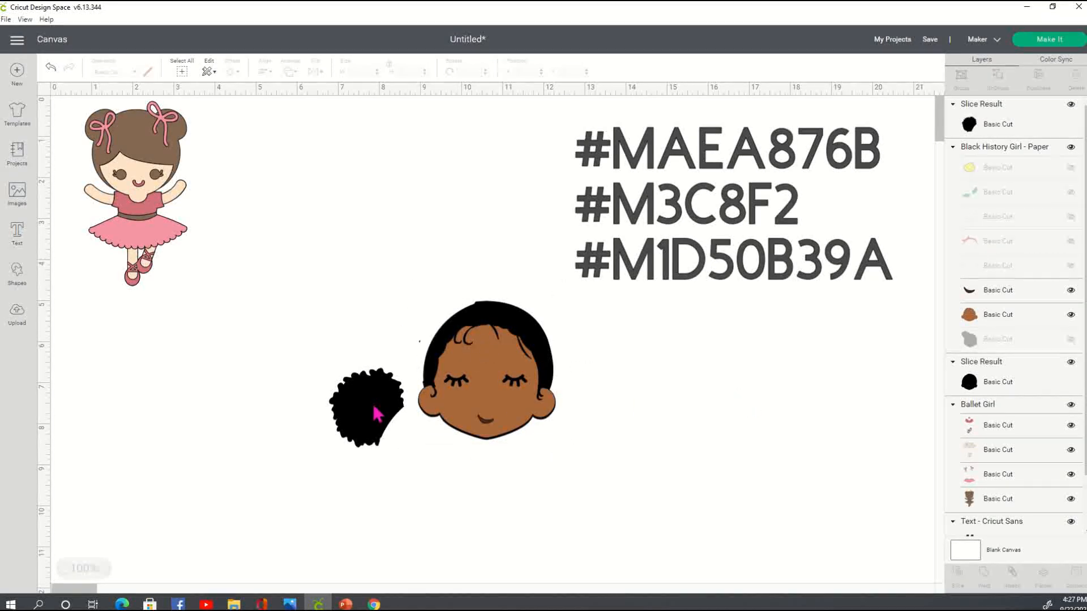
left_click_drag(376, 414, 252, 369)
Step: Group the brown face with the black head, move the group slightly lower, and show its red earrings layer
left_click_drag(411, 294, 589, 437)
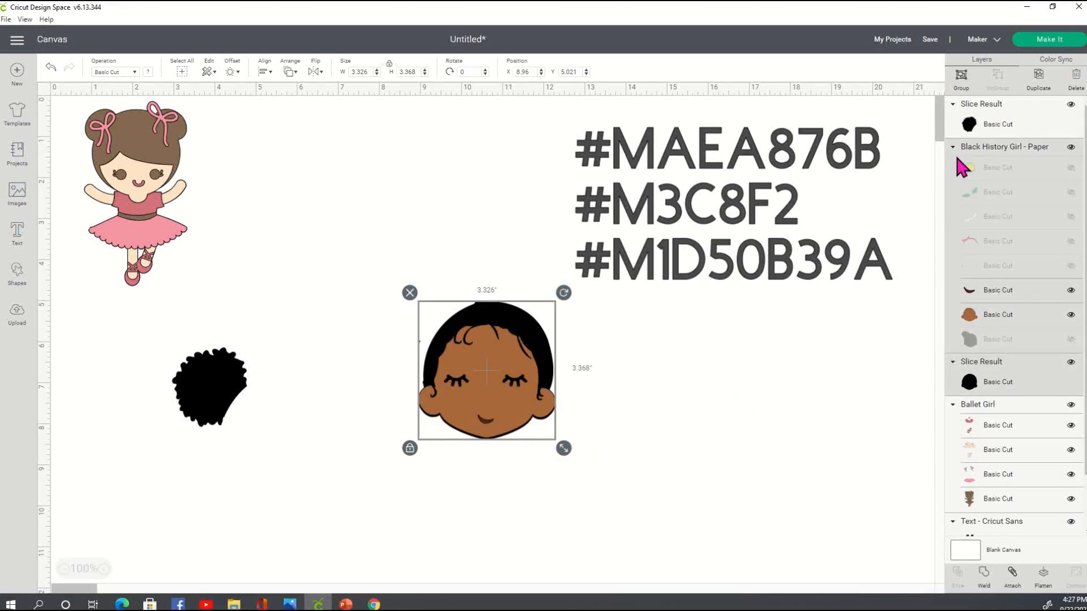
left_click(961, 79)
left_click_drag(485, 398, 450, 440)
left_click(536, 472)
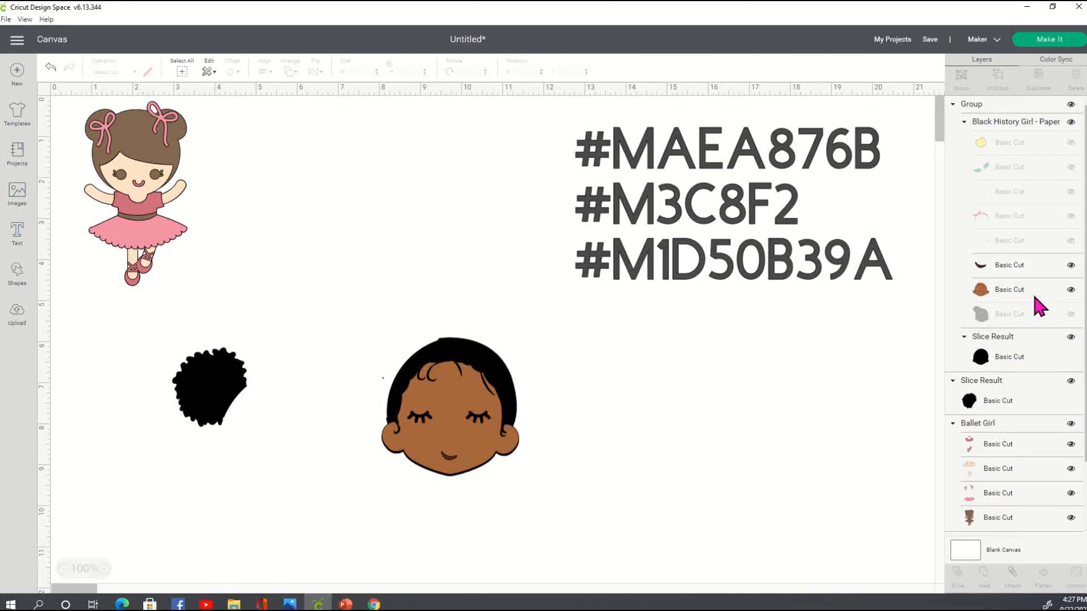
left_click(1070, 242)
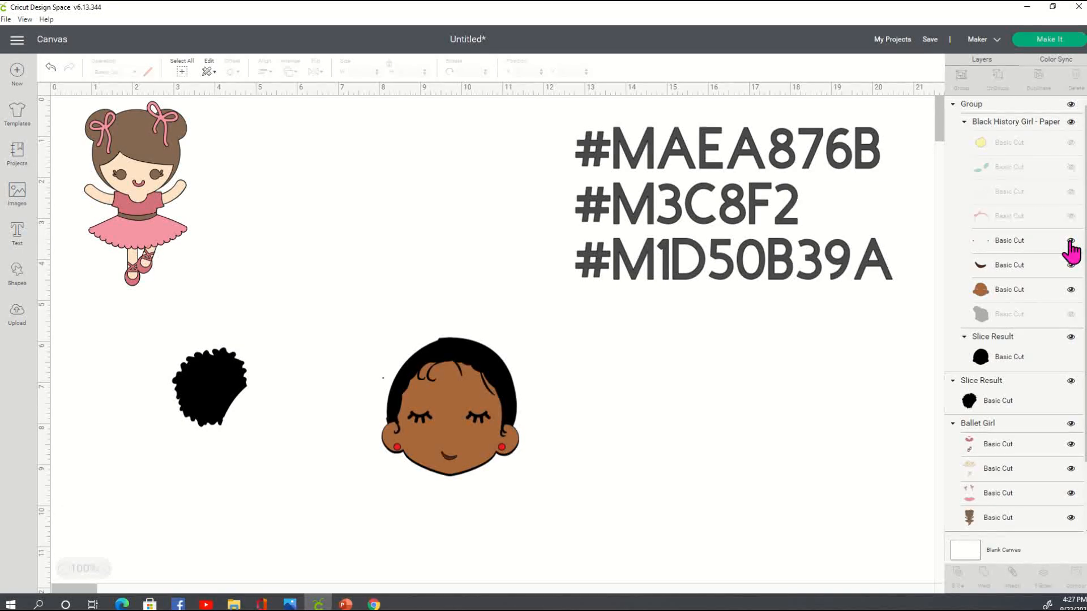
Step: Rotate the bun about 59° so its cut edge faces down and place it on top of the girl's head
left_click(215, 388)
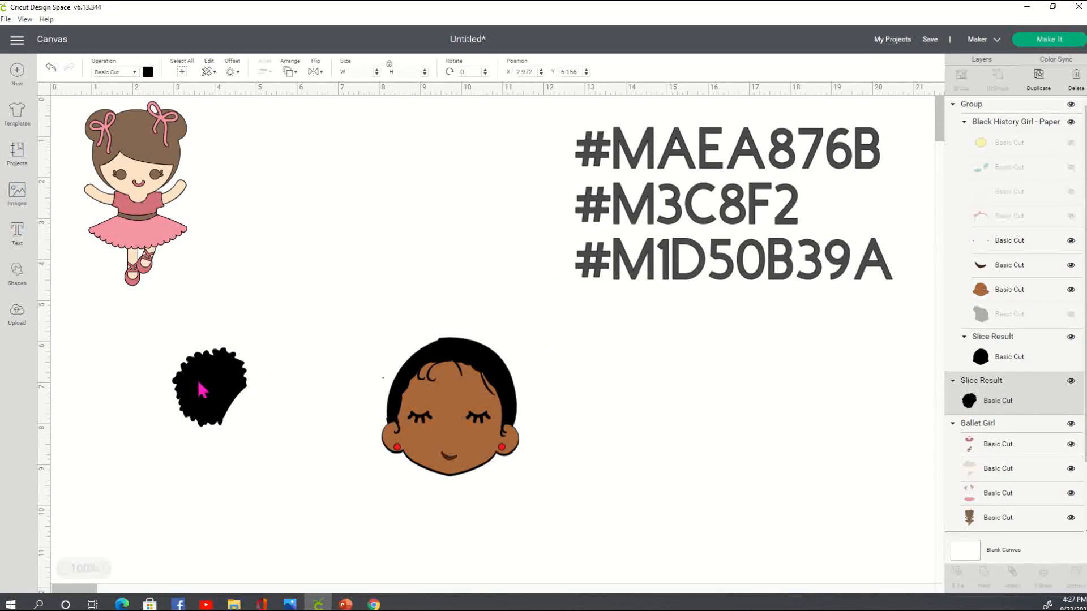
left_click_drag(259, 340, 291, 409)
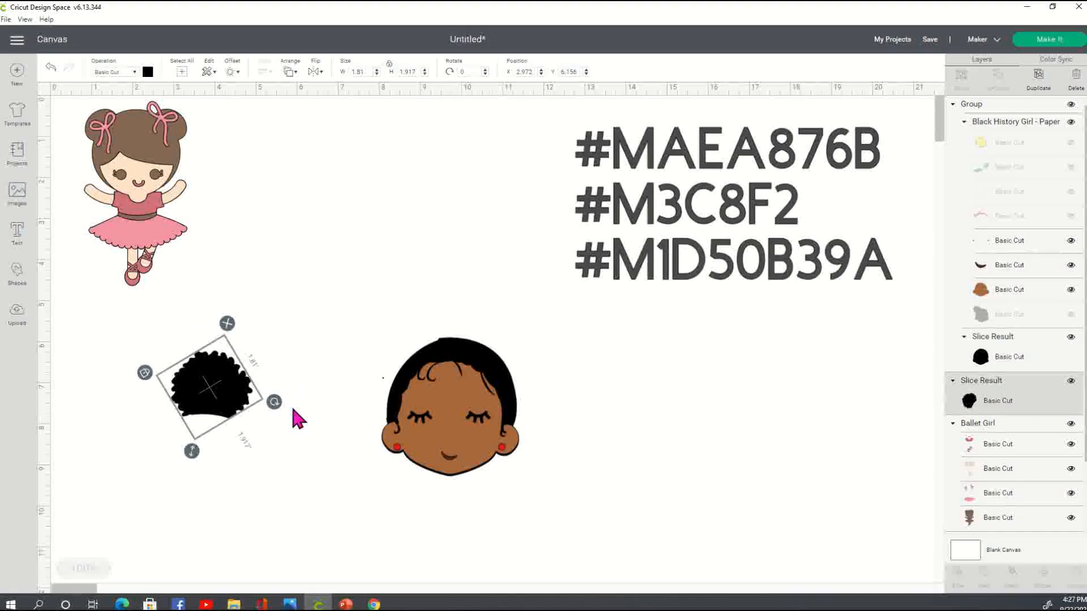
left_click_drag(225, 391, 469, 332)
left_click(566, 364)
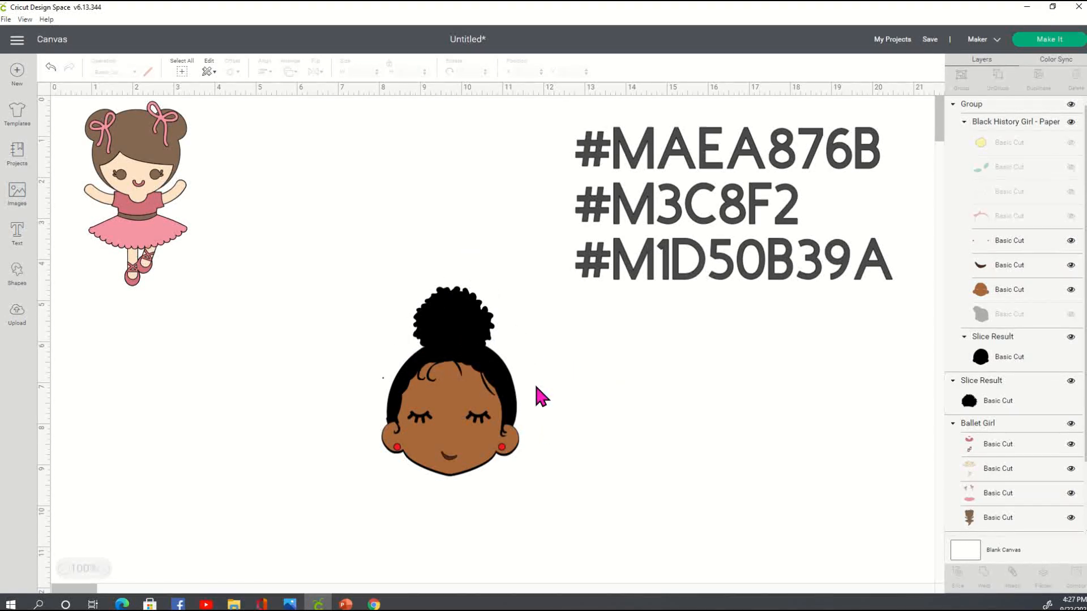
Step: Lift the bun clear of the head, unlock its proportions, and stretch it to nearly the width of the head
left_click(480, 340)
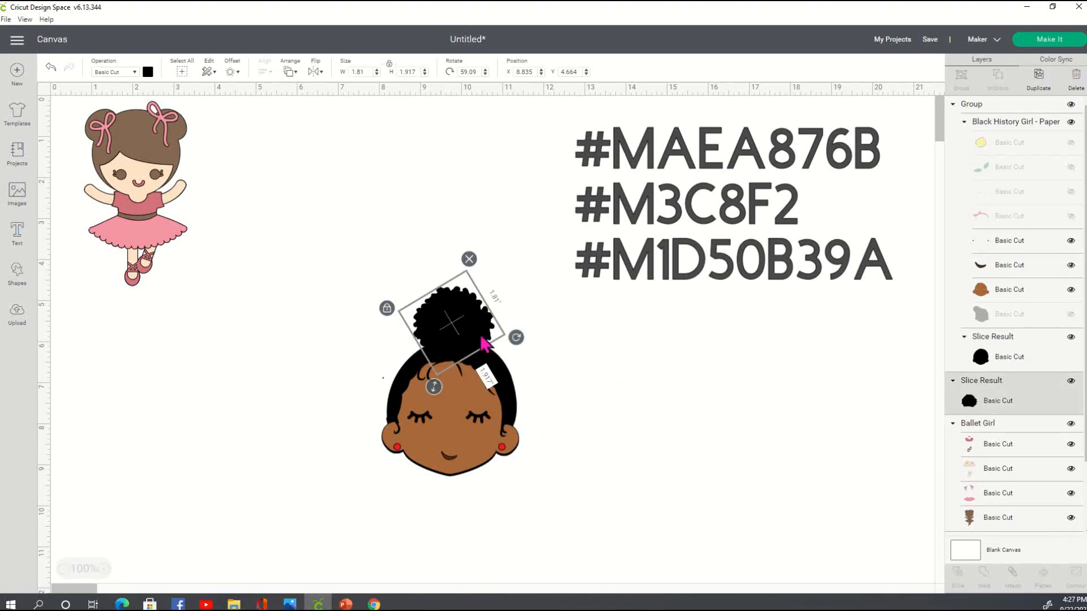
left_click_drag(445, 329, 451, 313)
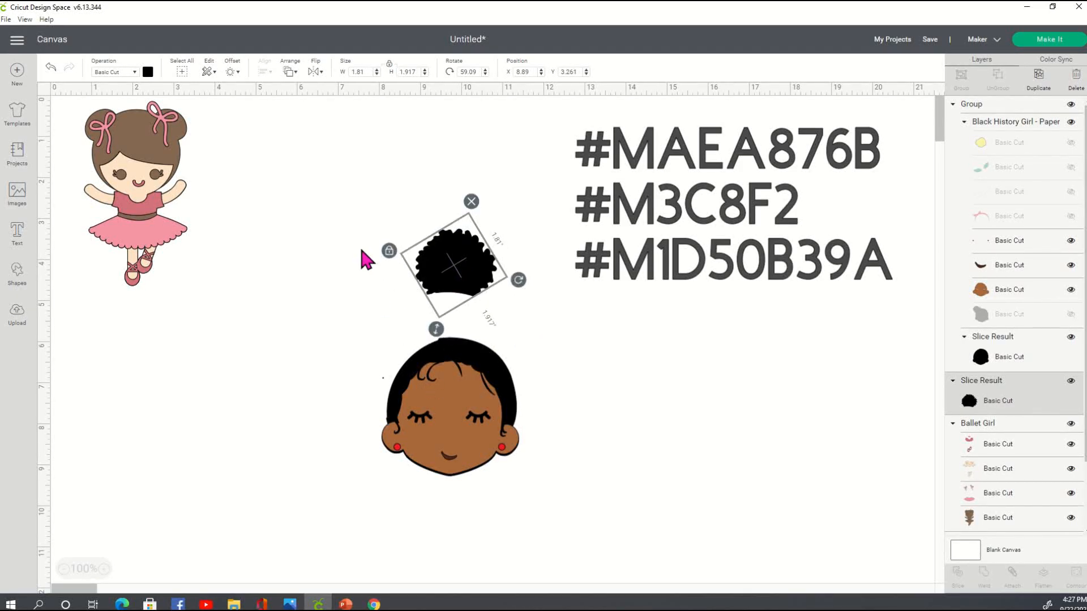
left_click(389, 251)
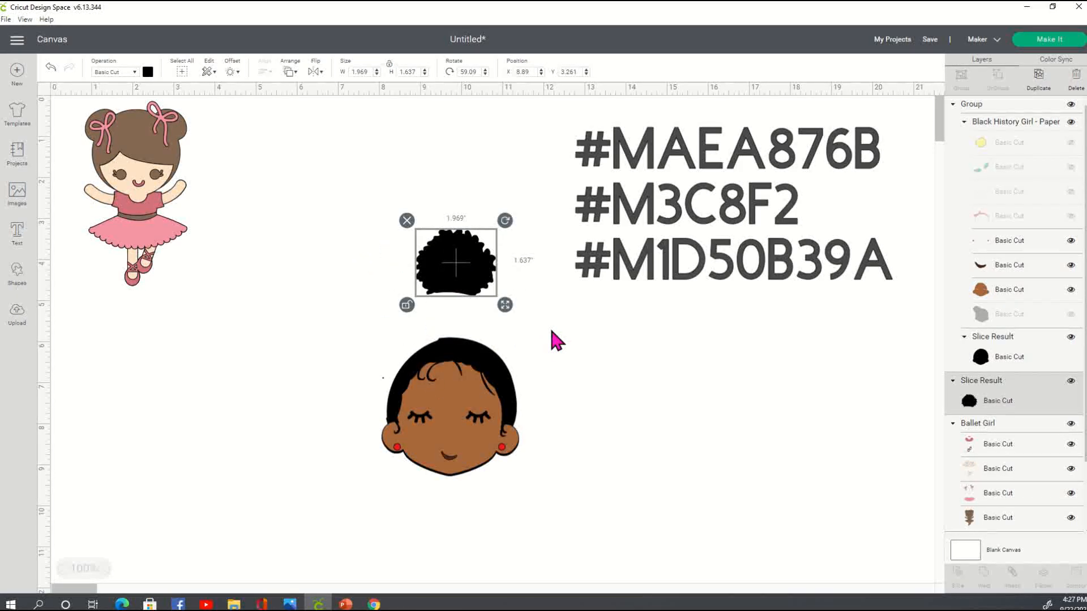
left_click_drag(513, 310, 552, 348)
left_click_drag(515, 284, 442, 279)
left_click(600, 357)
left_click(665, 376)
left_click(616, 334)
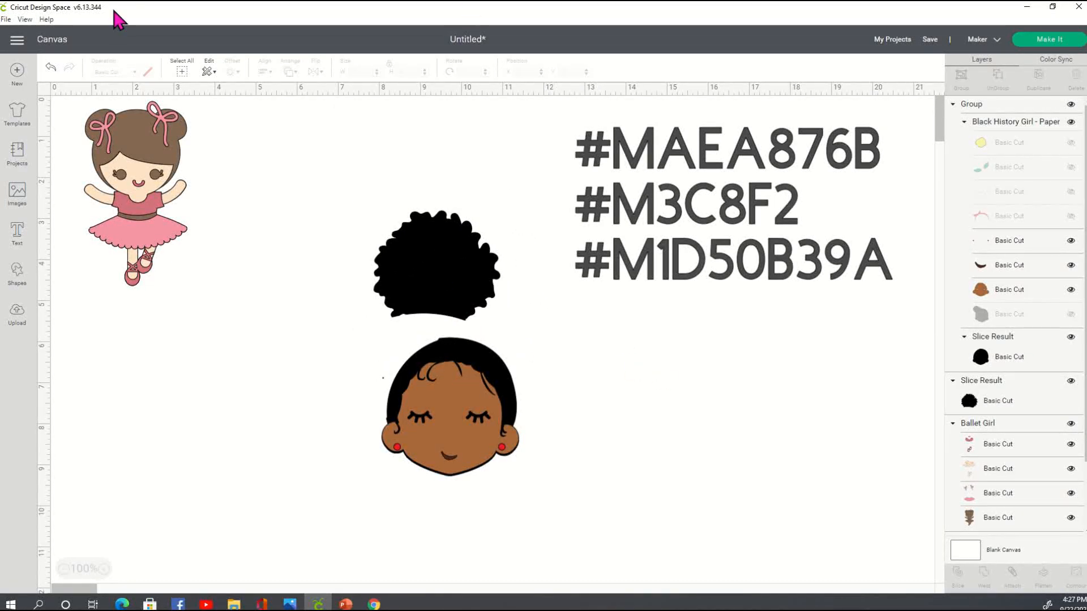
Step: Add the text "CUTIE PIE" on two lines and move it below the Ballet Girl
left_click(15, 233)
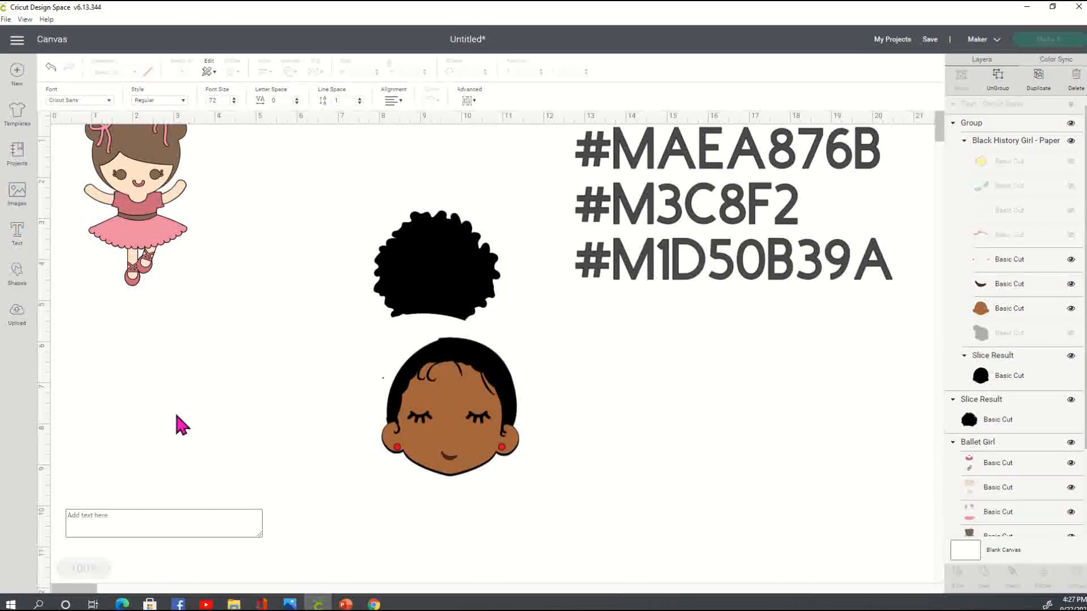
type("C")
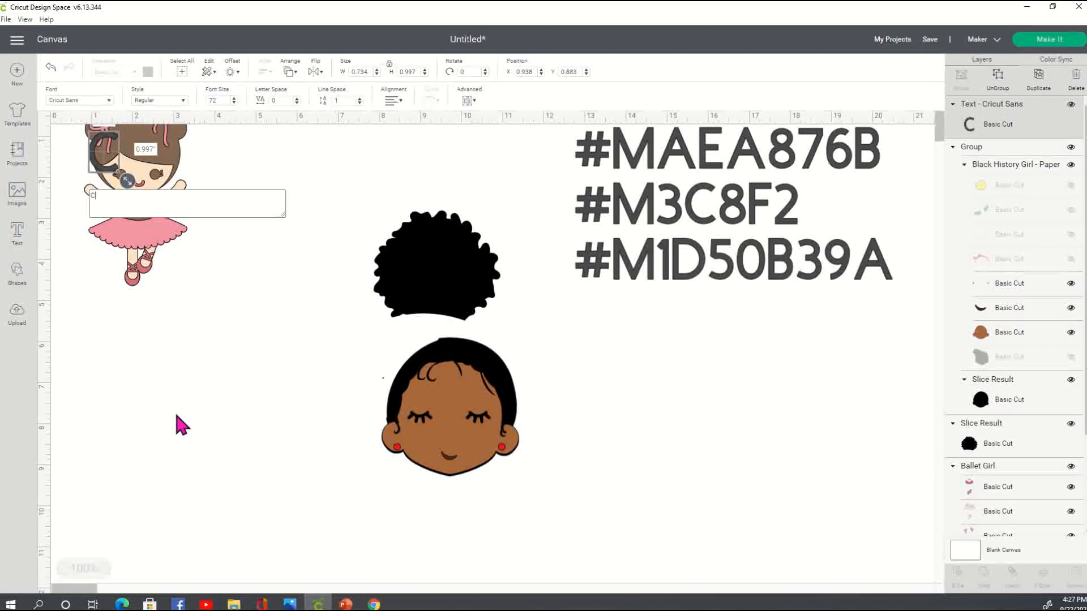
type("UTIE ")
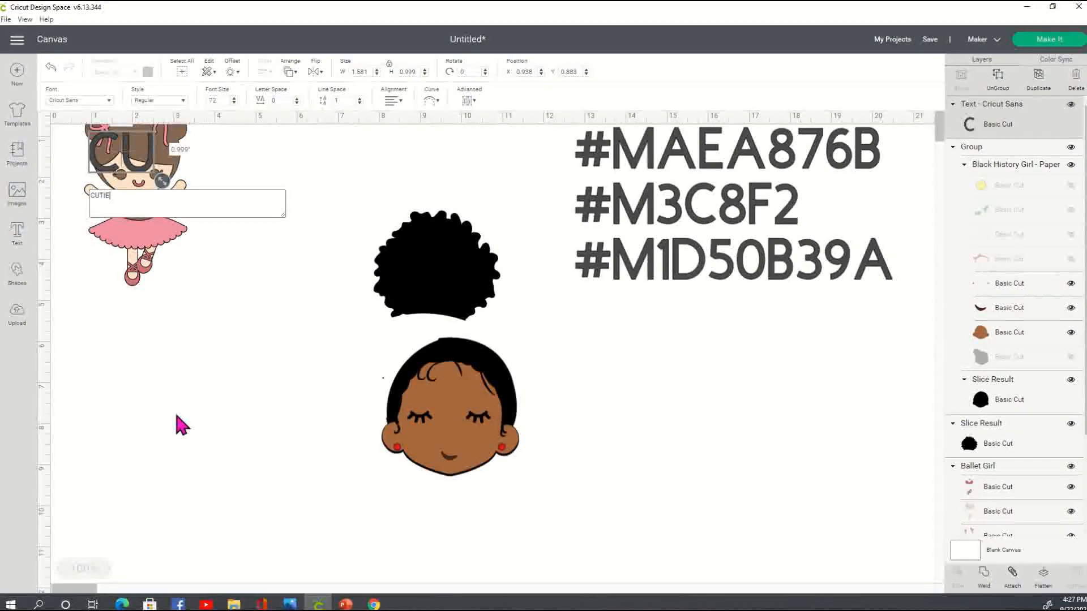
type("PIE")
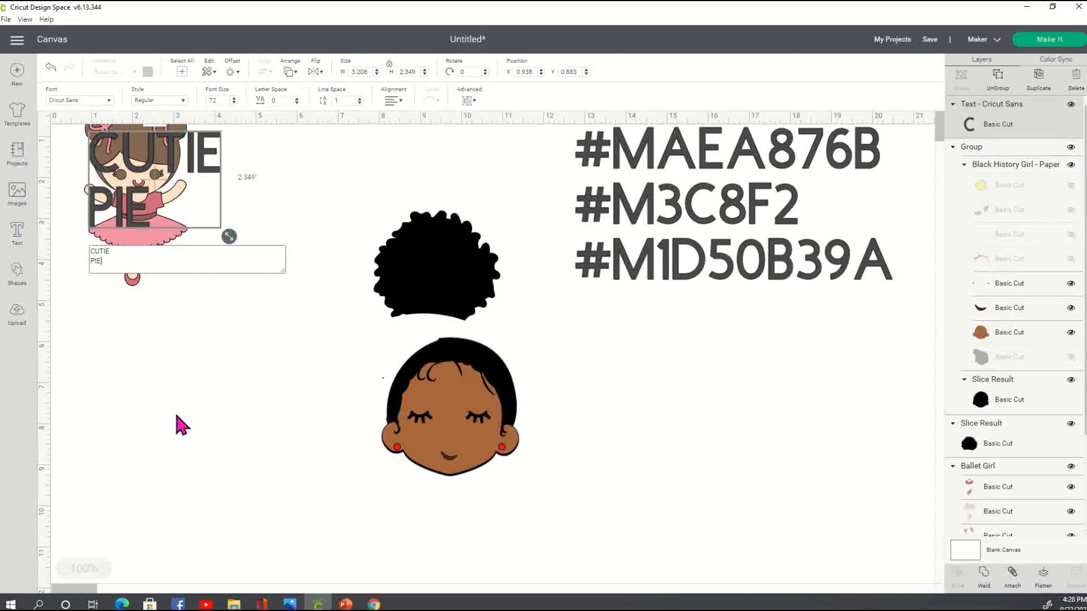
left_click_drag(211, 202, 252, 383)
Step: Center-align the CUTIE PIE text and set its font to DIN Next CYR
left_click(402, 104)
left_click(416, 129)
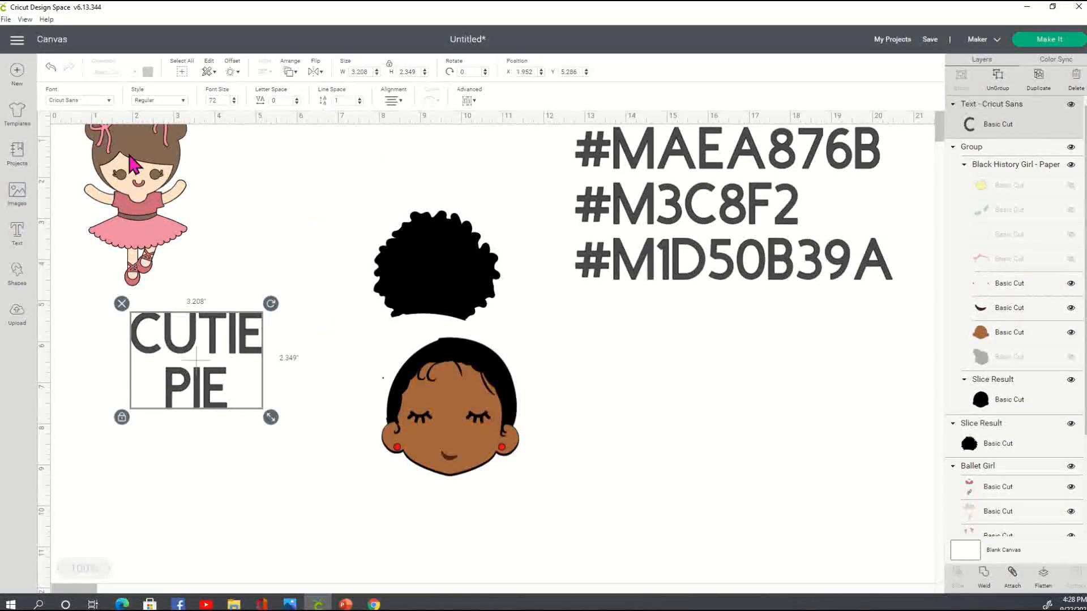
left_click(109, 102)
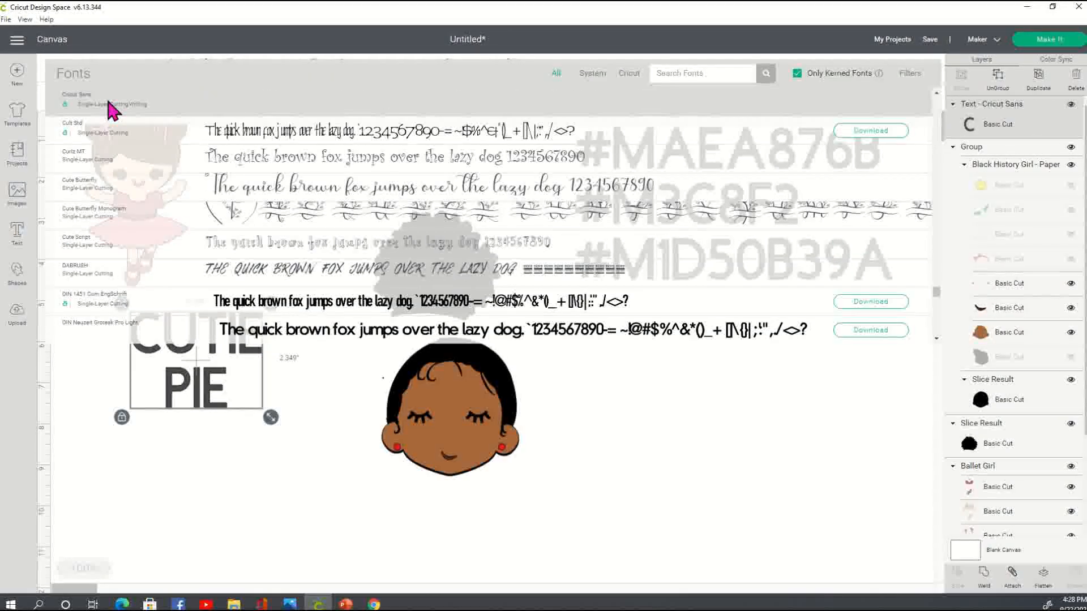
scroll(290, 252, "down", 2)
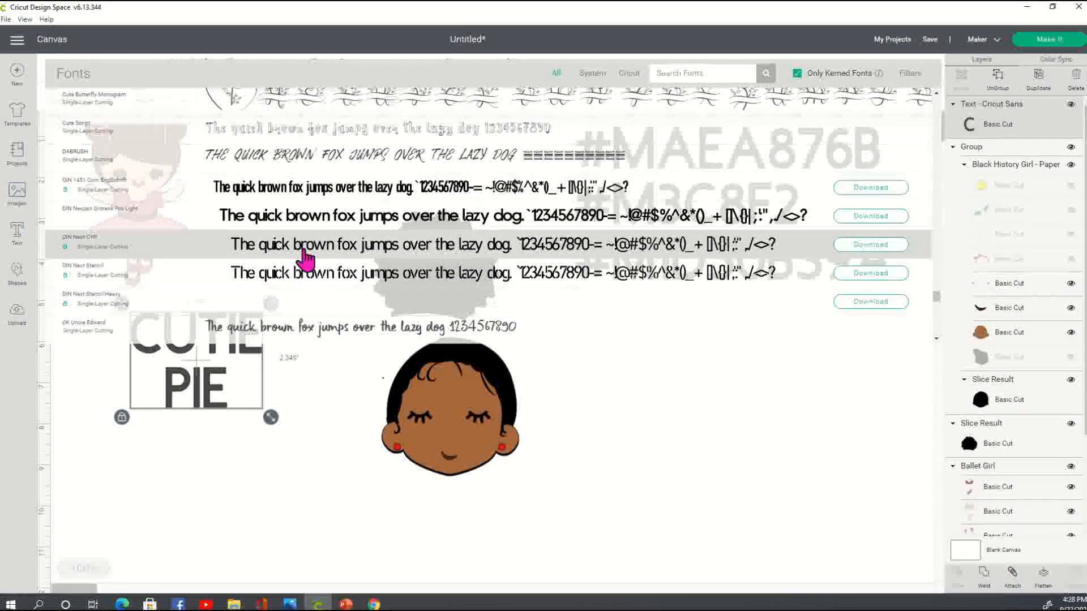
left_click(304, 252)
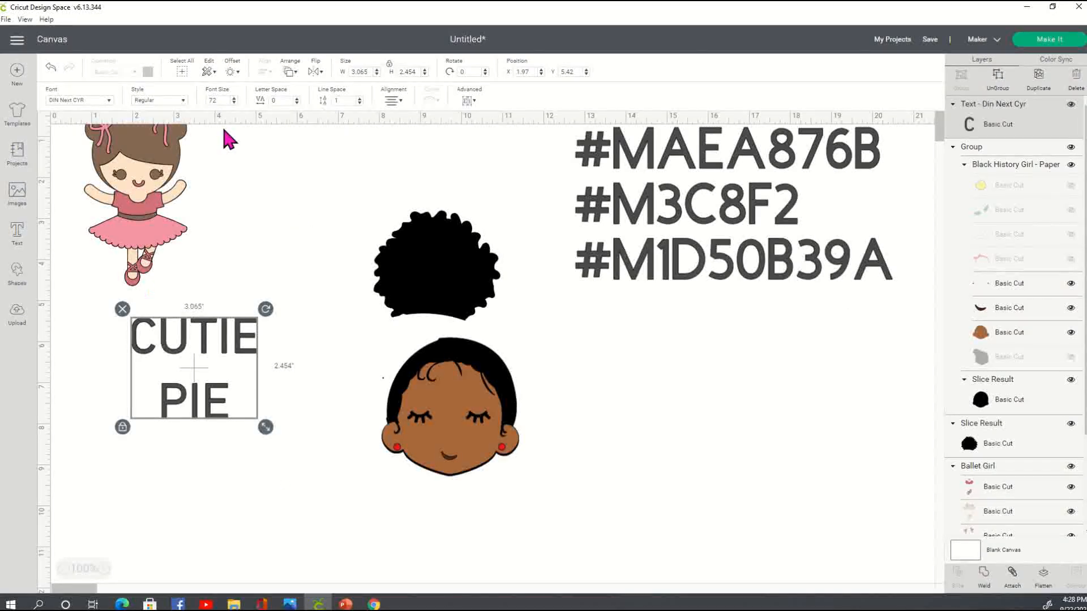
Step: Recolor the CUTIE PIE text light peach from the material colors
left_click(170, 101)
left_click(149, 72)
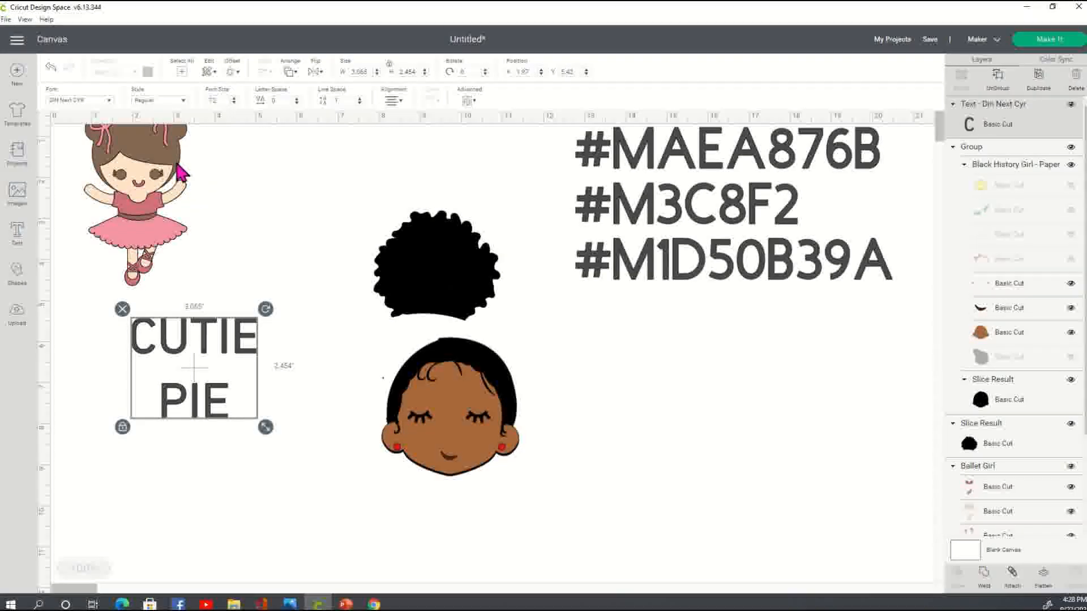
left_click(319, 362)
left_click(203, 359)
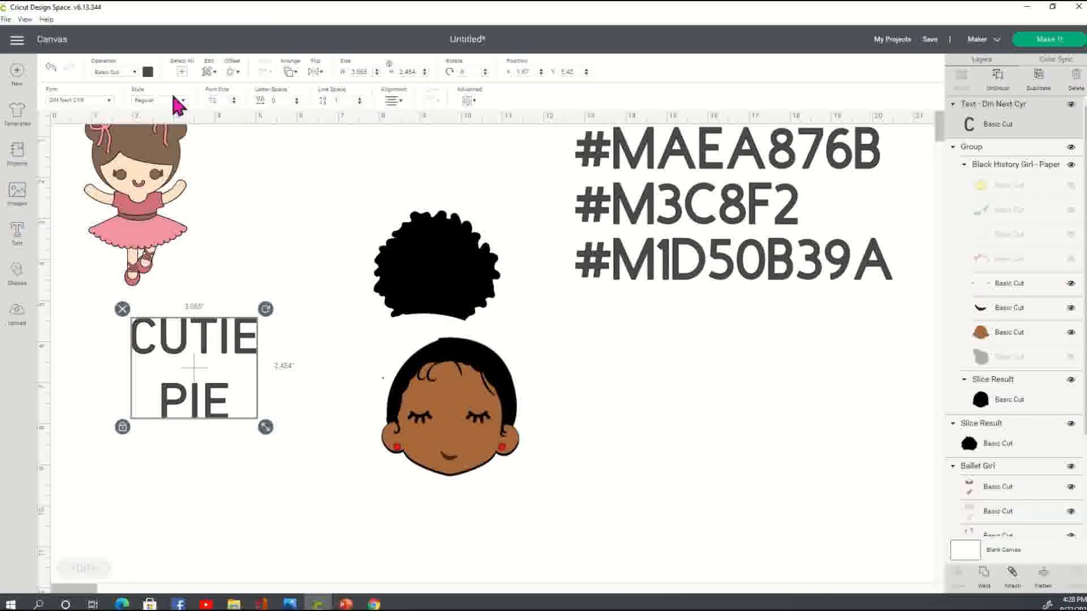
left_click(148, 73)
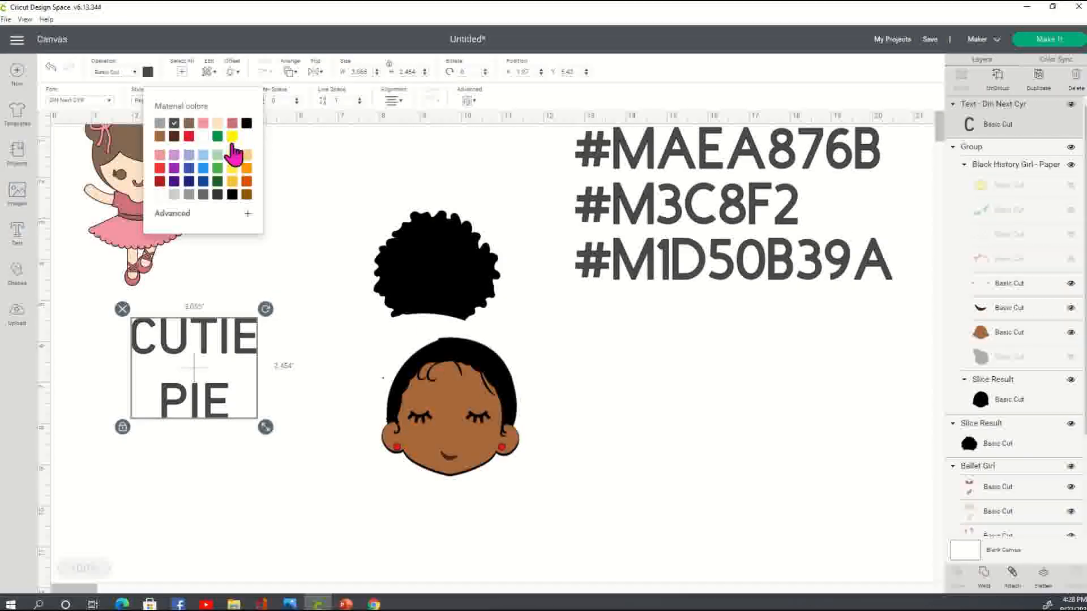
left_click(217, 123)
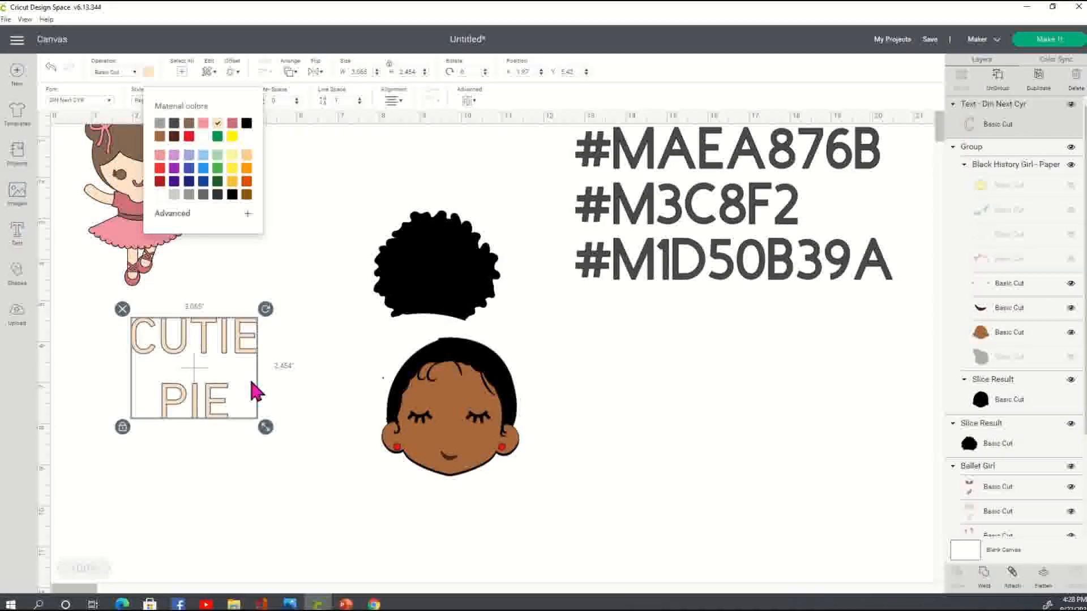
Step: Shrink the CUTIE PIE text to about 1.63 in wide and place it on the bun
left_click_drag(264, 429, 207, 380)
left_click_drag(192, 340, 463, 267)
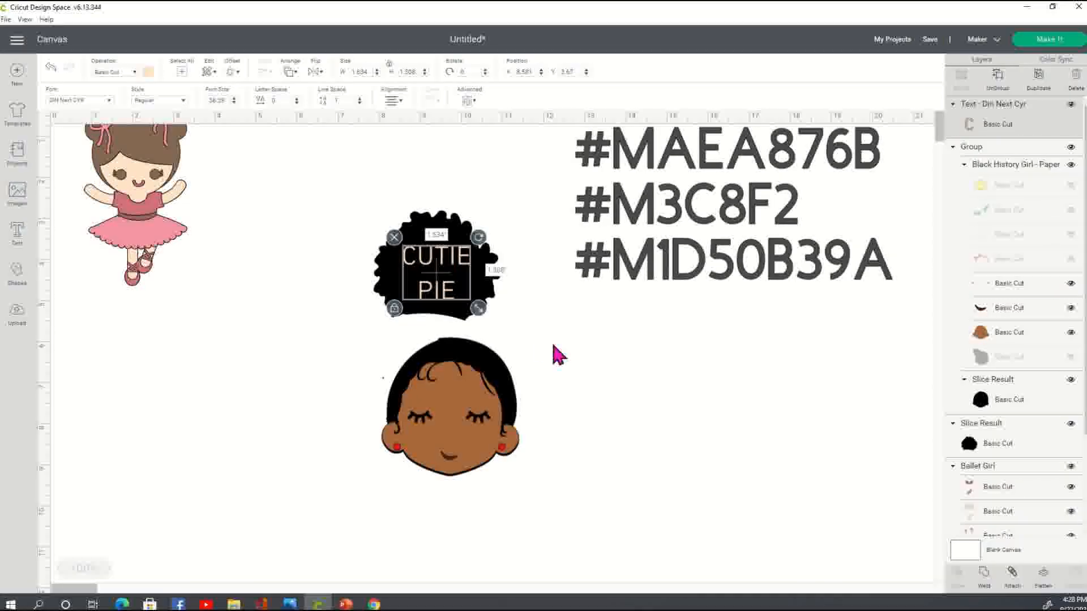
left_click(560, 356)
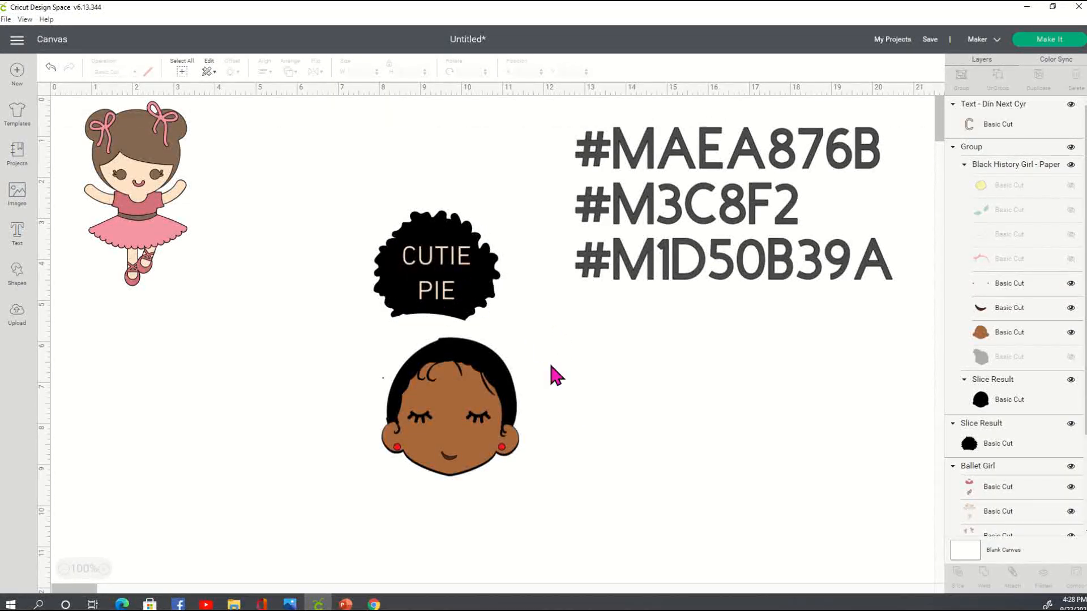
Step: Move the girl's head up beneath the bun and lower the bun slightly onto it
left_click_drag(508, 399, 480, 369)
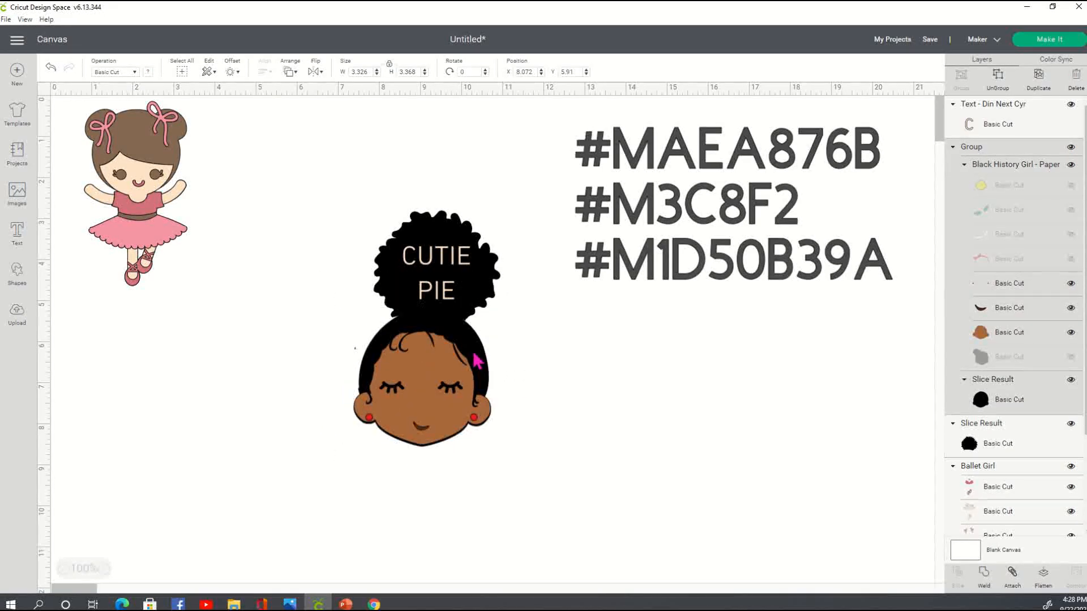
left_click(585, 369)
left_click_drag(477, 240, 462, 251)
Step: Center the CUTIE PIE text on the bun and nudge the bun slightly sideways over the head
left_click(460, 253)
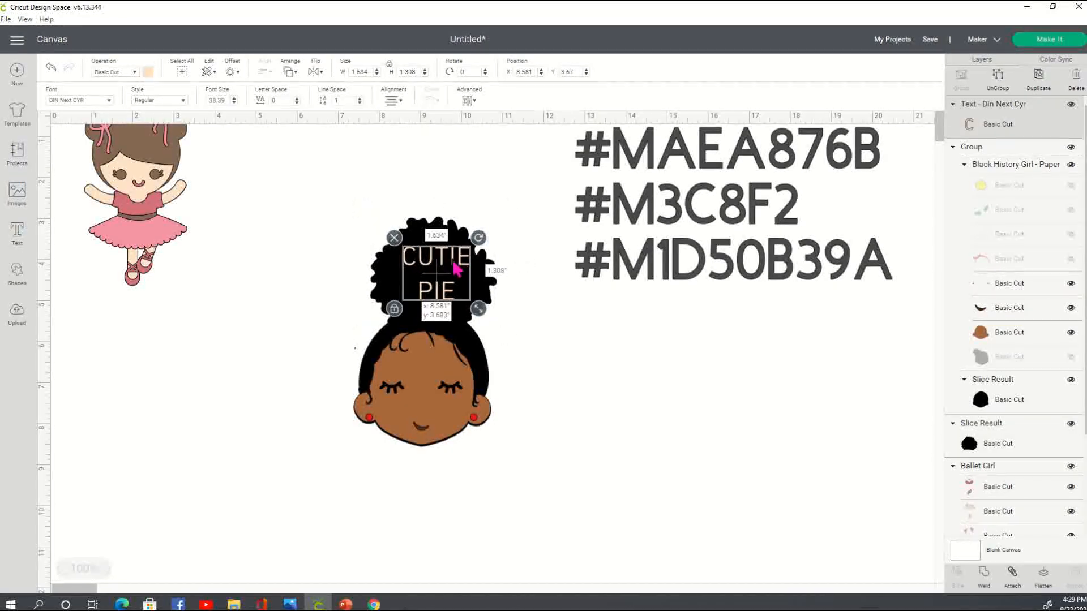
left_click(501, 299)
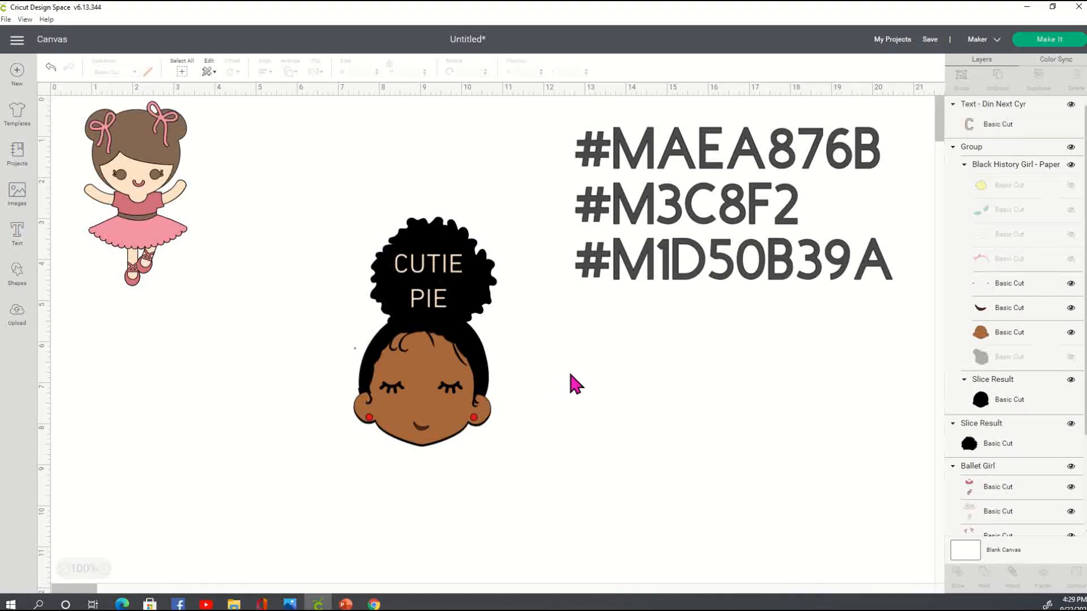
left_click_drag(430, 268, 438, 274)
left_click_drag(431, 271, 433, 274)
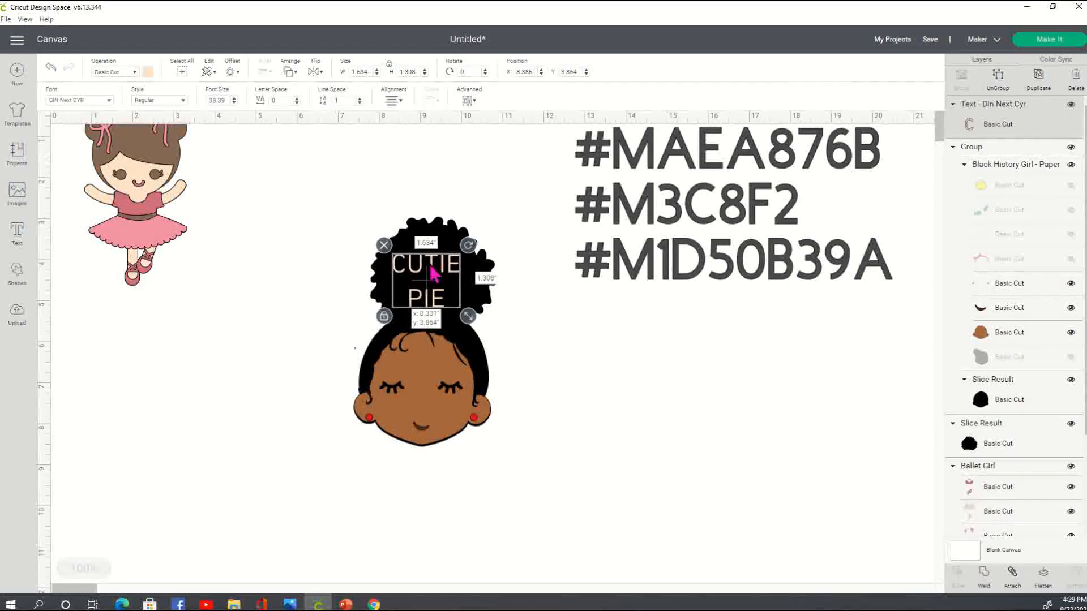
left_click(544, 354)
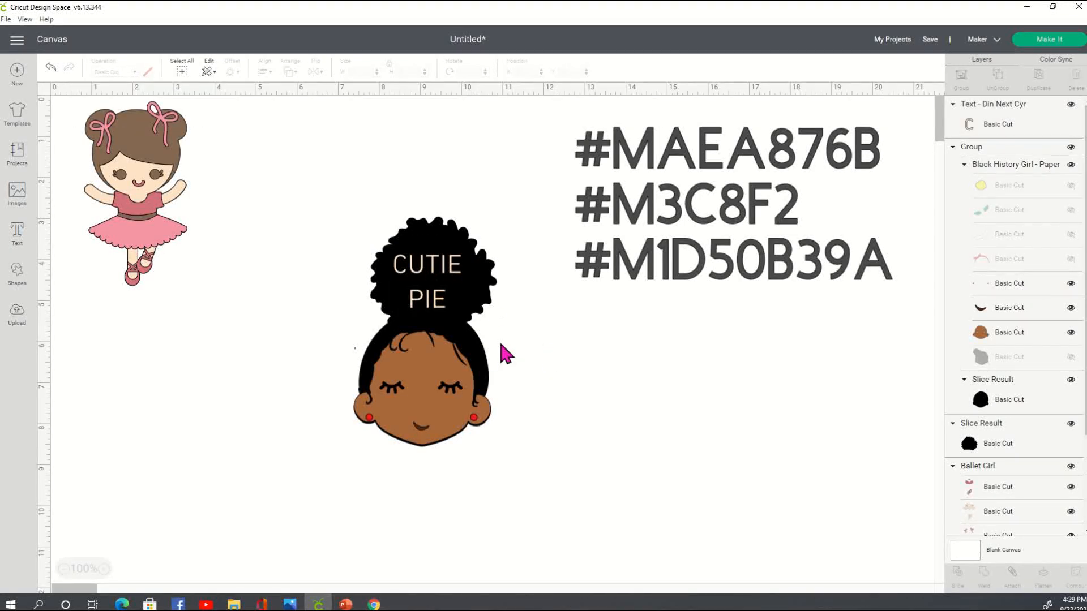
left_click(489, 307)
left_click(595, 366)
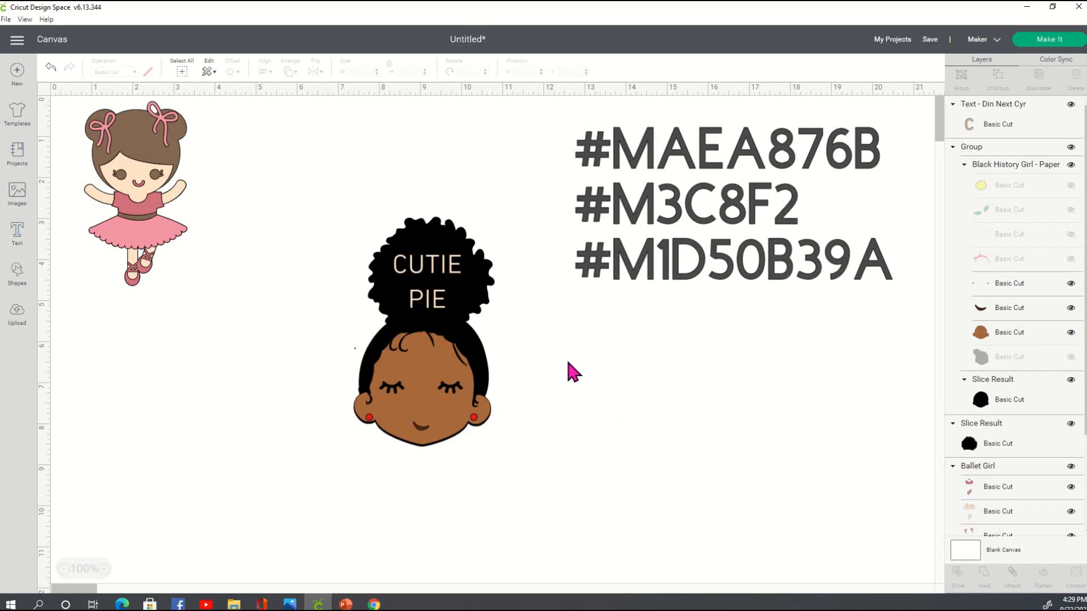
left_click_drag(334, 200, 529, 488)
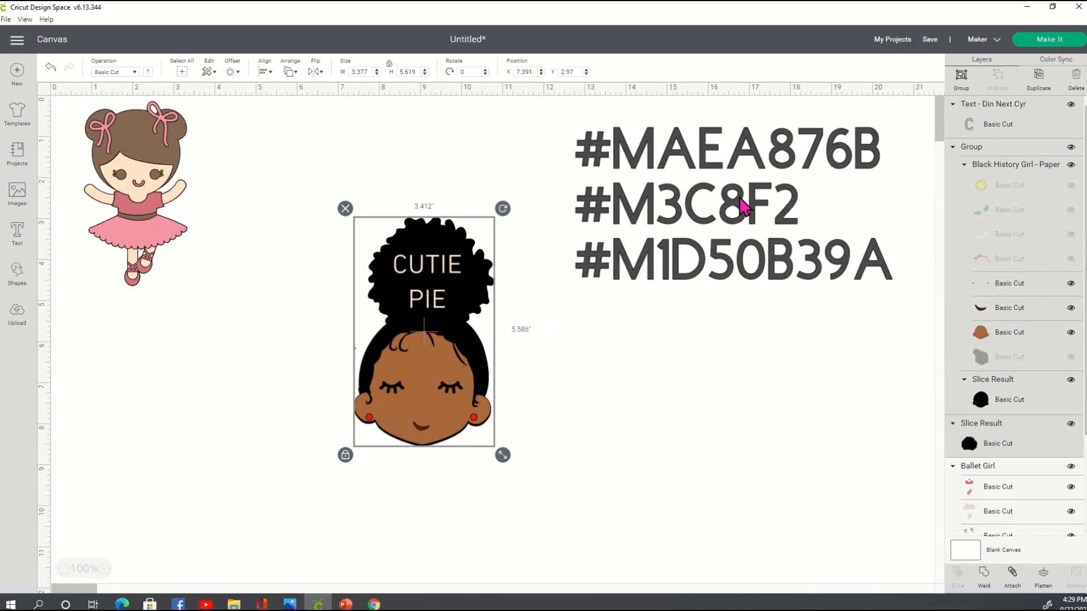
left_click(561, 331)
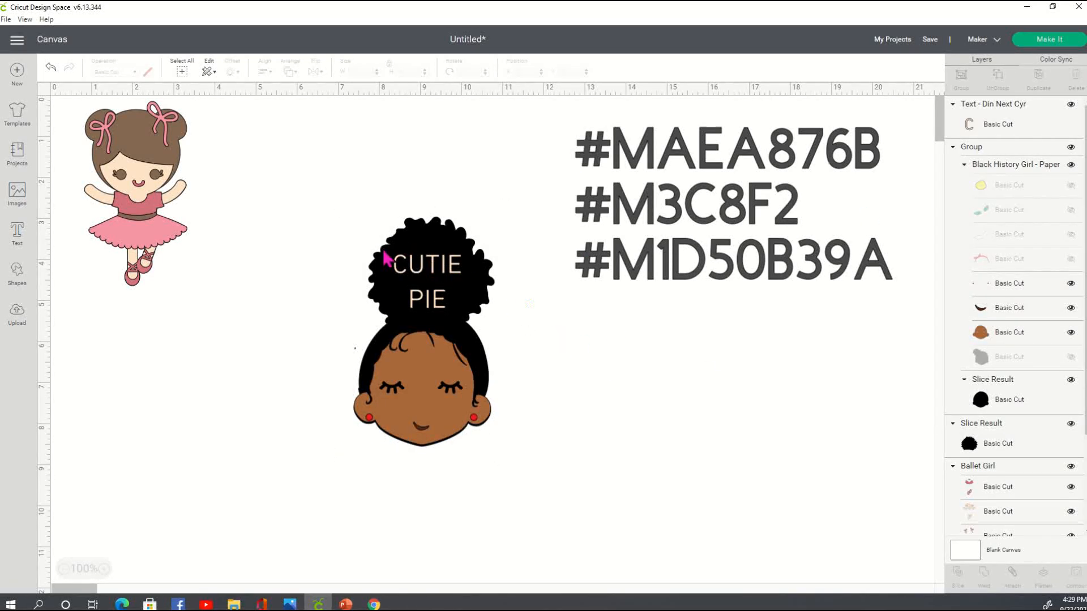
Step: Change the CUTIE PIE text's font to Adinda and recolor it pink
left_click(434, 274)
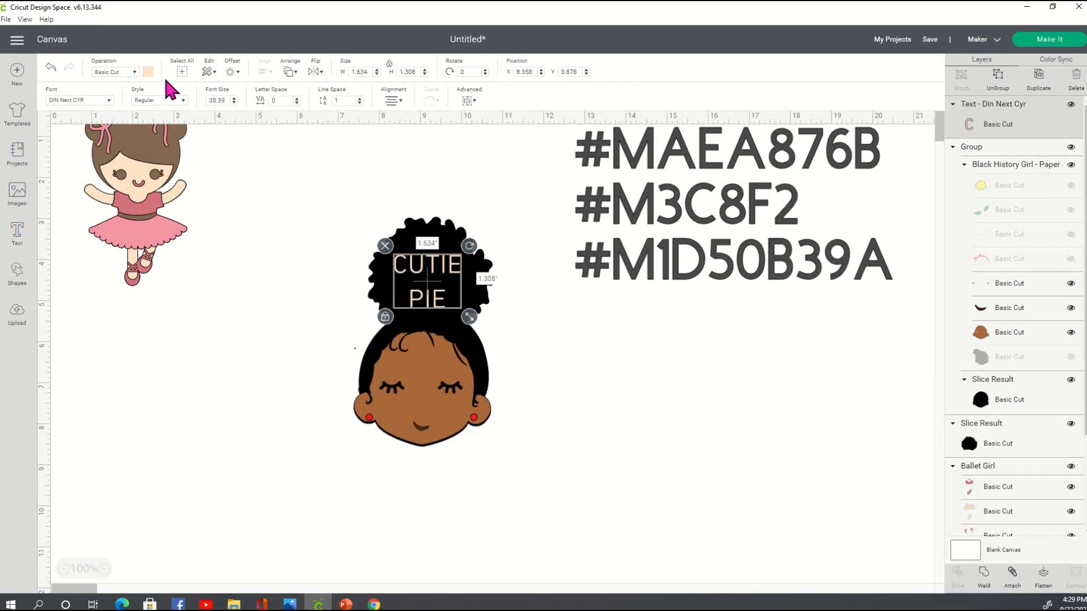
left_click(107, 102)
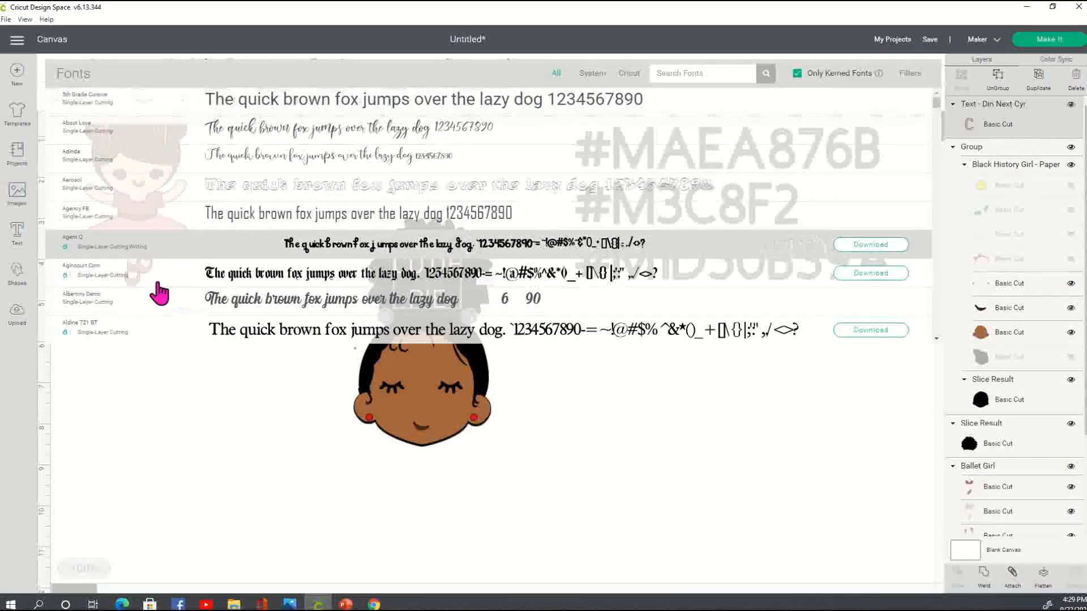
left_click(251, 168)
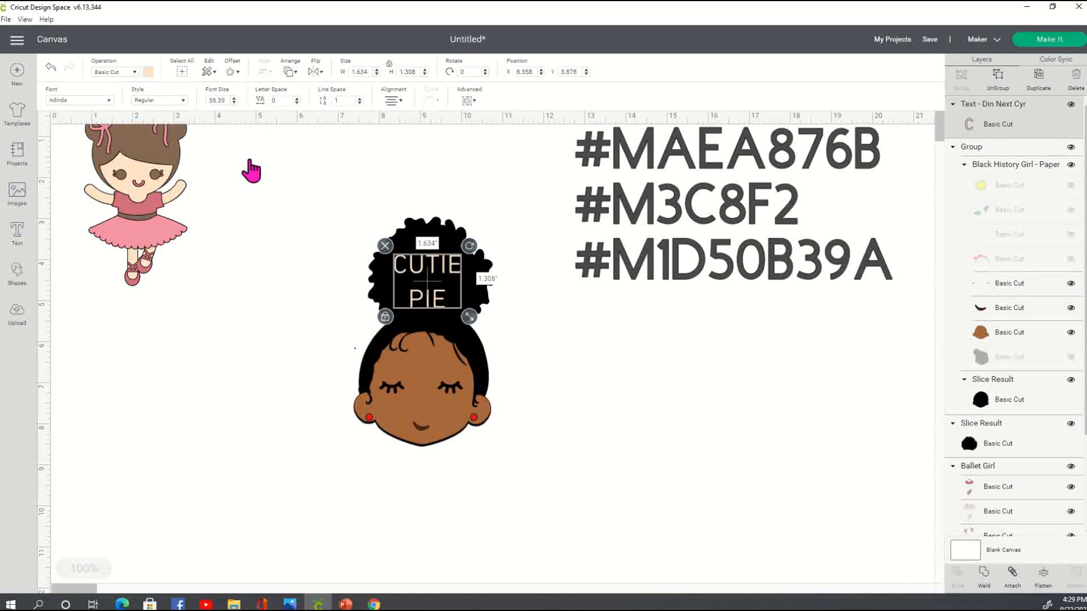
left_click(148, 73)
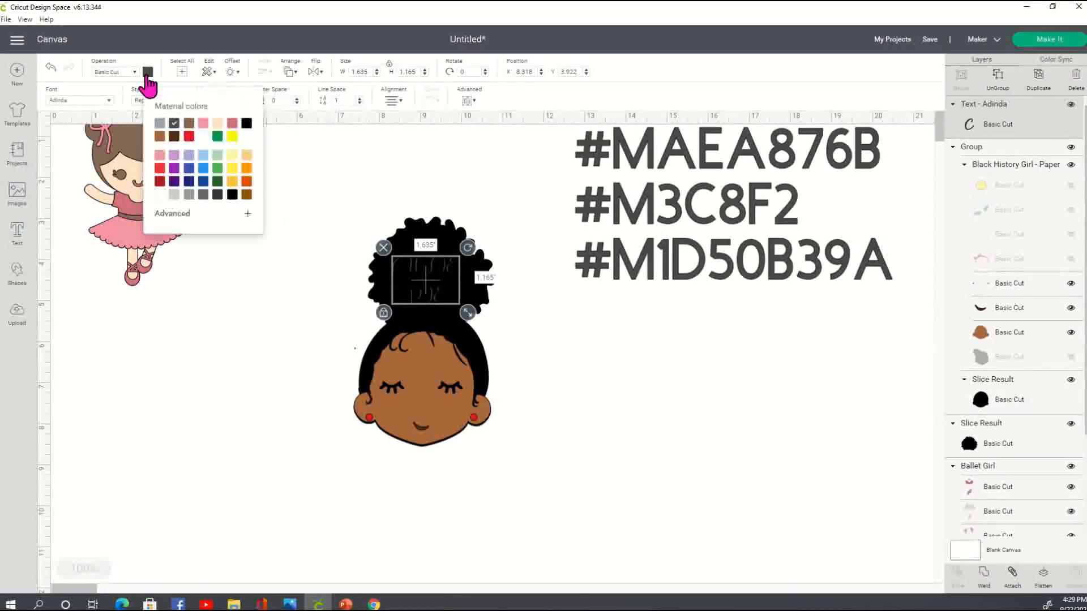
left_click(202, 124)
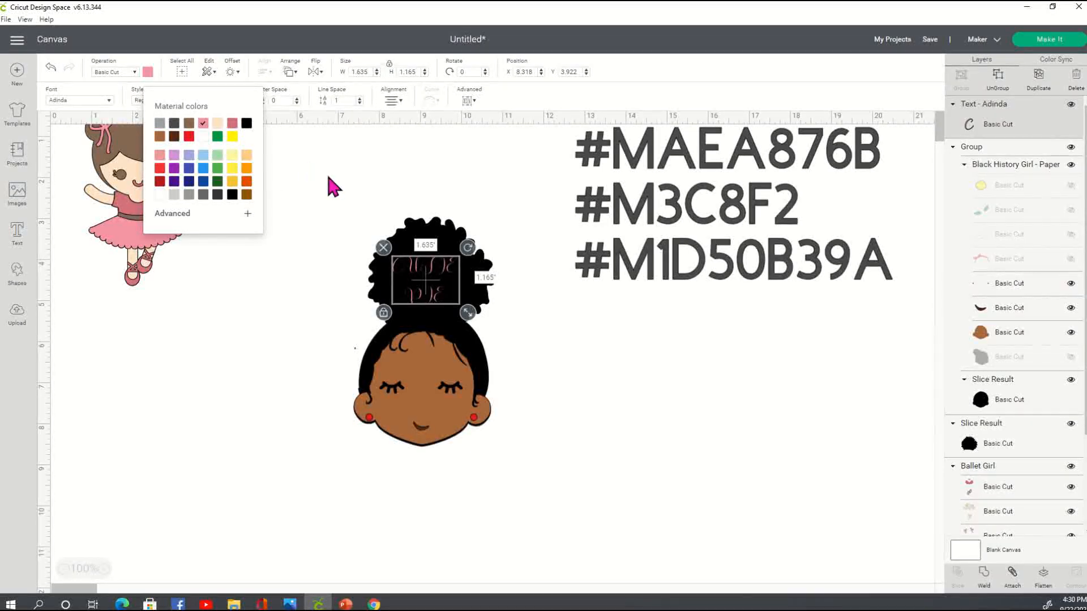
left_click(257, 162)
Step: Change the CUTIE PIE text's font to Allura and recolor it white
left_click(441, 274)
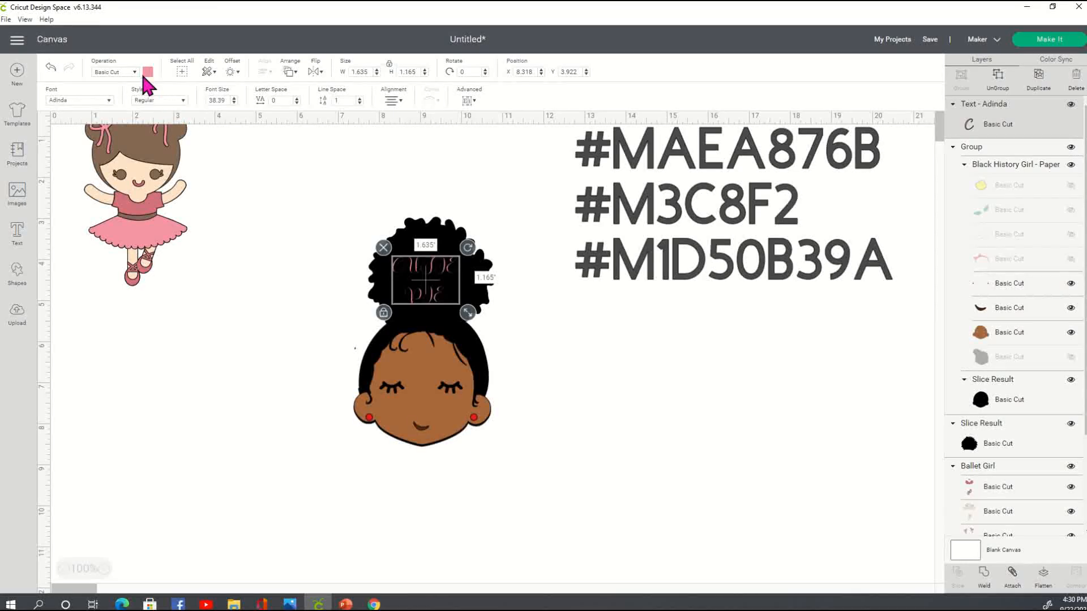
left_click(184, 101)
left_click(106, 75)
left_click(134, 71)
left_click(80, 106)
left_click(85, 108)
scroll(284, 315, "down", 5)
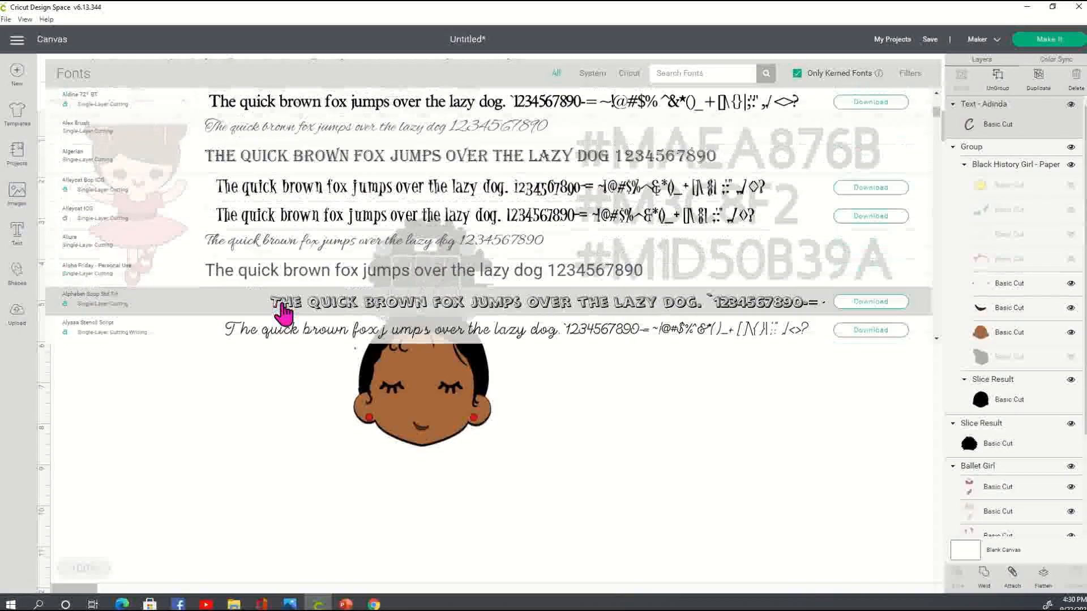
left_click(303, 253)
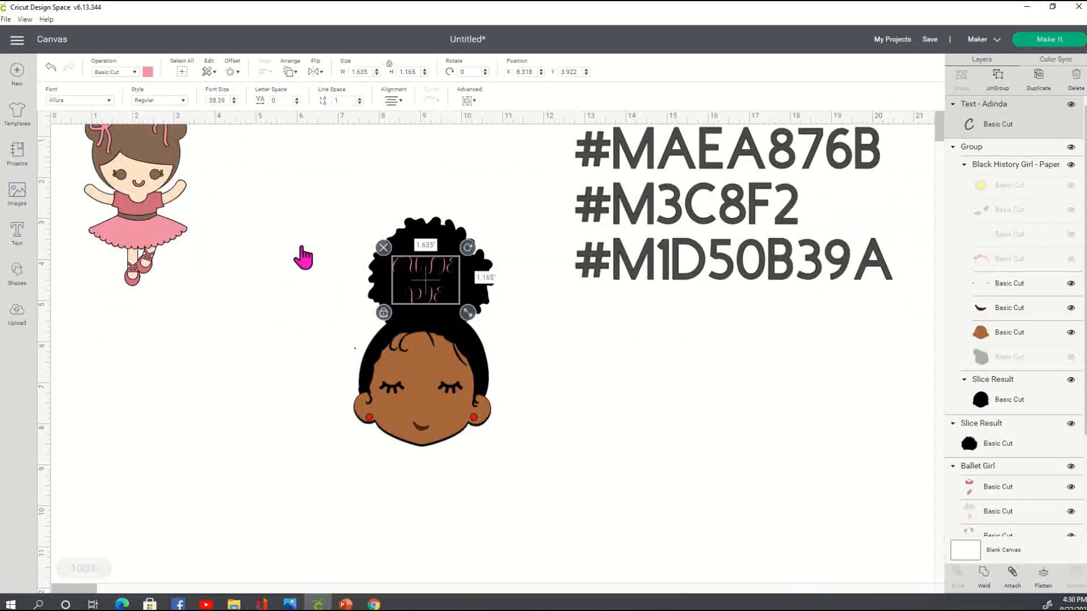
left_click(147, 72)
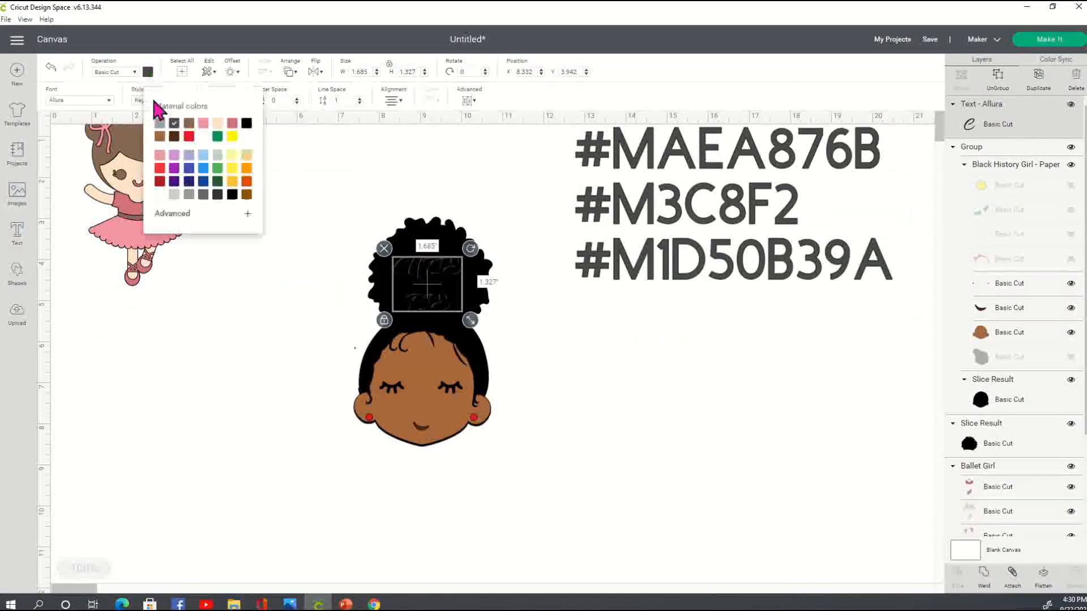
left_click(160, 196)
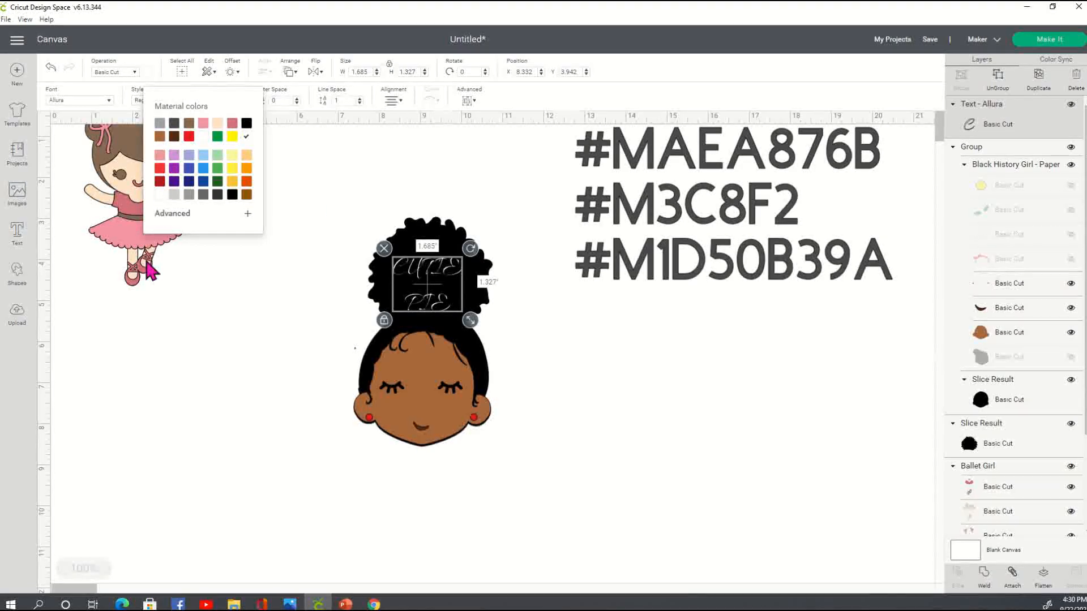
left_click(134, 82)
left_click(134, 73)
left_click(134, 74)
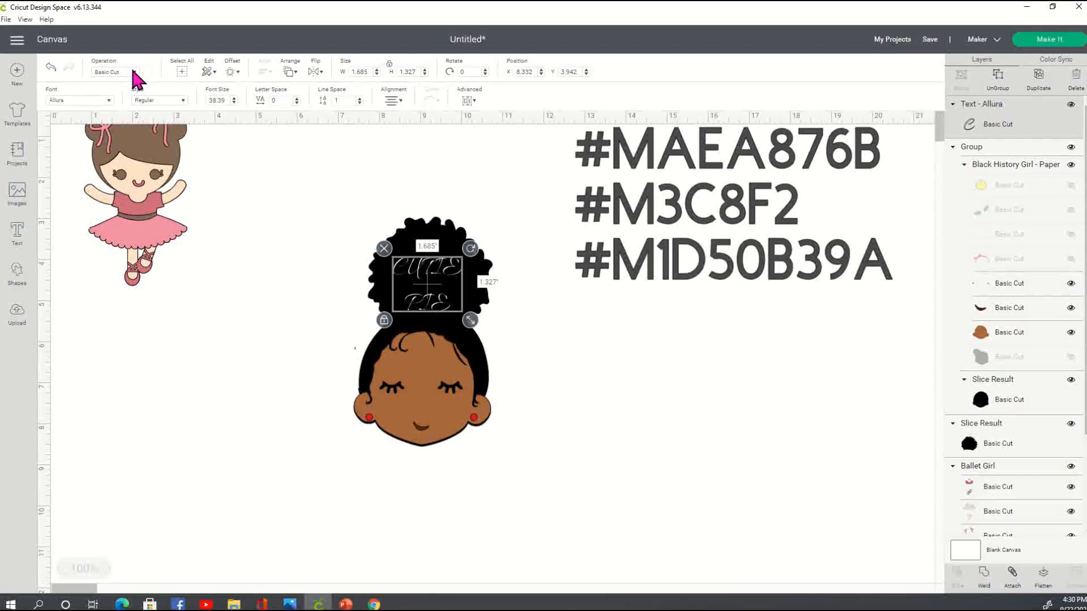
Step: Set the CUTIE PIE text's font to Ananda Black and recolor it pink
left_click(107, 100)
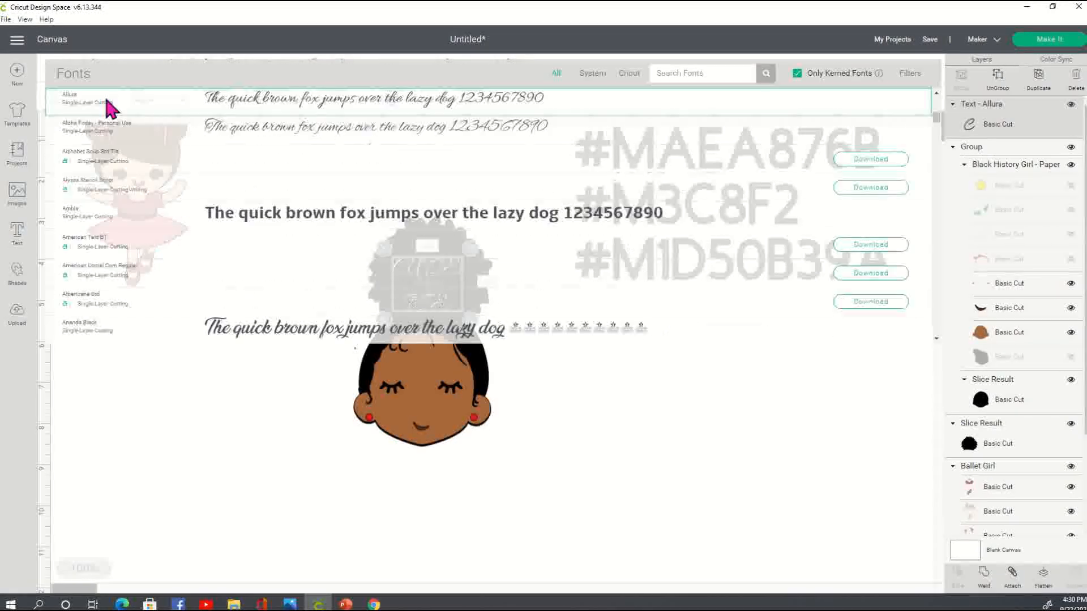
left_click(277, 335)
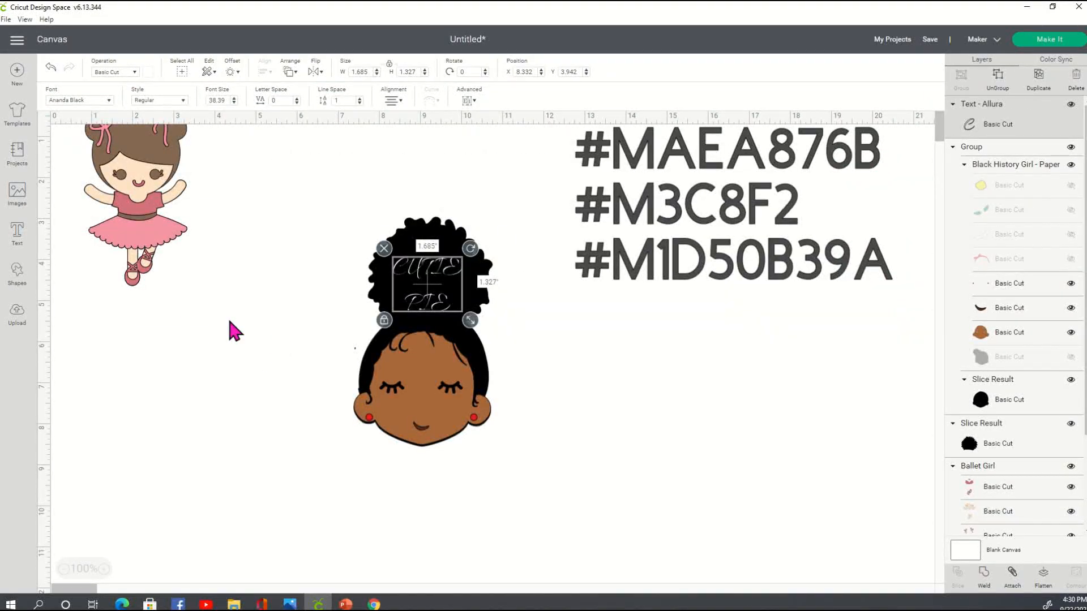
left_click(147, 73)
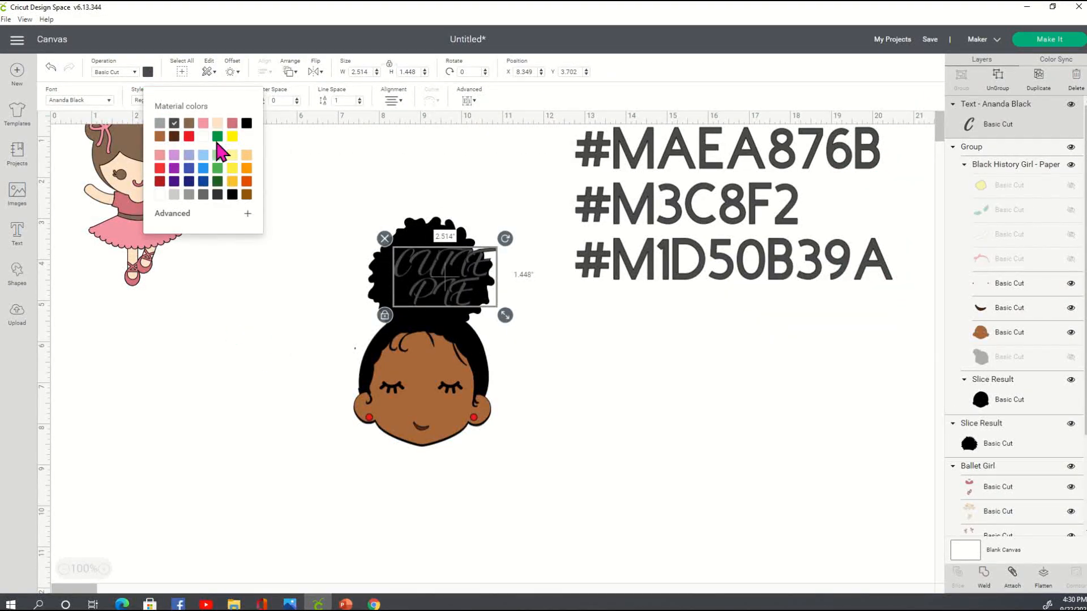
left_click(205, 127)
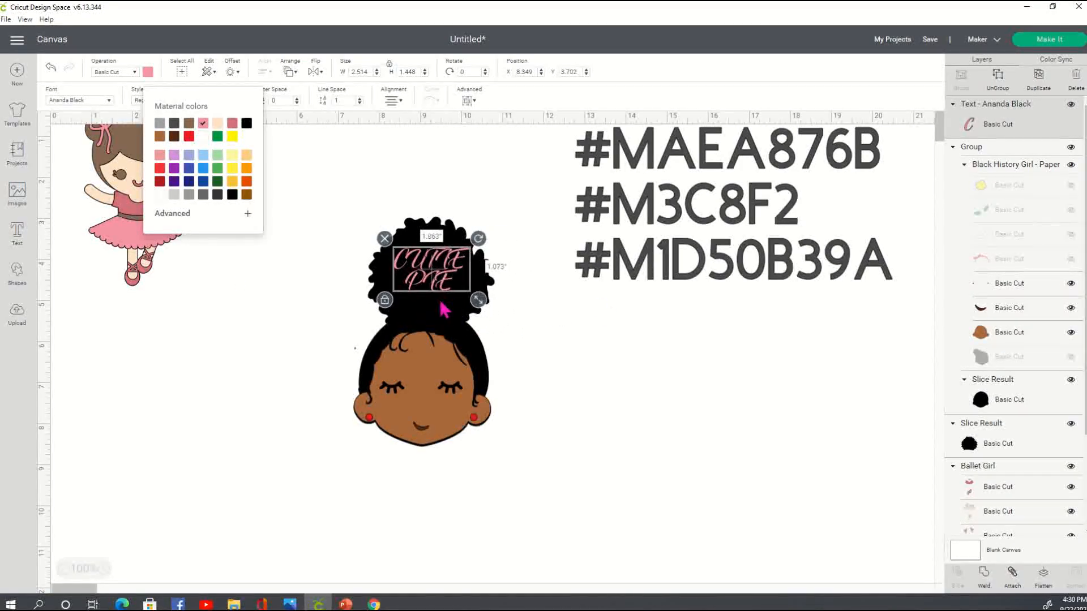
Step: Reduce the CUTIE PIE text to about 1.74 in wide and center it on the bun
left_click(453, 283)
left_click_drag(449, 276, 439, 278)
left_click(559, 326)
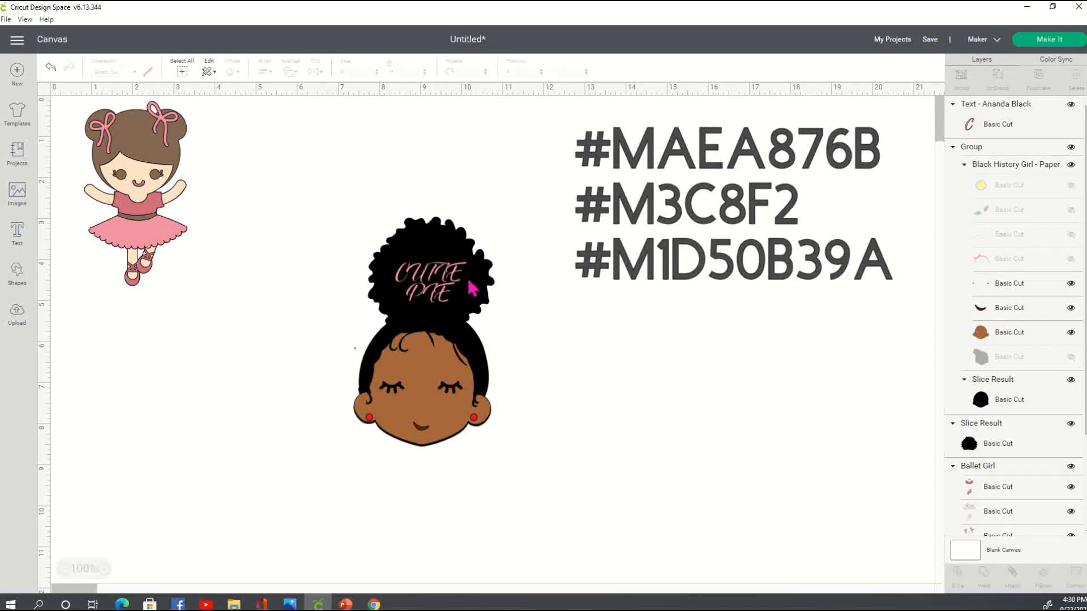
Step: Change the CUTIE PIE text's operation from Basic Cut to standard Print Then Cut
left_click(444, 285)
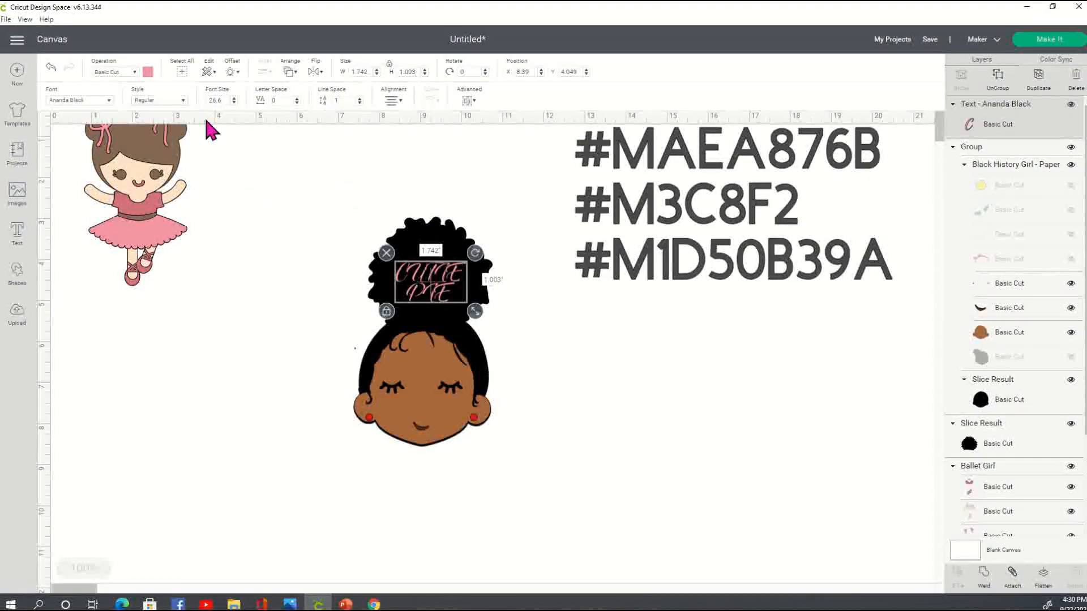
left_click(134, 72)
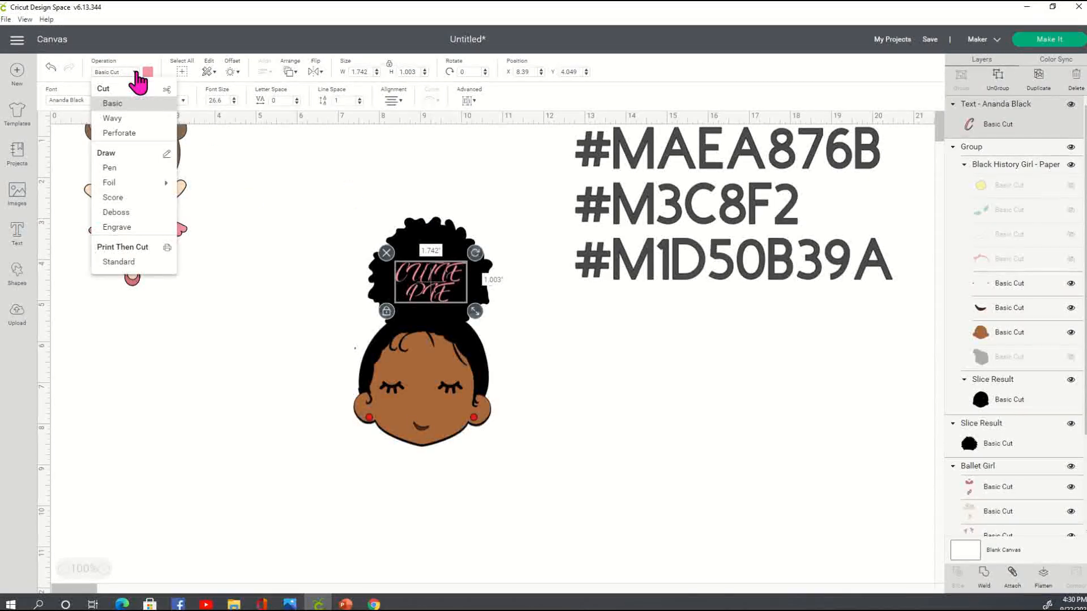
left_click(114, 98)
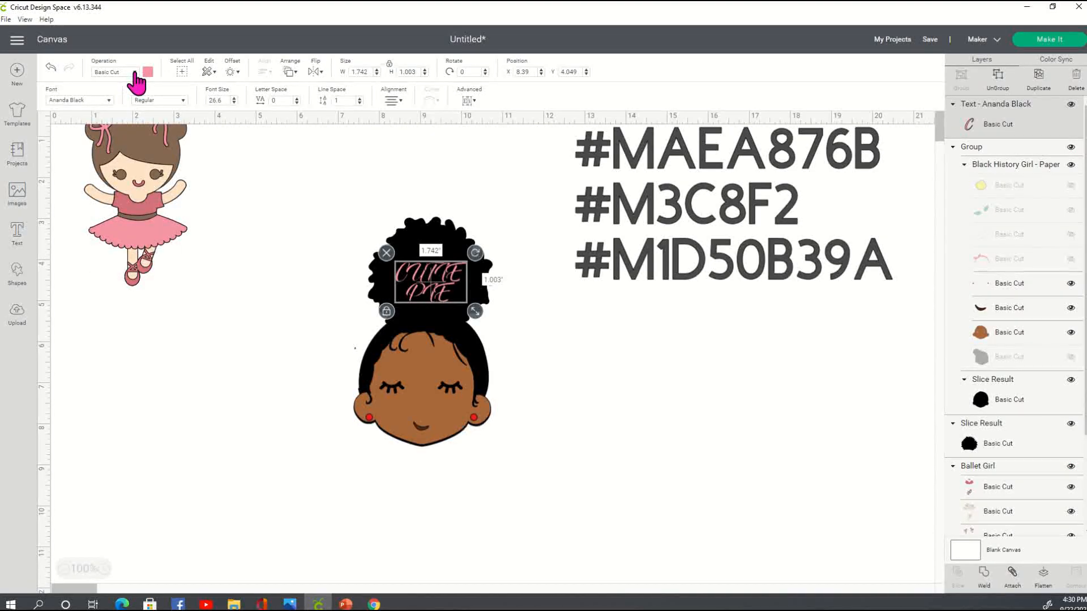
left_click(134, 74)
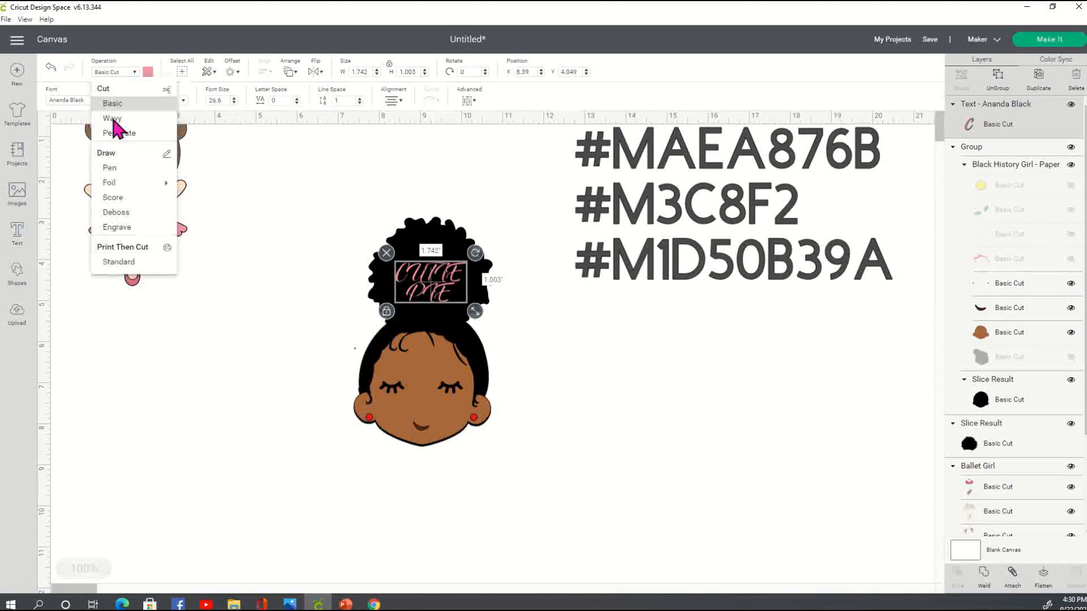
left_click(145, 262)
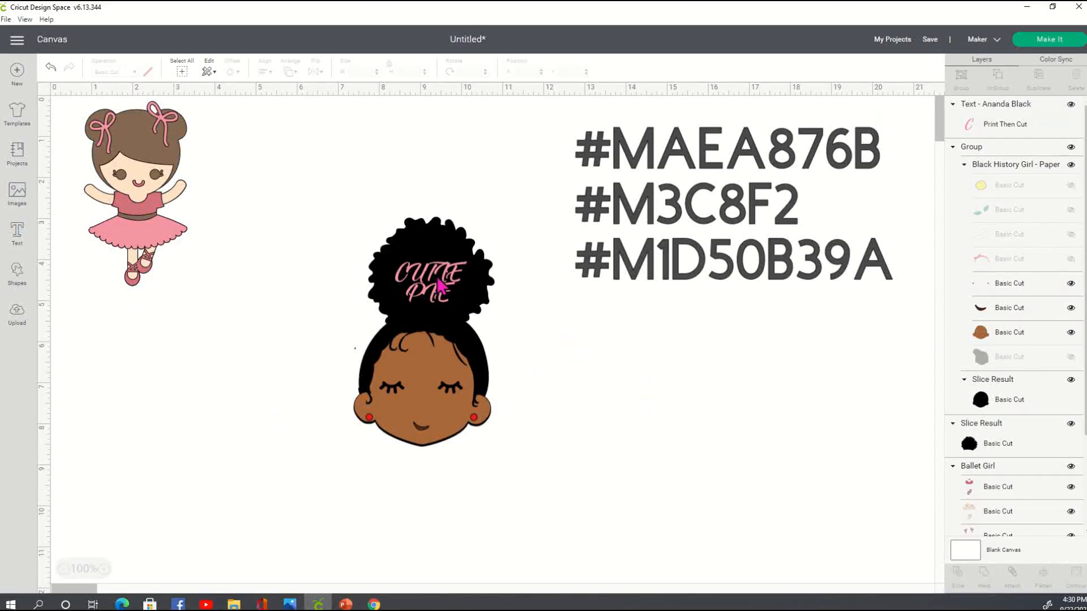
Step: Group the CUTIE PIE text, the bun and the girl's head into one object
left_click(541, 328)
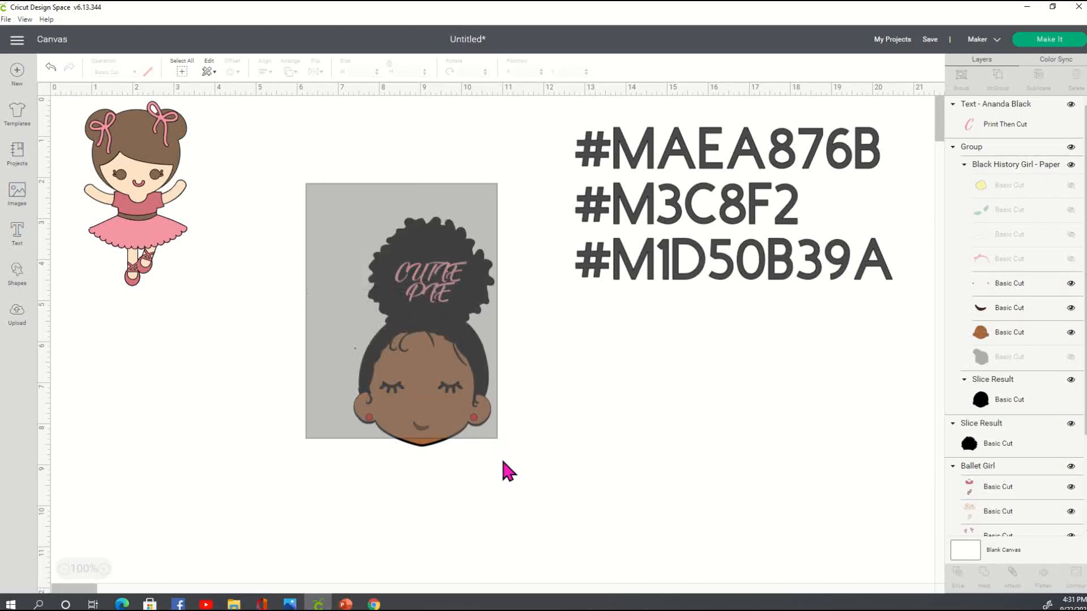
left_click(487, 317)
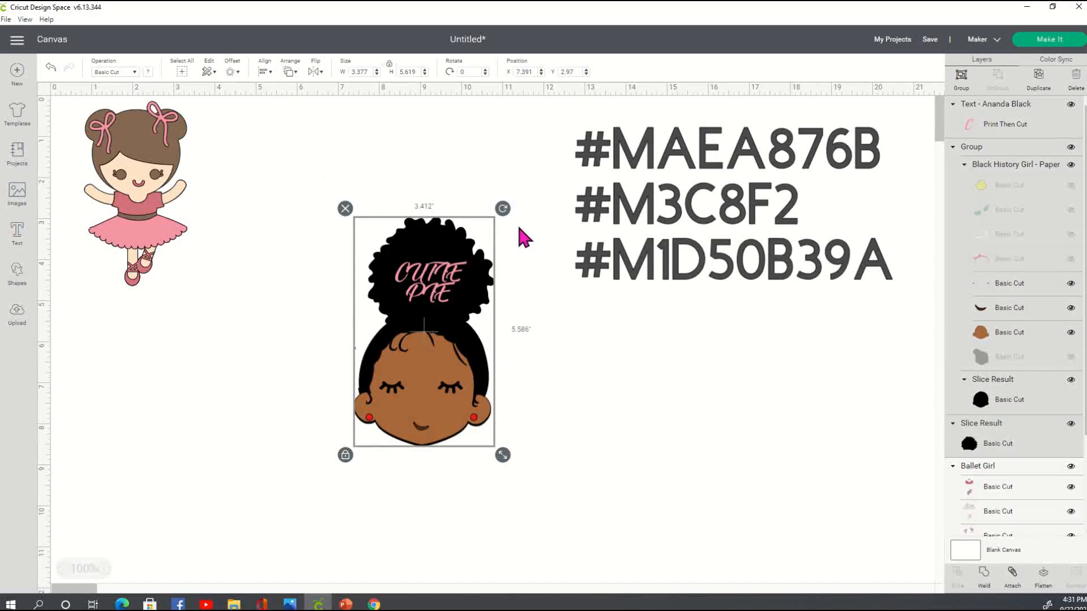
left_click(962, 78)
left_click(672, 372)
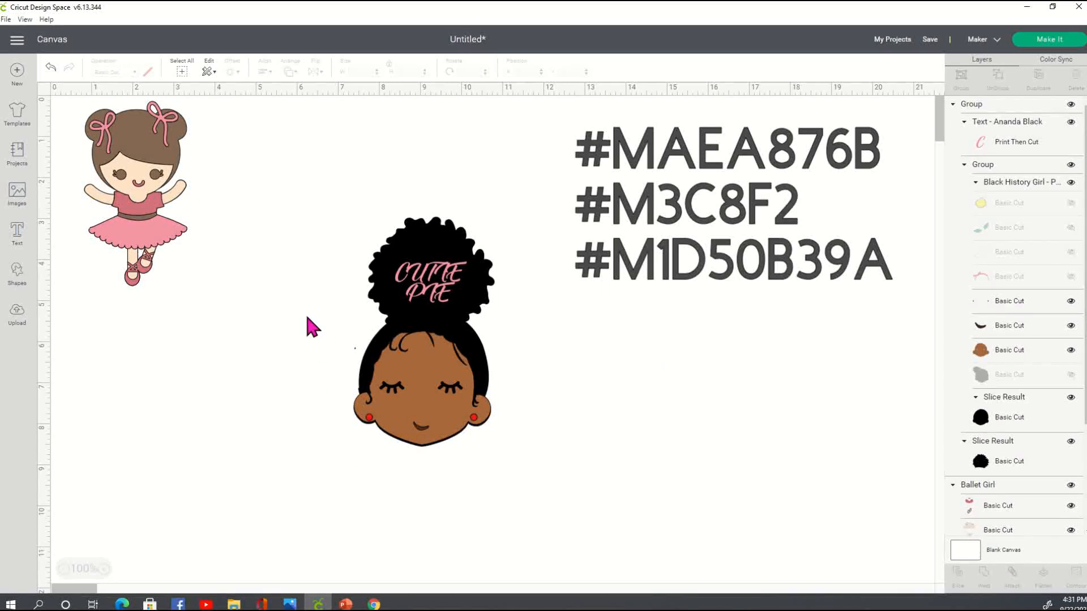
Step: Move the Ballet Girl down and to the right, and hide its light skin layer
left_click_drag(146, 233, 201, 284)
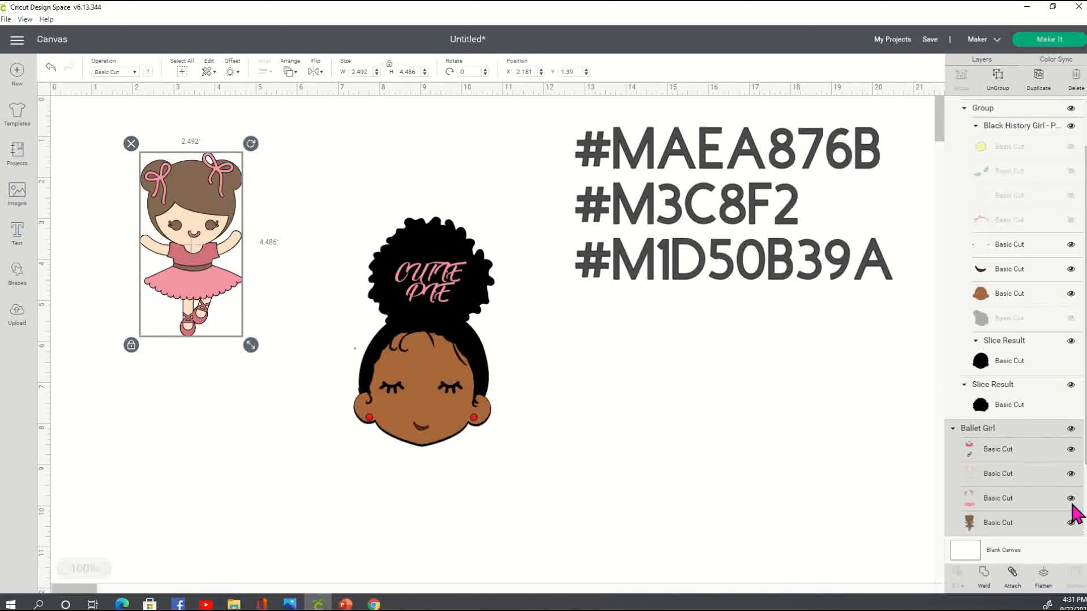
left_click(1071, 474)
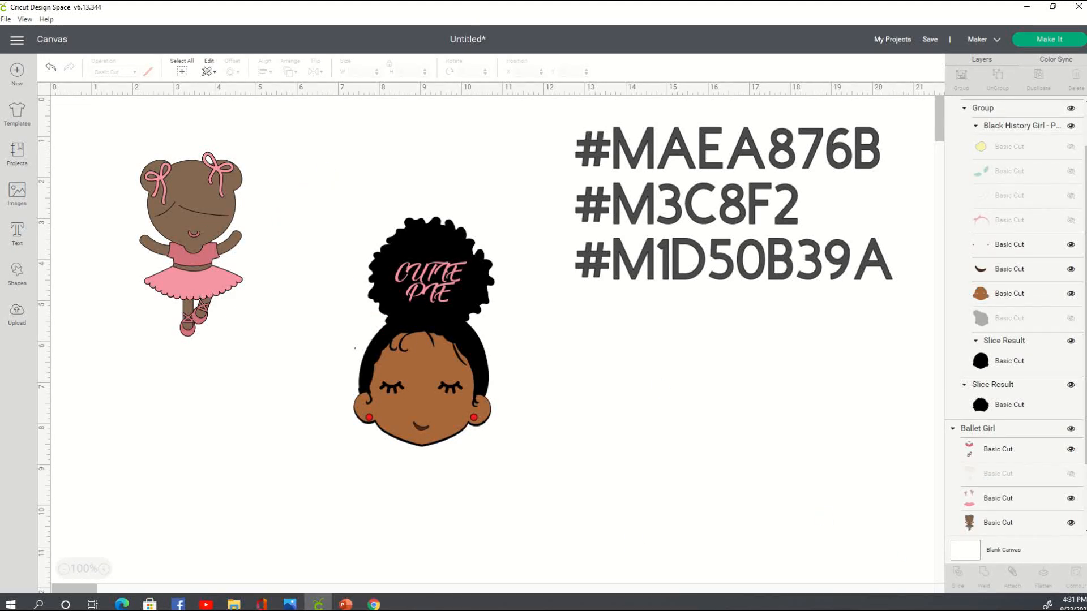
scroll(1056, 468, "down", 3)
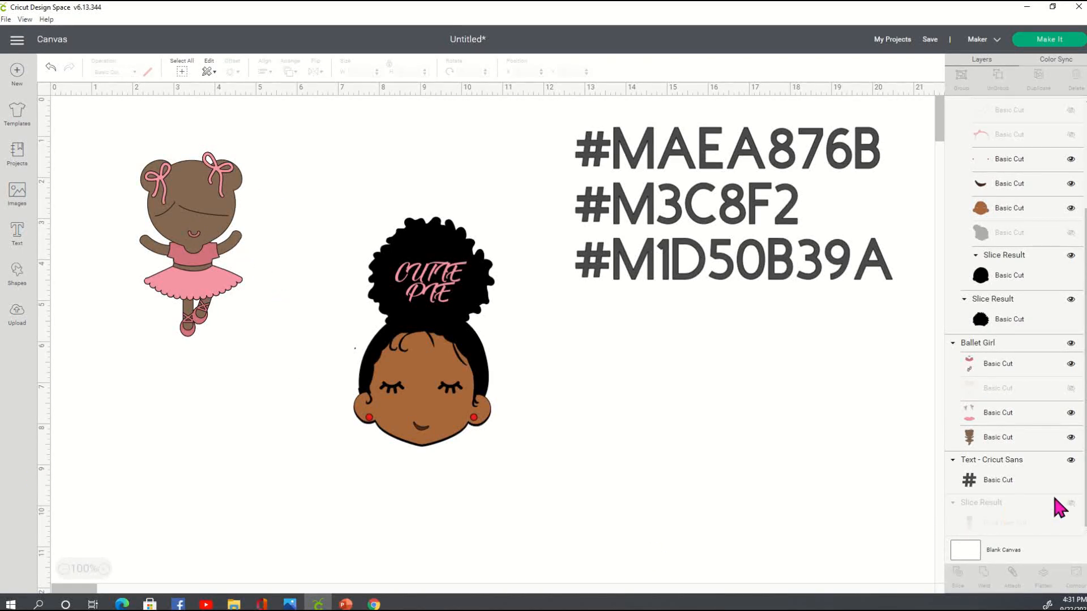
Step: Ungroup the Ballet Girl and spread the bows and tutu, top and shoes, and brown silhouette apart on the canvas
left_click_drag(207, 227, 186, 311)
left_click(998, 437)
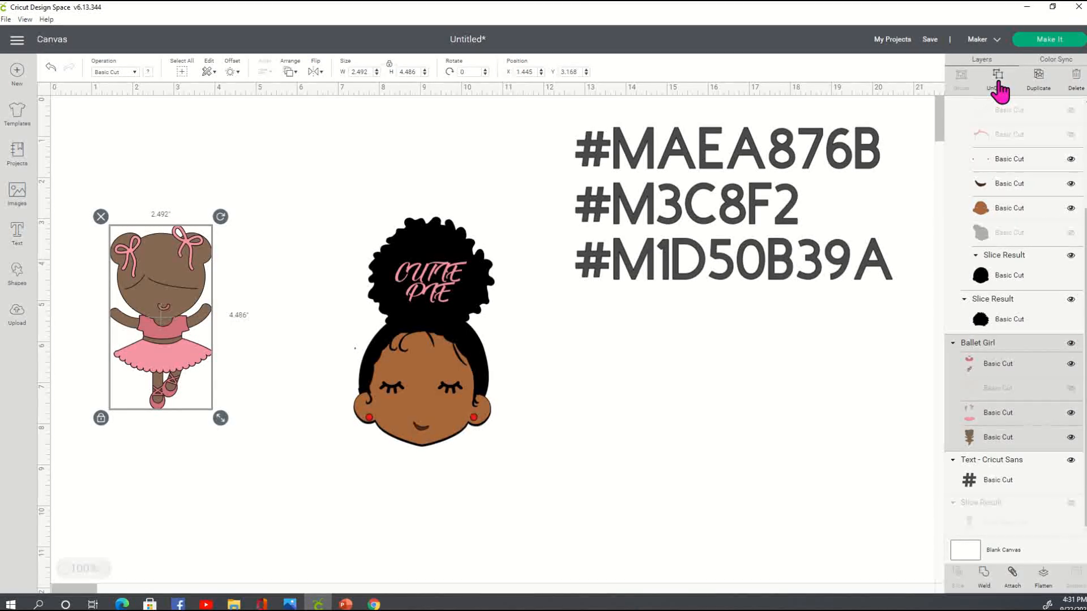
left_click(999, 90)
left_click_drag(158, 302, 263, 255)
left_click_drag(165, 331, 274, 403)
left_click_drag(187, 365, 657, 467)
left_click(749, 414)
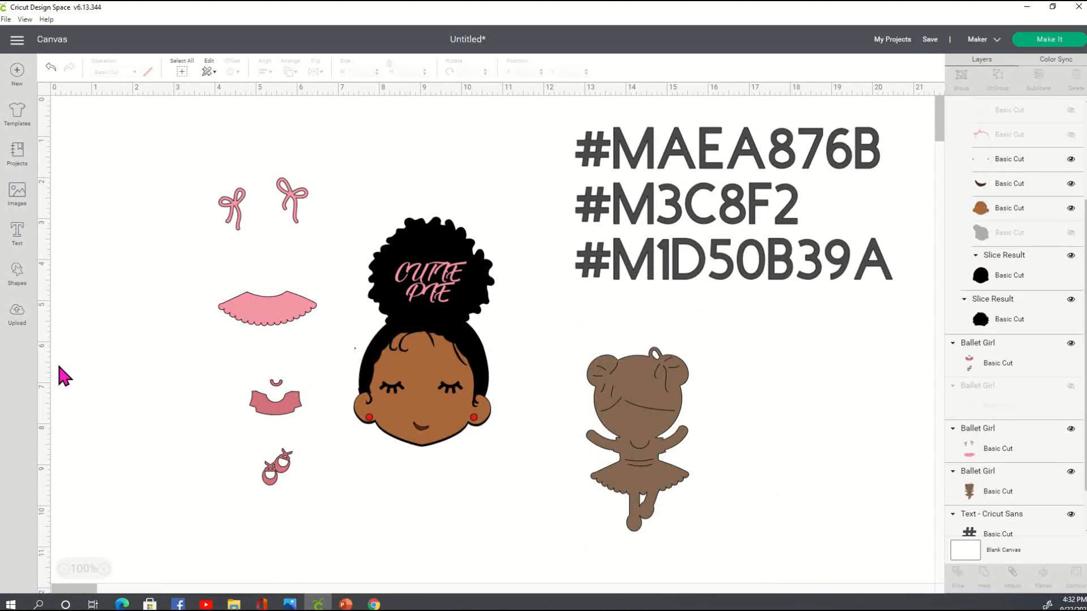
Step: Add a circle about 3.11 in wide and place it over the head of the brown ballet silhouette
left_click(17, 272)
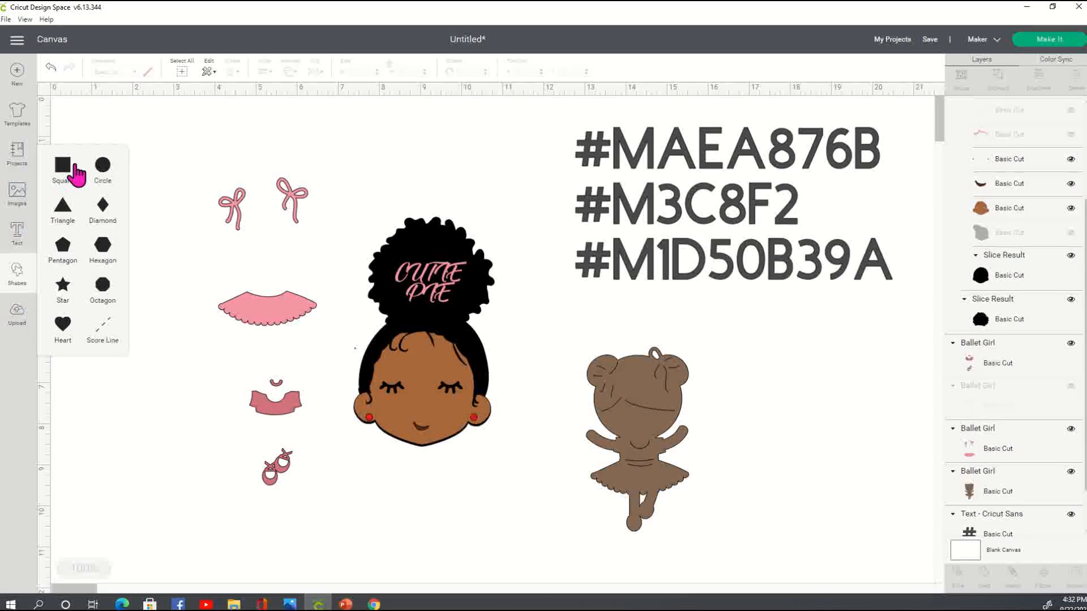
left_click(102, 165)
left_click_drag(198, 224, 635, 402)
left_click(925, 483)
left_click(655, 411)
left_click(849, 485)
left_click(782, 454)
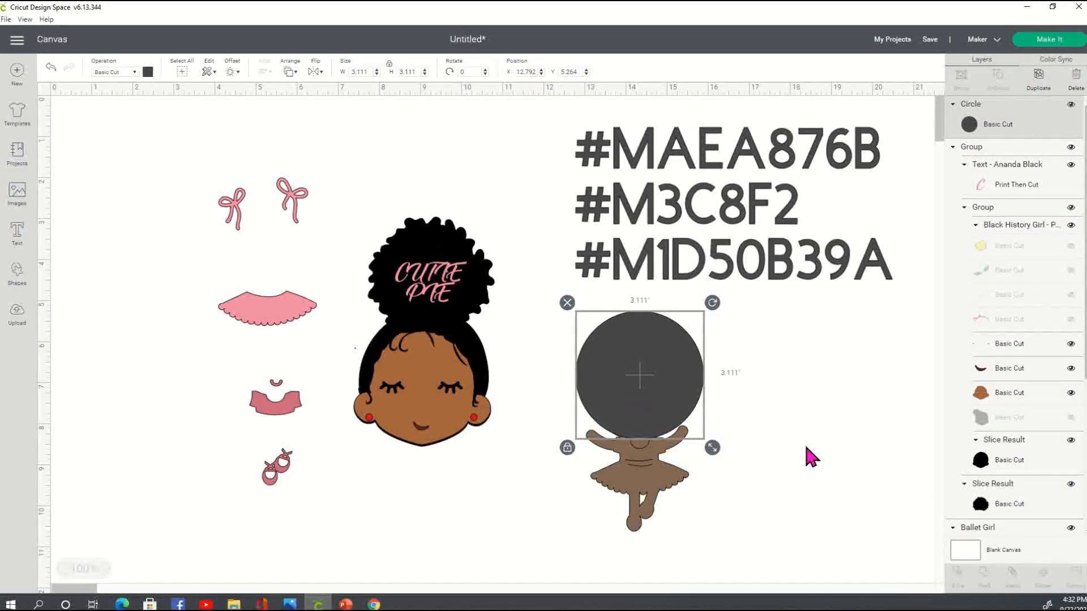
left_click(804, 443)
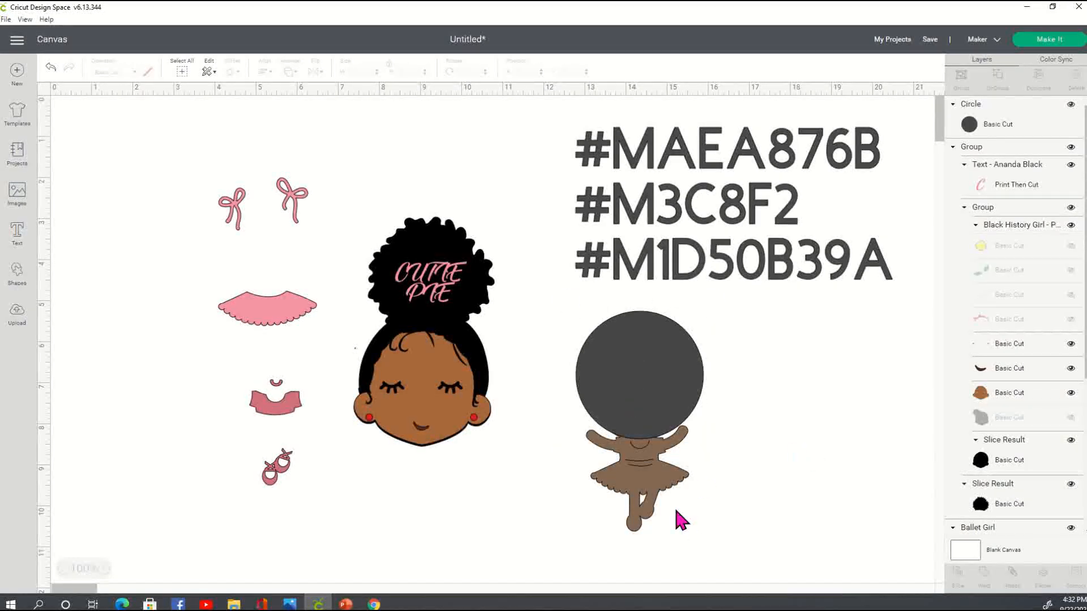
Step: Slice the brown ballet silhouette with the circle and move the cut-off head pieces away from the body
left_click(651, 486)
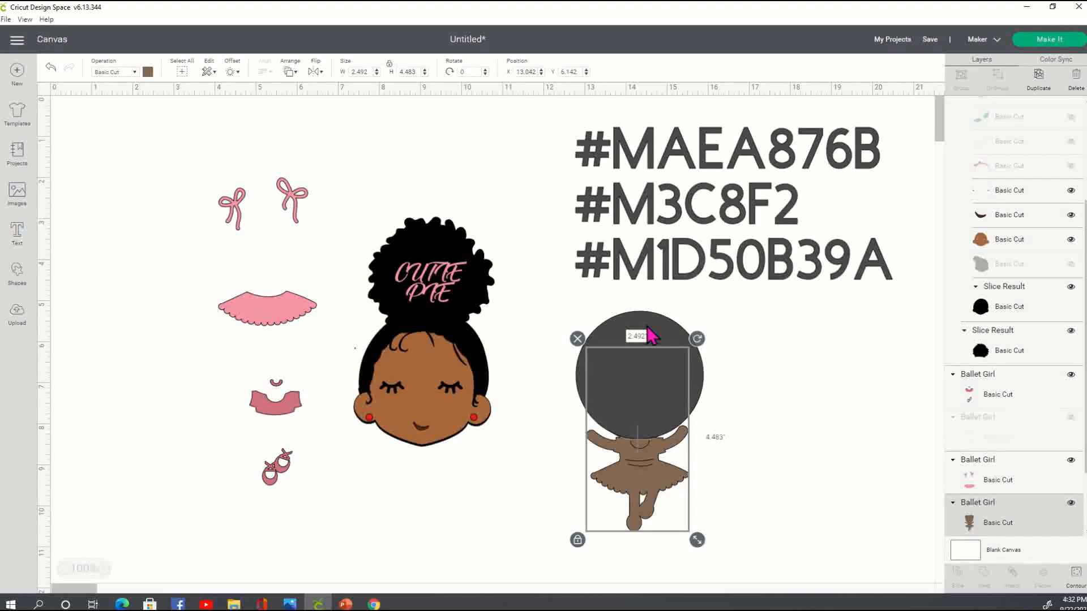
left_click(651, 335, "shift")
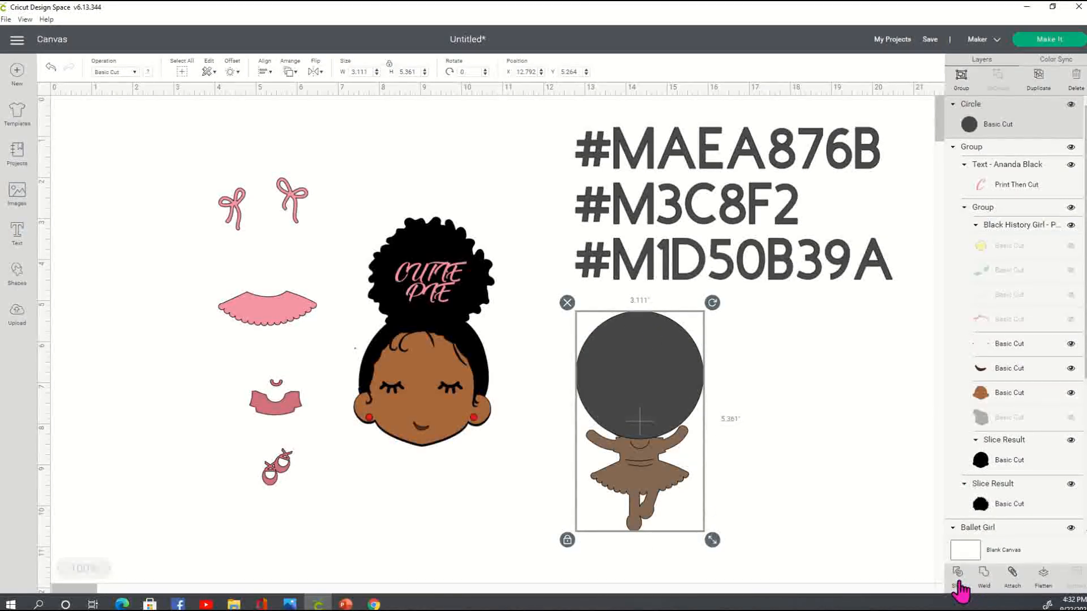
left_click(793, 492)
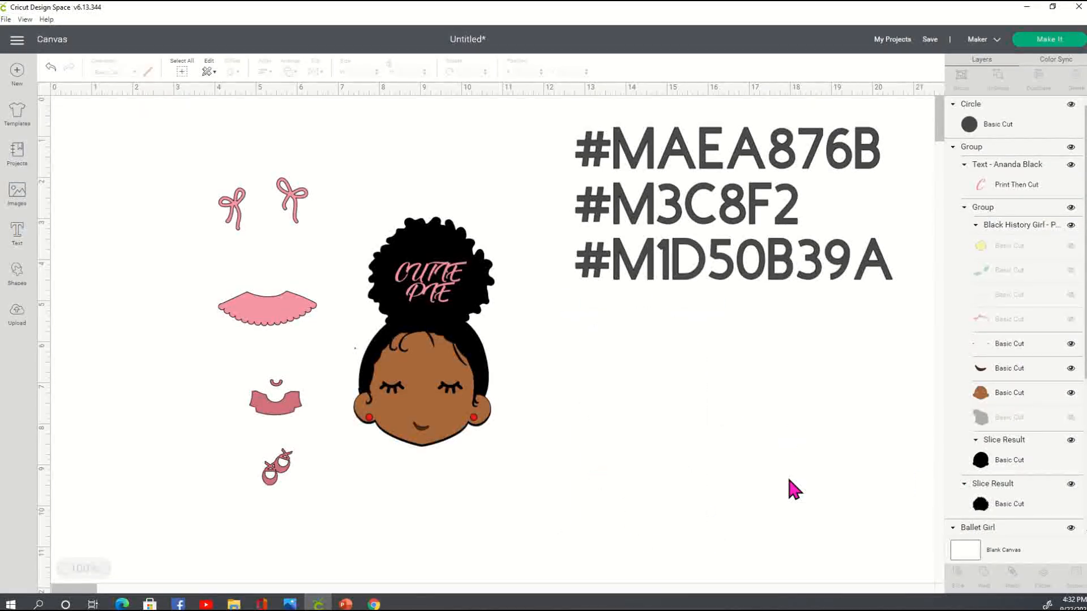
left_click_drag(692, 389, 863, 416)
left_click_drag(661, 412, 786, 406)
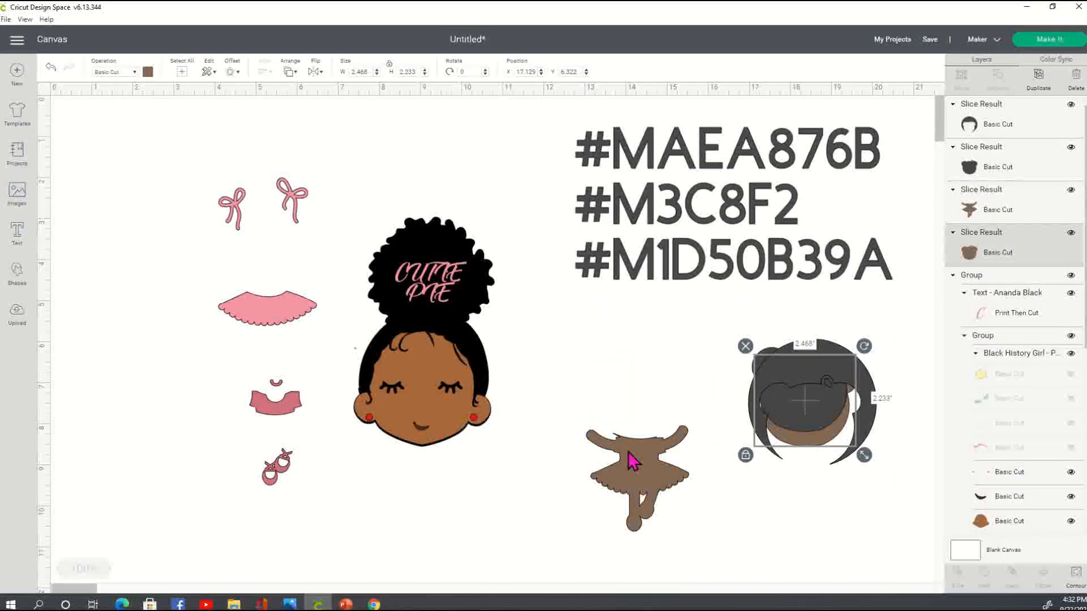
Step: Move the headless ballet body closer to the girl's head and recolor it the same brown as her face
left_click_drag(628, 496, 599, 481)
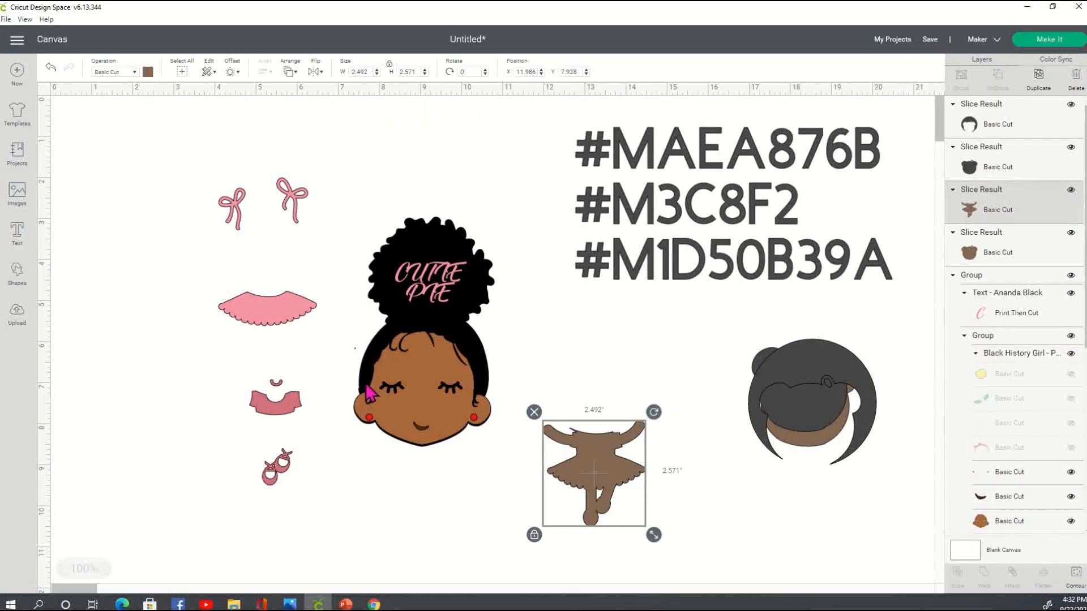
left_click(466, 295)
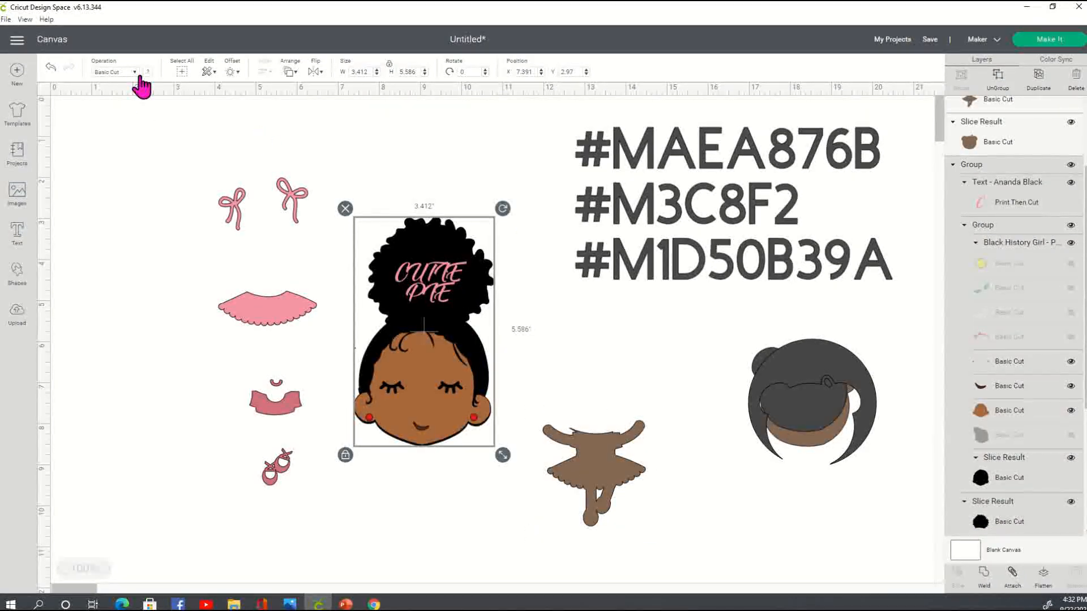
left_click(583, 489)
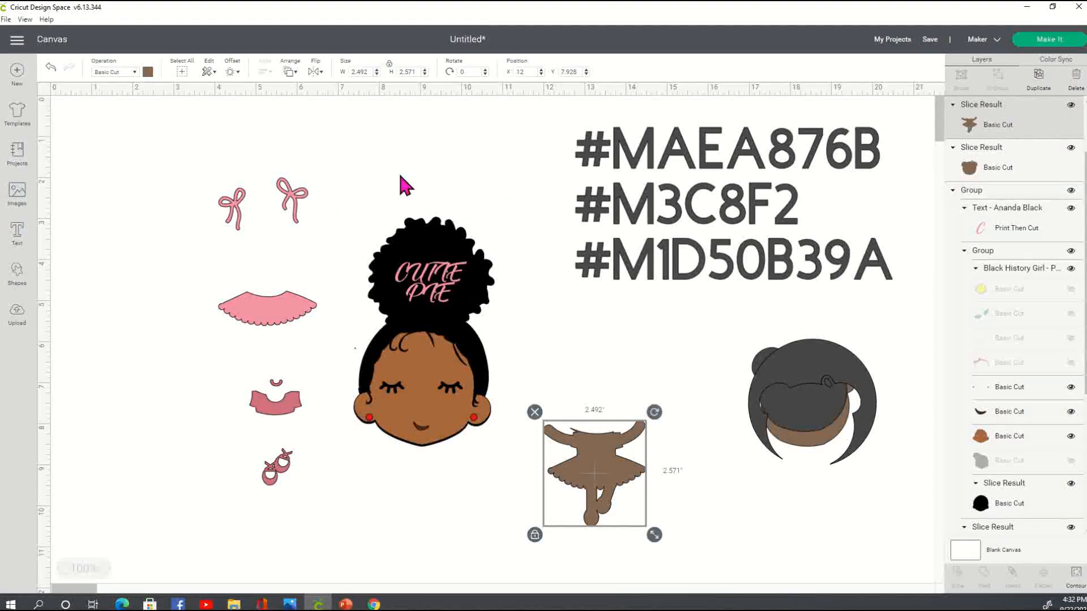
left_click(147, 72)
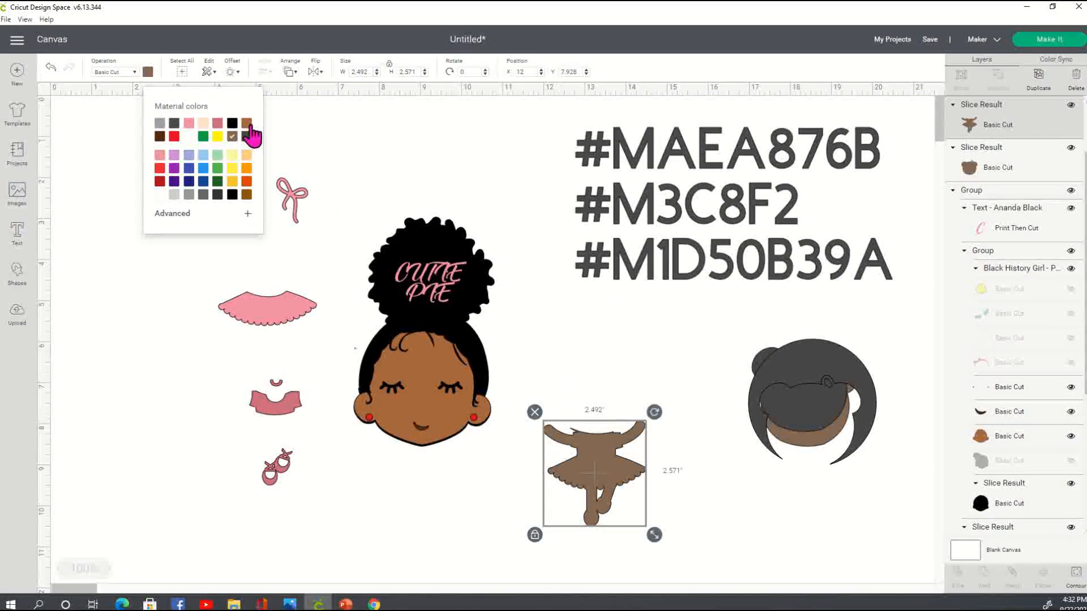
Step: Fit the body under the girl's head by enlarging it to about 3.37 in wide, and move it back aside
left_click_drag(592, 471, 419, 481)
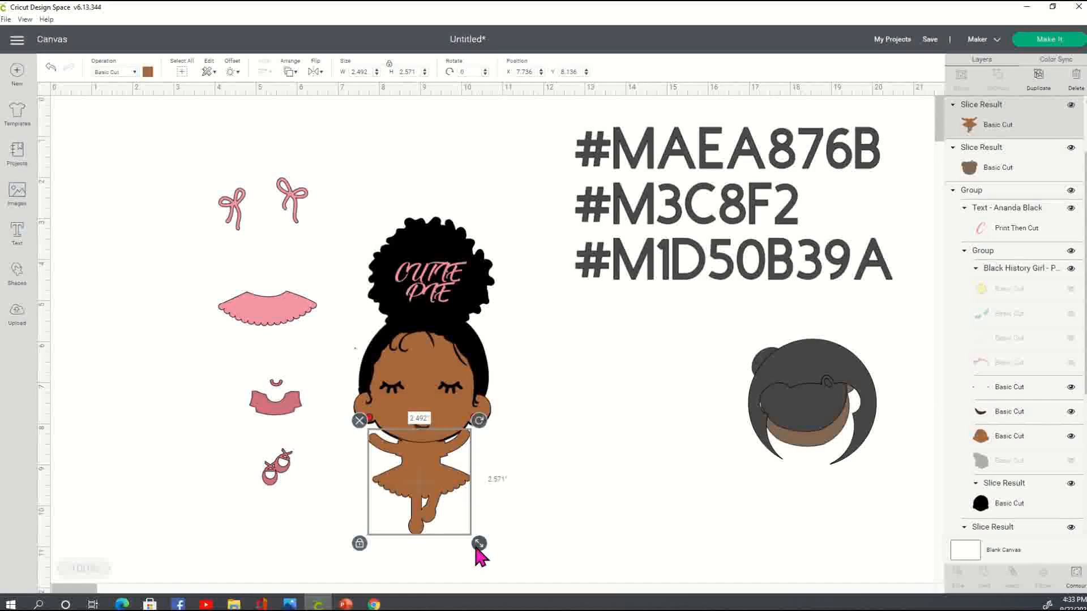
left_click_drag(480, 544, 483, 584)
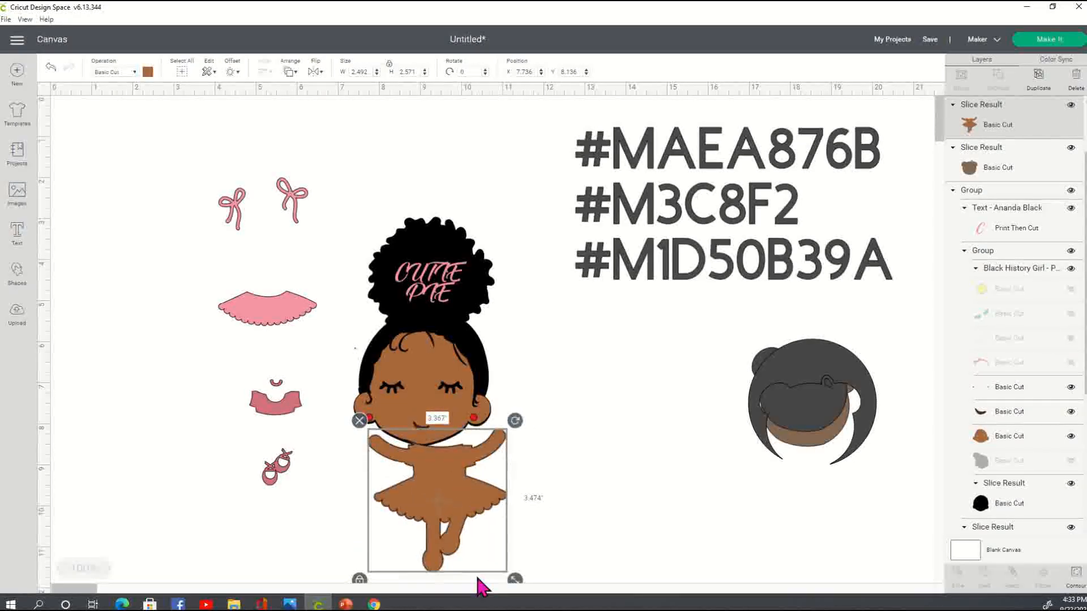
left_click_drag(483, 502, 647, 495)
left_click(768, 526)
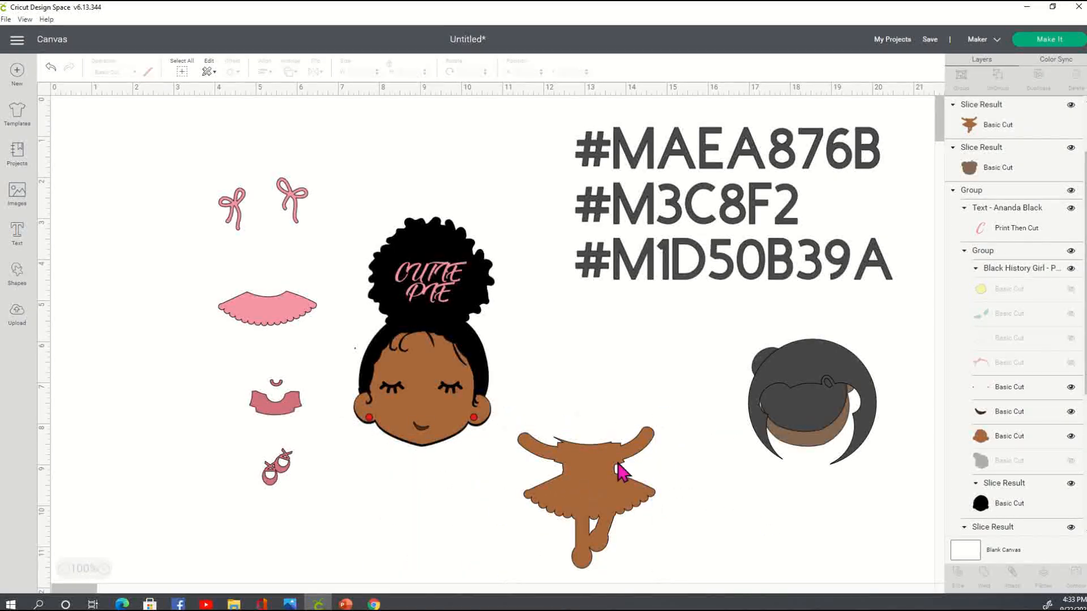
Step: Add a square above the body's neckline and reduce it to about 1.08 in
left_click(17, 272)
left_click(62, 167)
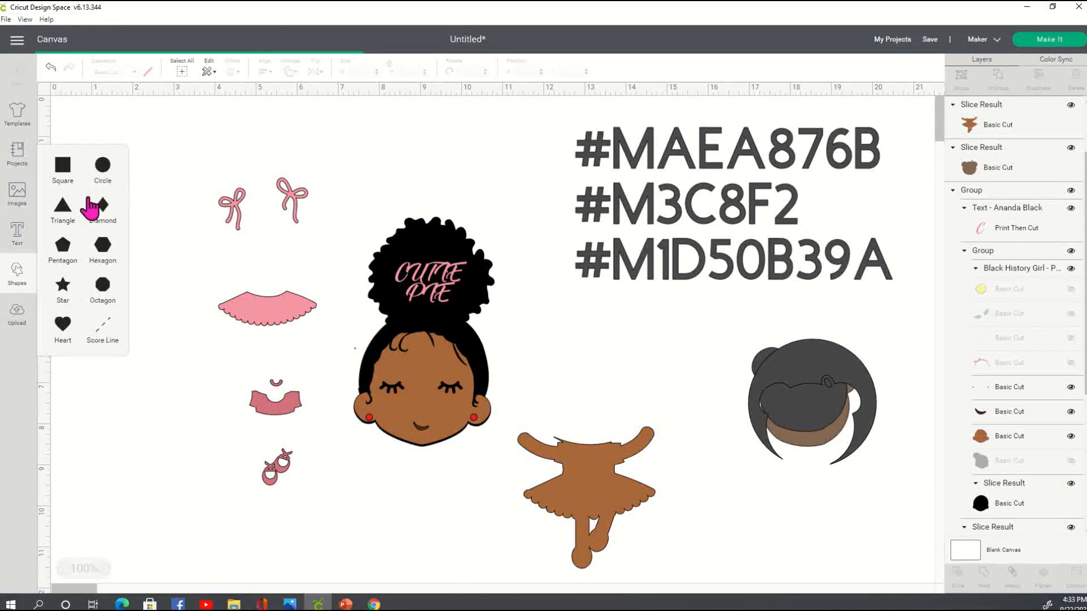
left_click_drag(187, 274, 587, 371)
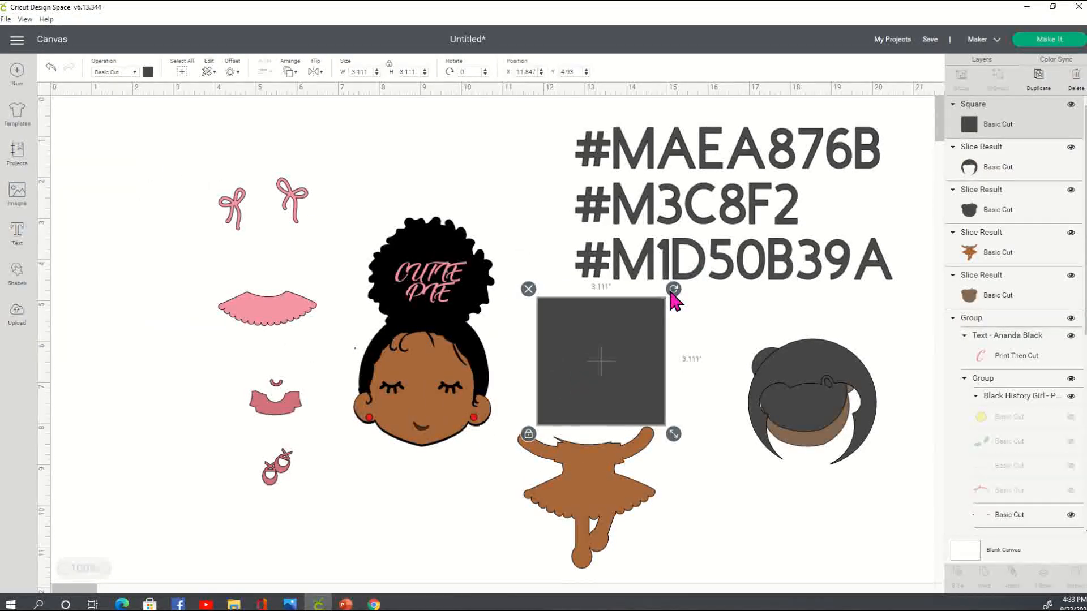
left_click_drag(673, 434, 563, 418)
Step: Nudge the ballet body and rotate it slightly counterclockwise
left_click(607, 480)
left_click_drag(586, 500, 581, 497)
left_click_drag(658, 420, 655, 419)
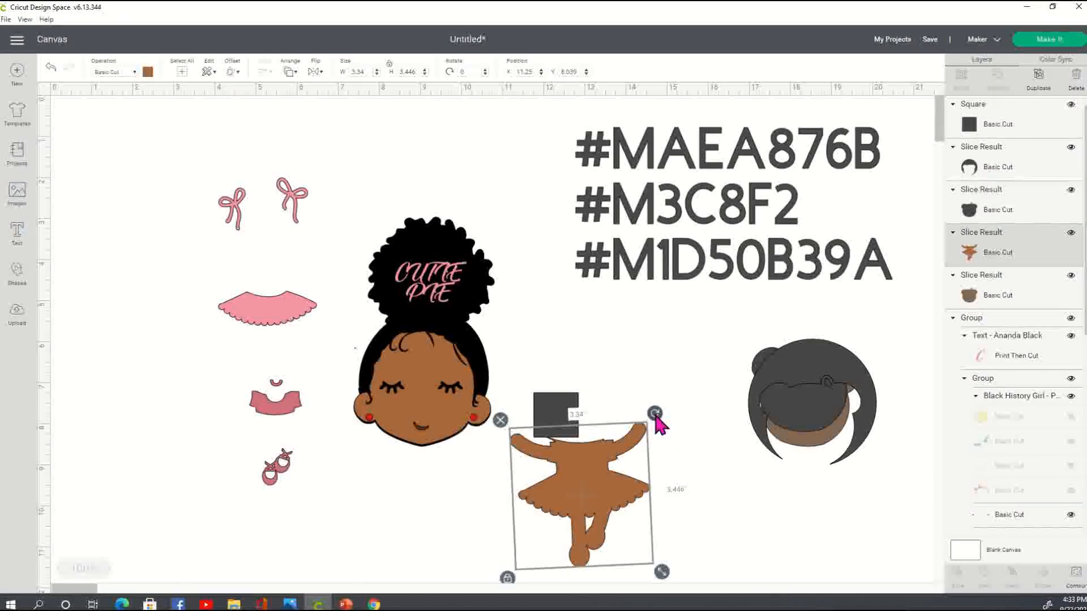
Step: Position the square over the stray sliver at the body's neckline and slice the body with it
left_click_drag(558, 408, 571, 436)
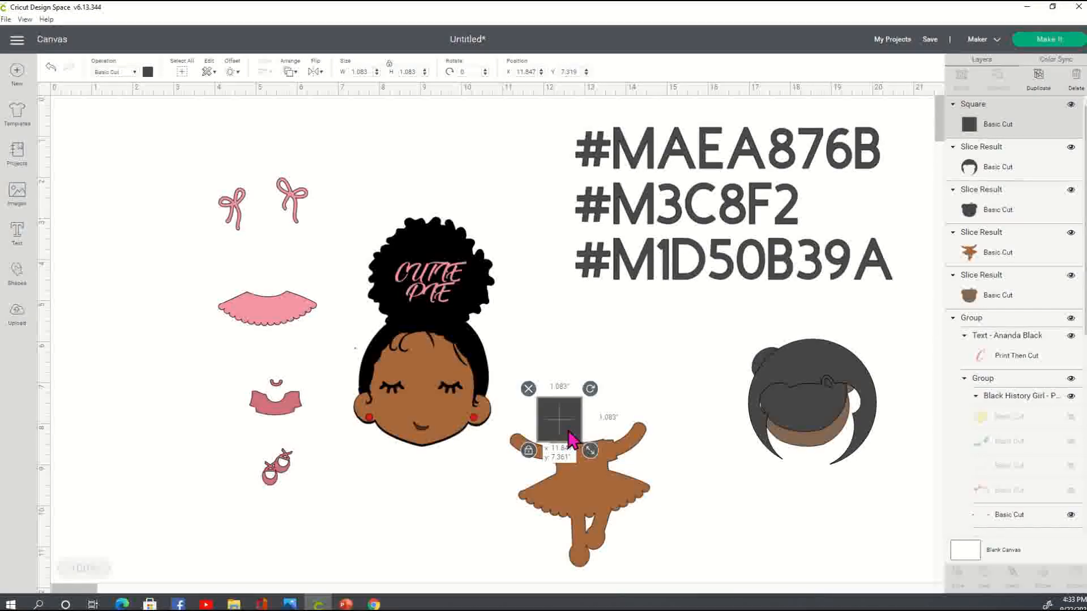
left_click(783, 507)
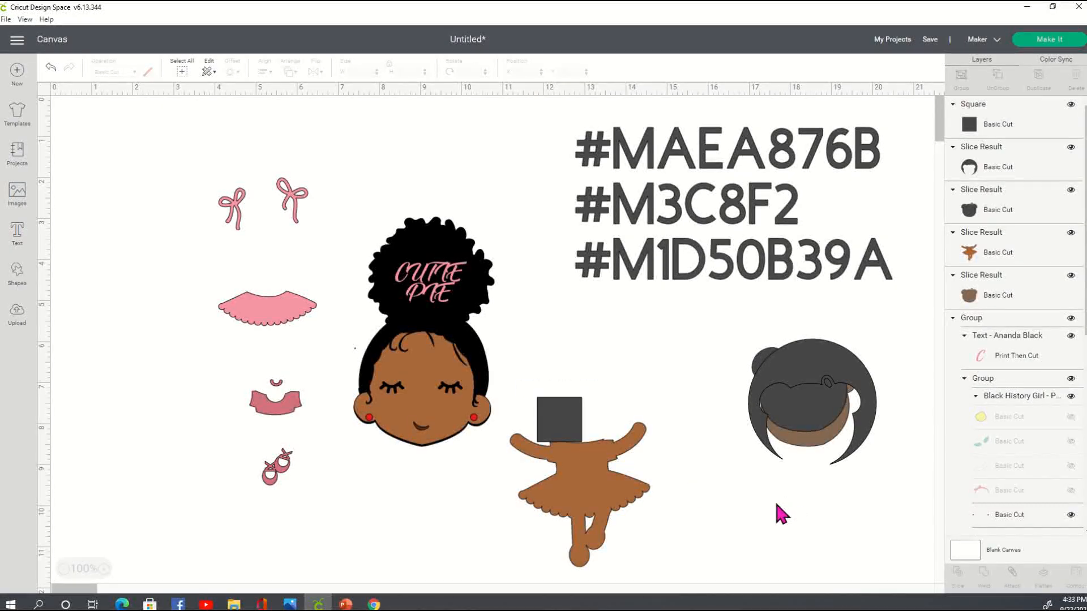
left_click(569, 437)
left_click_drag(567, 420, 569, 430)
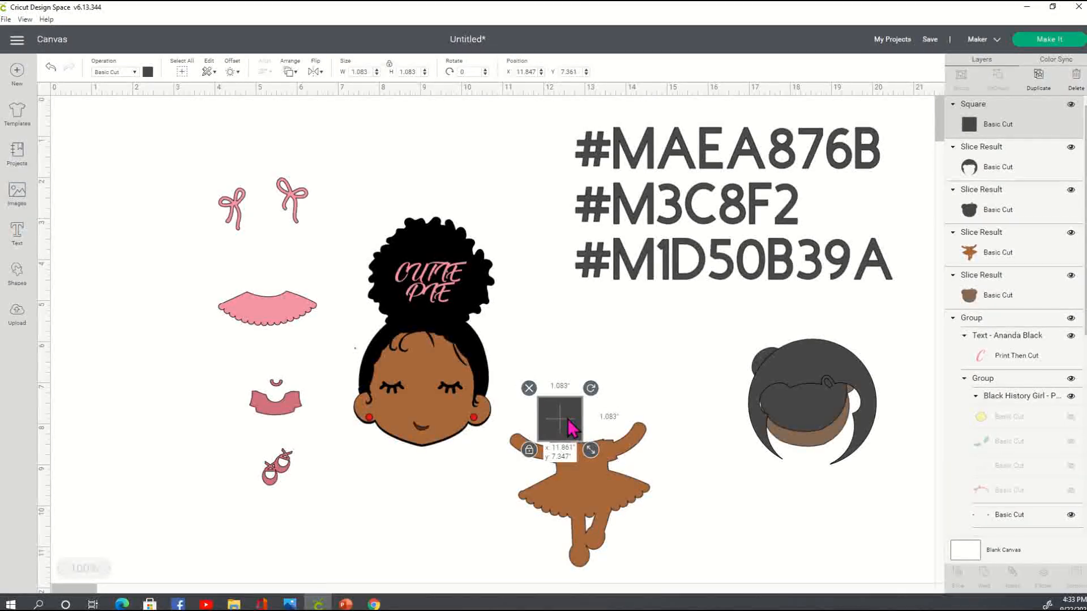
left_click(601, 518, "shift")
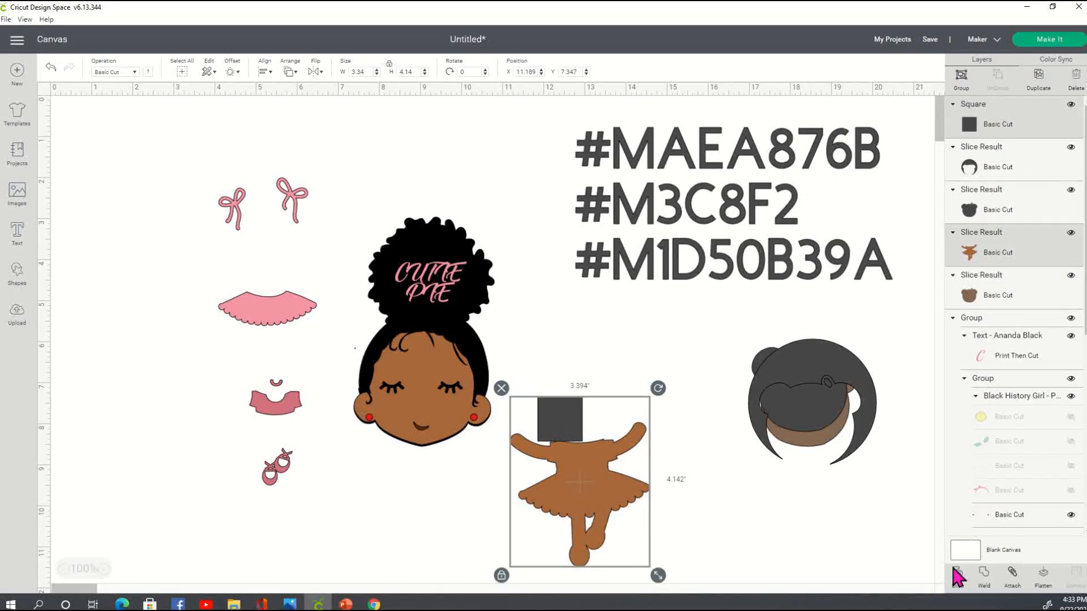
left_click(671, 566)
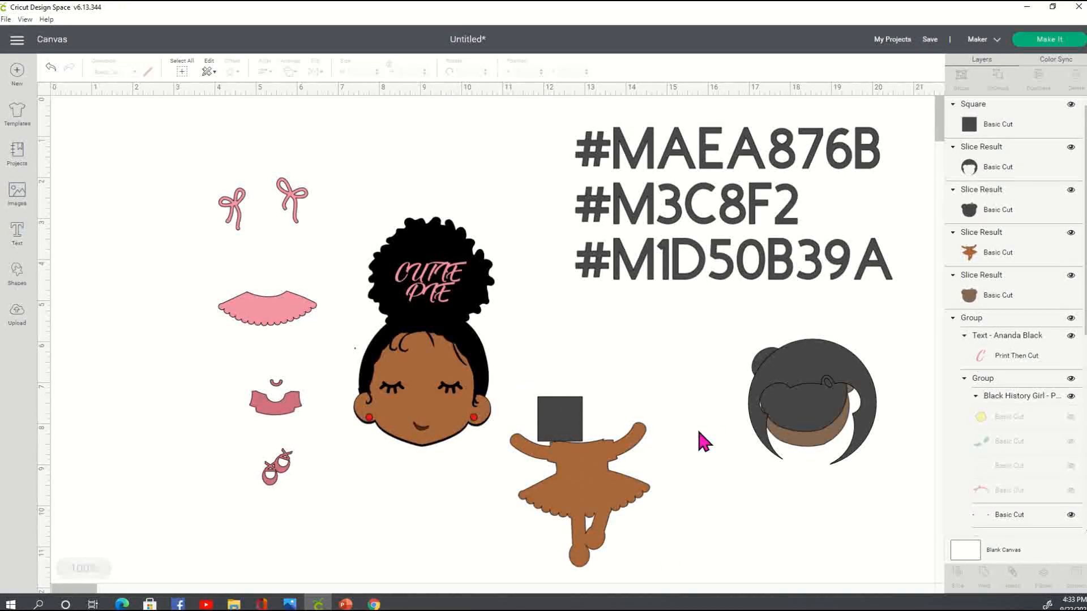
Step: Move the trimmed body aside and delete the square together with the cut-off slivers
left_click_drag(561, 498, 672, 491)
left_click(492, 385)
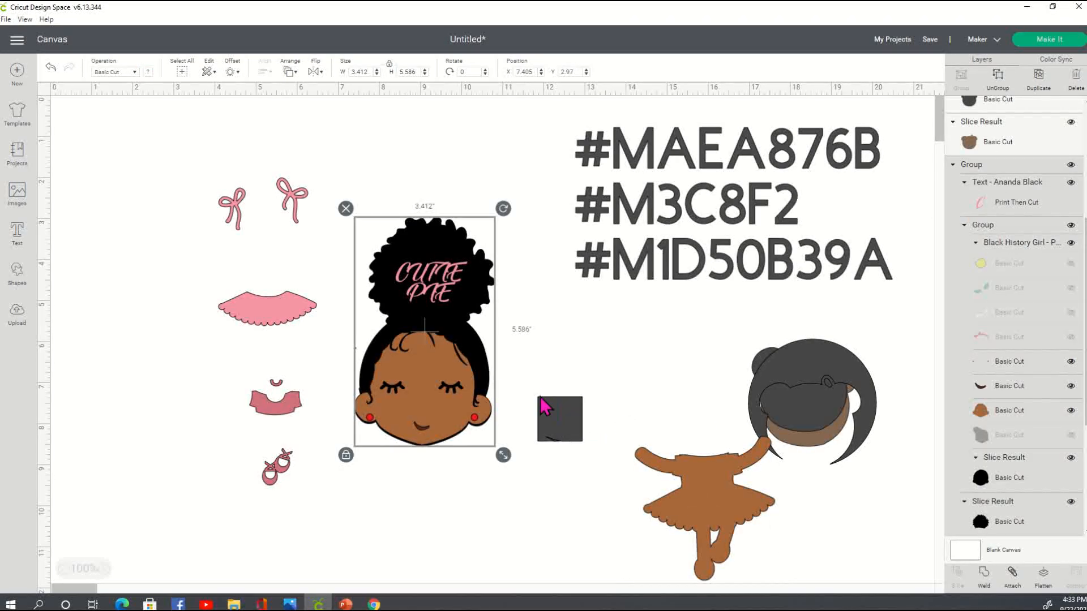
left_click_drag(537, 386, 602, 457)
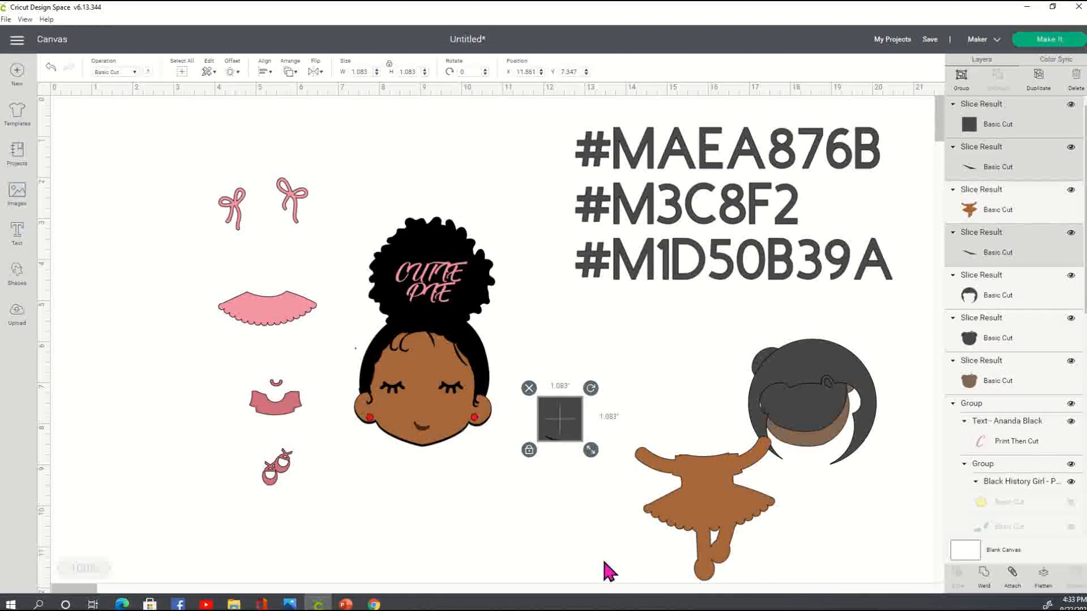
key("Delete")
Step: Place the body beneath the girl's head and delete the leftover sliced circle and head pieces
left_click_drag(710, 530, 442, 513)
left_click(571, 450)
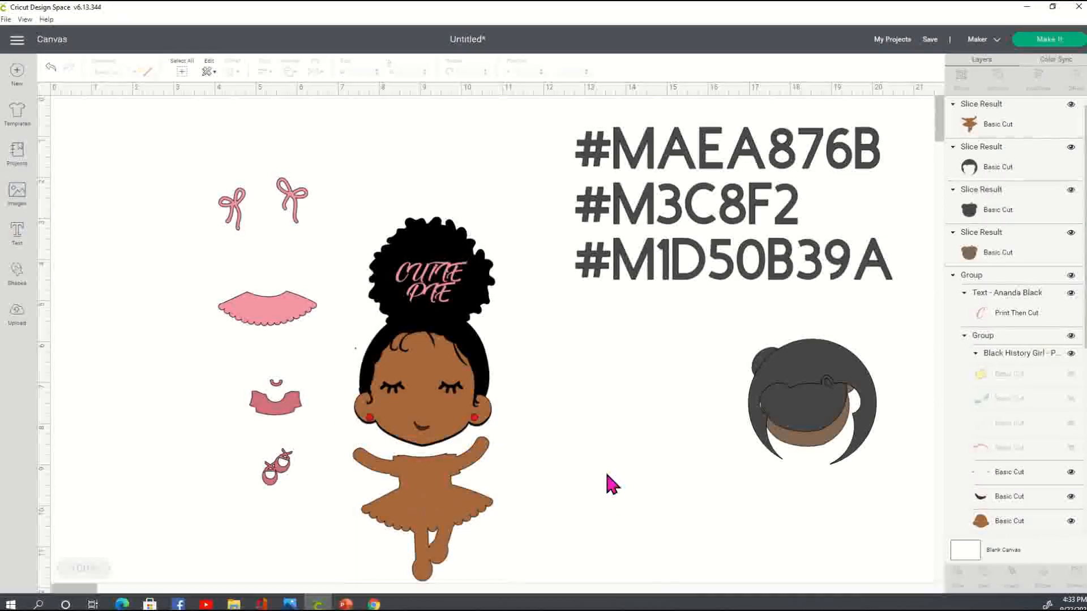
left_click_drag(708, 321, 927, 487)
key("Delete")
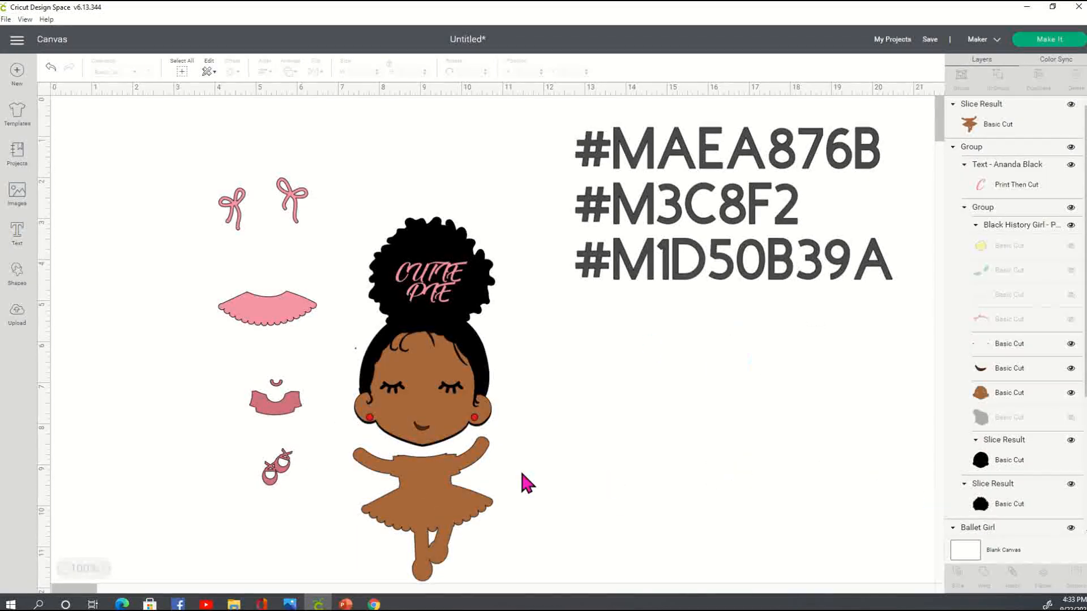
Step: Add a circle beside the girl, unlock its proportions and reshape it into a narrow oval about 0.49 by 0.9 inches
left_click(17, 271)
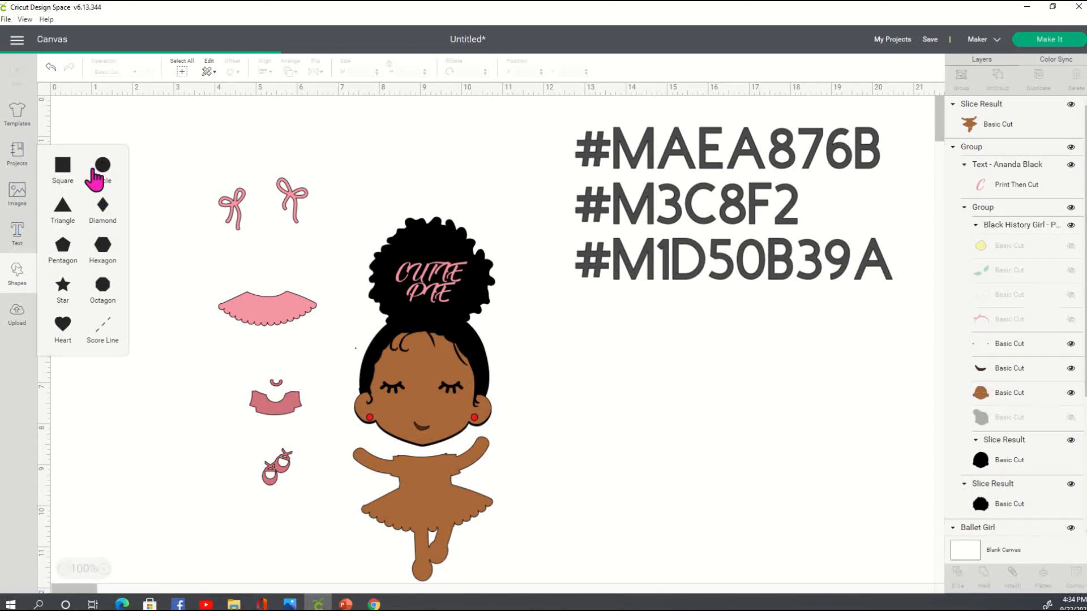
left_click(103, 170)
left_click_drag(553, 419, 621, 436)
left_click(554, 484)
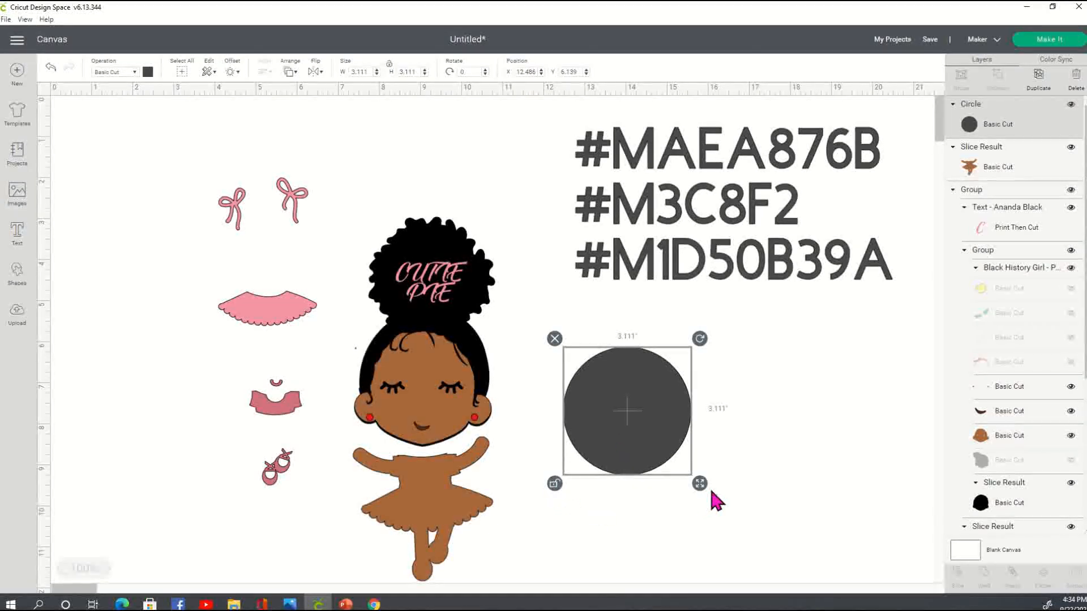
left_click_drag(699, 486, 591, 397)
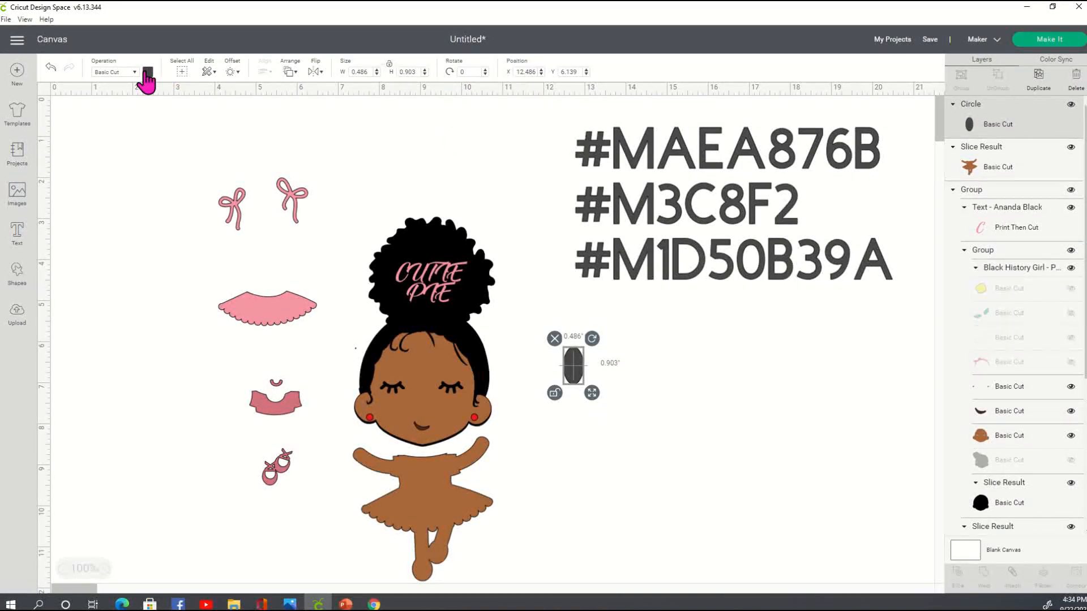
Step: Recolor the oval with the brown material color used for the girl's skin
left_click(147, 72)
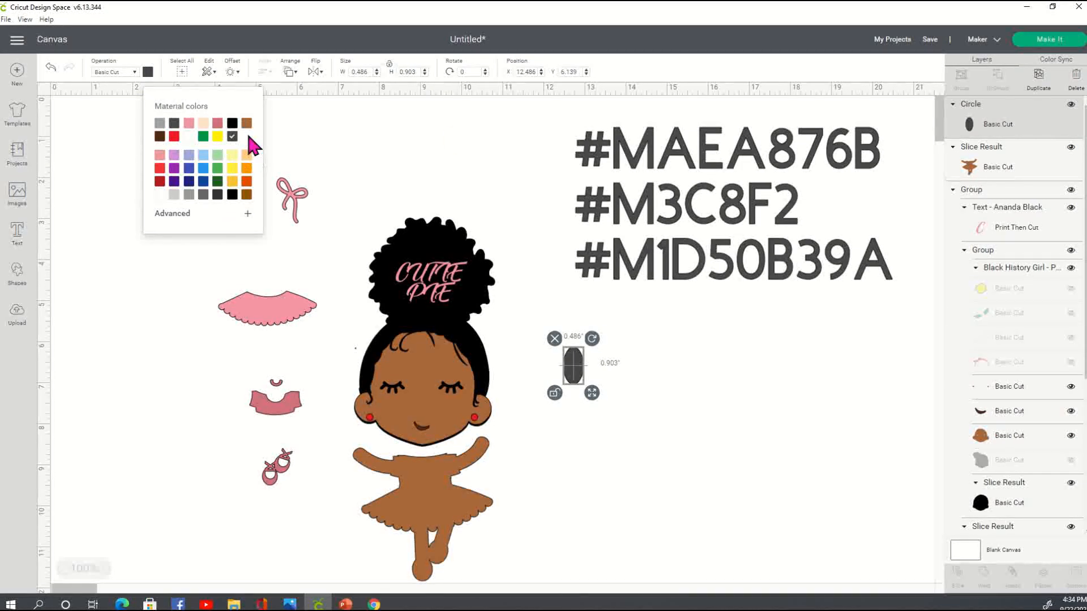
left_click(247, 124)
left_click(725, 403)
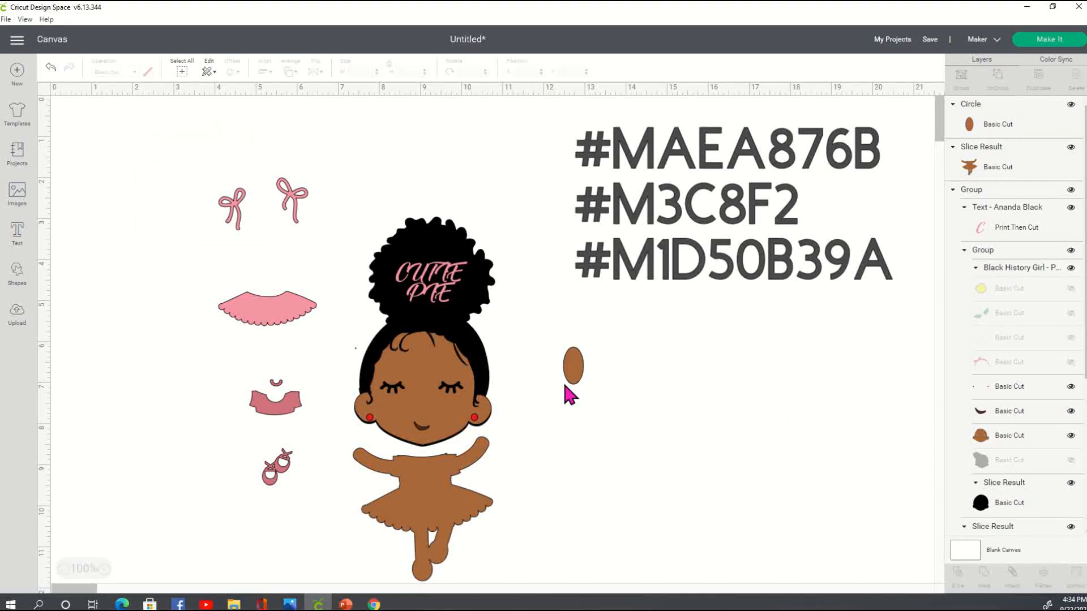
Step: Place the oval between head and body as a neck sent to the back, and raise the ballet body slightly toward the head
left_click_drag(577, 373, 425, 453)
left_click(508, 450)
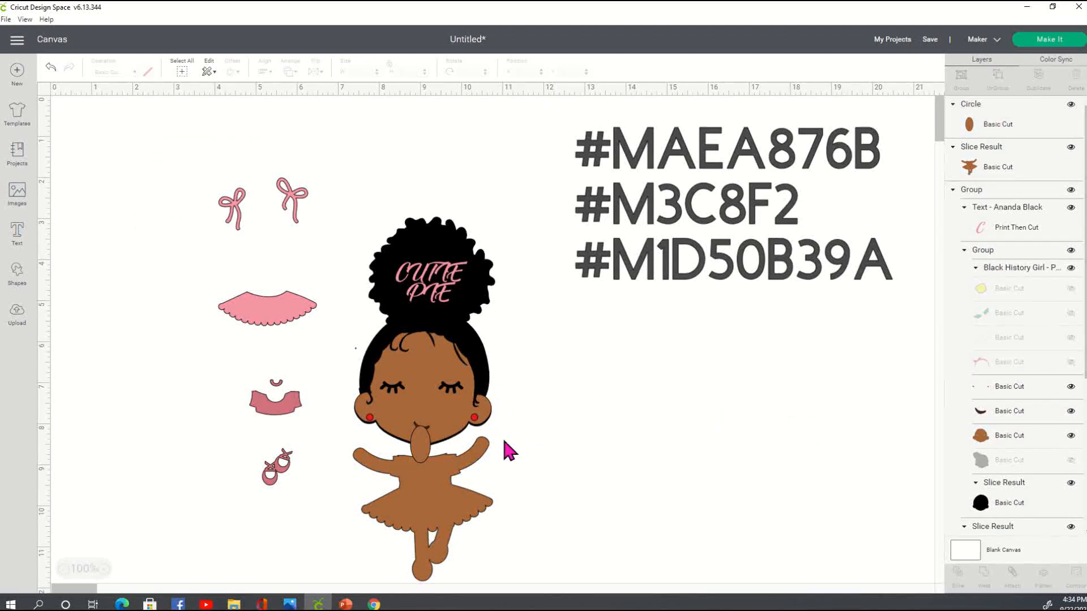
left_click(429, 457)
right_click(425, 455)
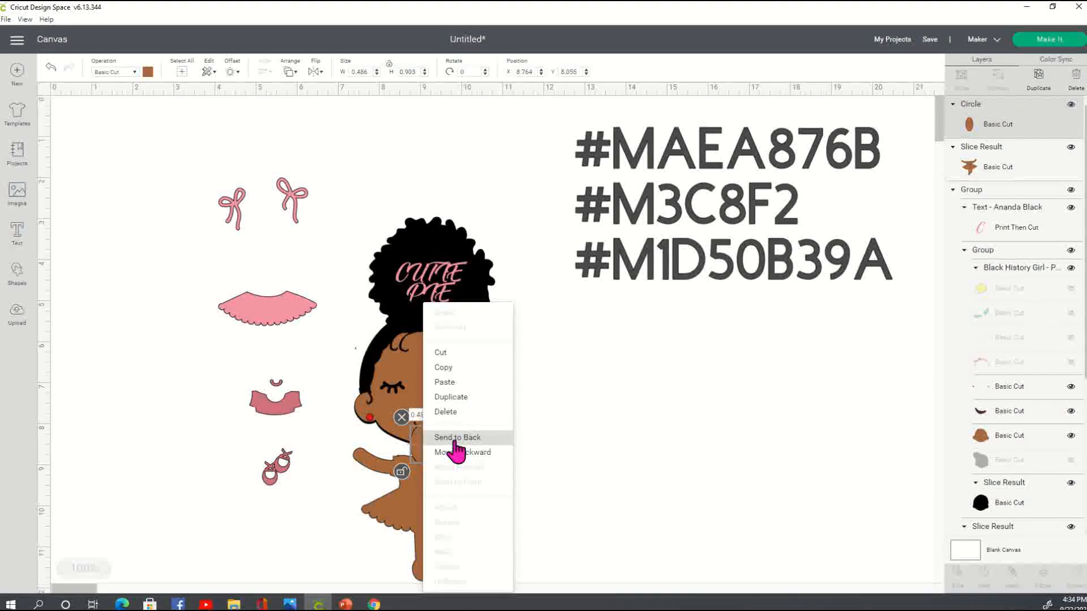
left_click(456, 439)
left_click(535, 465)
left_click(444, 517)
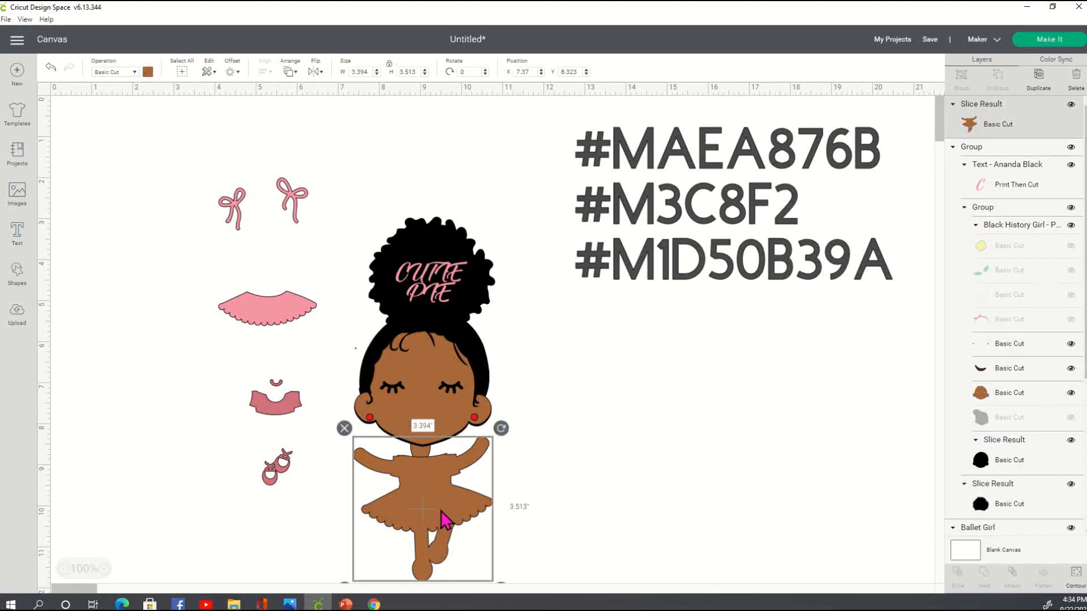
left_click(623, 461)
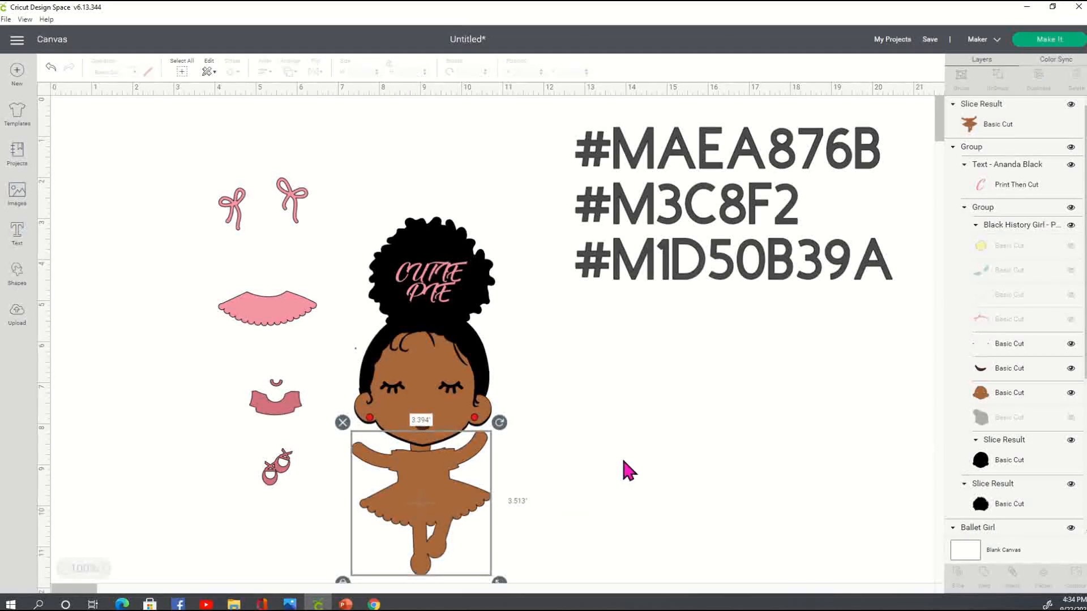
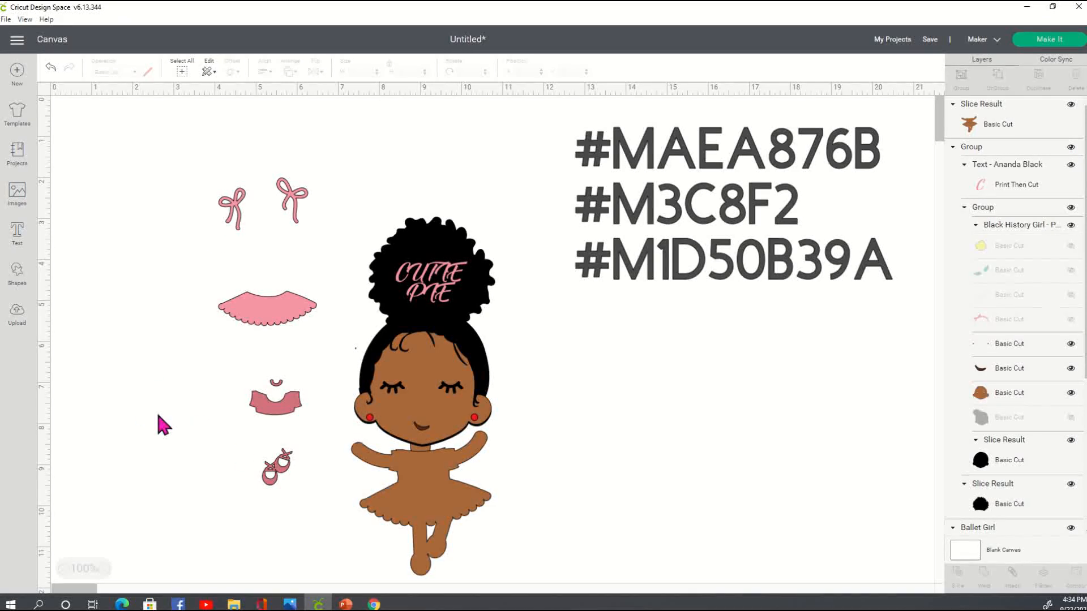
Step: Move the top-and-shoes layer aside, and enlarge the bows-and-skirt layer to about 2.65 by 4 inches, moving it away from the girl
left_click_drag(274, 418, 184, 437)
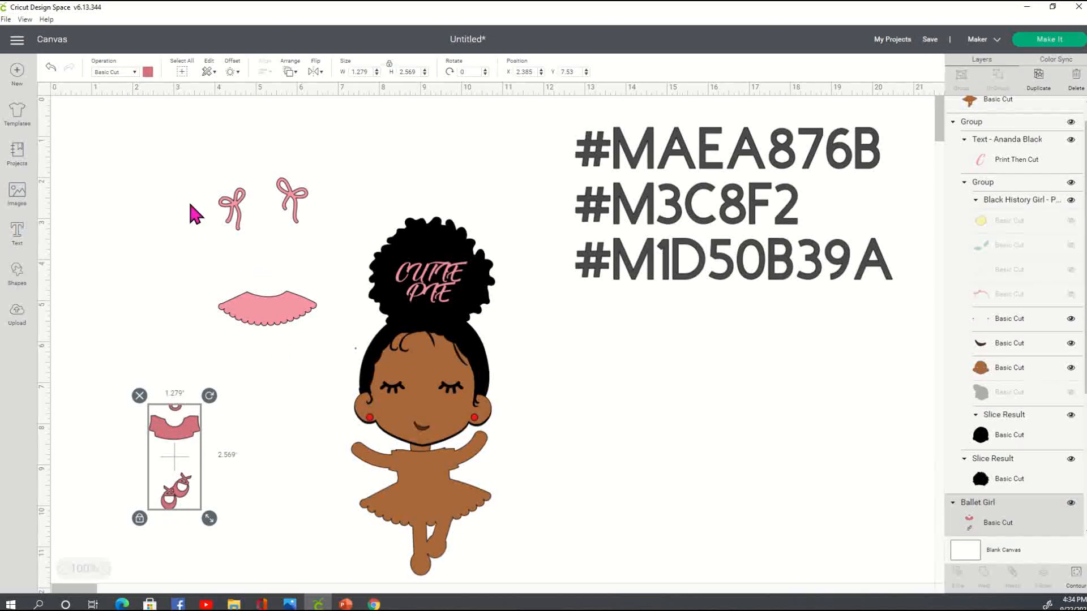
left_click(232, 209)
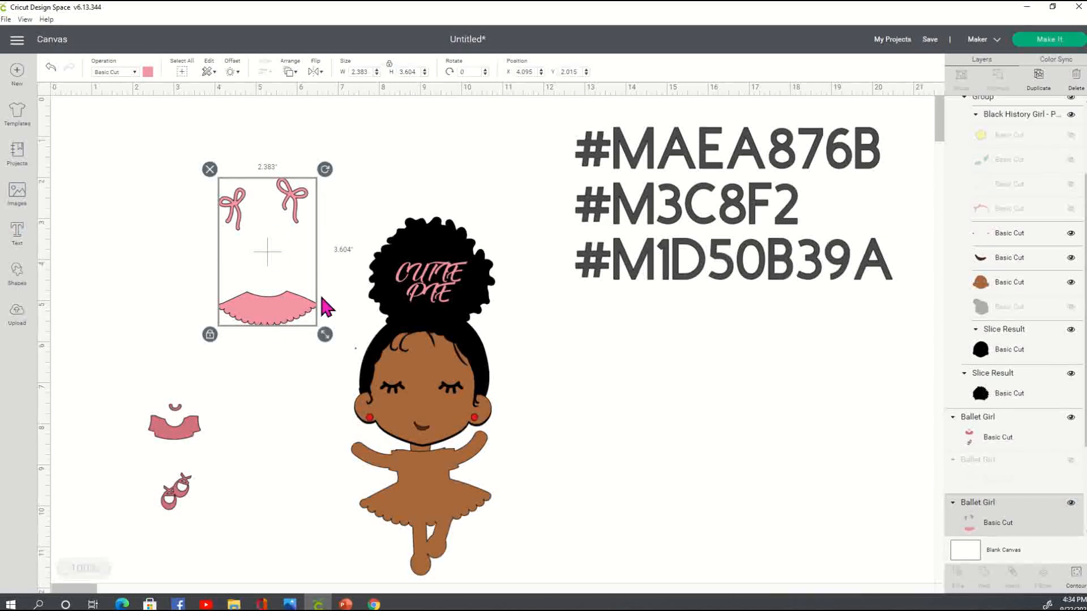
left_click_drag(326, 337, 250, 311)
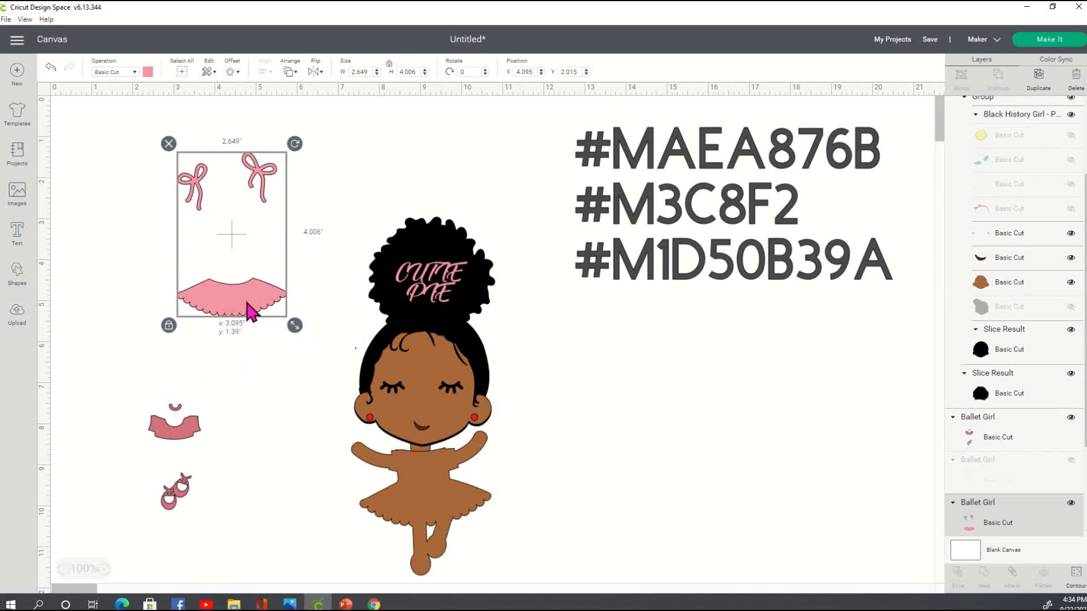
left_click(359, 170)
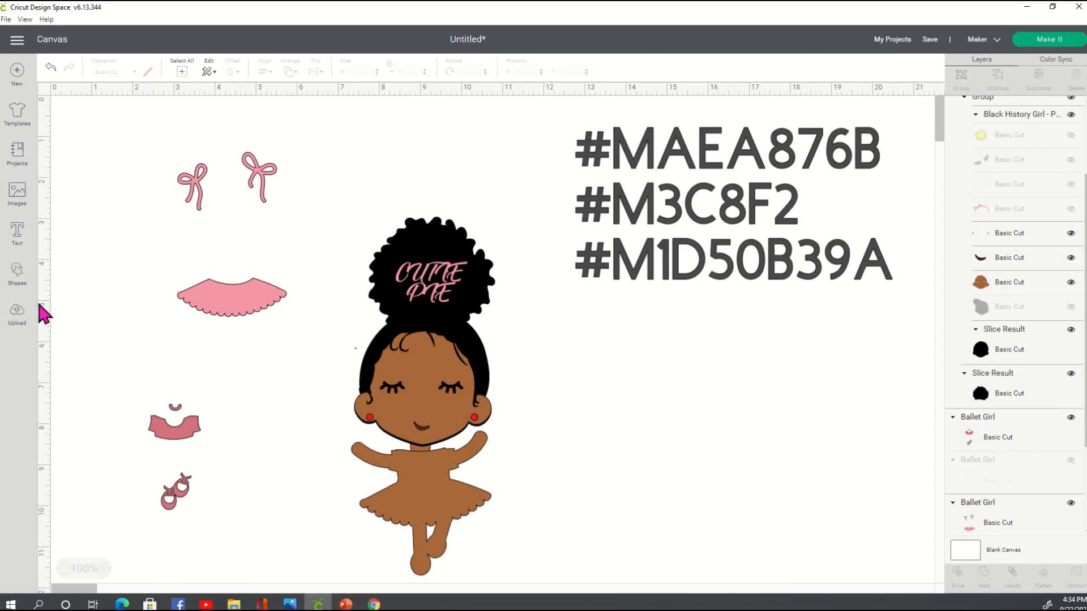
Step: Add a square, position it over the two pink bows and slice the bows-and-skirt layer with it
left_click(13, 273)
left_click(61, 167)
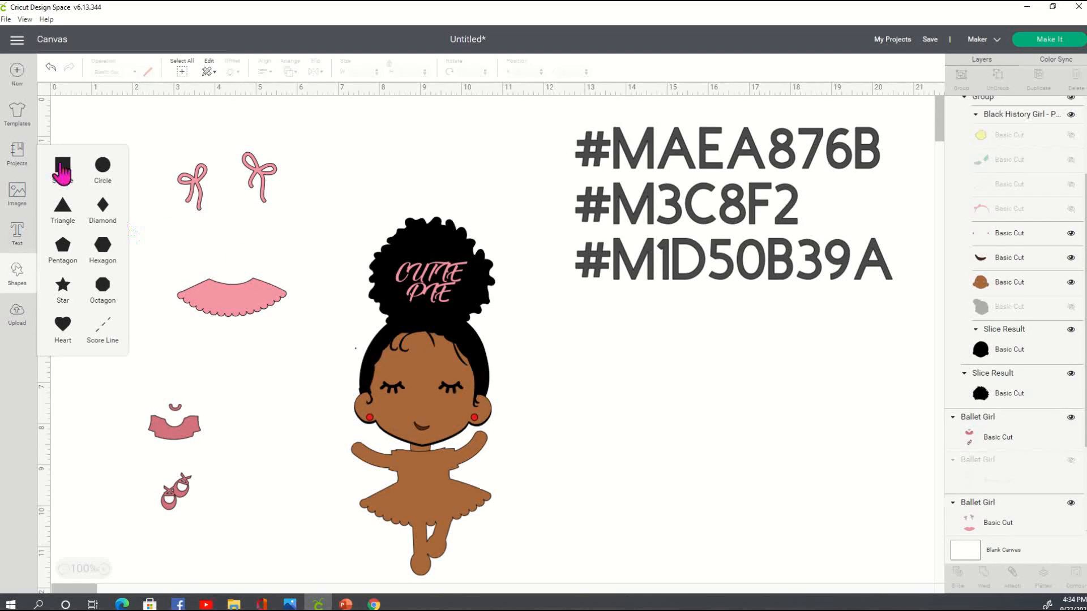
left_click_drag(263, 356, 241, 237)
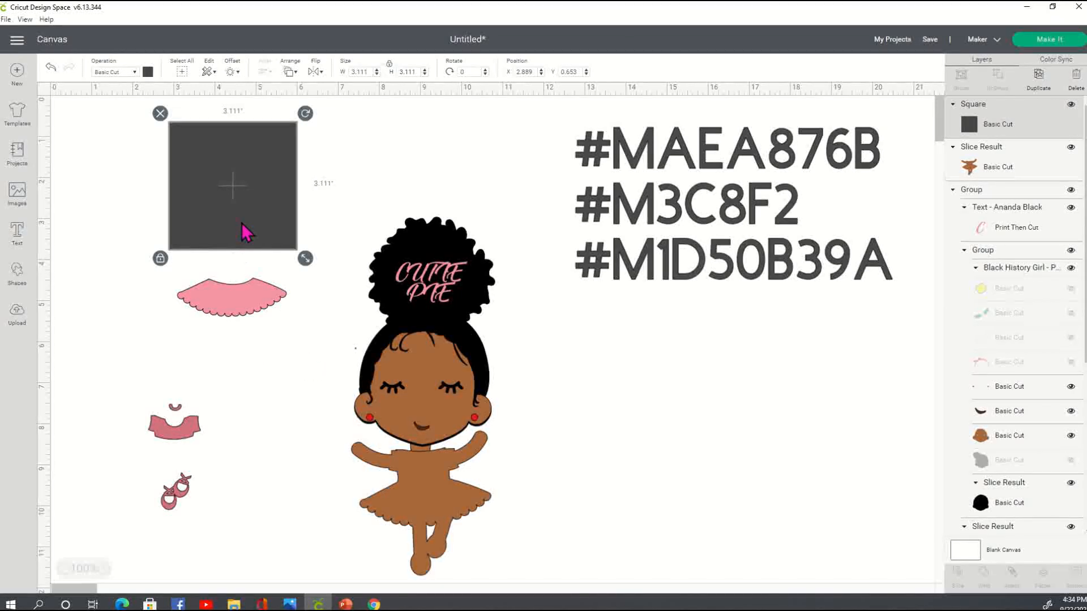
left_click(253, 311)
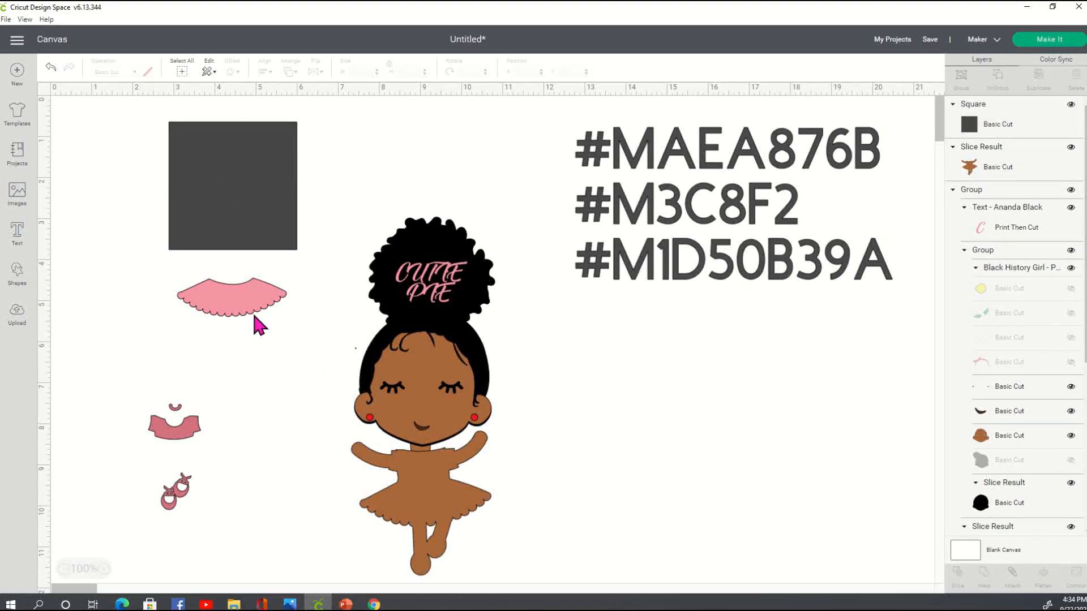
left_click(246, 129)
left_click(326, 232)
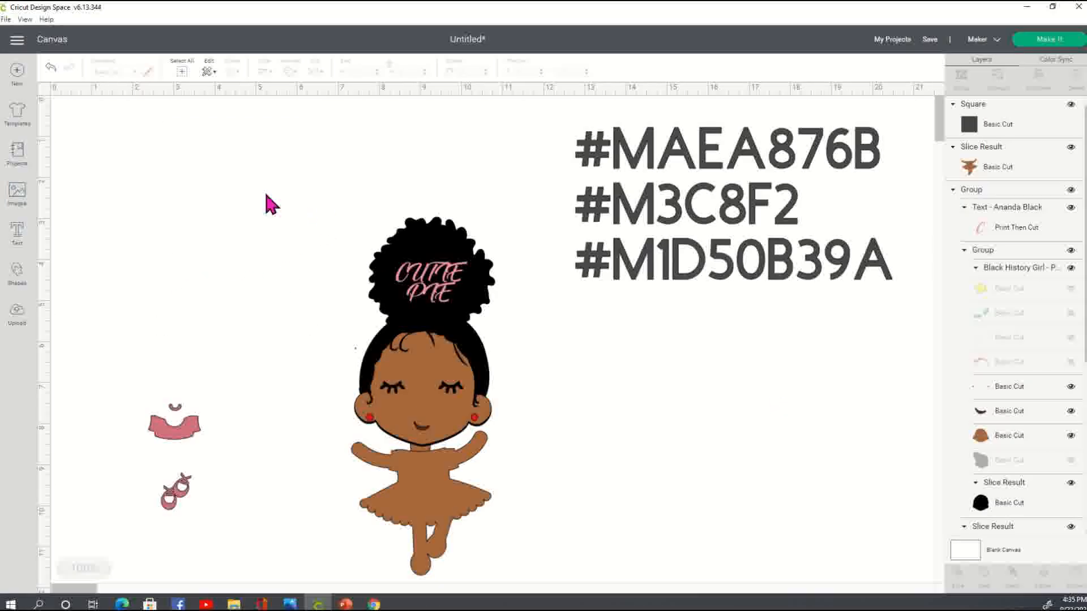
Step: Move the separated skirt aside and delete the square together with the sliced bow pieces
left_click_drag(240, 309, 275, 396)
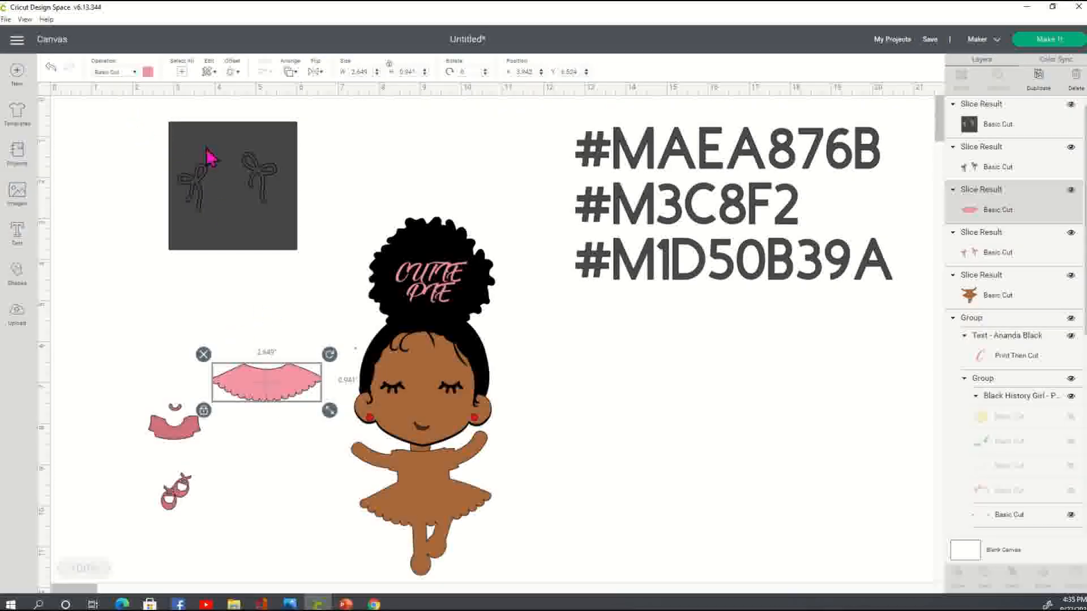
left_click_drag(152, 103, 342, 278)
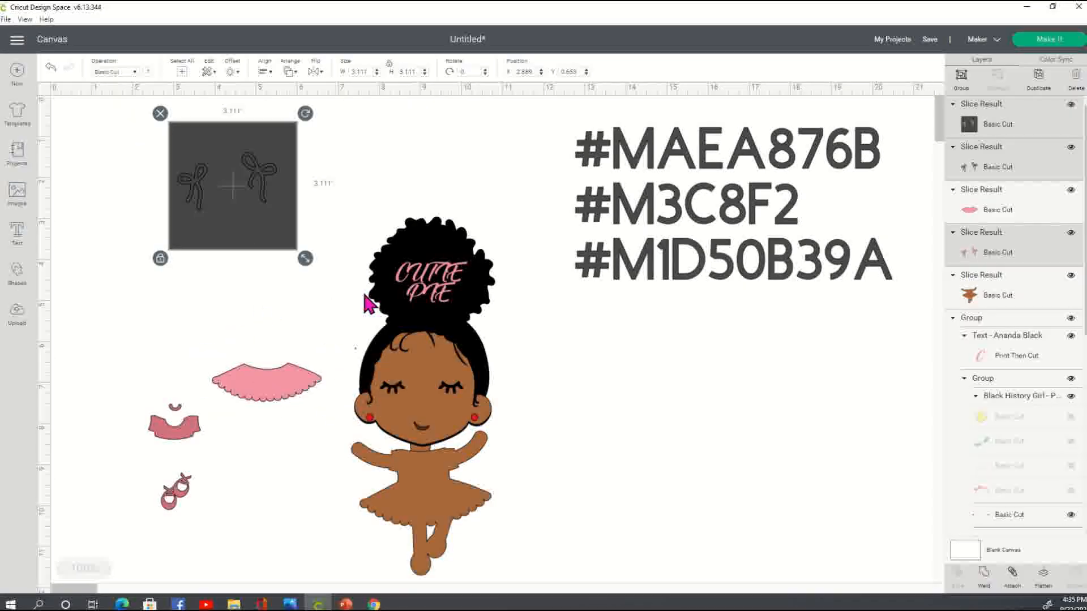
key("Delete")
Step: Place the pink skirt over the body's tutu, enlarge it to about 3.07 inches wide and rotate it slightly counterclockwise
left_click_drag(279, 399, 497, 535)
left_click_drag(442, 508, 445, 505)
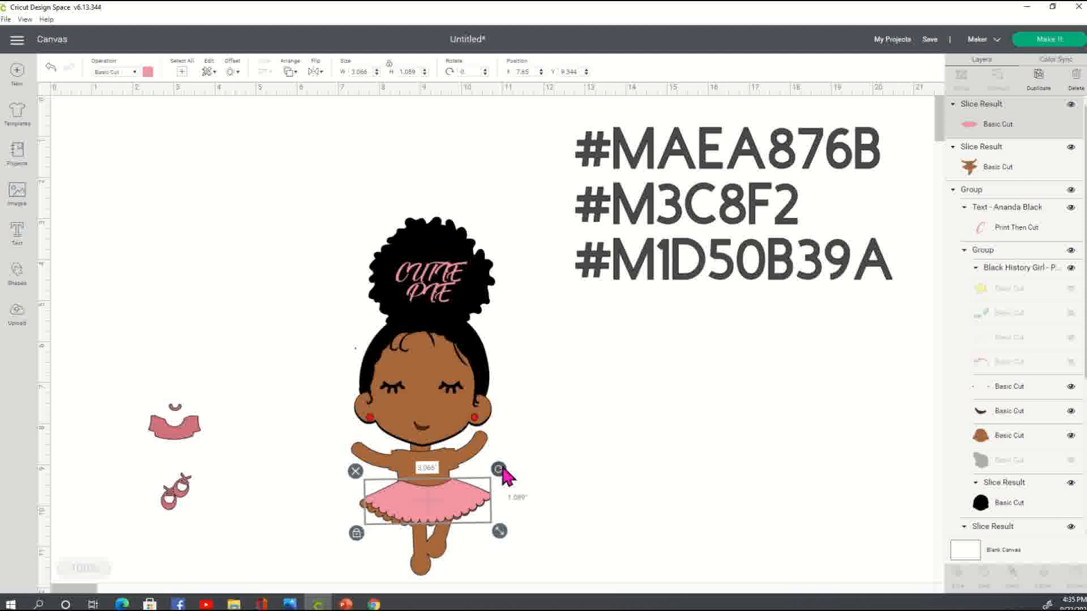
left_click_drag(449, 500, 446, 504)
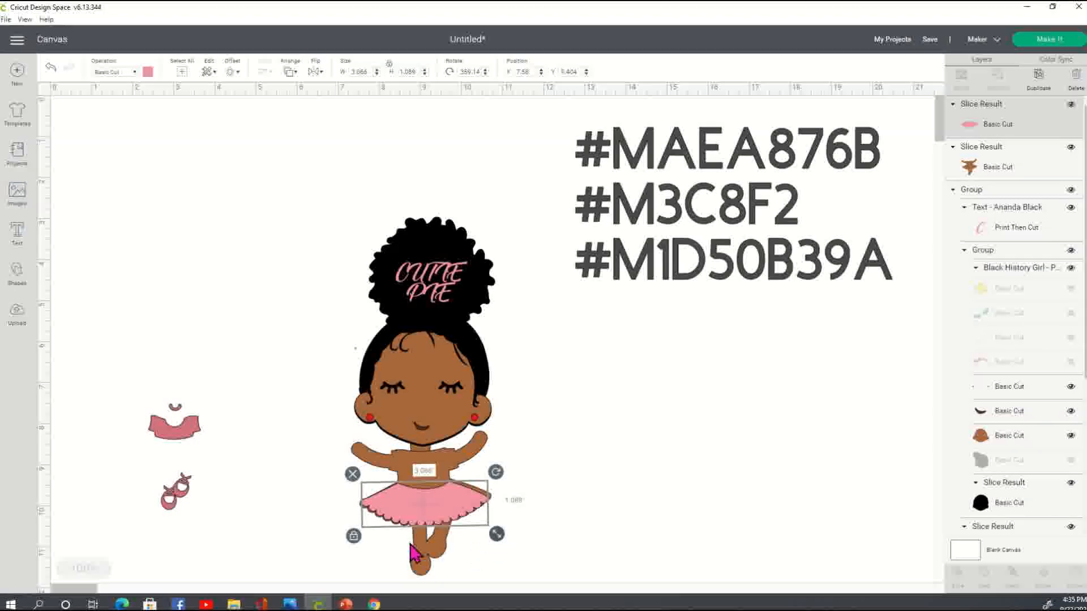
Step: Unlock the skirt's proportions, then stretch, tilt and nudge it until it covers the brown tutu shape
left_click(353, 535)
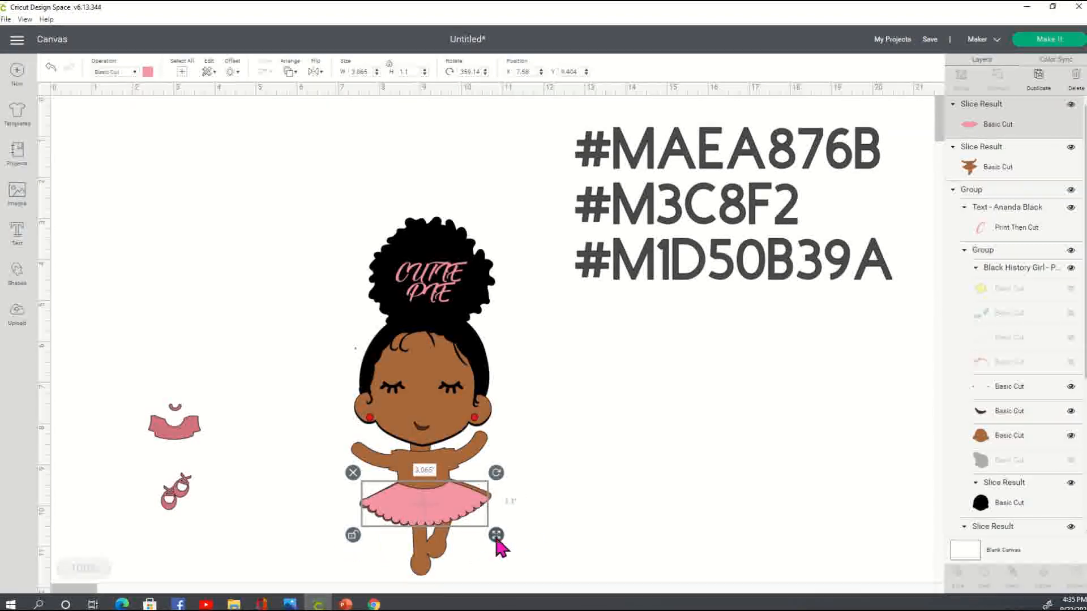
left_click_drag(502, 536, 507, 477)
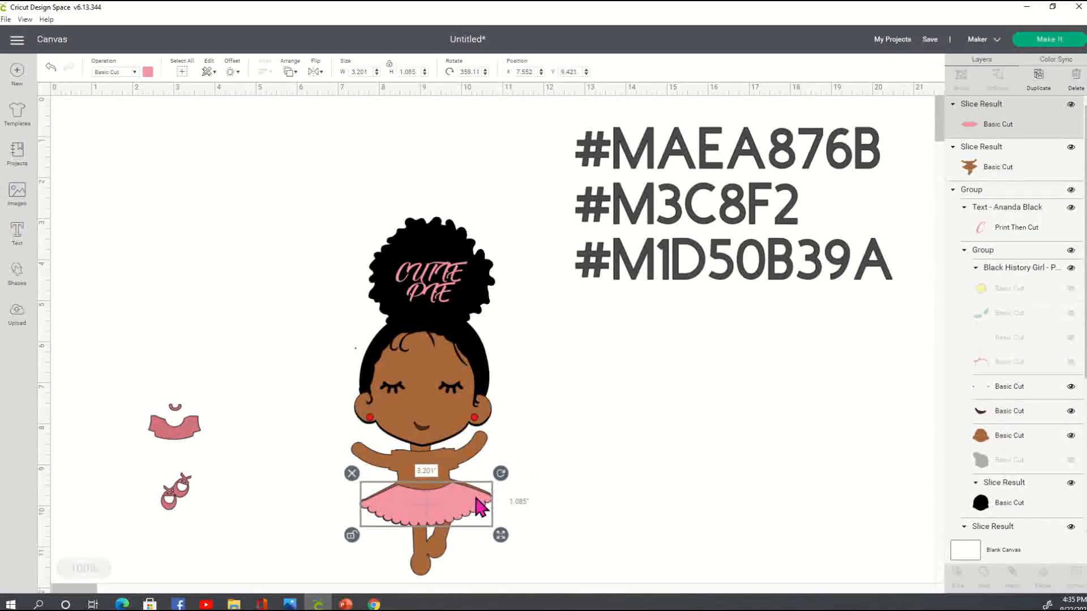
left_click_drag(468, 509, 469, 506)
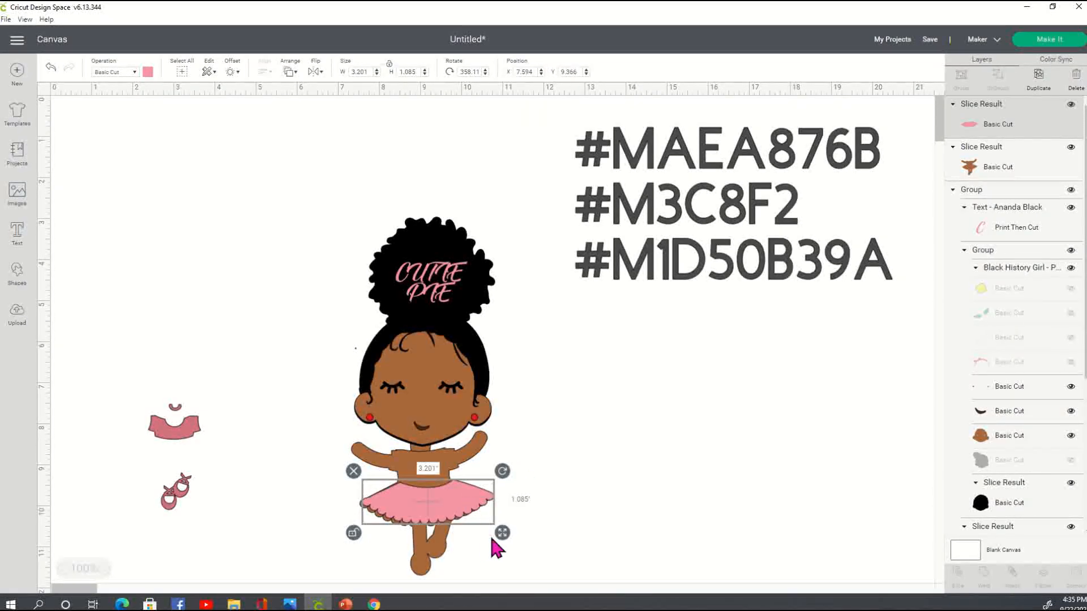
left_click_drag(503, 540, 476, 518)
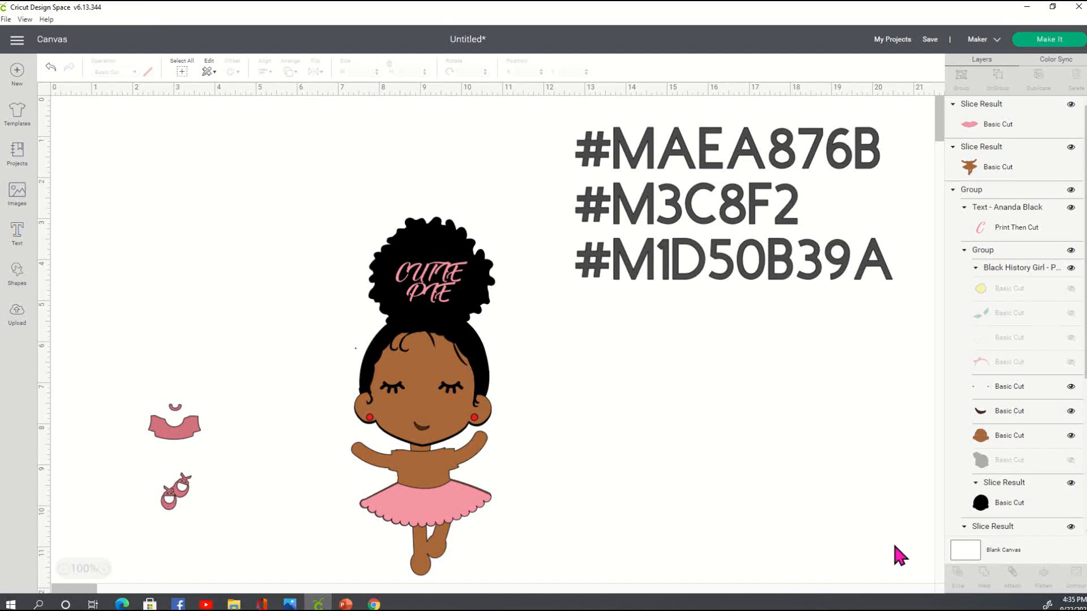
Step: Add a circle about 1.375 inches wide over the small curved piece above the pink top and slice the top-and-shoes layer with it
left_click_drag(176, 429, 201, 378)
left_click(215, 361)
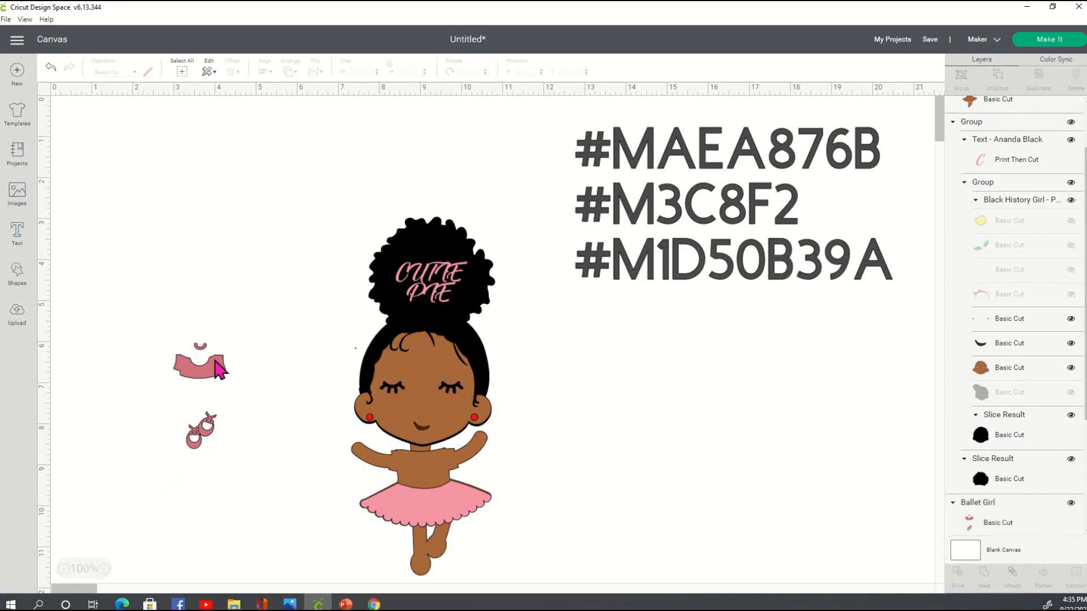
left_click(20, 285)
left_click(102, 170)
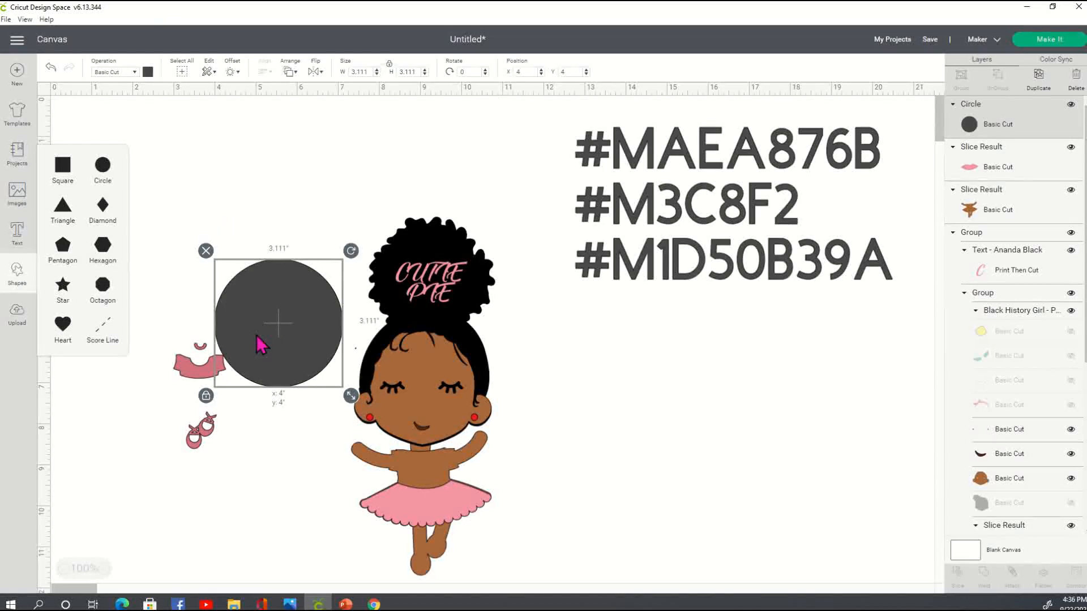
left_click_drag(351, 401, 207, 330)
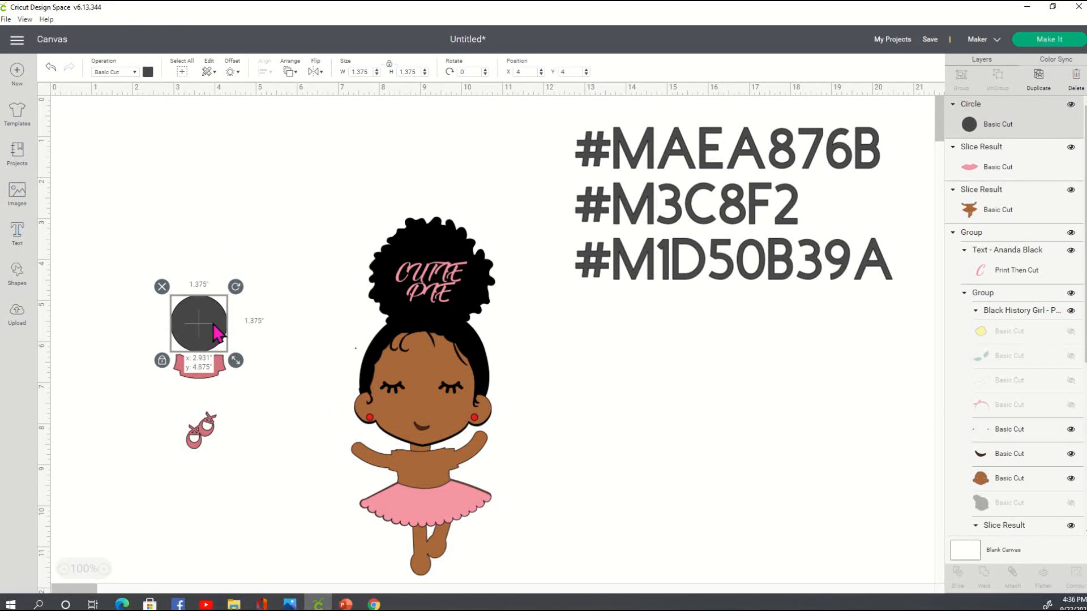
left_click(210, 375, "shift")
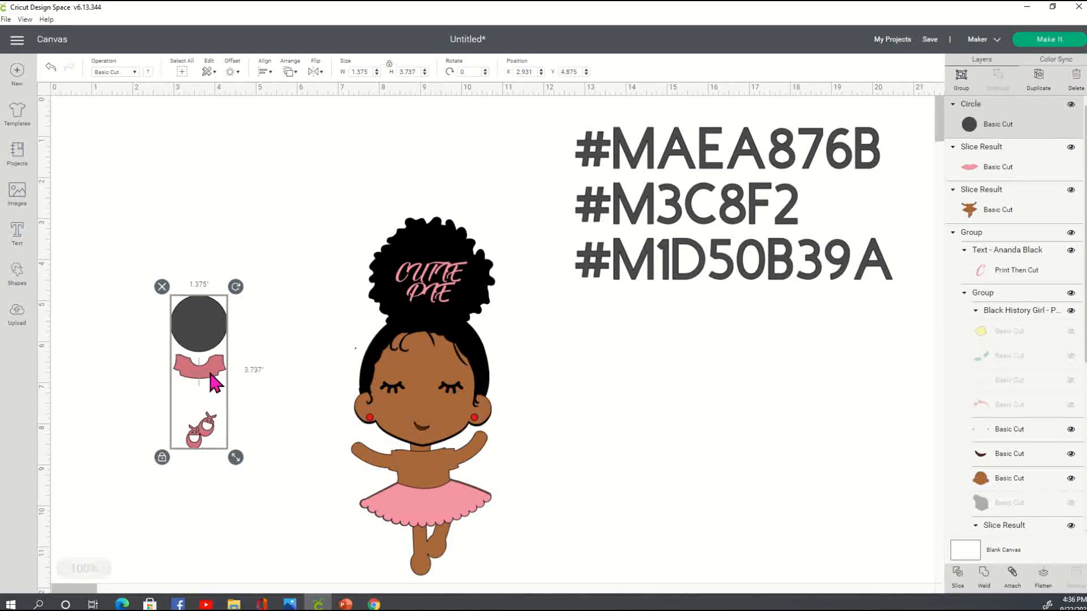
left_click(961, 584)
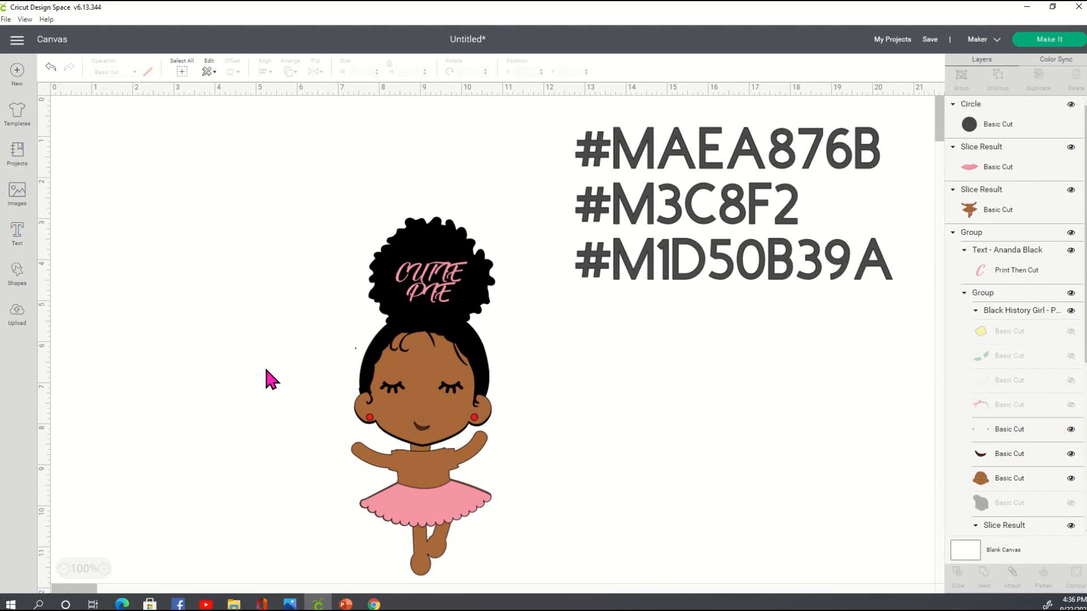
Step: Move the trimmed top and shoes aside and delete the circle with the sliced neckline pieces
left_click_drag(214, 373, 259, 446)
left_click_drag(151, 280, 237, 362)
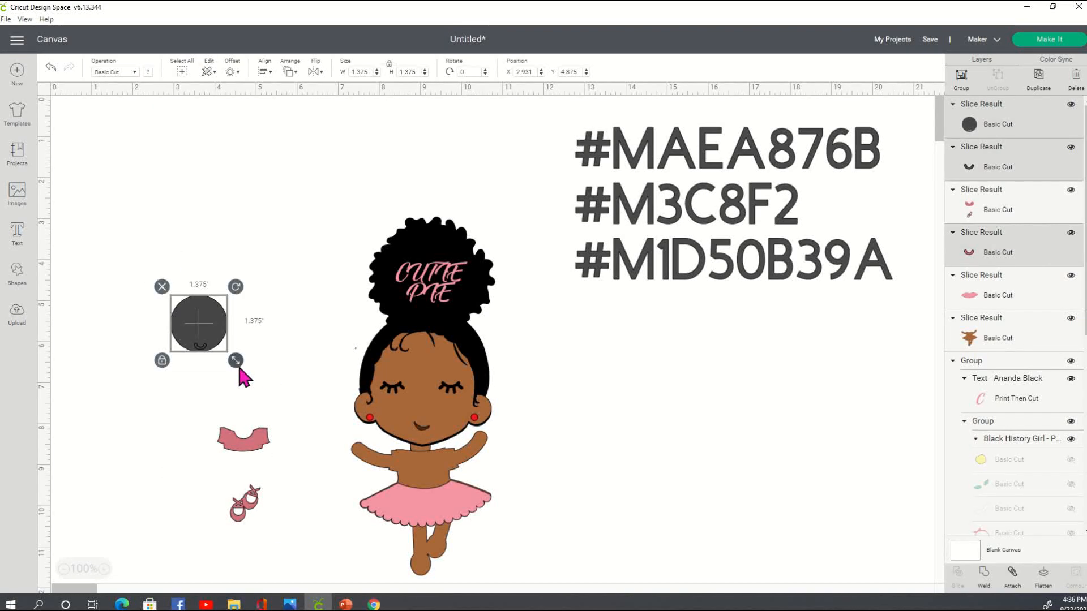
key("Delete")
Step: Place the pink top and shoes on the body, enlarge them to about 1.93 by 3.04 inches and nudge them into alignment
left_click_drag(249, 459, 419, 487)
left_click_drag(468, 572, 477, 587)
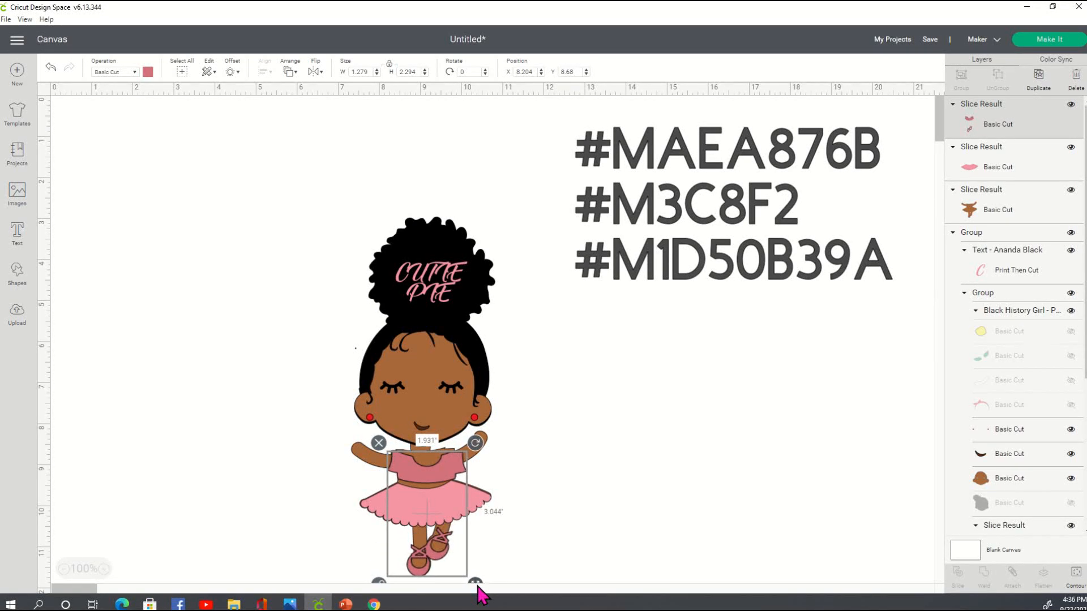
left_click_drag(443, 474, 442, 481)
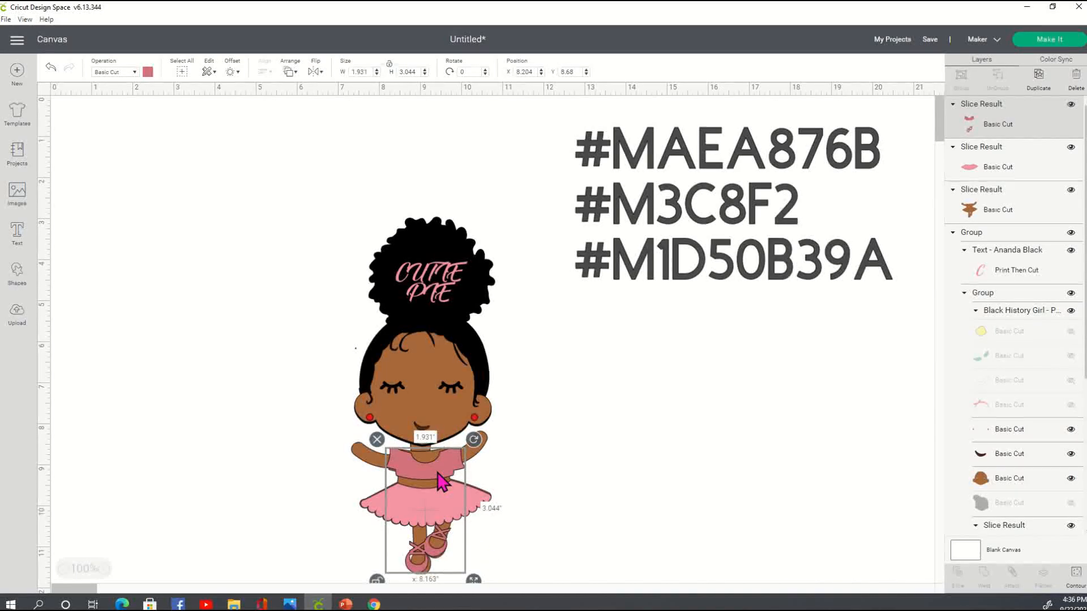
left_click(574, 491)
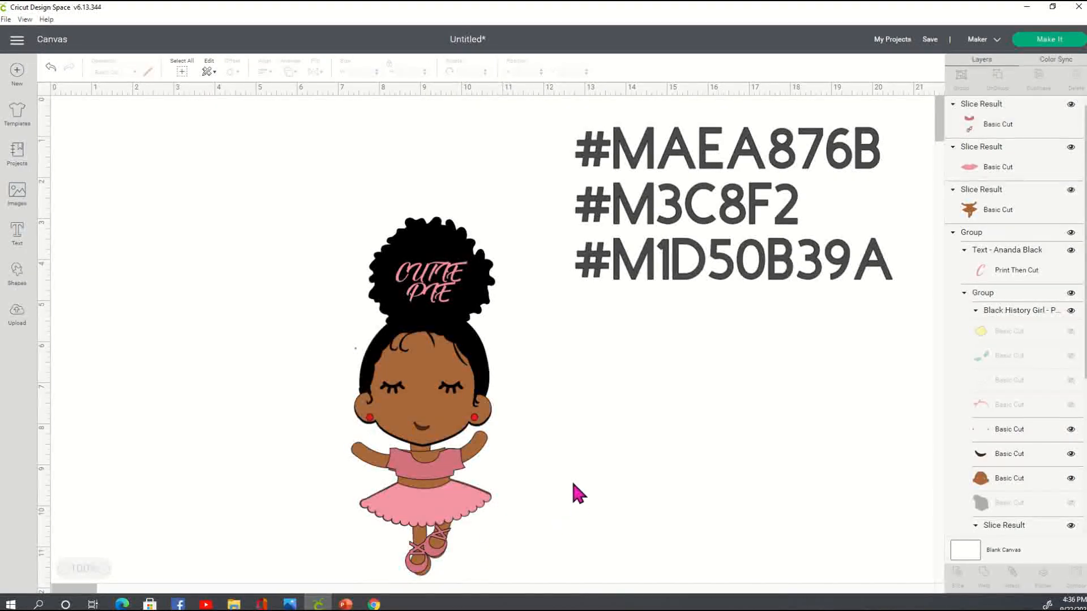
Step: Stretch the dark pink top-and-shoes layer to about 3.141 in high and reposition it over the ballerina's body
scroll(573, 484, "down", 2)
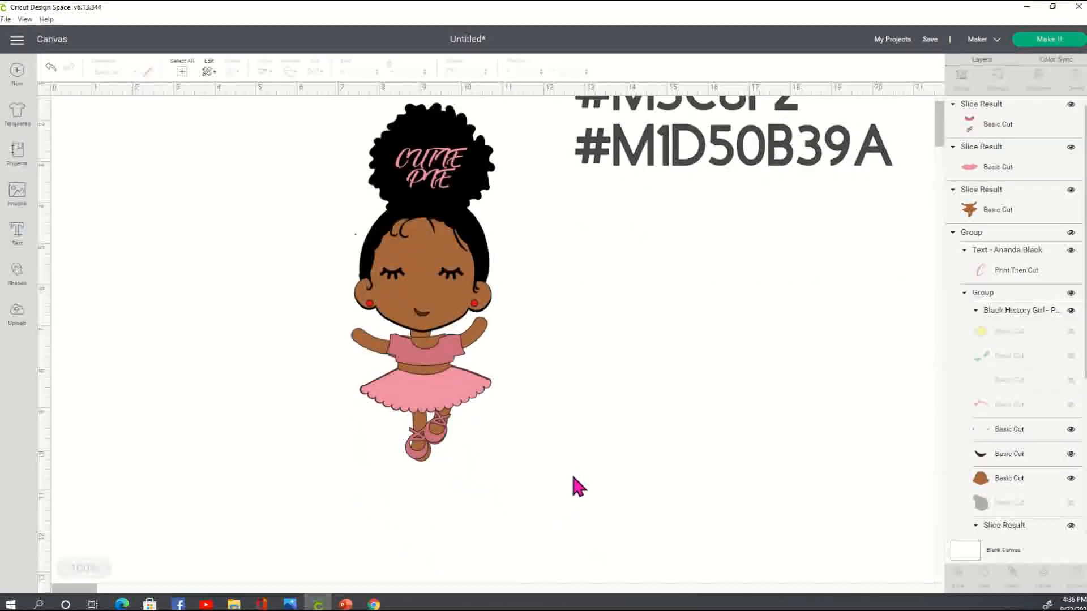
left_click(448, 354)
left_click_drag(448, 353, 439, 353)
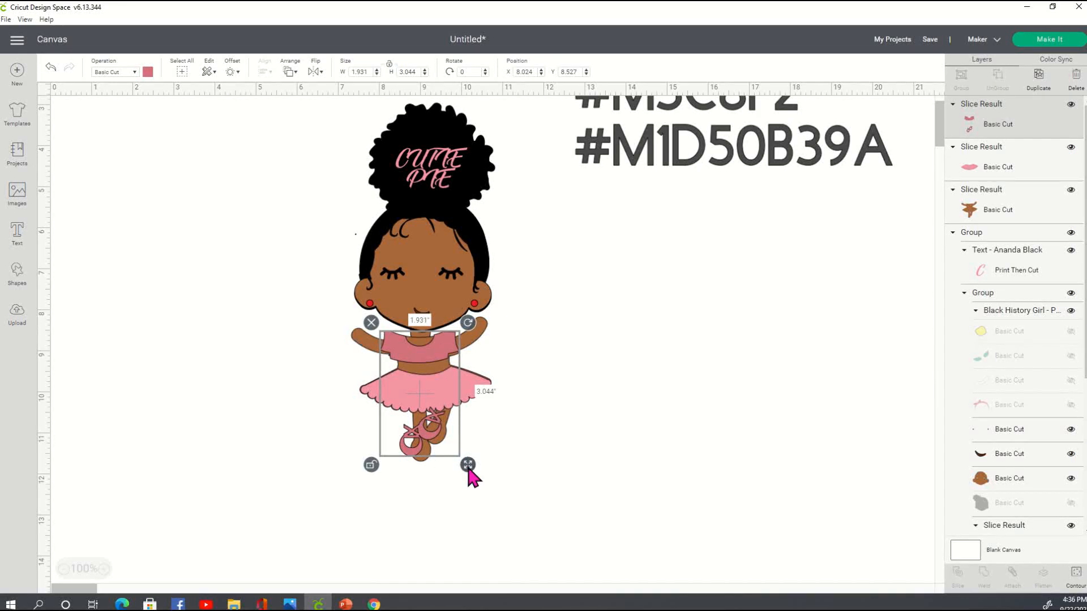
mouse_move(469, 465)
left_mouse_down()
mouse_move(498, 477)
mouse_move(475, 474)
left_mouse_up()
left_click_drag(441, 434, 475, 473)
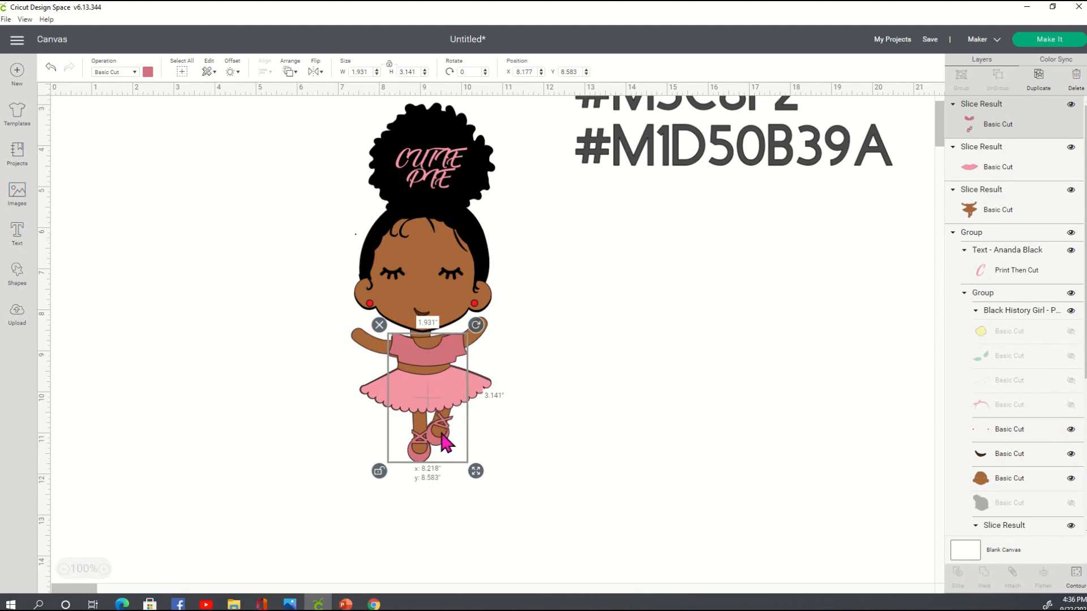
left_click(524, 444)
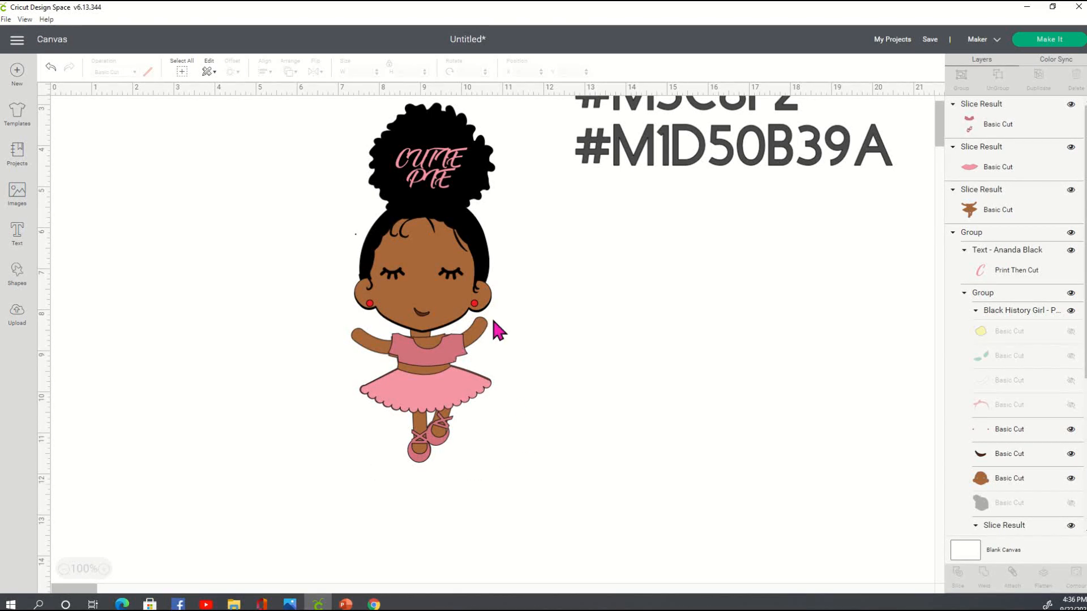
Step: Move the head group up and to the left, off the body, so the neck oval is exposed
left_click_drag(434, 134, 404, 169)
left_click(426, 340)
left_click_drag(422, 335, 422, 335)
left_click(616, 360)
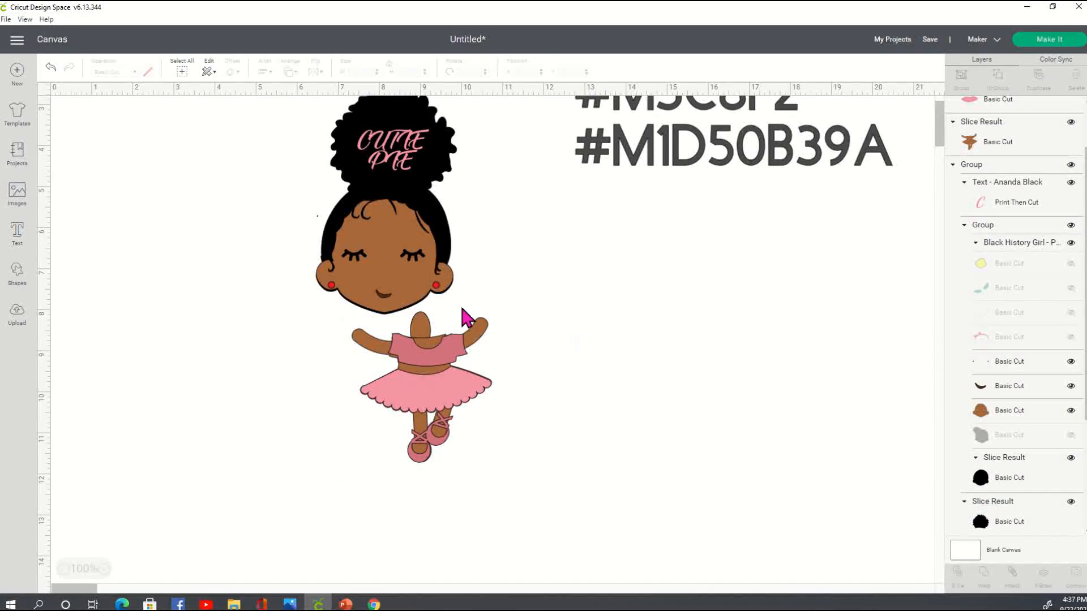
Step: Nudge the brown body layer slightly to about X 7.356, Y 8.184
left_click(424, 310)
left_click(420, 327)
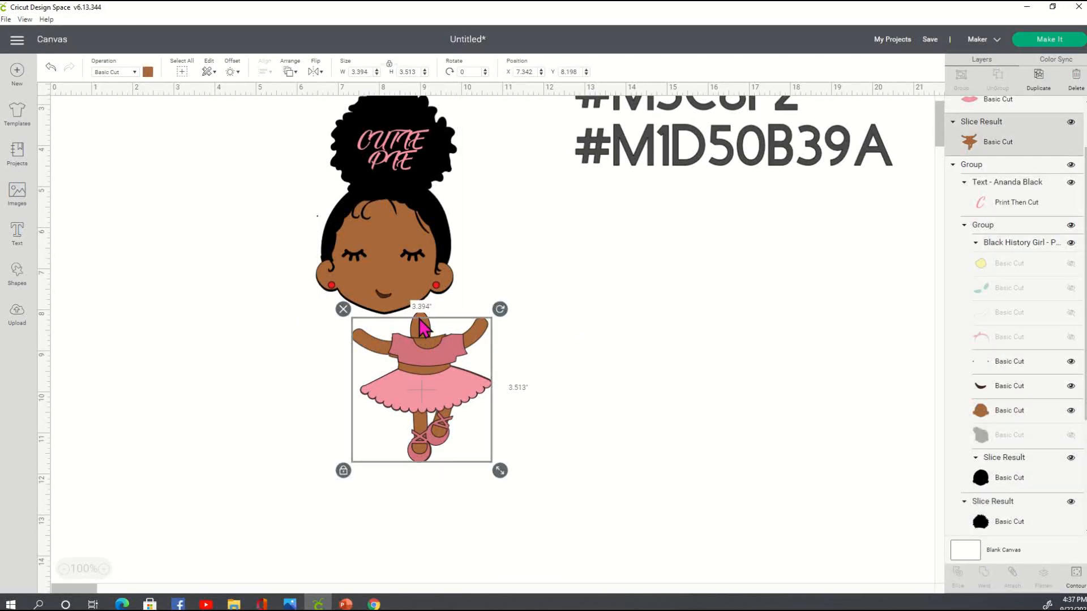
left_click(421, 312)
left_click_drag(424, 321, 425, 321)
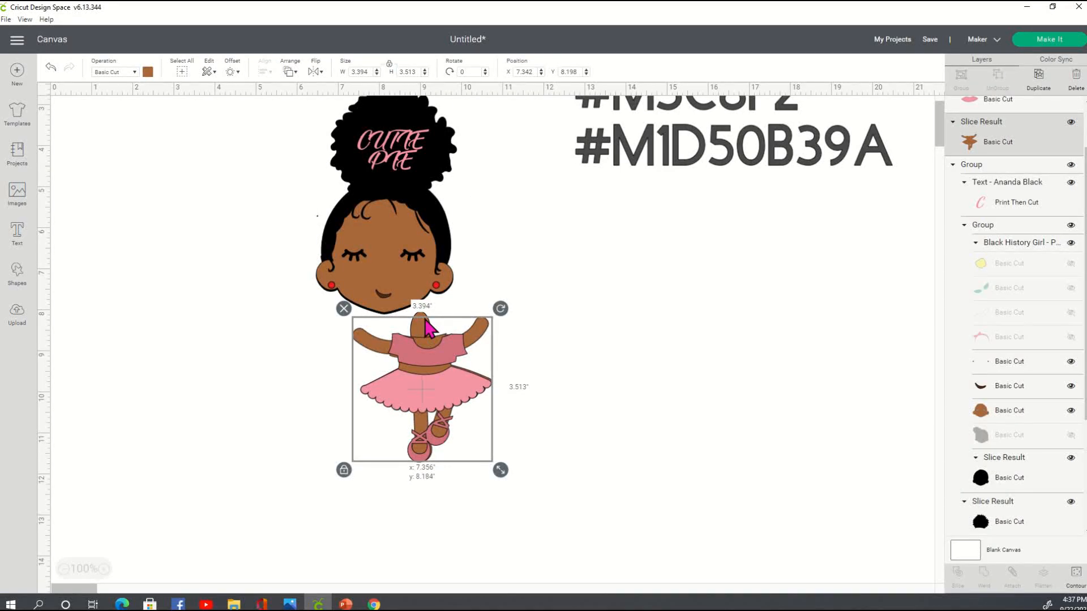
left_click(422, 318)
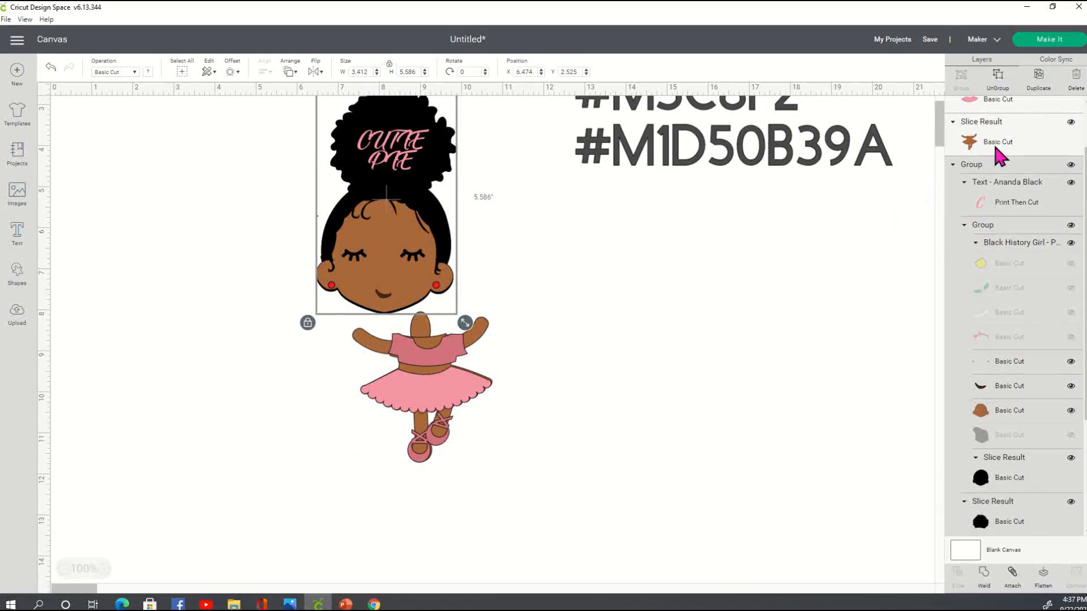
Step: Select the brown neck Circle layer and nudge it right to X 8.864
scroll(1040, 151, "up", 2)
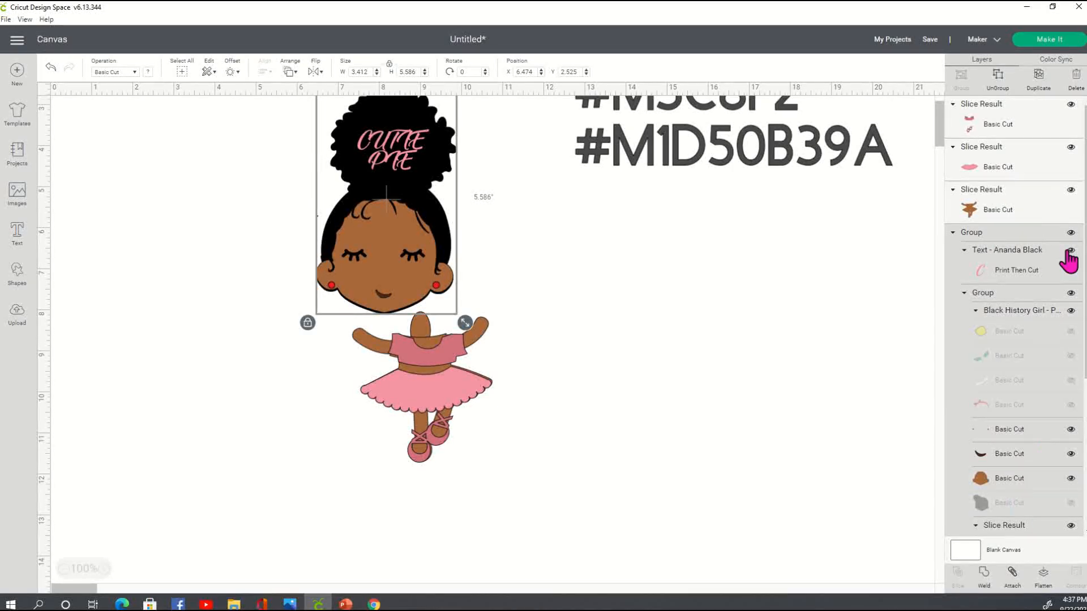
scroll(1019, 480, "down", 5)
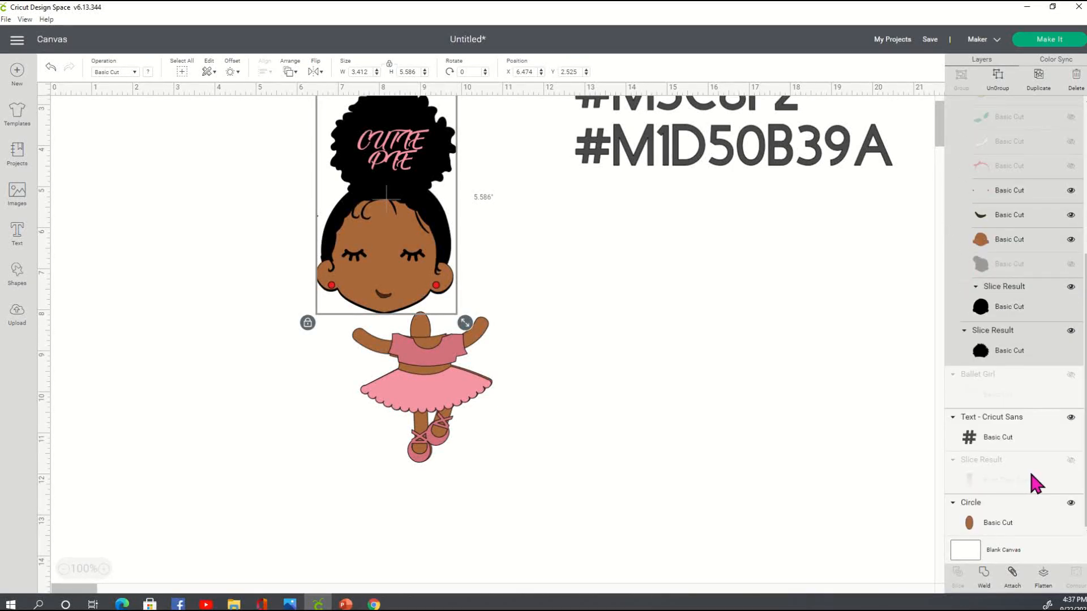
left_click(1007, 523)
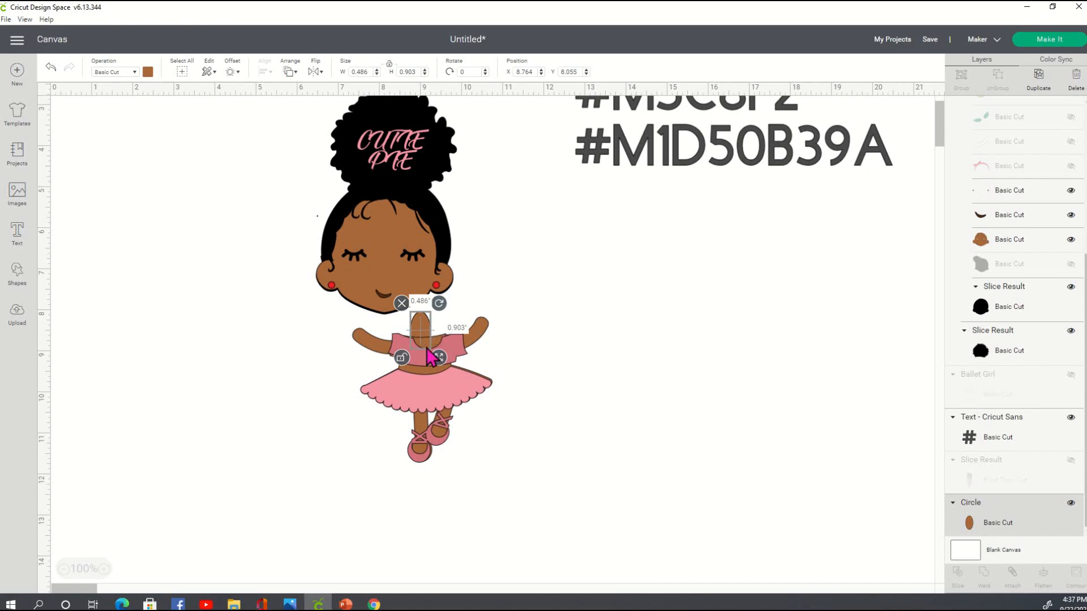
key("Right")
key("Right")
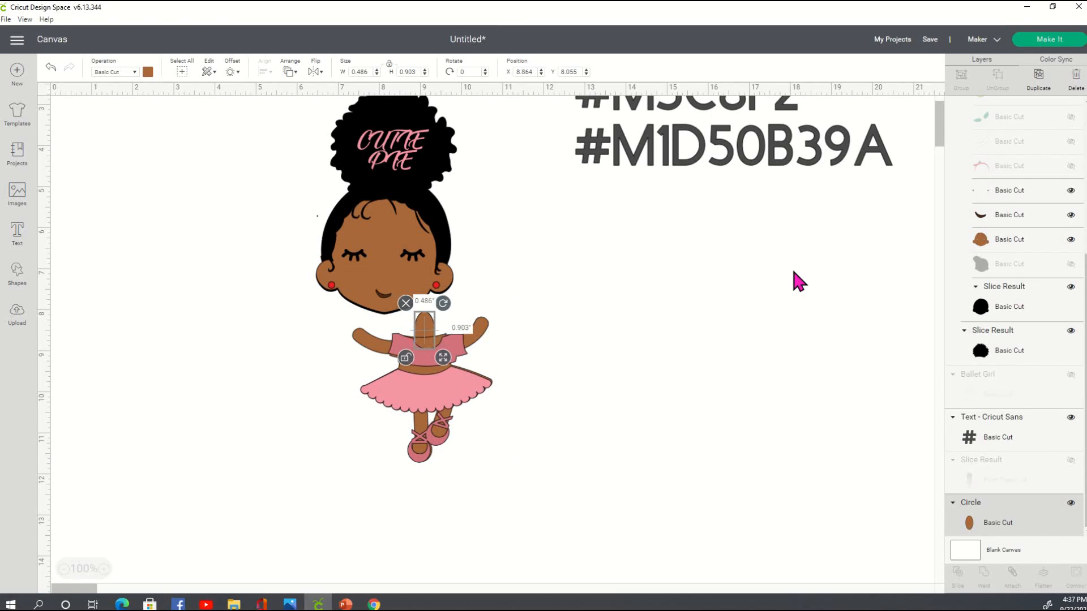
left_click(607, 407)
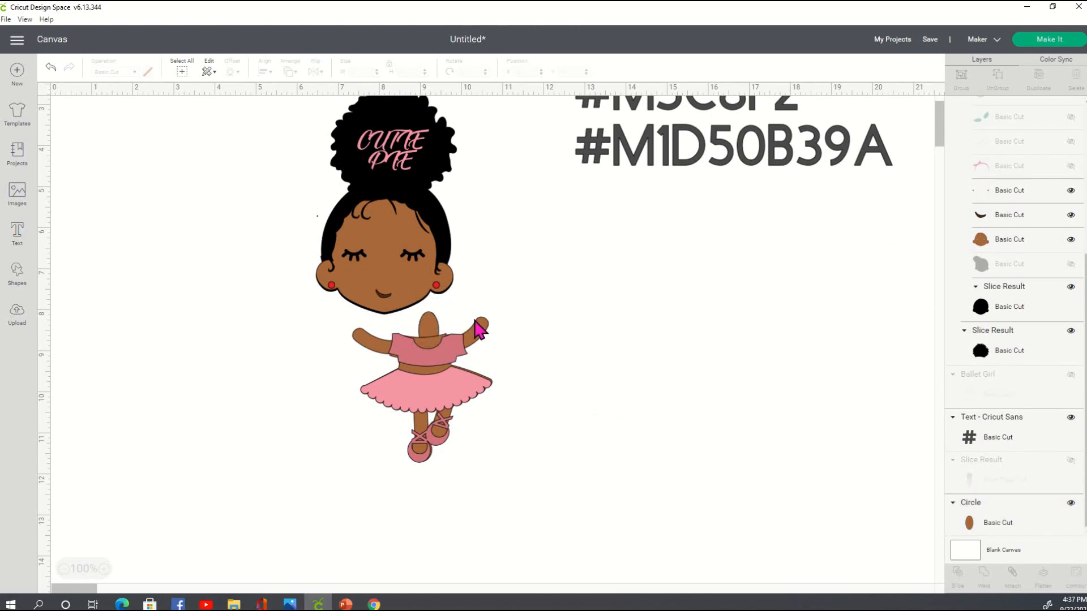
left_click(1011, 523)
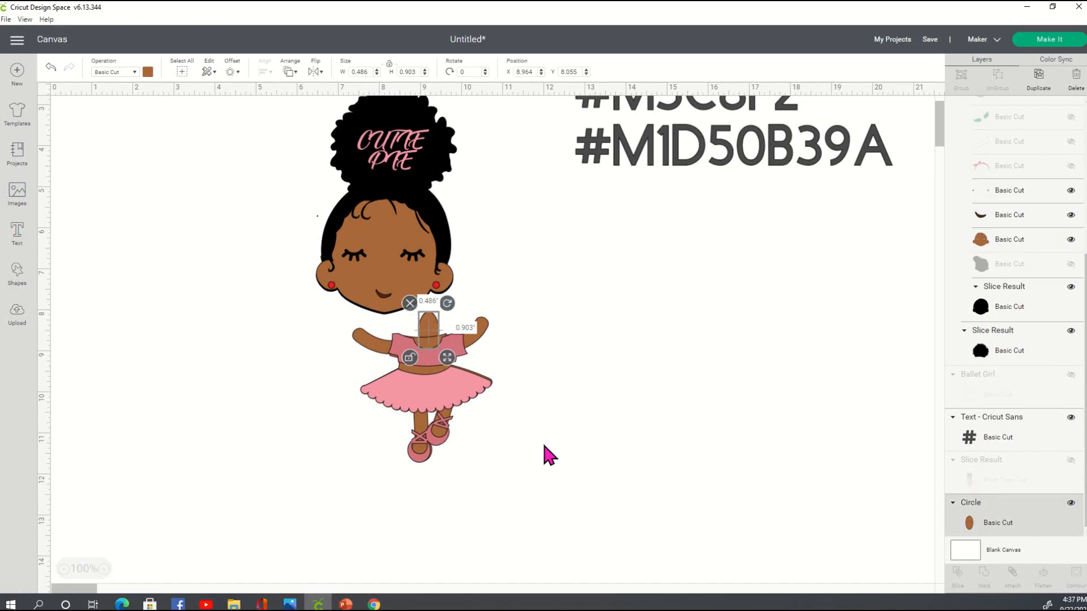
key("Left")
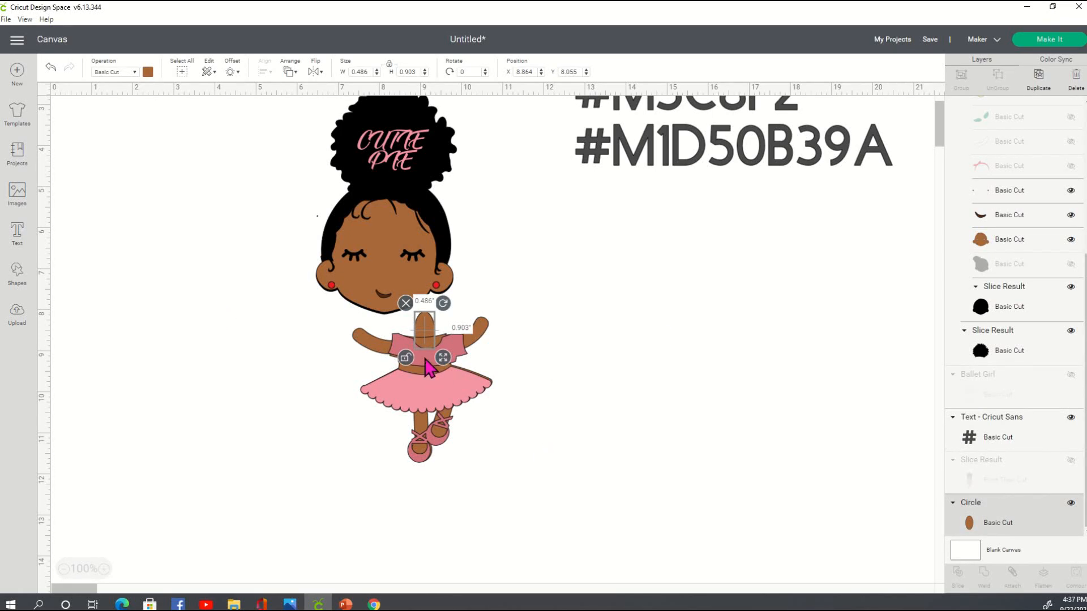
Step: Move the head group far to the left so it no longer overlaps the body and neck pieces
left_click(437, 327)
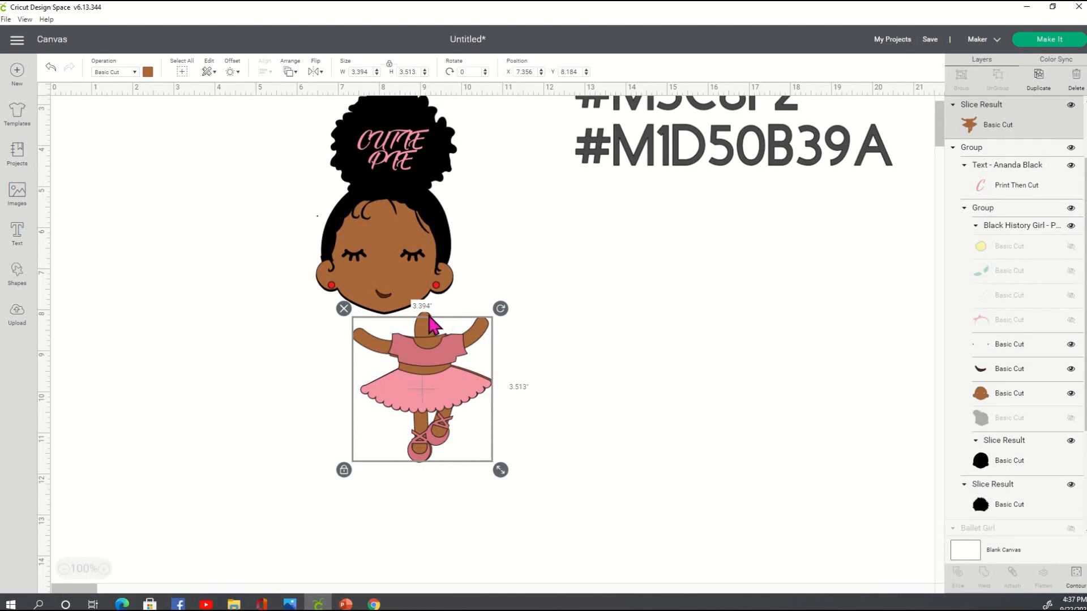
left_click(428, 313)
left_click_drag(366, 252, 190, 258)
Step: Shift the neck oval slightly right to about X 8.92 so it sits centred in the neckline
left_click(424, 335)
left_click(428, 324)
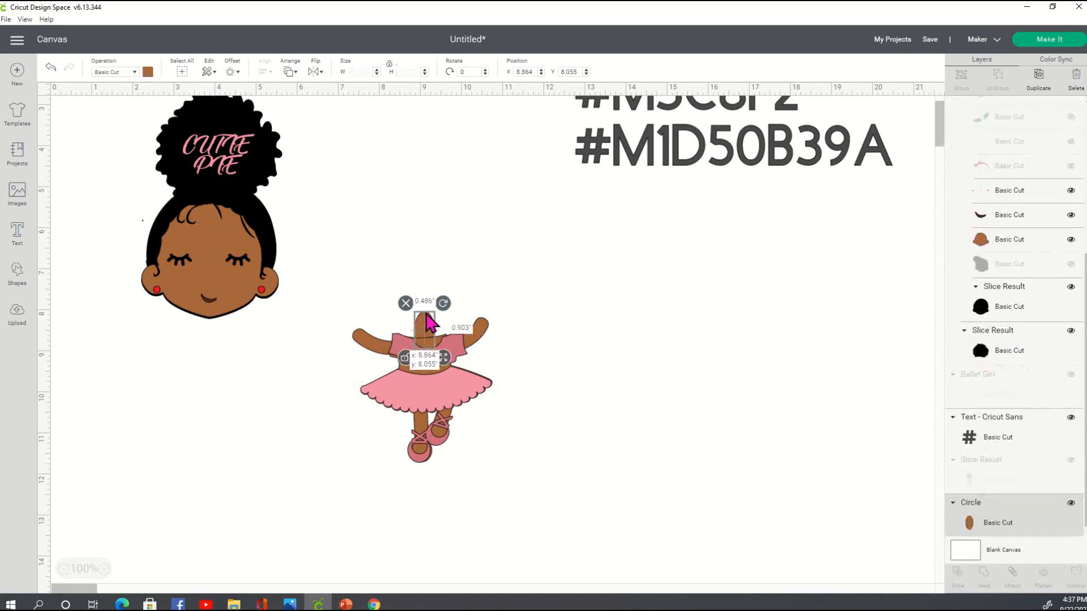
left_click_drag(428, 317, 430, 318)
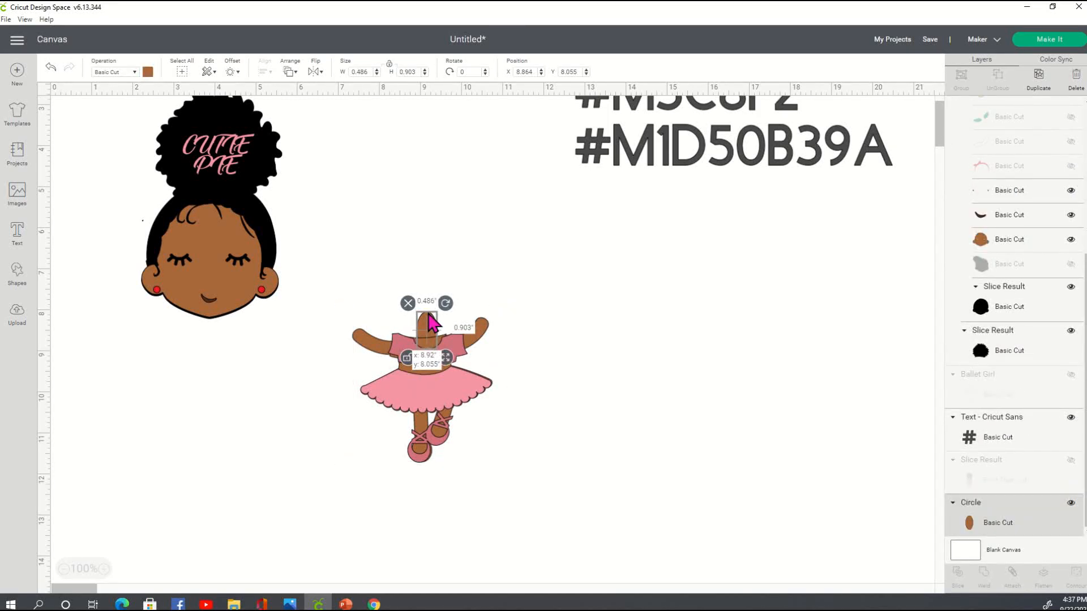
left_click(492, 342)
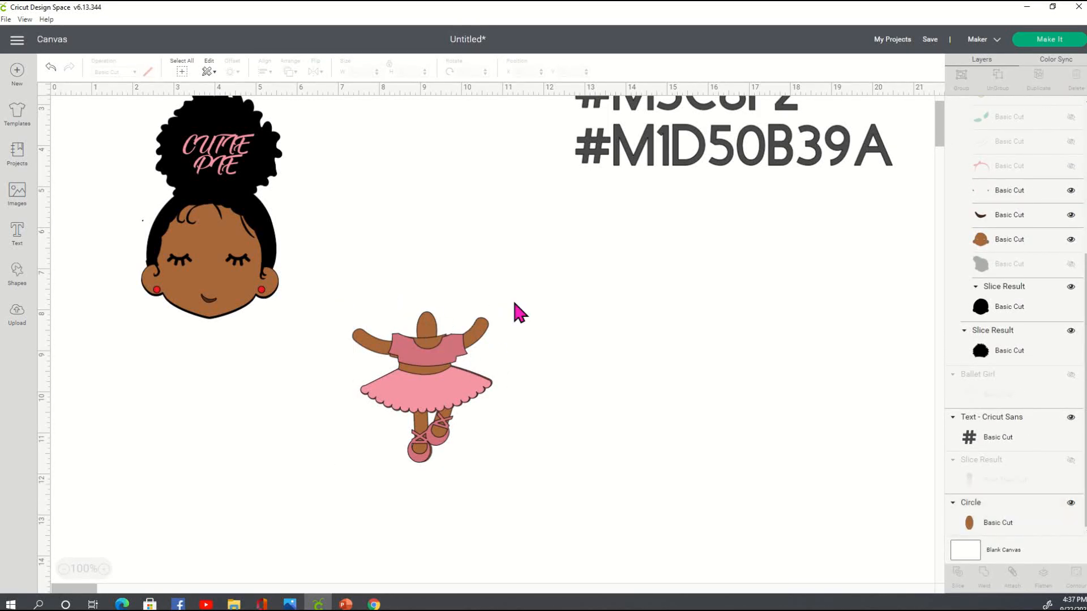
Step: Move all body and neck pieces down together by about 1.1 in and place the head group back on the neck
left_click_drag(343, 296, 596, 500)
left_click_drag(412, 403, 412, 450)
left_click_drag(249, 262, 447, 327)
left_click(613, 379)
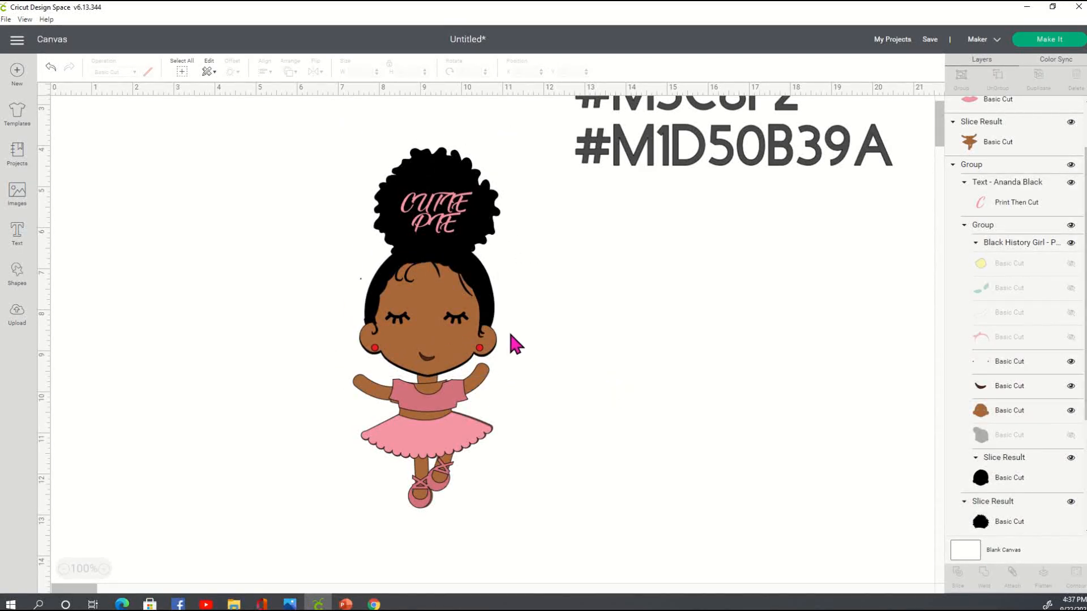
Step: Scale the head group down proportionally and recentre it on the neck, slightly overlapping it
left_click(473, 198)
left_click_drag(509, 380, 451, 321)
left_click(563, 359)
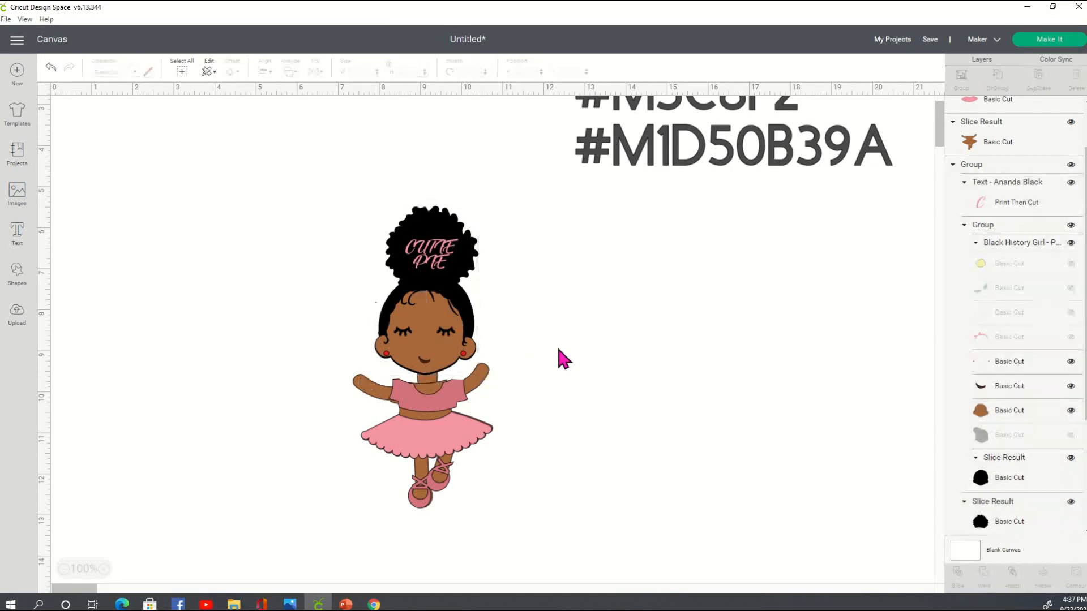
left_click(444, 366)
left_click(613, 445)
left_click_drag(450, 348, 446, 347)
left_click(703, 371)
left_click(614, 368)
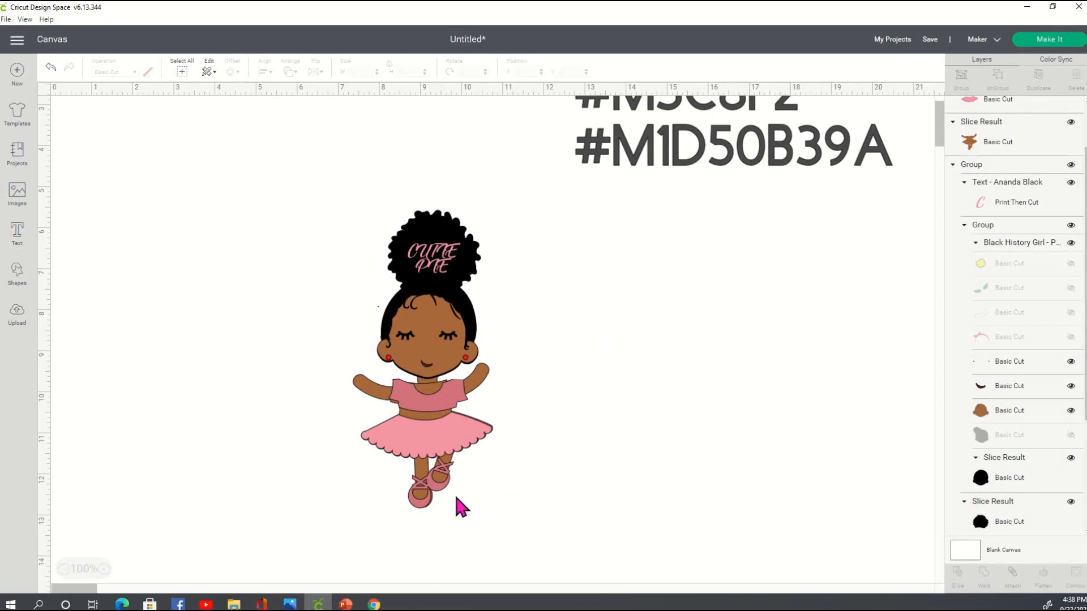
Step: Refit the top-and-shoes layer over the body at about X 8.246, Y 9.666, sized about 1.931 by 3.196 in
left_click(428, 510)
left_click_drag(428, 509, 430, 509)
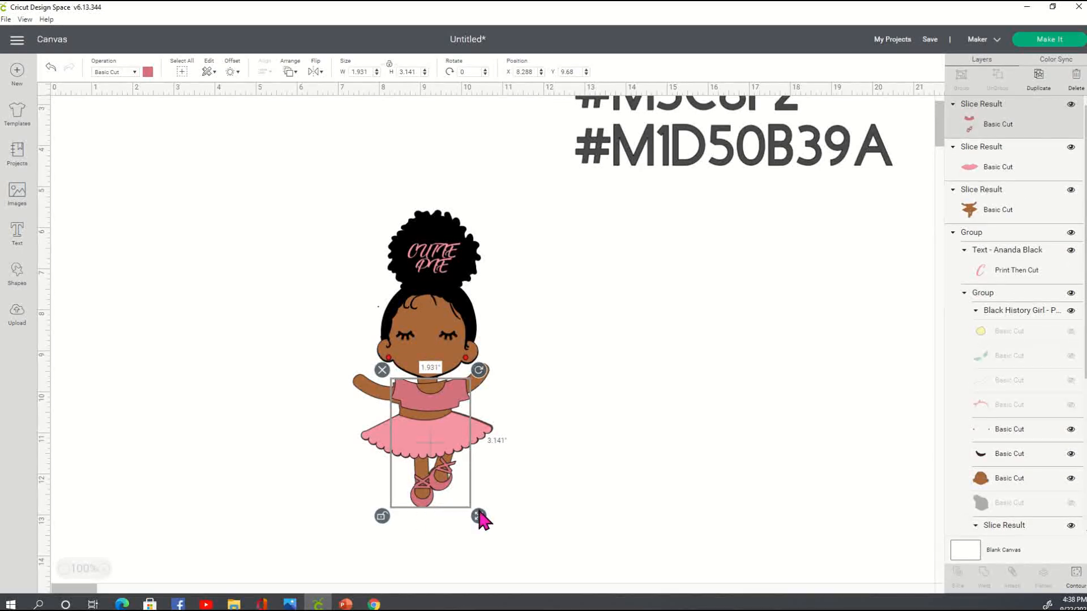
left_click_drag(479, 515, 475, 515)
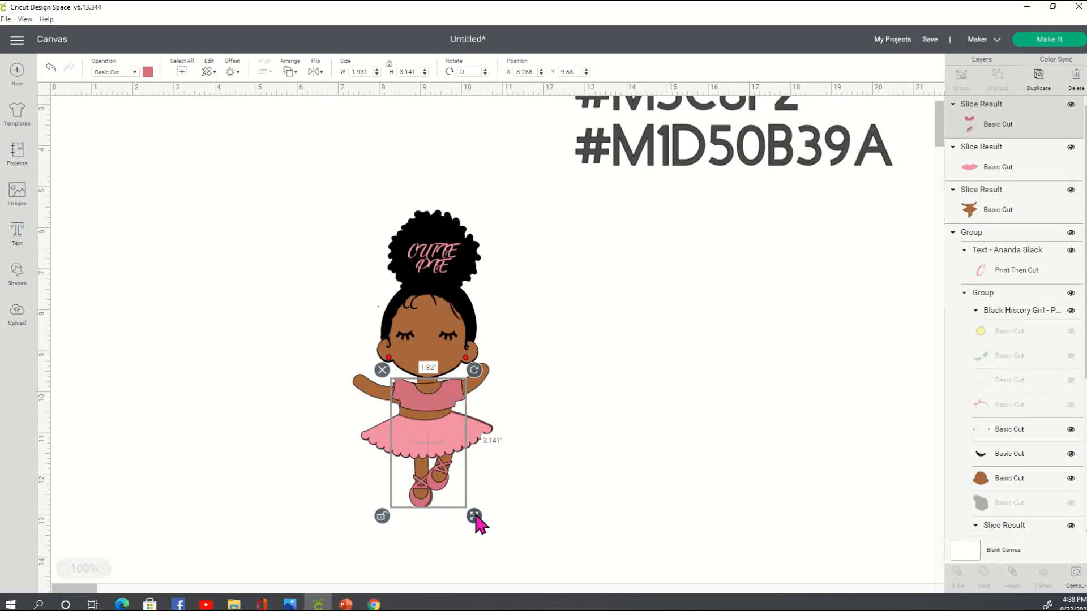
left_click(628, 495)
left_click_drag(447, 408, 447, 407)
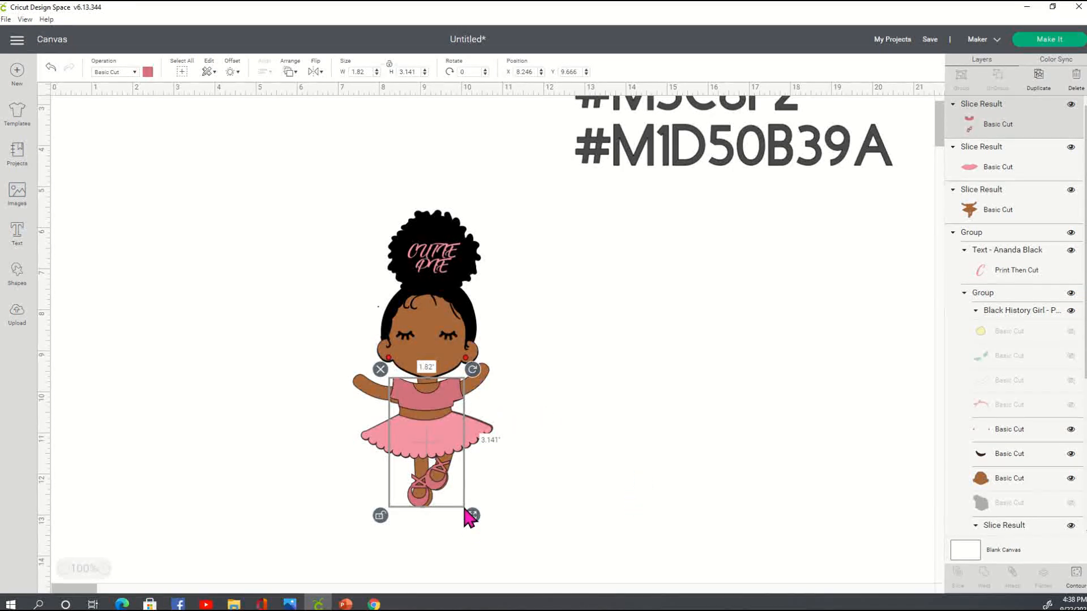
left_click_drag(473, 516, 478, 520)
left_click(558, 498)
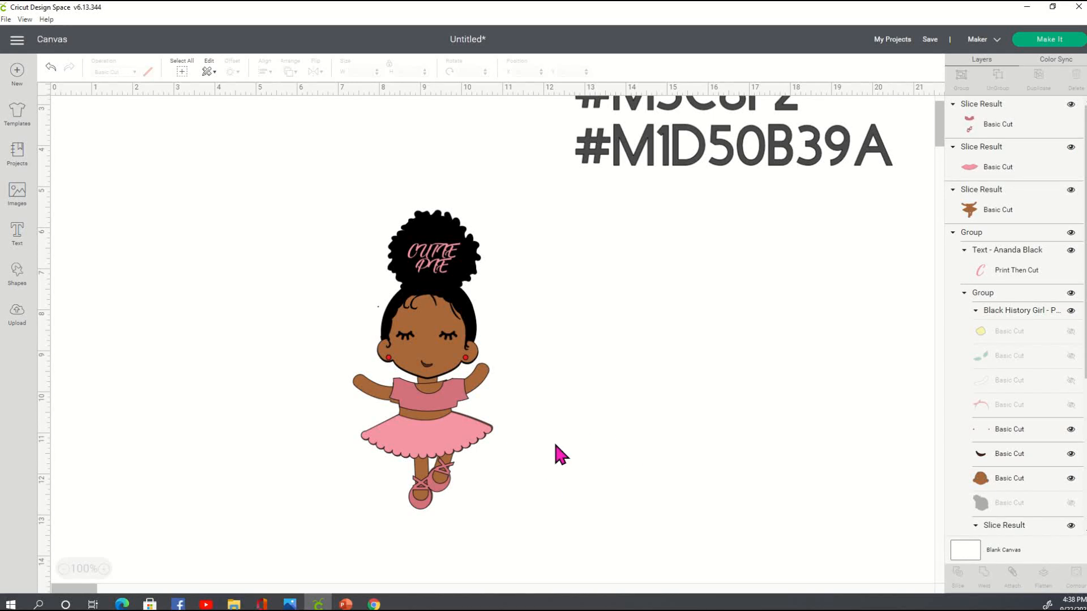
Step: Lower the top-and-shoes layer to about Y 9.805 and the brown body layer to about Y 9.407
left_click(432, 412)
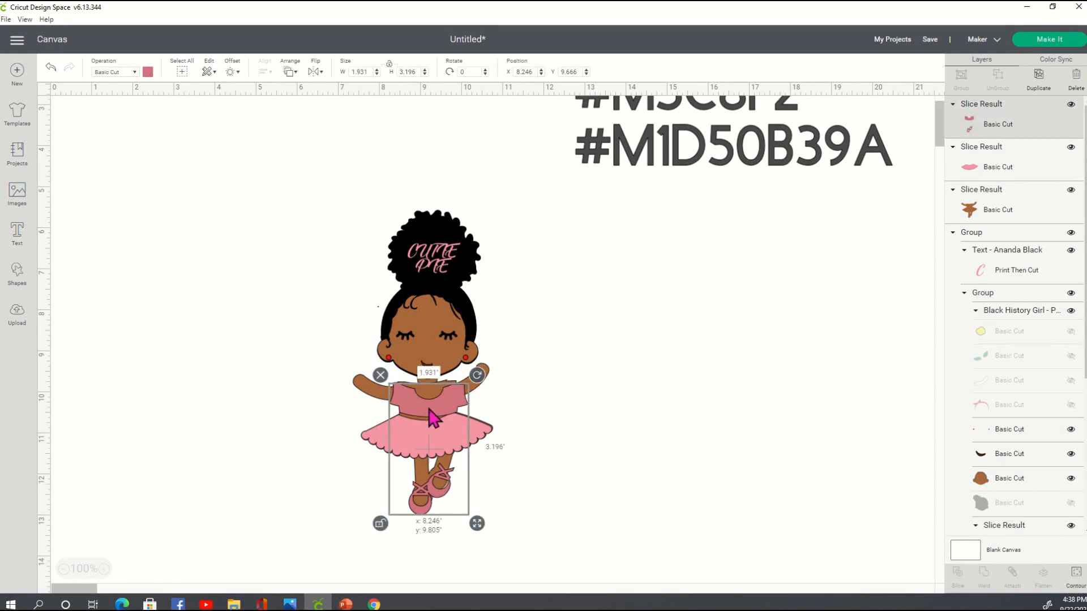
left_click(631, 422)
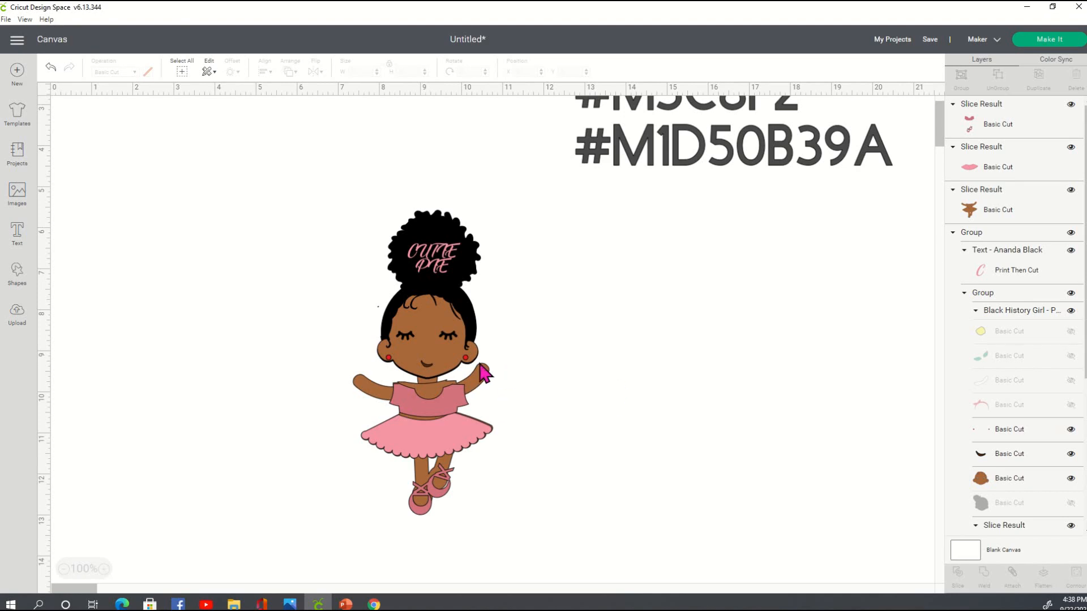
left_click(486, 388)
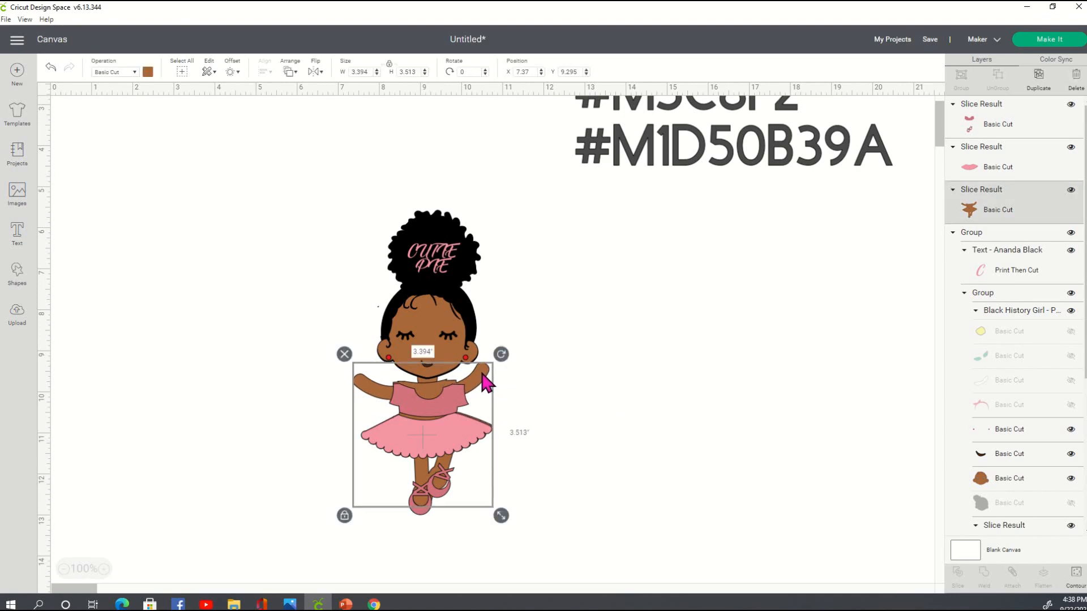
left_click_drag(482, 373, 485, 381)
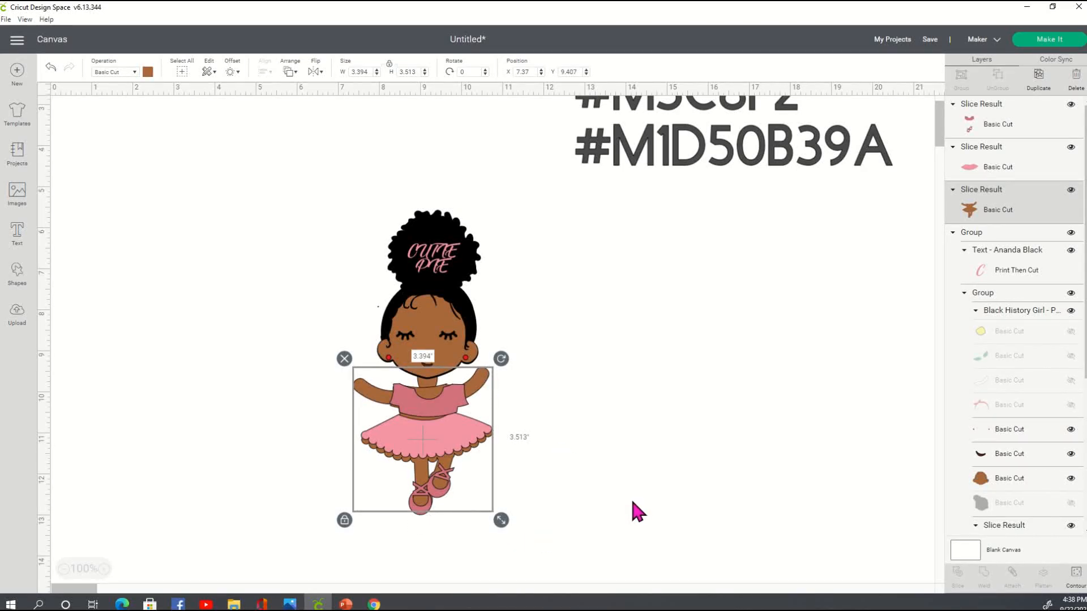
left_click(637, 510)
Step: Enlarge the light pink skirt layer slightly so it covers the brown showing along its hem
left_click(426, 449)
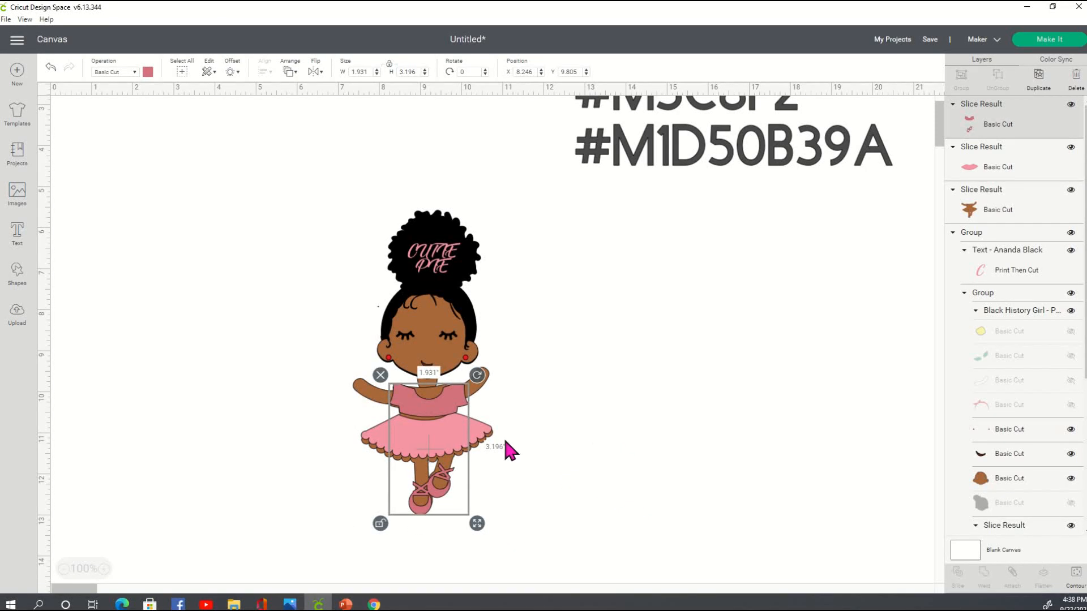
left_click(480, 447)
left_click_drag(503, 469, 507, 474)
left_click(603, 448)
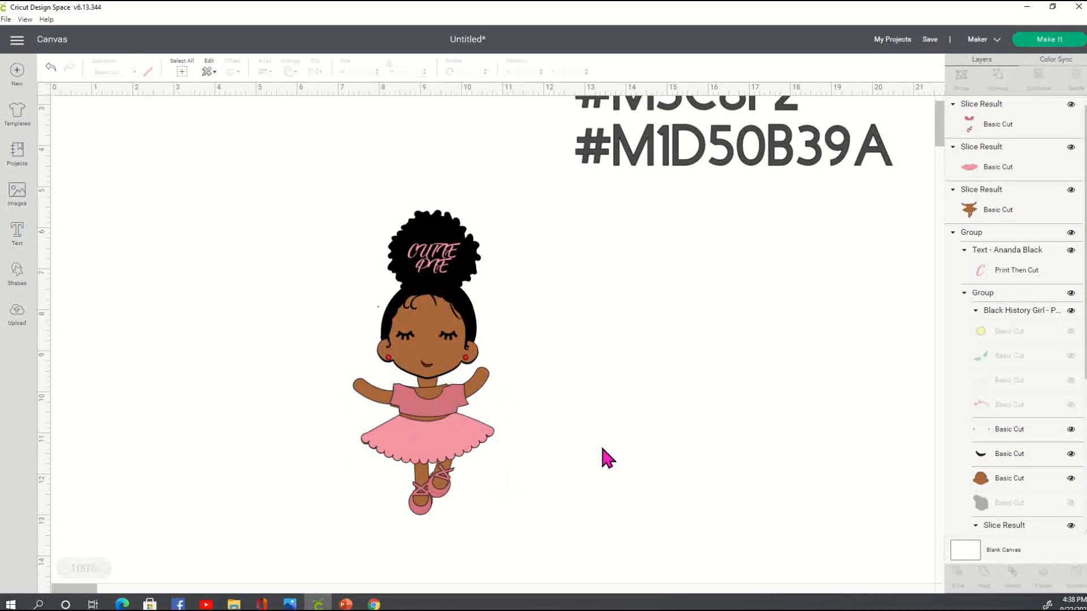
Step: Narrow the top-and-shoes layer to about 1.876 in wide and reposition it at about X 8.232, Y 9.86
left_click(432, 499)
left_click_drag(480, 527, 480, 532)
left_click(586, 510)
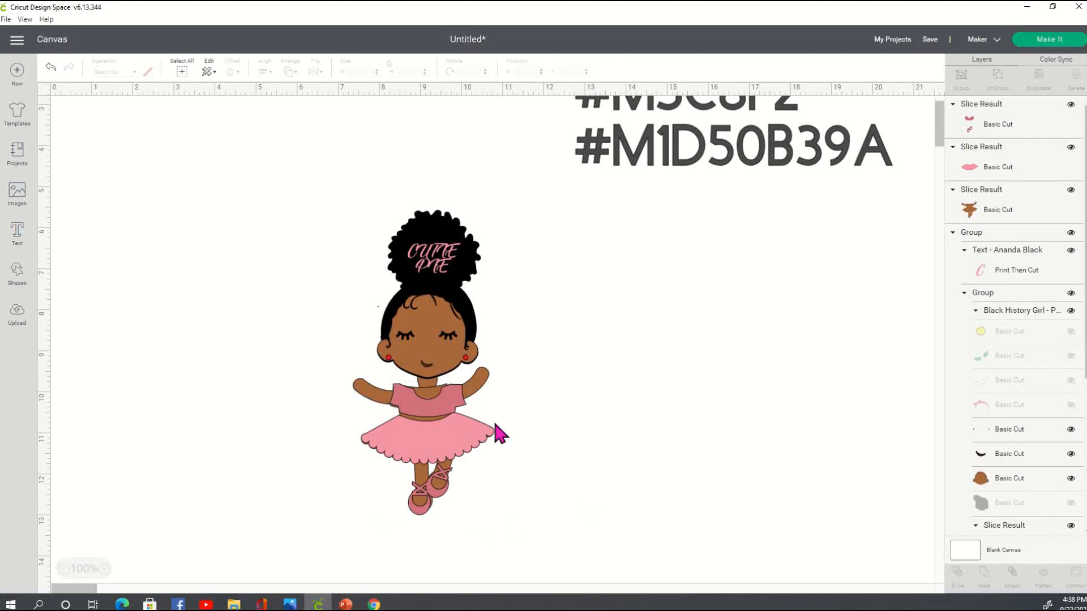
left_click(453, 400)
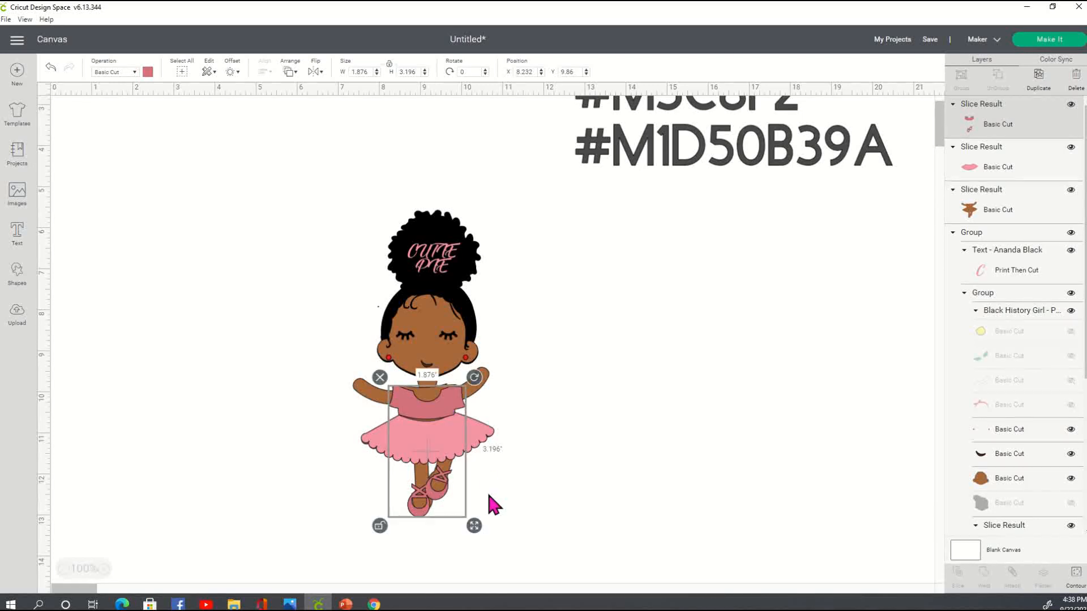
left_click(517, 490)
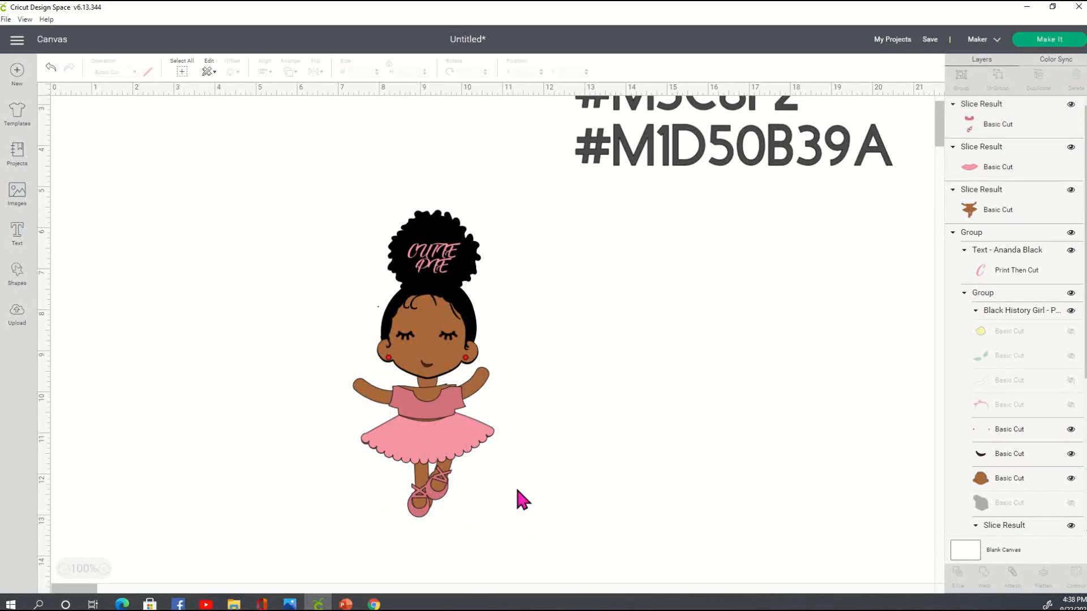
Step: Resize the top-and-shoes layer to about 1.751 by 3.224 in and reposition it at about X 8.343, Y 9.68
left_click(445, 407)
mouse_move(447, 412)
left_mouse_down()
mouse_move(451, 491)
mouse_move(360, 456)
mouse_move(424, 428)
mouse_move(431, 488)
mouse_move(445, 409)
left_mouse_up()
left_click_drag(473, 521, 478, 529)
left_click_drag(477, 525, 473, 524)
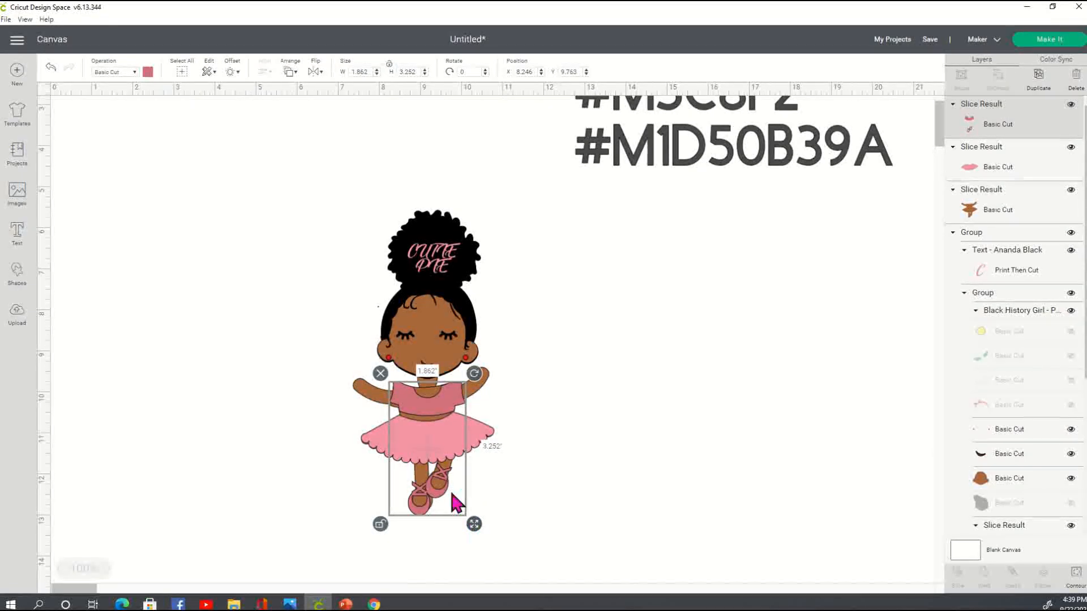
left_click_drag(445, 488, 451, 484)
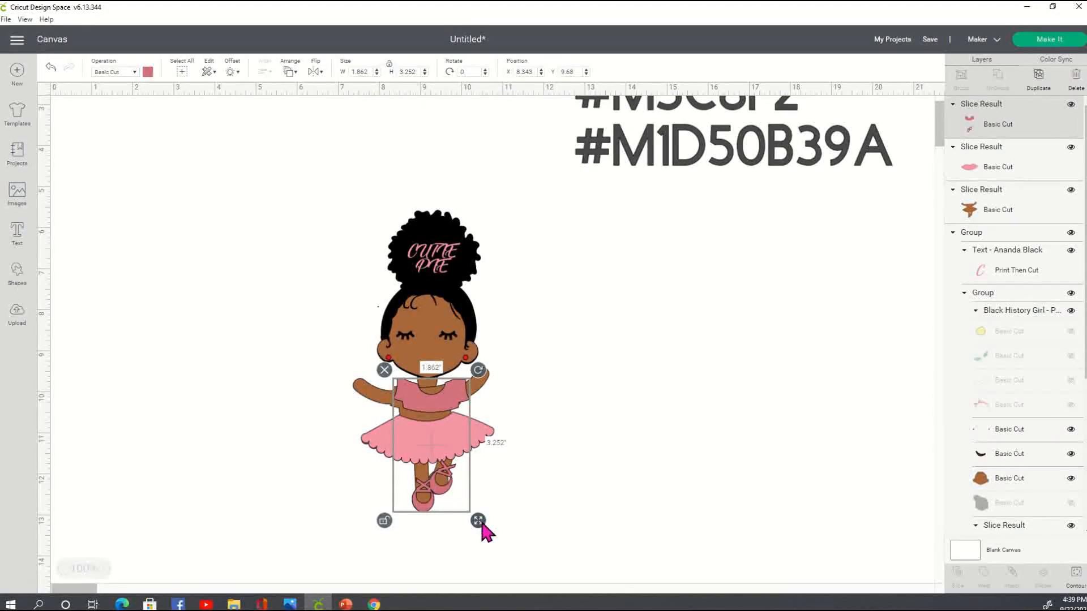
left_click_drag(481, 522, 476, 522)
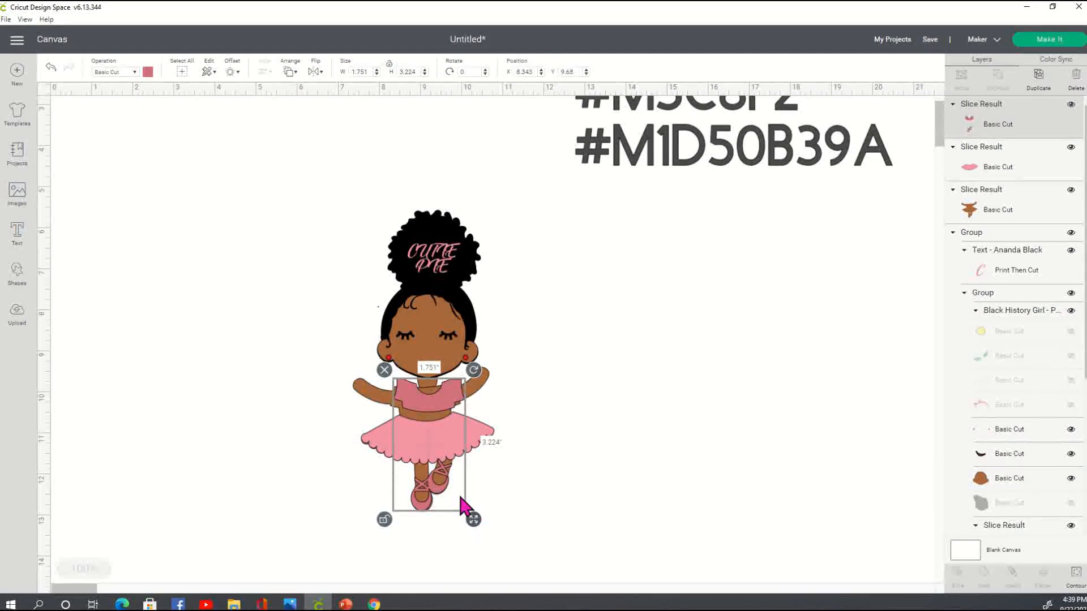
left_click(550, 482)
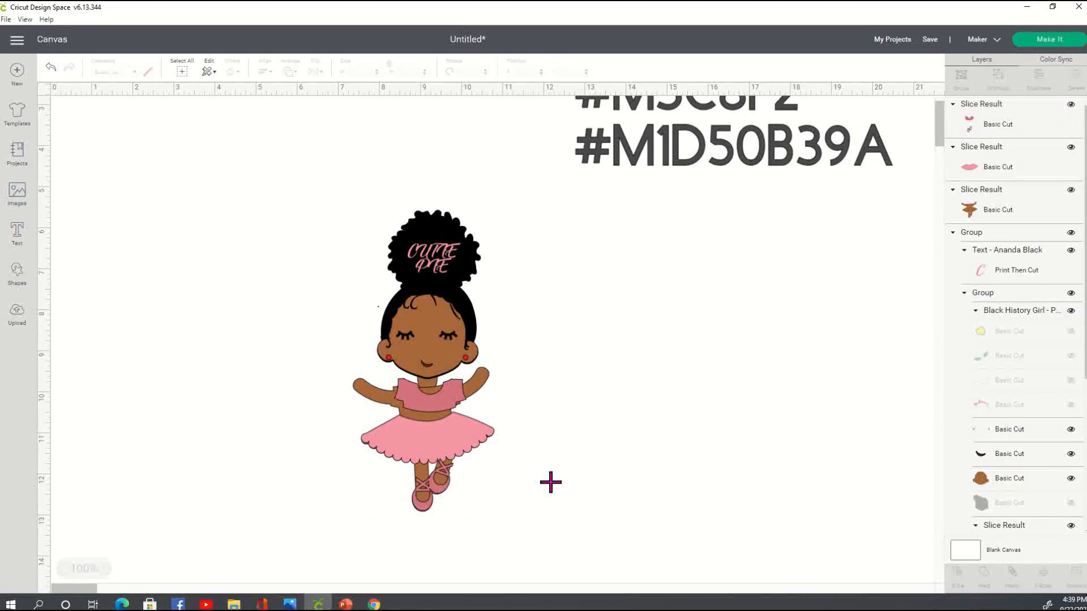
Step: Move the top-and-shoes layer beside the doll and slice it with a square over the top to separate it from the shoes
left_click_drag(446, 412, 645, 382)
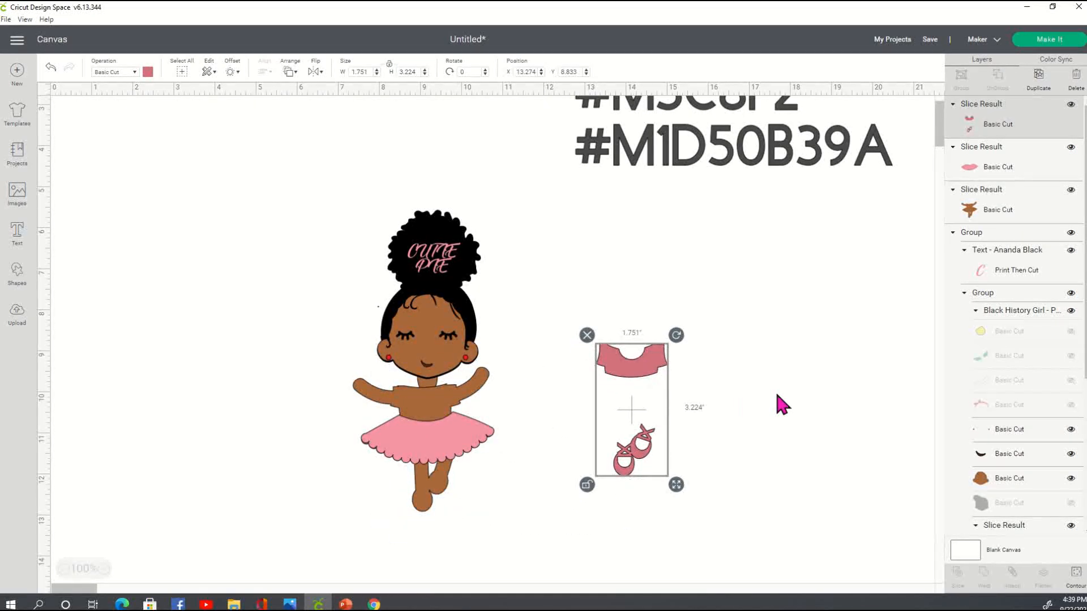
left_click(750, 391)
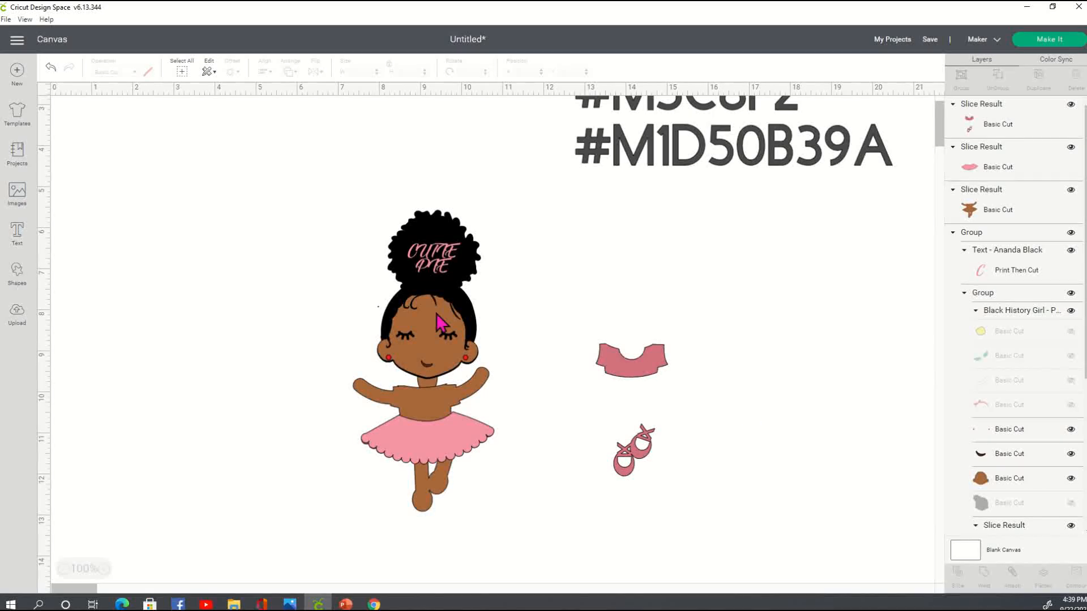
left_click(17, 277)
left_click(64, 170)
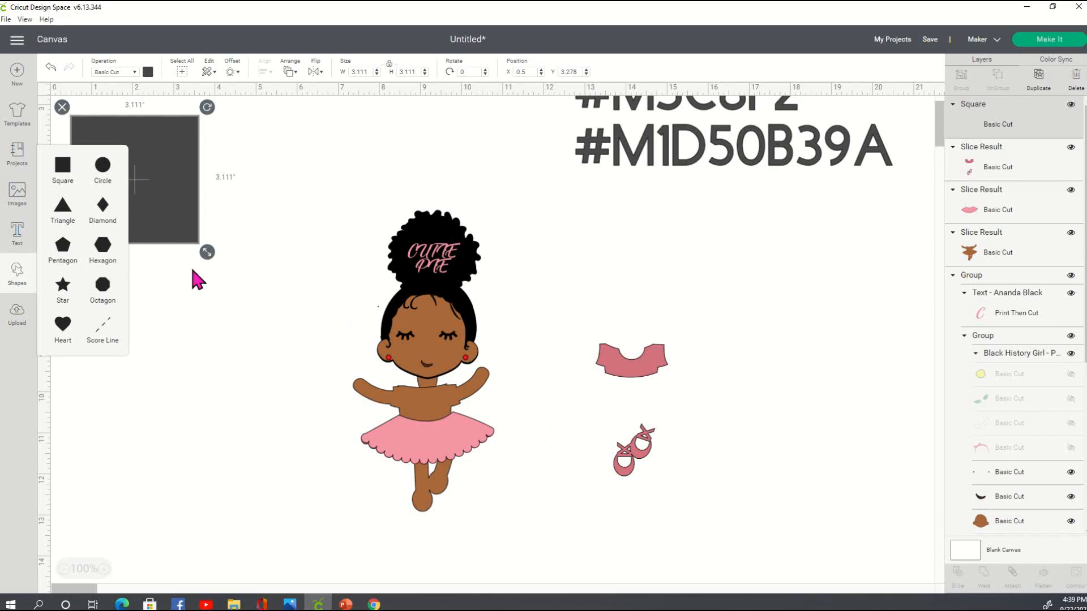
left_click_drag(180, 198, 661, 372)
left_click(630, 457, "shift")
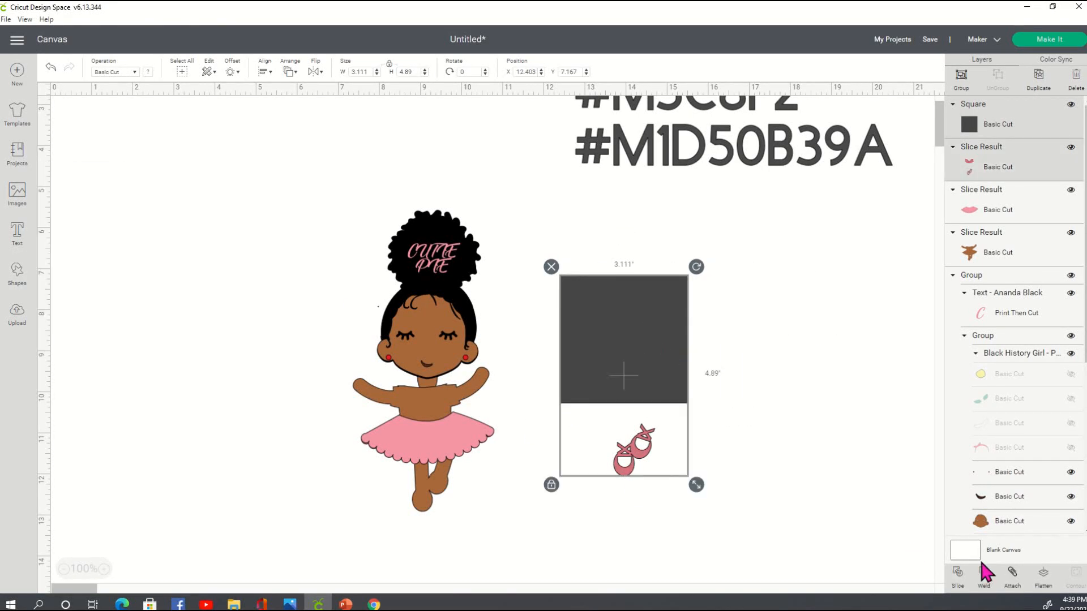
left_click(790, 409)
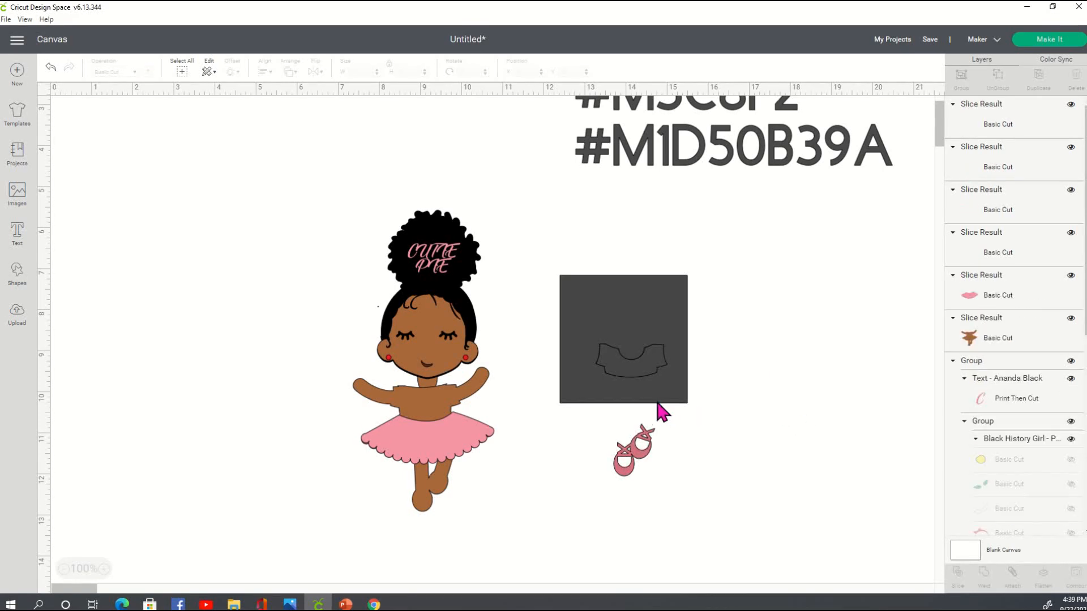
Step: Delete the leftover dark square and the dark top-shaped cut-out from the slice
left_click_drag(653, 405, 826, 369)
left_click(729, 233)
left_click(781, 300)
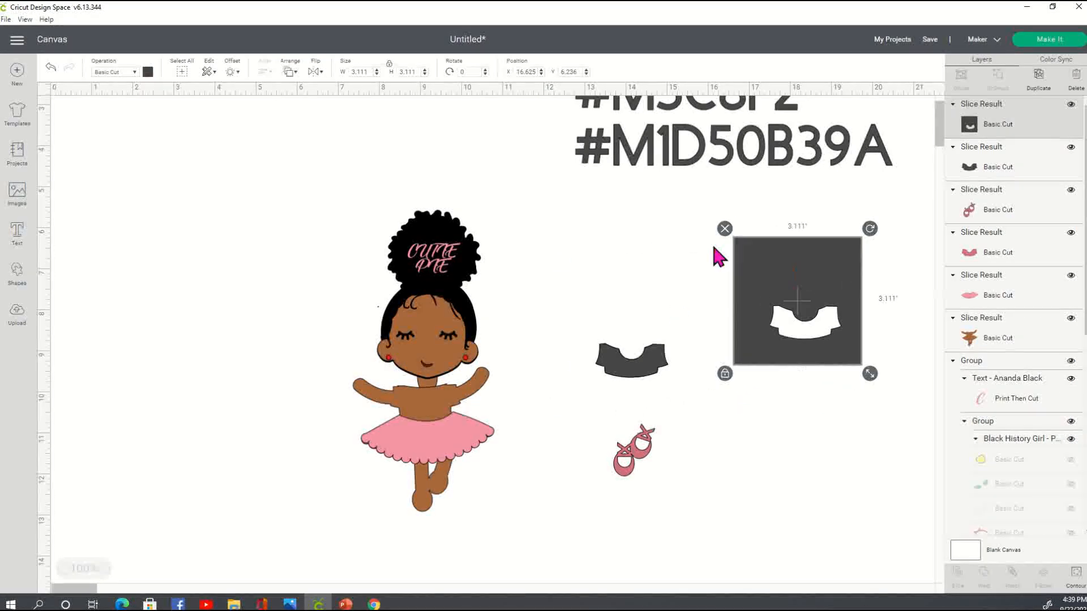
left_click(725, 230)
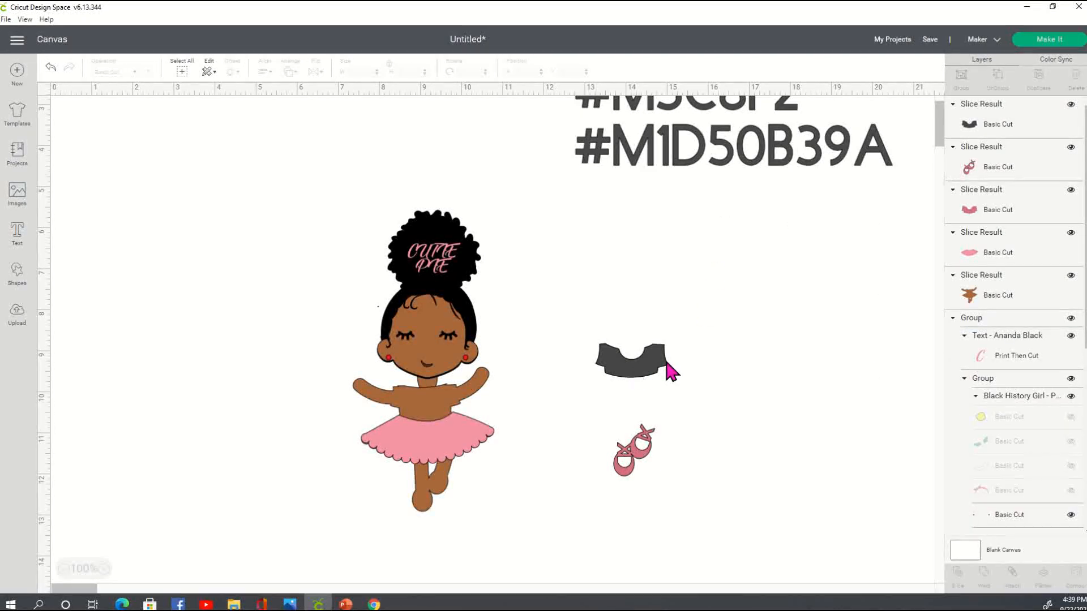
left_click_drag(619, 371, 754, 357)
left_click(722, 322)
Step: Place the separated pink top back on the ballerina's torso at about X 8.19, Y 9.777
left_click_drag(631, 362, 478, 435)
left_click(626, 301)
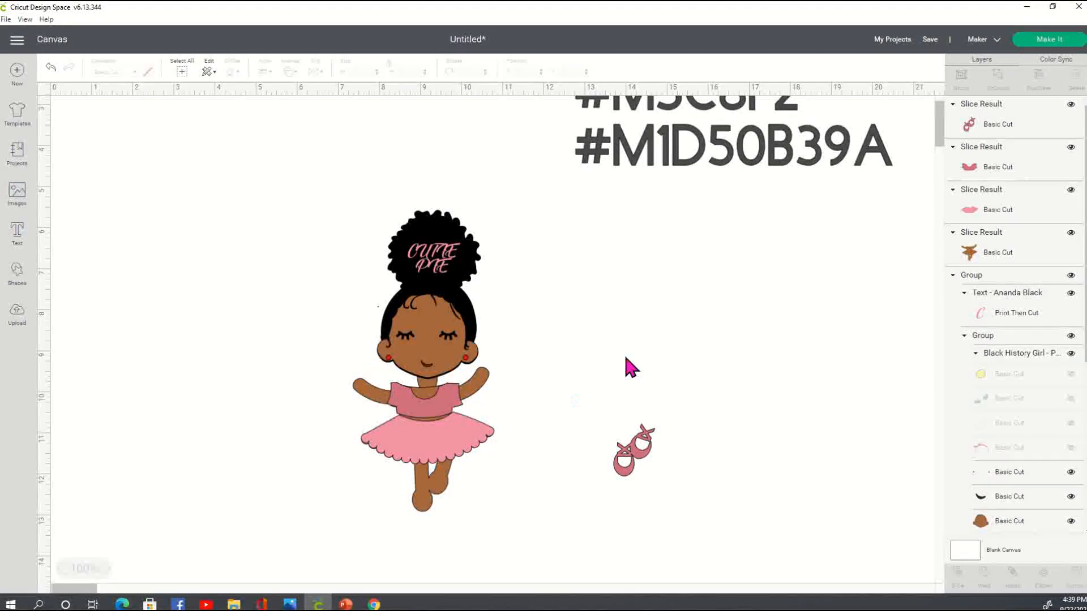
left_click(451, 415)
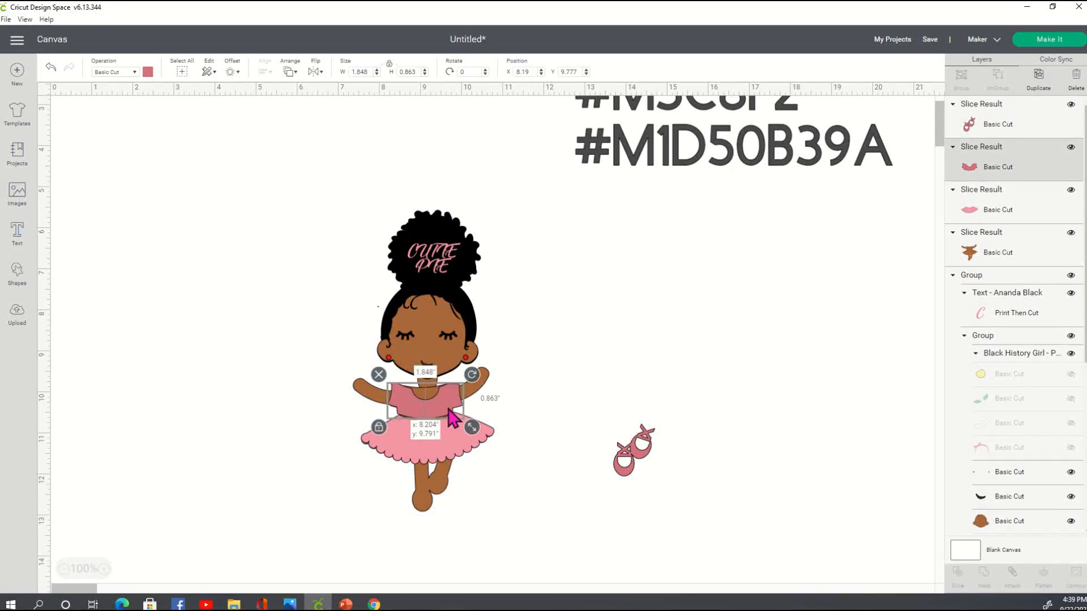
Step: Lower the head group to about Y 5.75 and center it over the neck
left_click(488, 356)
left_click_drag(460, 318, 459, 361)
left_click(507, 347)
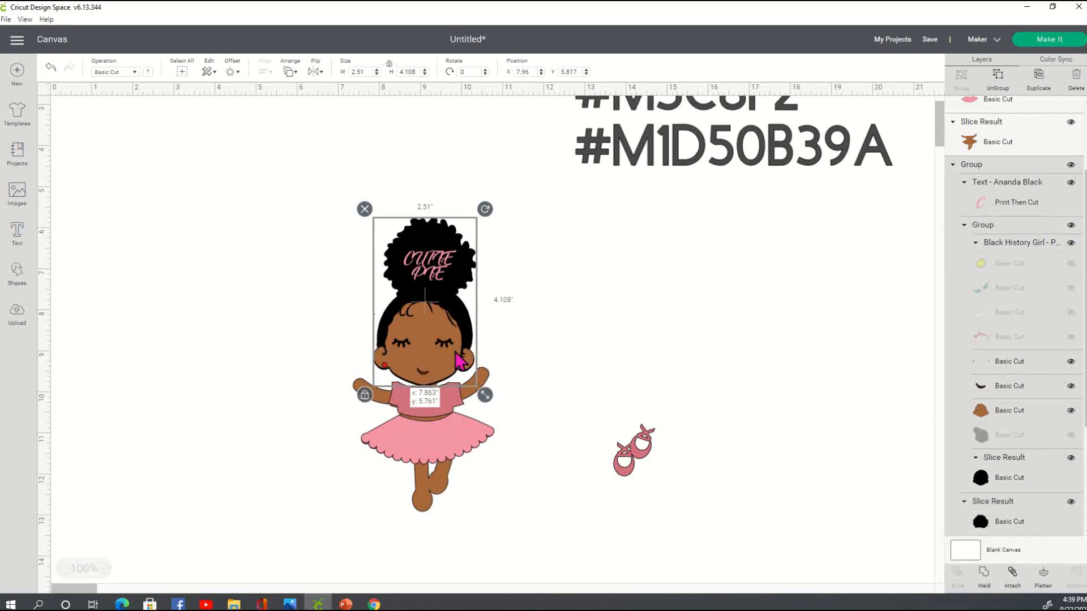
left_click(512, 413)
left_click_drag(468, 371, 463, 363)
left_click(622, 375)
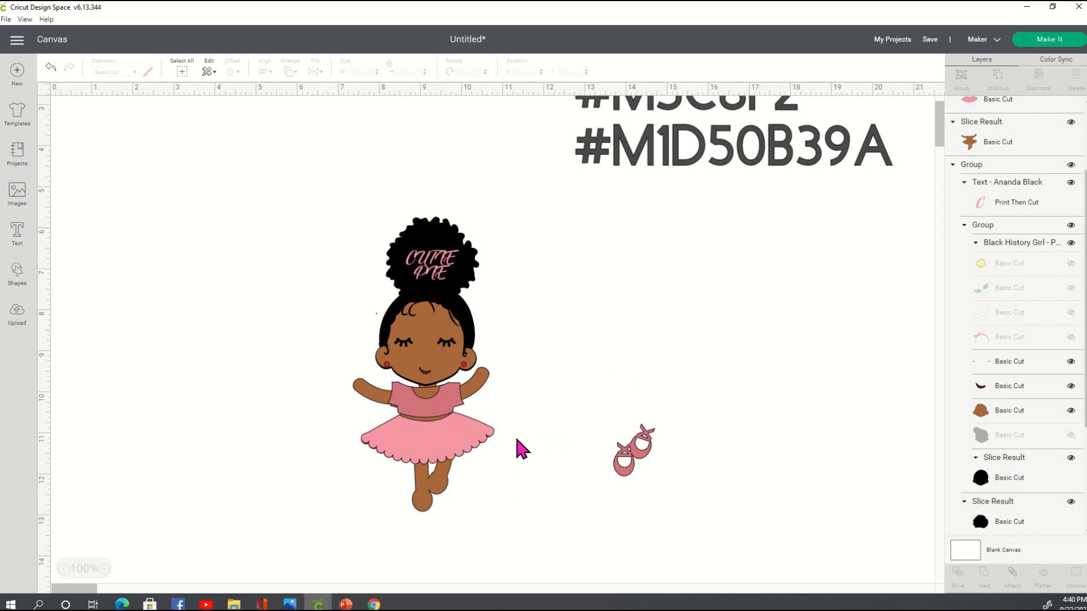
Step: Place the ballet shoes on the ballerina's feet and scale them to about 1.07 by 1.36 in
left_click_drag(626, 453, 426, 494)
left_click(457, 492)
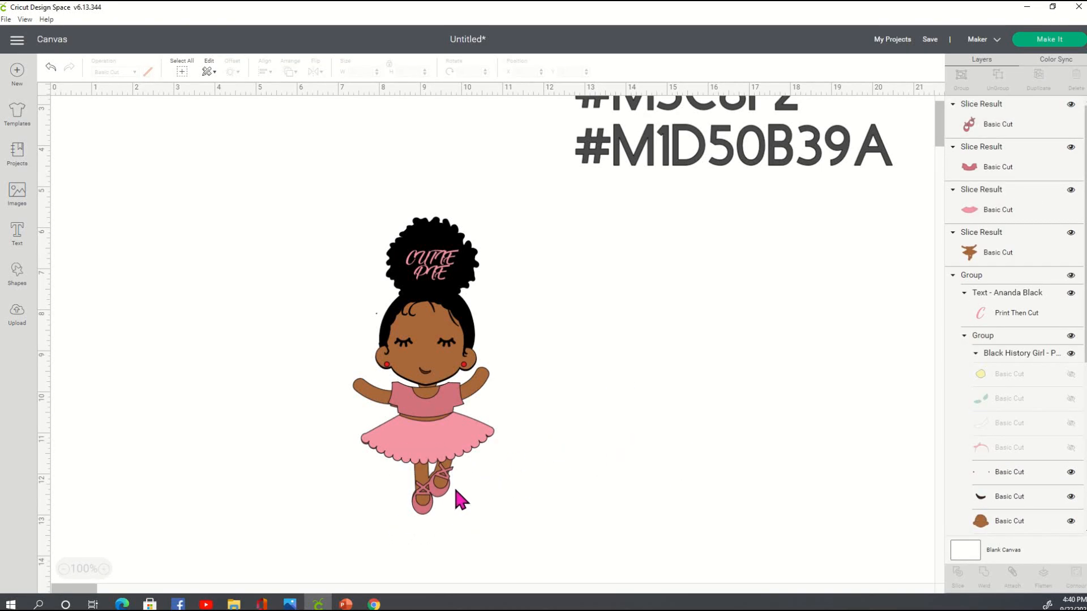
left_click_drag(450, 491, 468, 525)
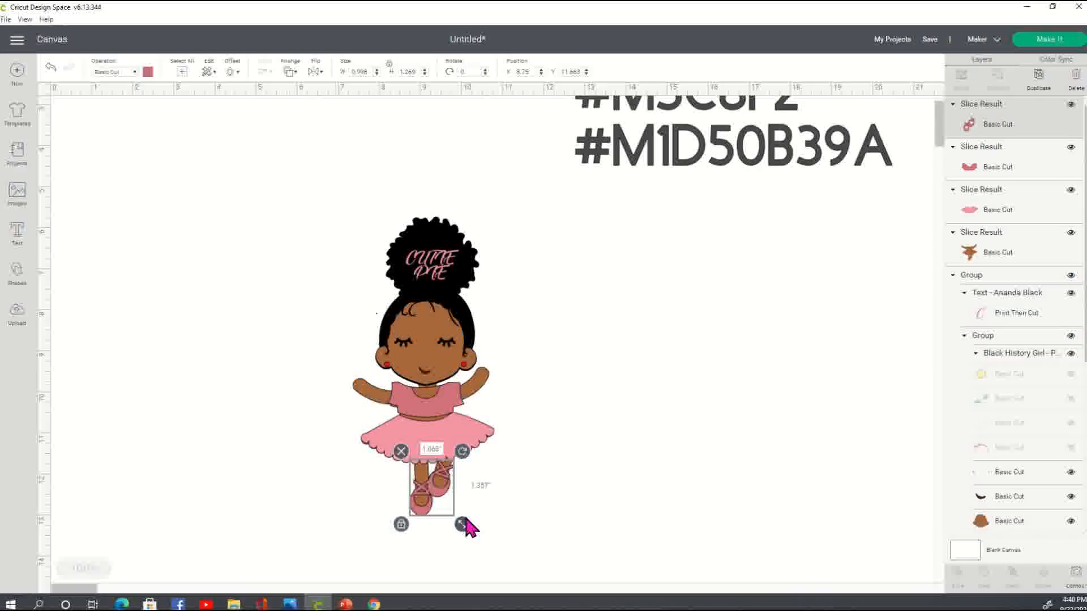
left_click(613, 458)
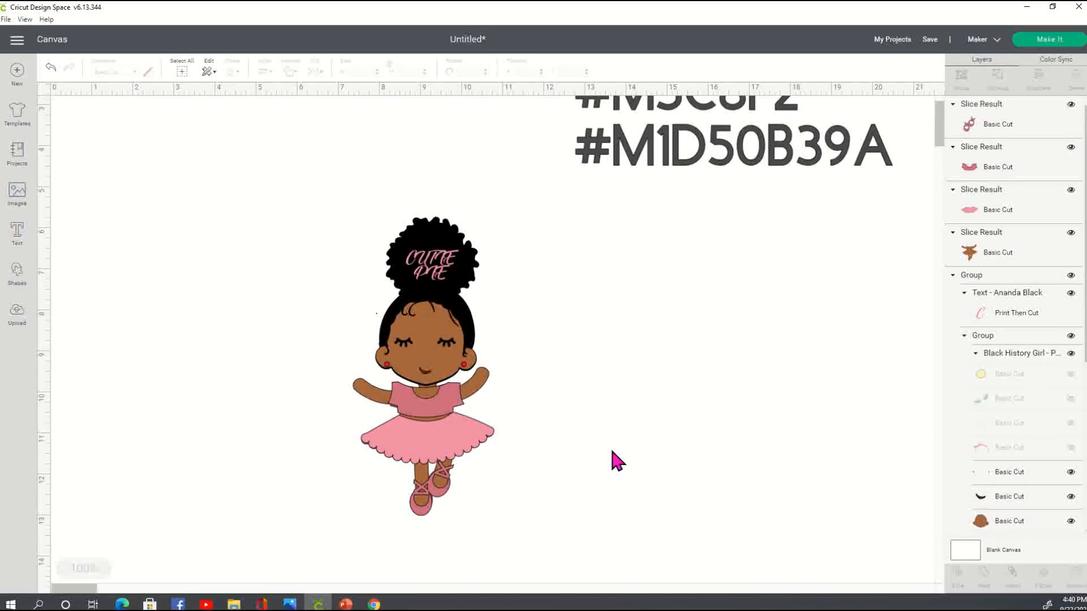
Step: Resize the pink top to about 1.723 by 0.974 in and align it over the torso down to the skirt
mouse_move(447, 416)
left_mouse_down()
mouse_move(446, 404)
mouse_move(450, 415)
left_mouse_up()
left_click(529, 423)
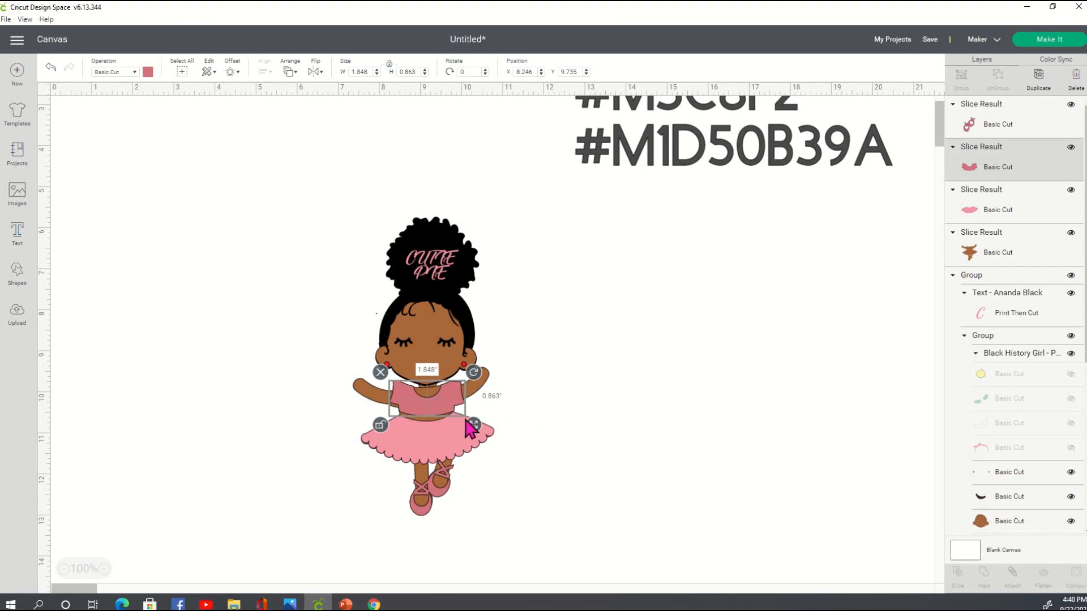
mouse_move(474, 431)
left_mouse_down()
mouse_move(466, 438)
mouse_move(478, 433)
left_mouse_up()
left_click(537, 416)
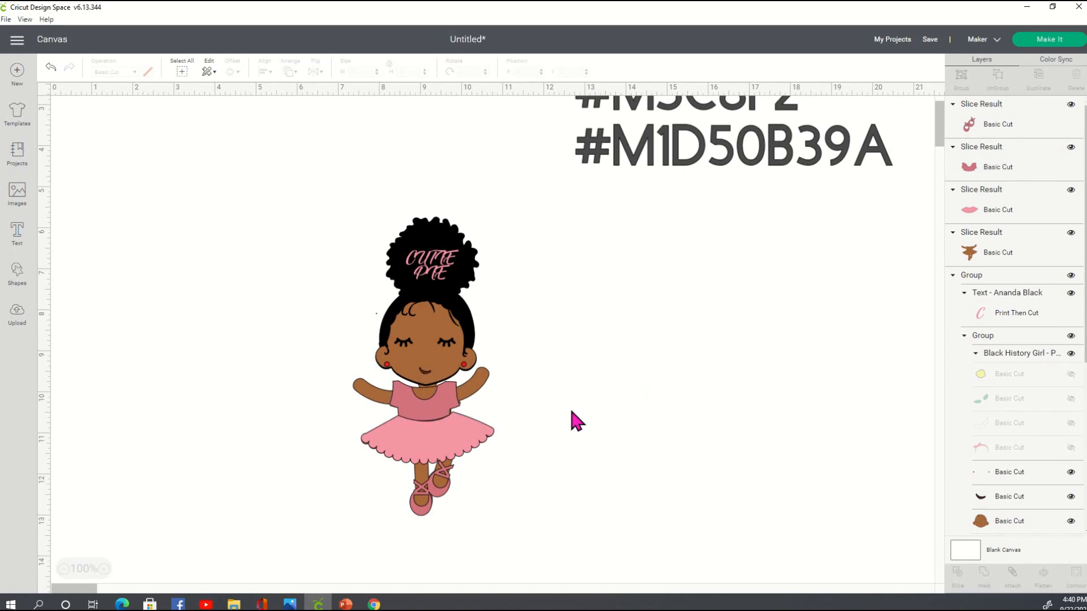
left_click(441, 418)
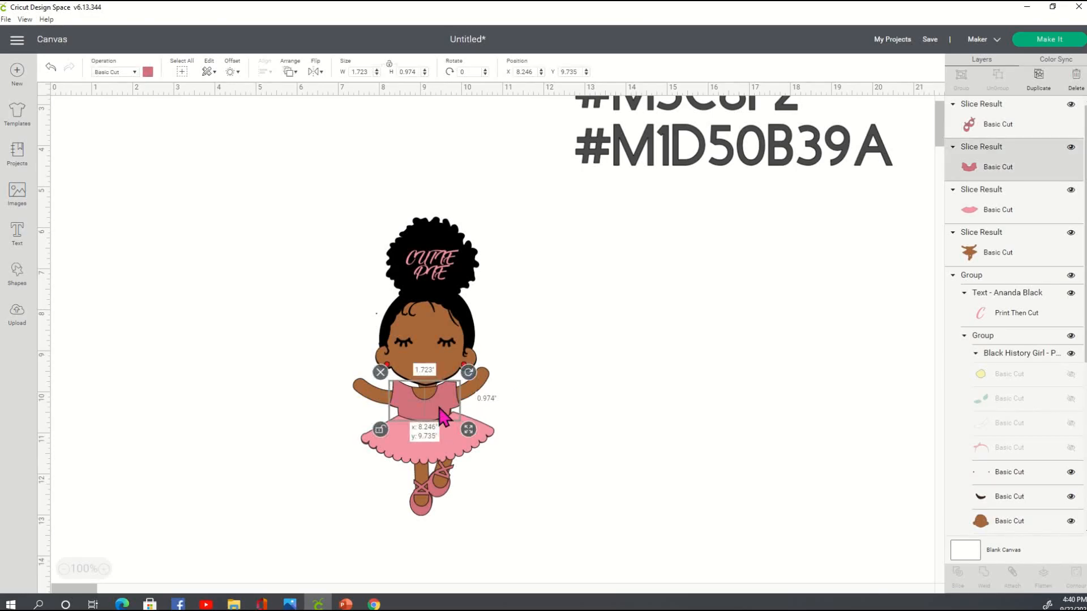
left_click(455, 449)
left_click(481, 464)
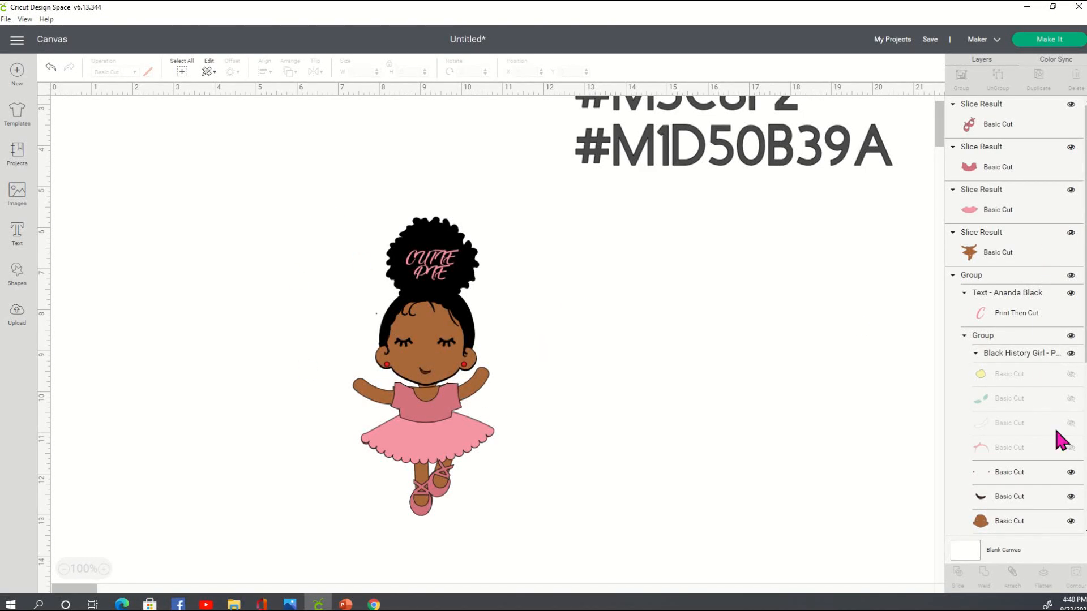
Step: Change the earrings layer's color to light pink
left_click(1035, 480)
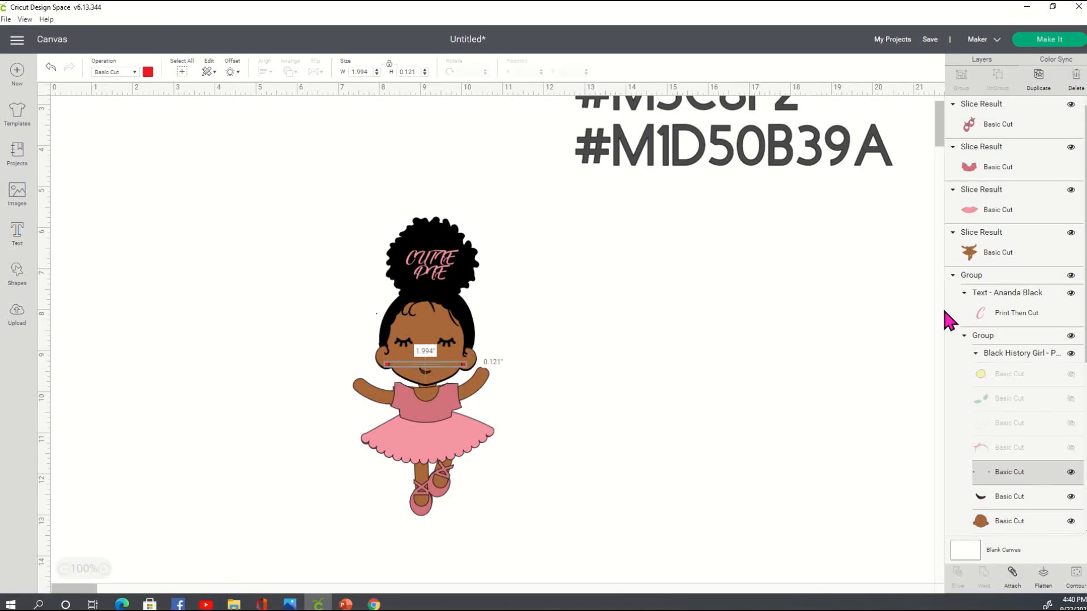
left_click(148, 71)
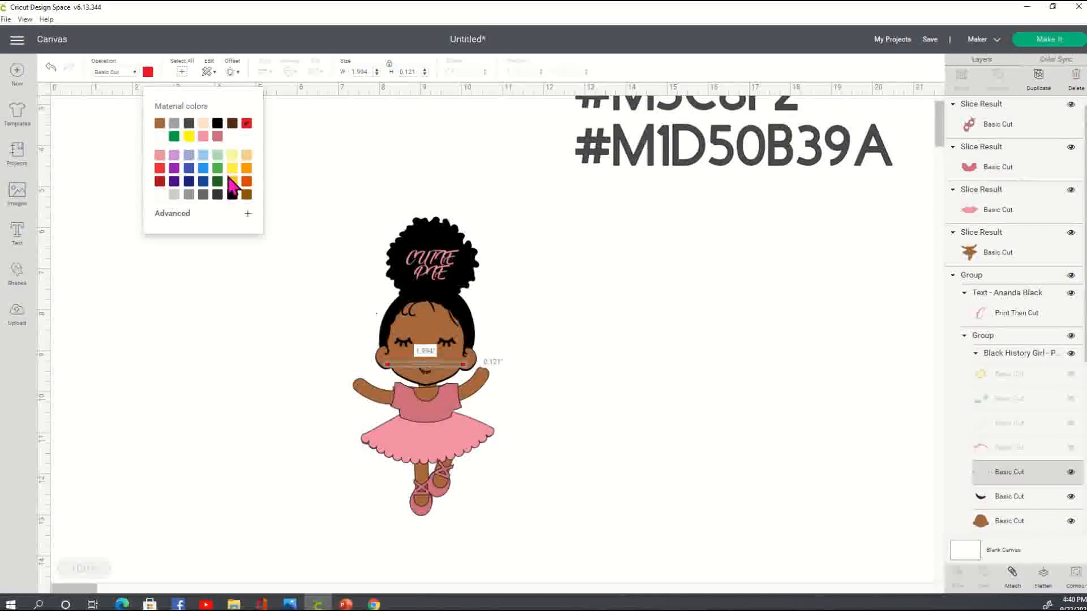
left_click(246, 169)
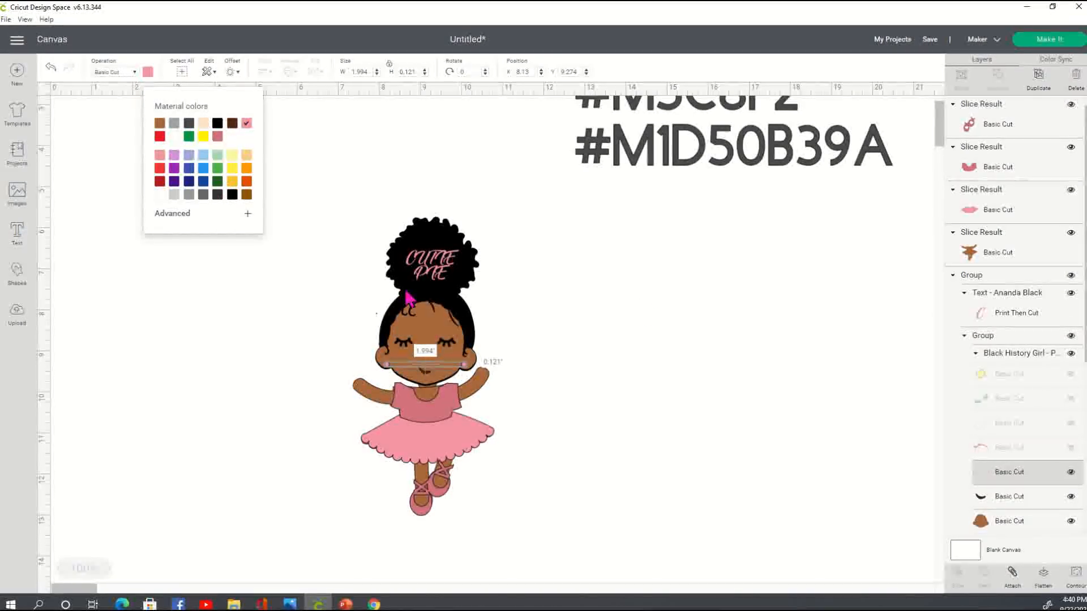
left_click(660, 303)
Step: Group all the ballerina's layers and move the group to about X 4.884, Y 4.928
left_click_drag(326, 176, 540, 549)
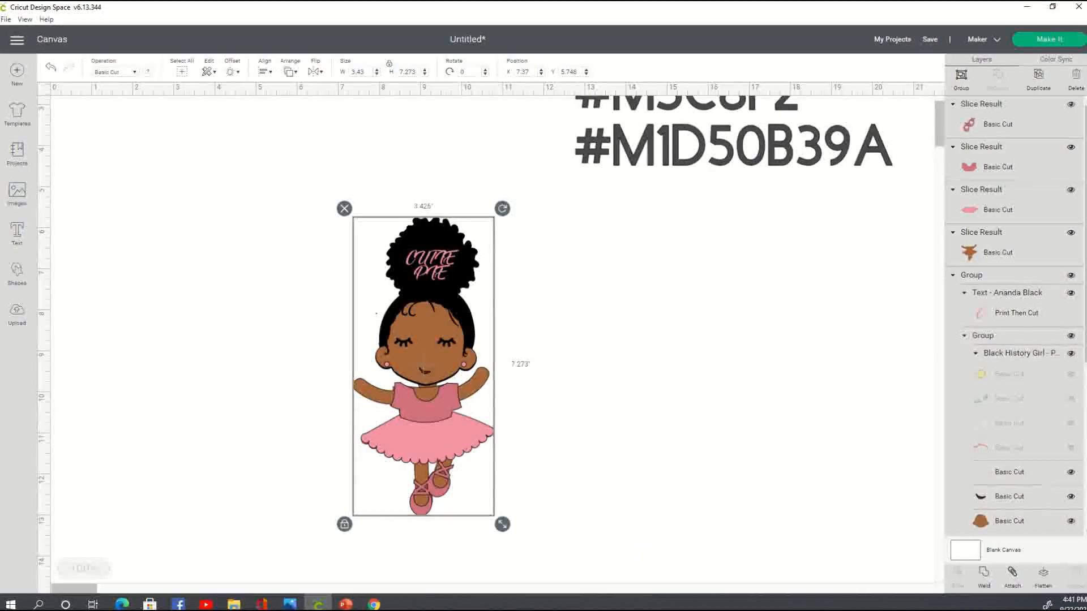
left_click(249, 199)
left_click_drag(225, 144, 536, 562)
left_click(961, 85)
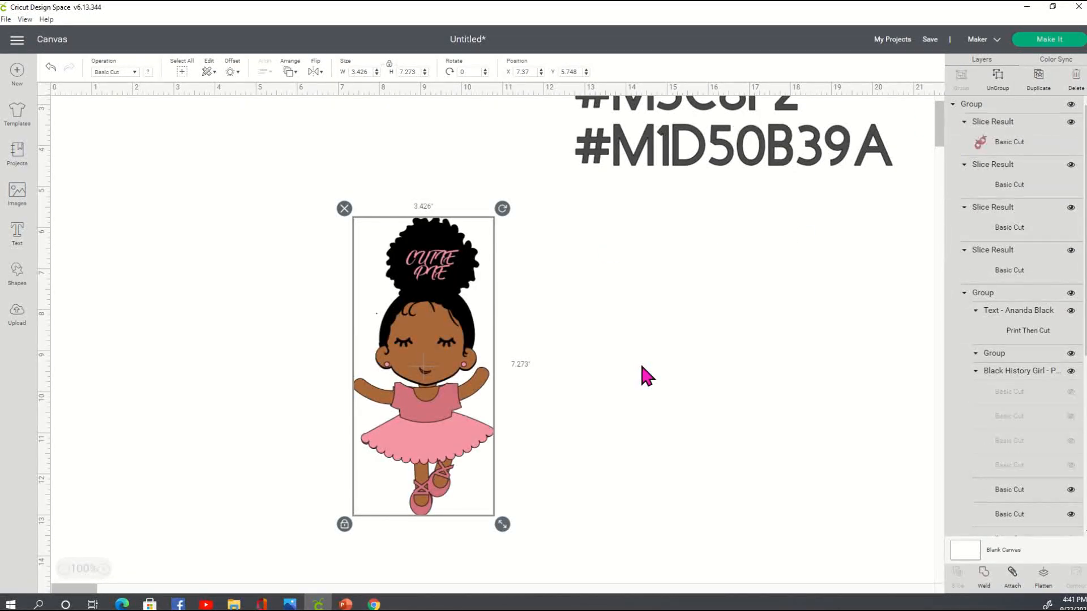
left_click_drag(496, 436, 346, 358)
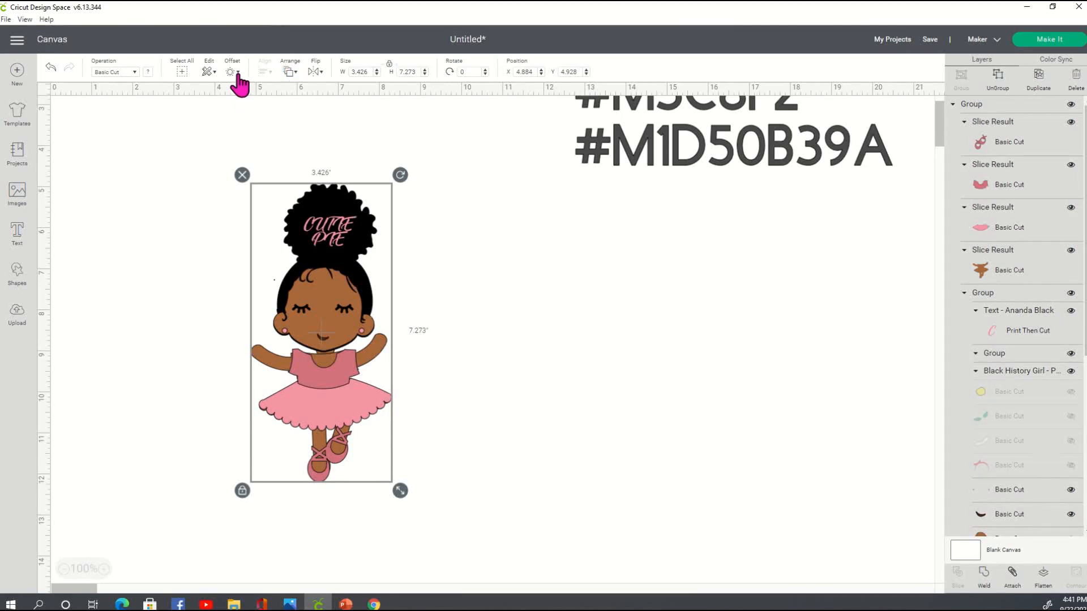
Step: Try a welded, round-cornered offset of about 0.125 in around the grouped ballerina
left_click(233, 72)
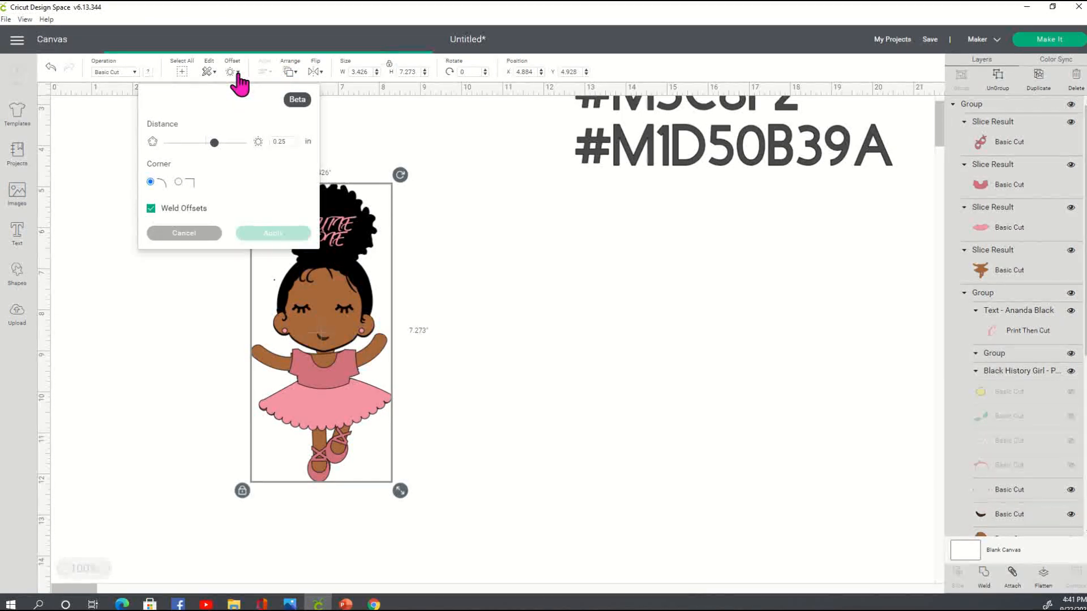
left_click_drag(213, 142, 209, 143)
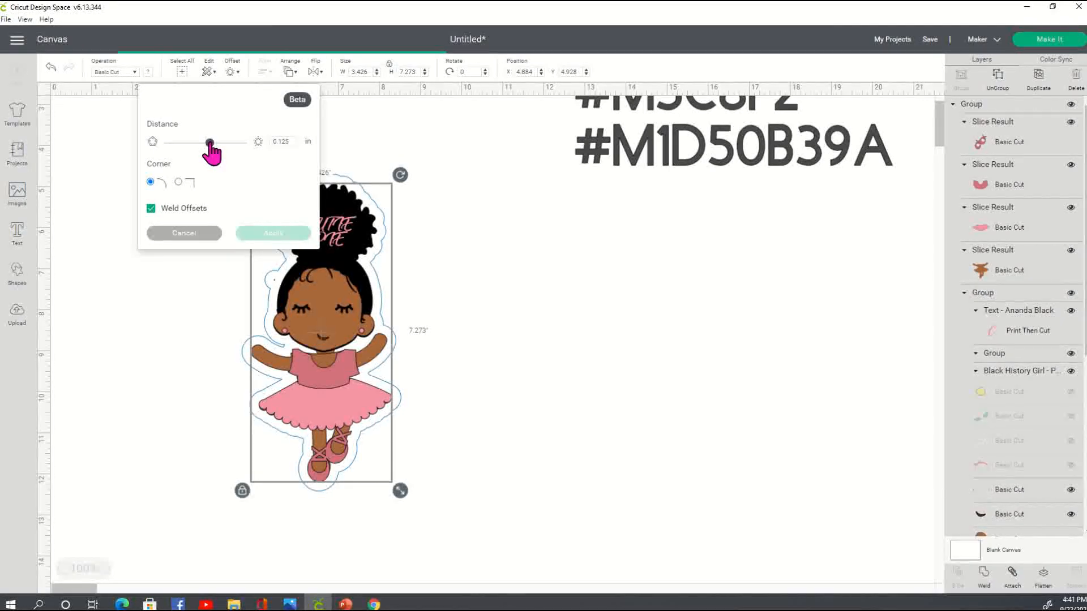
left_click_drag(209, 143, 212, 144)
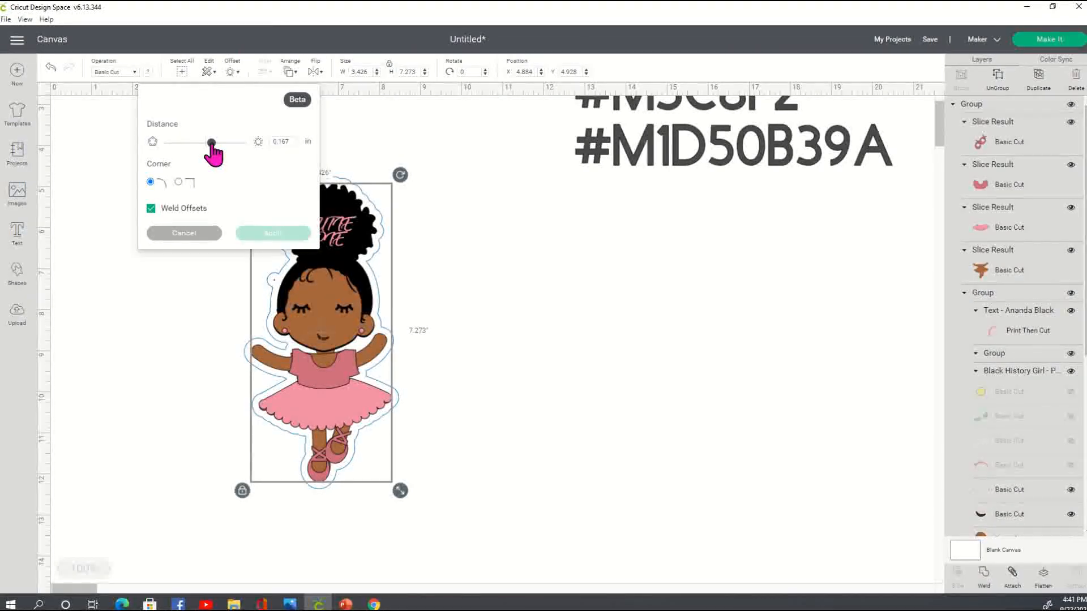
left_click(249, 233)
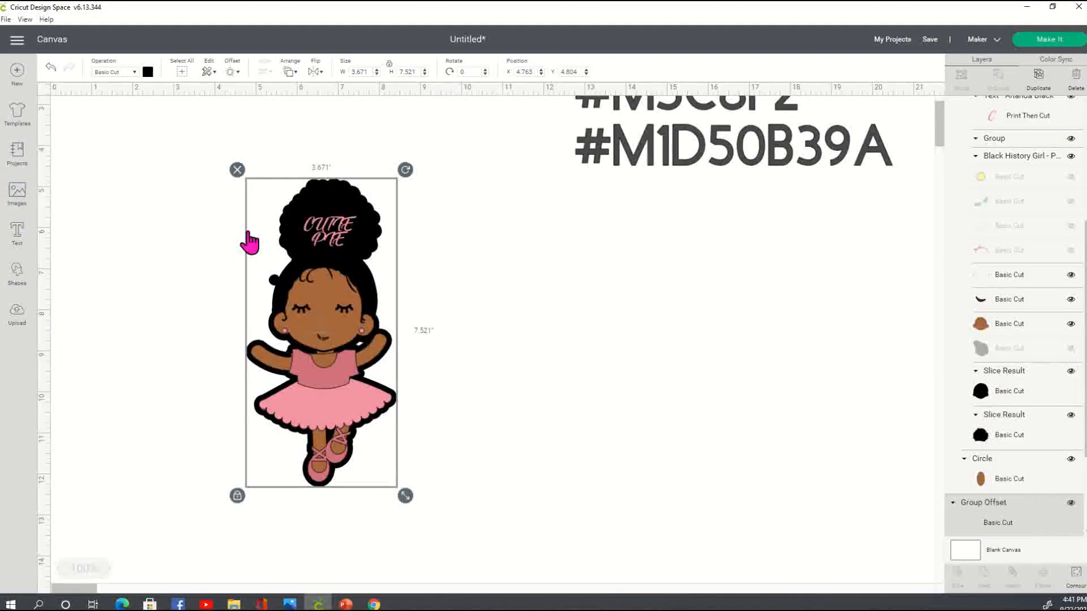
left_click(645, 332)
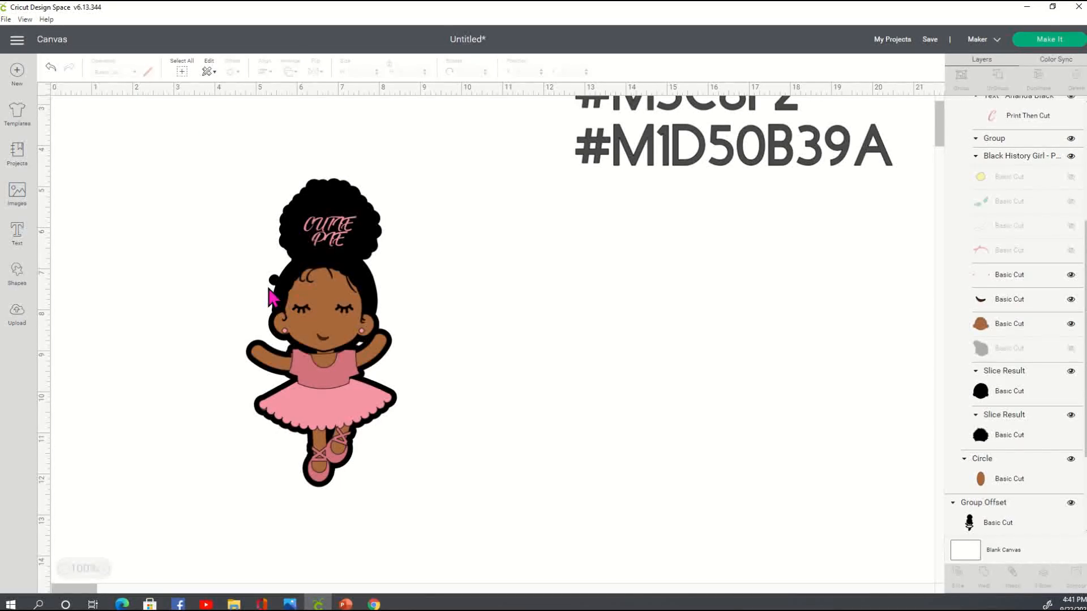
left_click(50, 67)
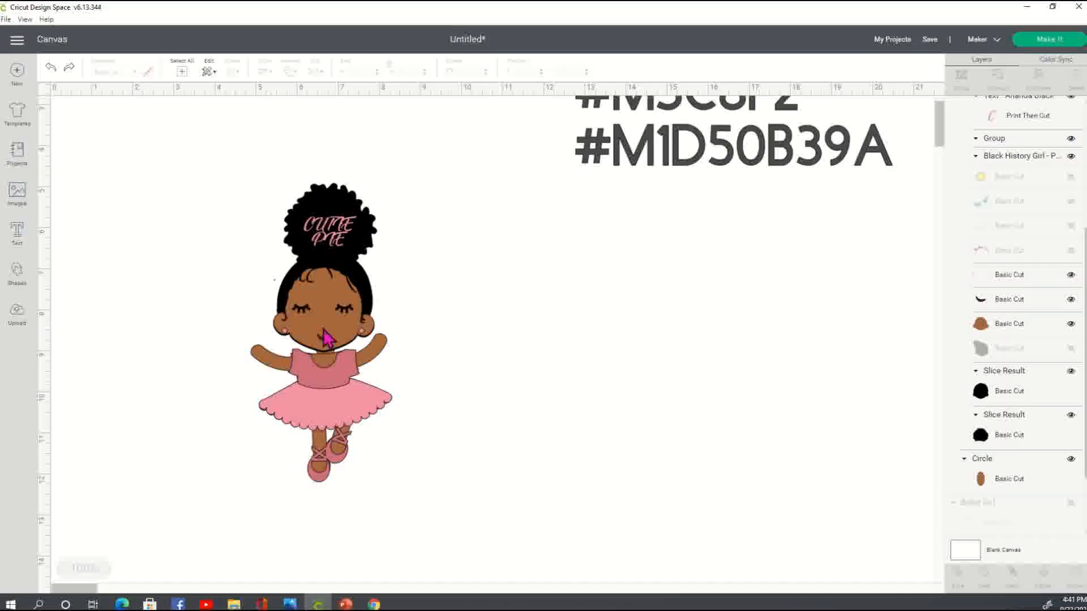
Step: Add a square, scale it to about 1.875 in, rotate it about 16.91° and place it beside the ballerina's head near the stray dot
left_click(17, 277)
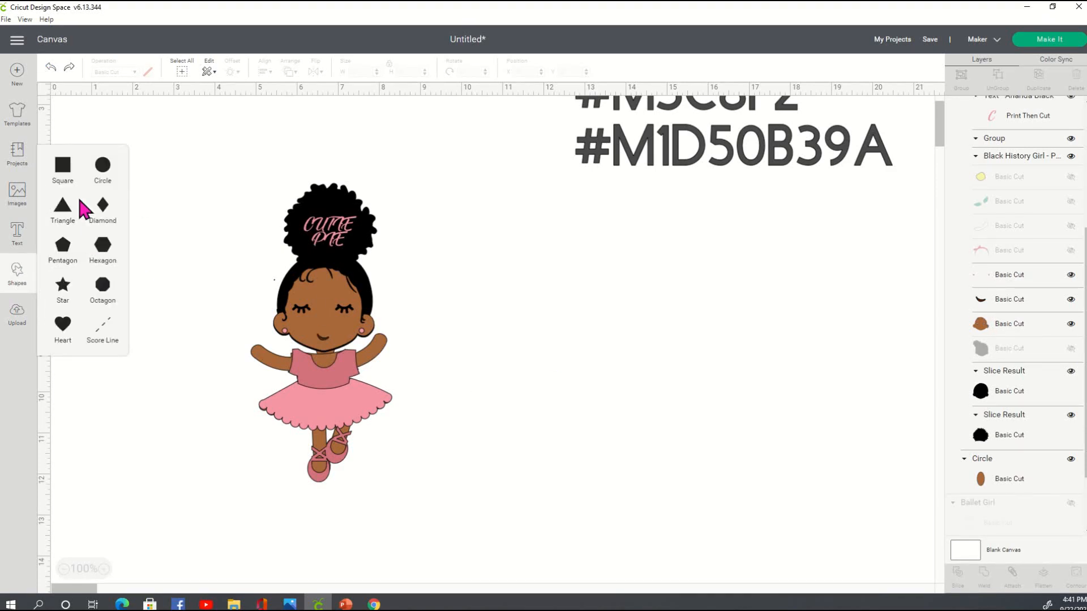
left_click(63, 165)
left_click_drag(151, 214, 218, 266)
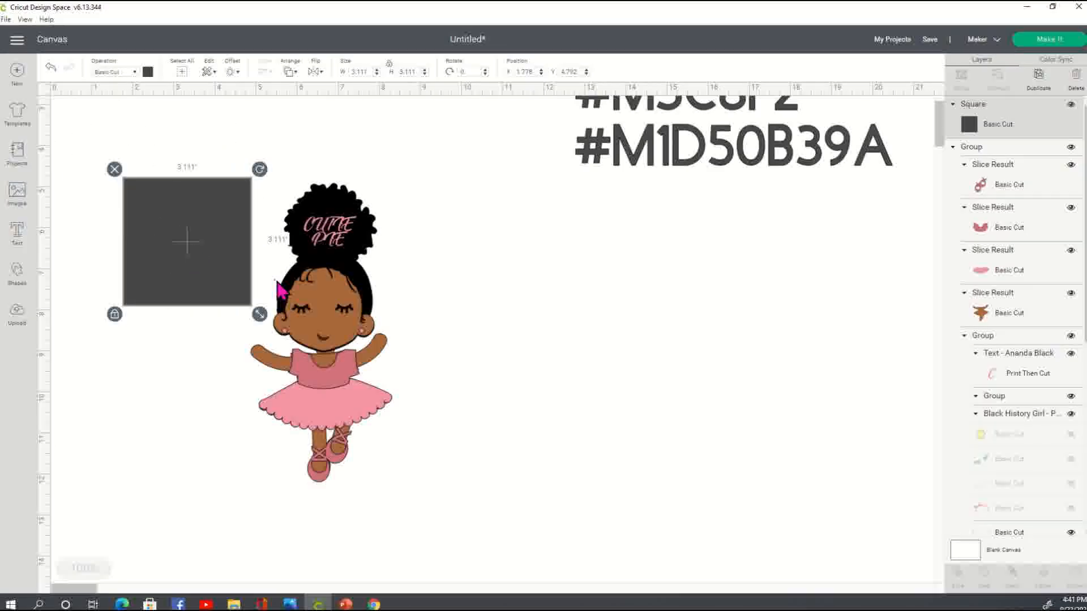
left_click_drag(258, 308, 249, 272)
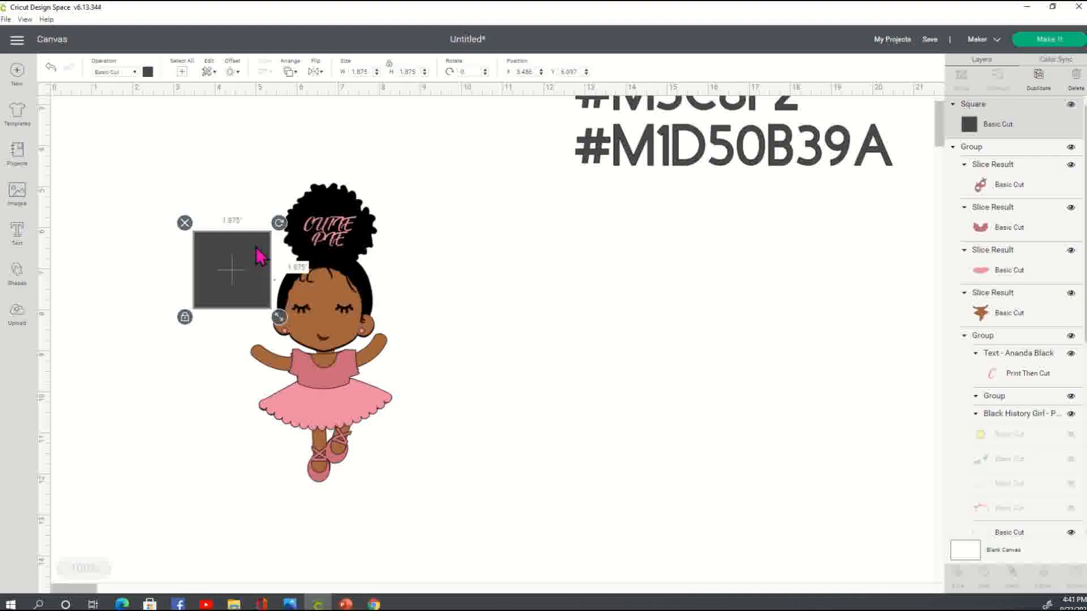
left_click_drag(263, 220, 290, 238)
mouse_move(250, 294)
left_mouse_down()
mouse_move(247, 316)
mouse_move(260, 306)
left_mouse_up()
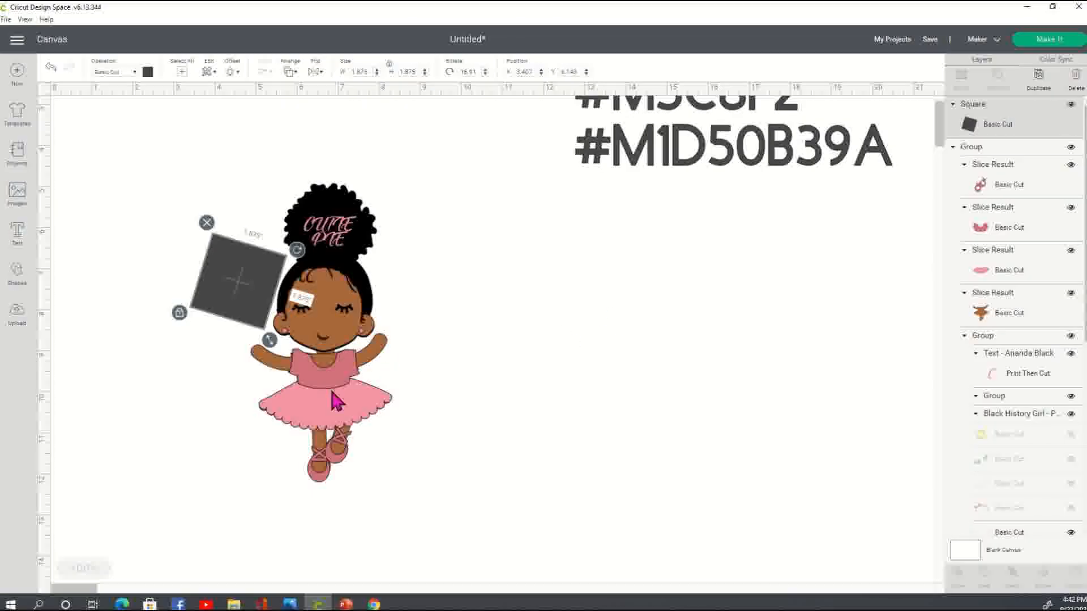
left_click(339, 401, "shift")
left_click(550, 350)
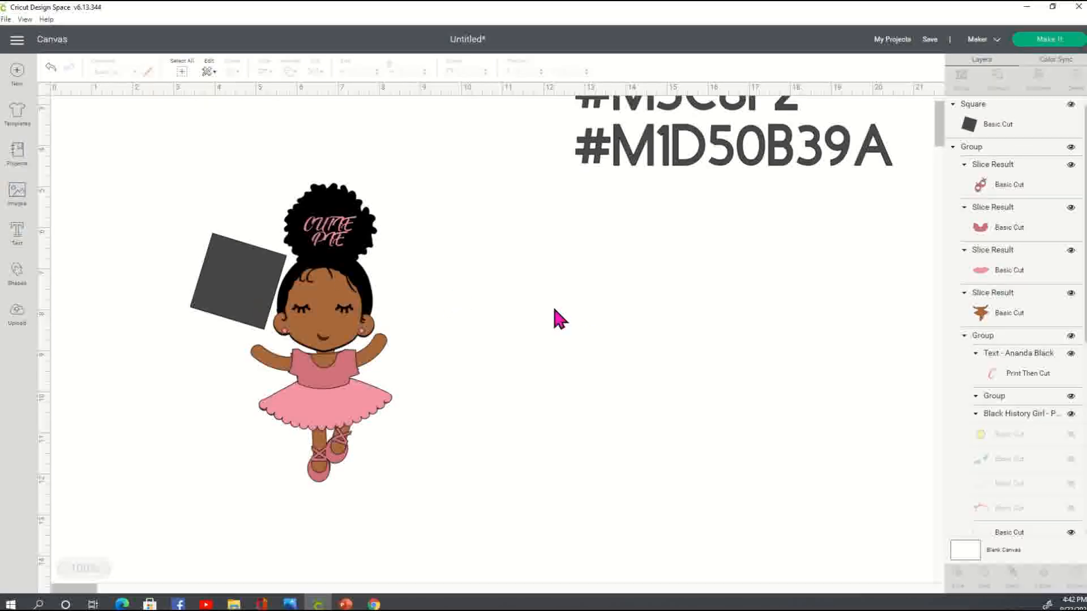
Step: Move the ballerina group to about X 7.12, Y 5.22 and ungroup it
left_click_drag(343, 317, 435, 328)
left_click(572, 330)
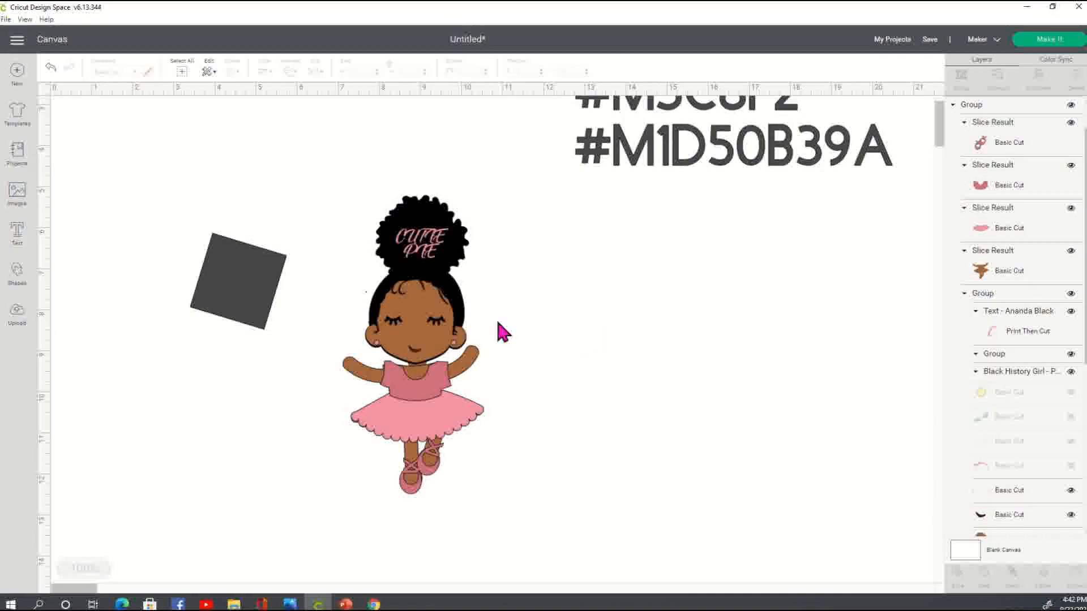
left_click(430, 305)
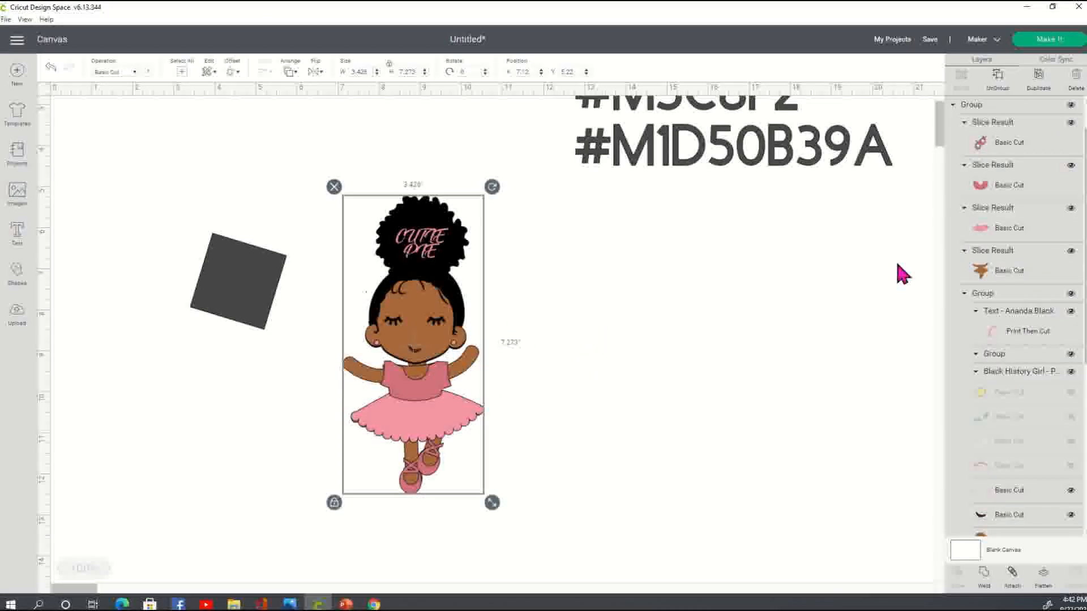
left_click(998, 96)
left_click(512, 329)
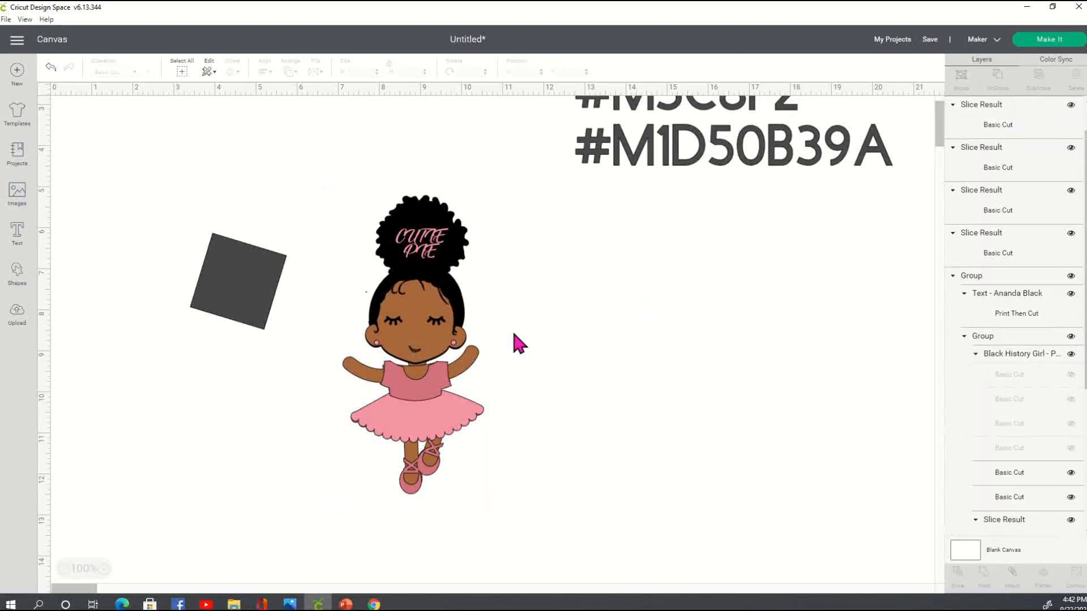
Step: Try slicing the black head layer with the rotated square over the stray dot, and undo the slice
left_click(381, 291)
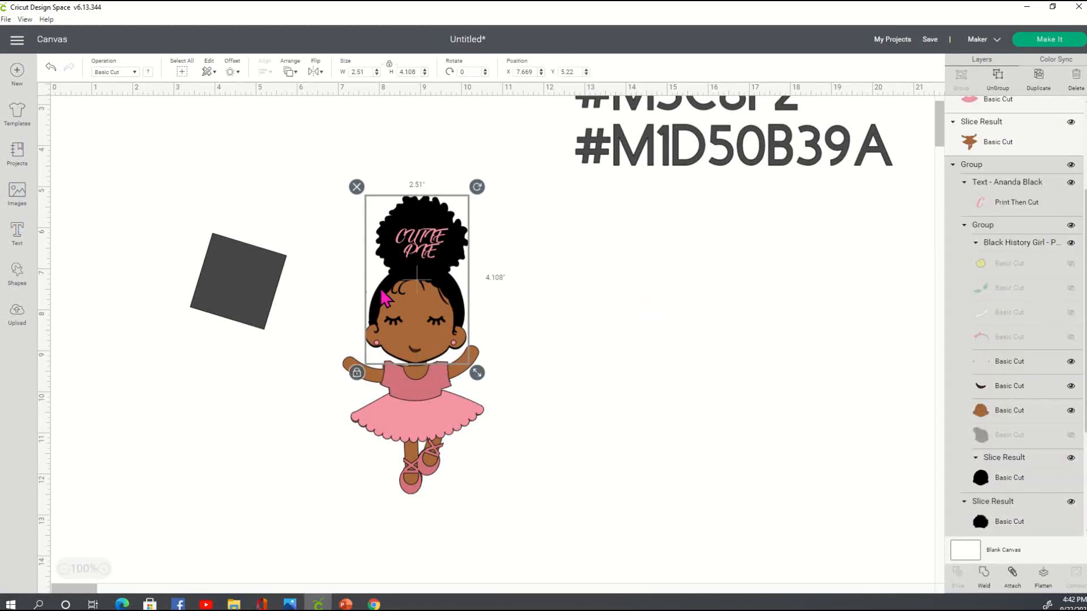
left_click(796, 376)
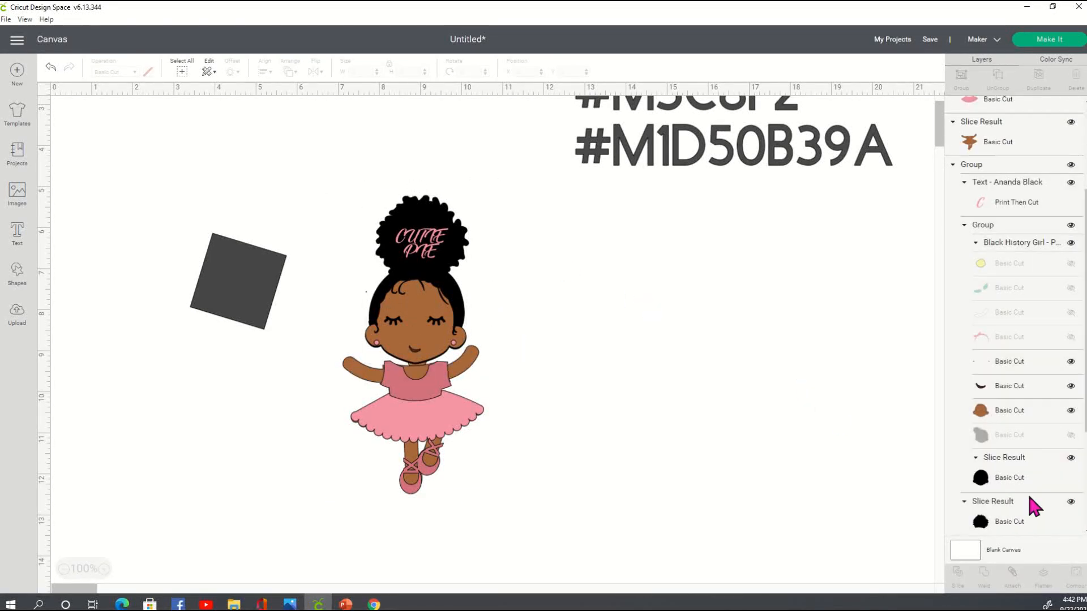
left_click(1002, 479)
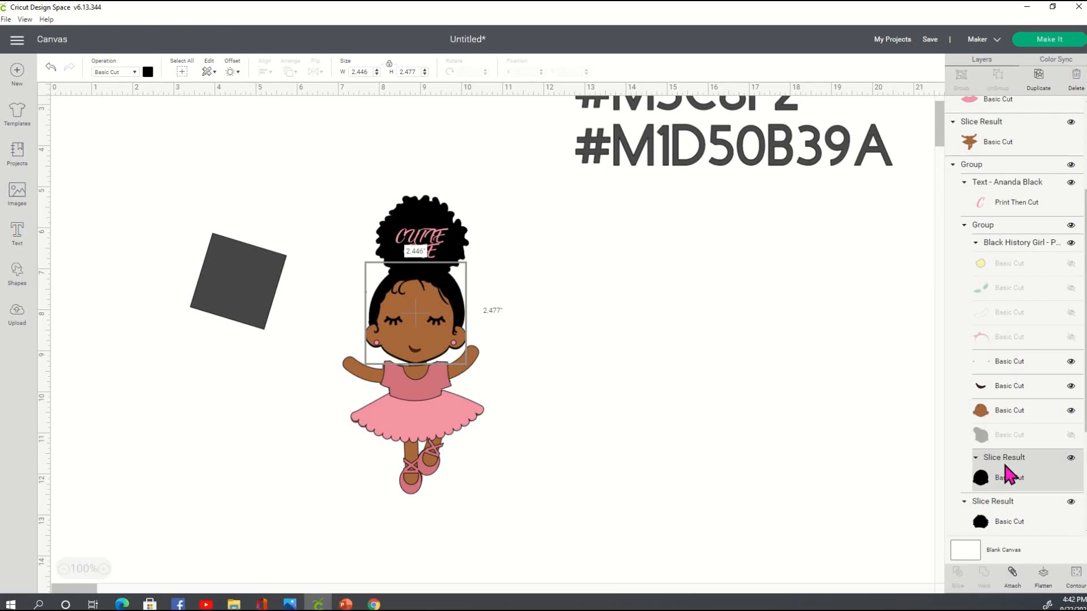
left_click(243, 289, "shift")
left_click(286, 291)
left_click_drag(241, 297, 334, 305)
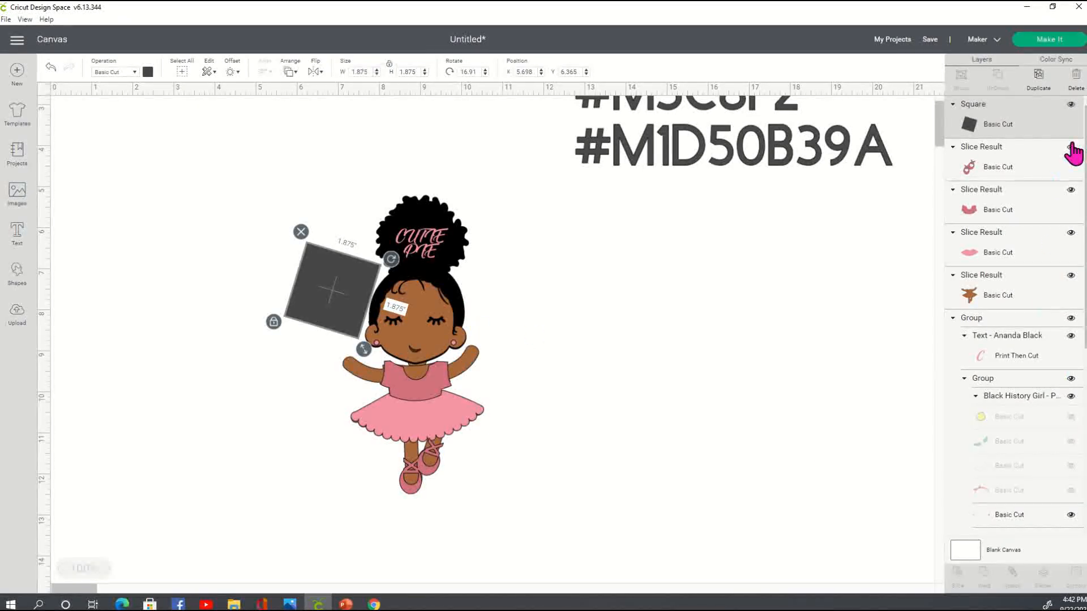
scroll(1040, 497, "down", 3)
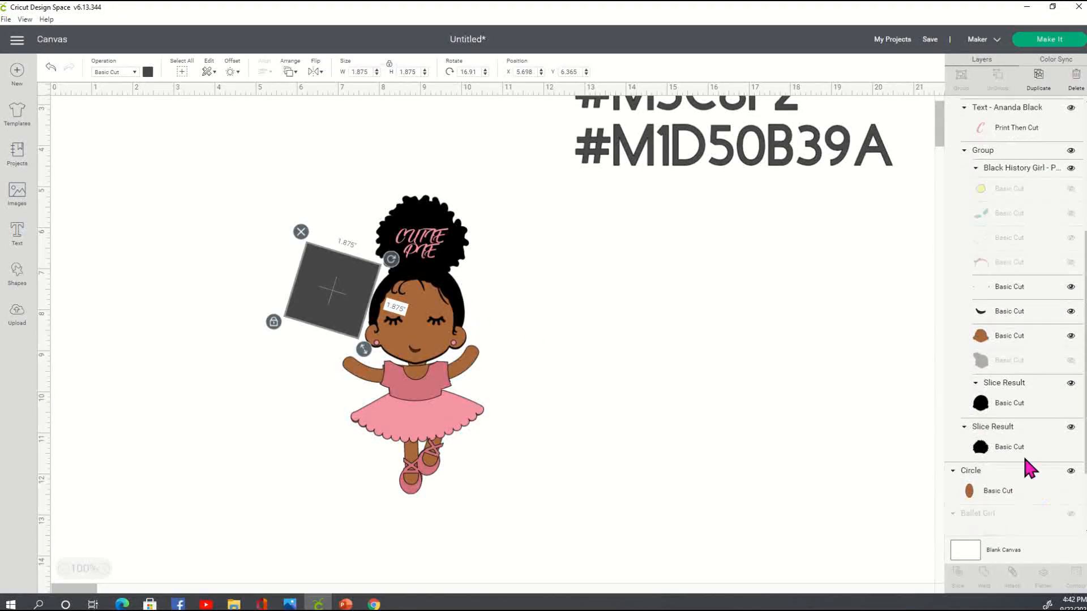
left_click(1020, 402, "shift")
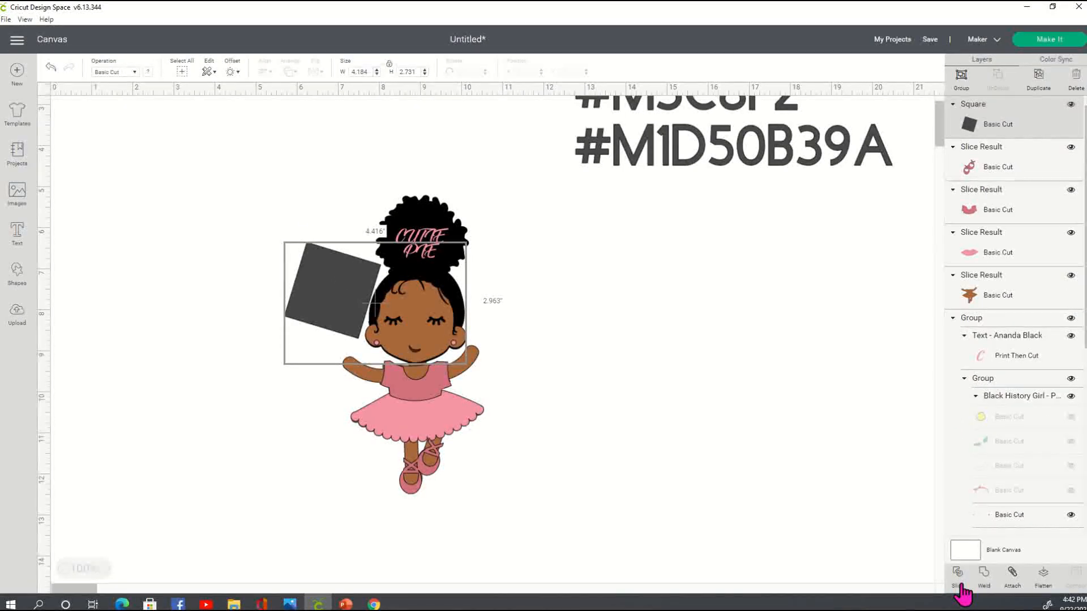
left_click(764, 467)
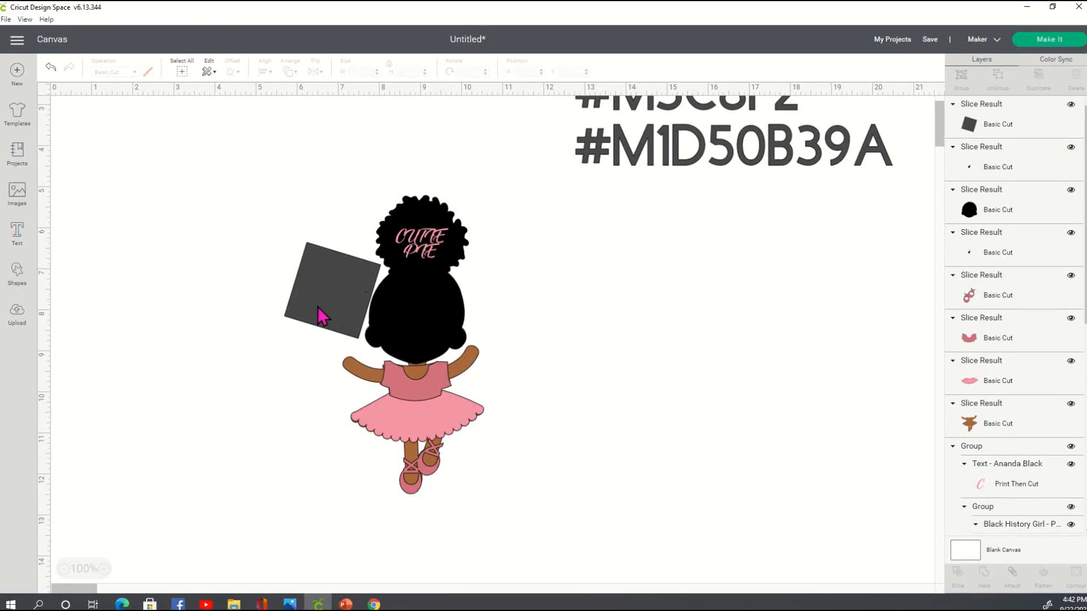
left_click(51, 68)
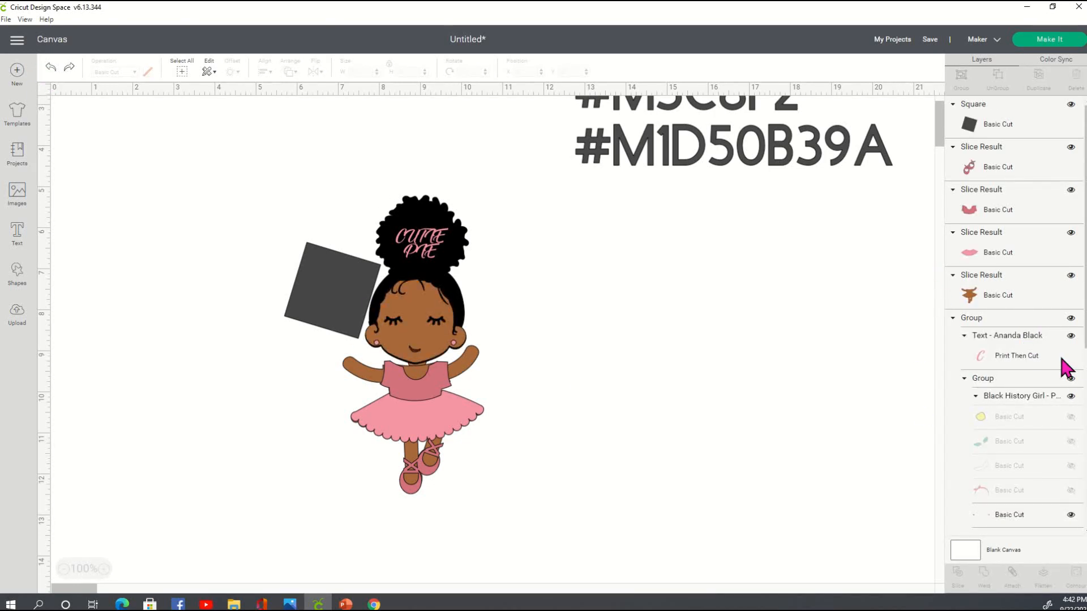
Step: Move the head group to about X 9.197, Y 4.97, off the body, and ungroup it
scroll(1019, 317, "down", 4)
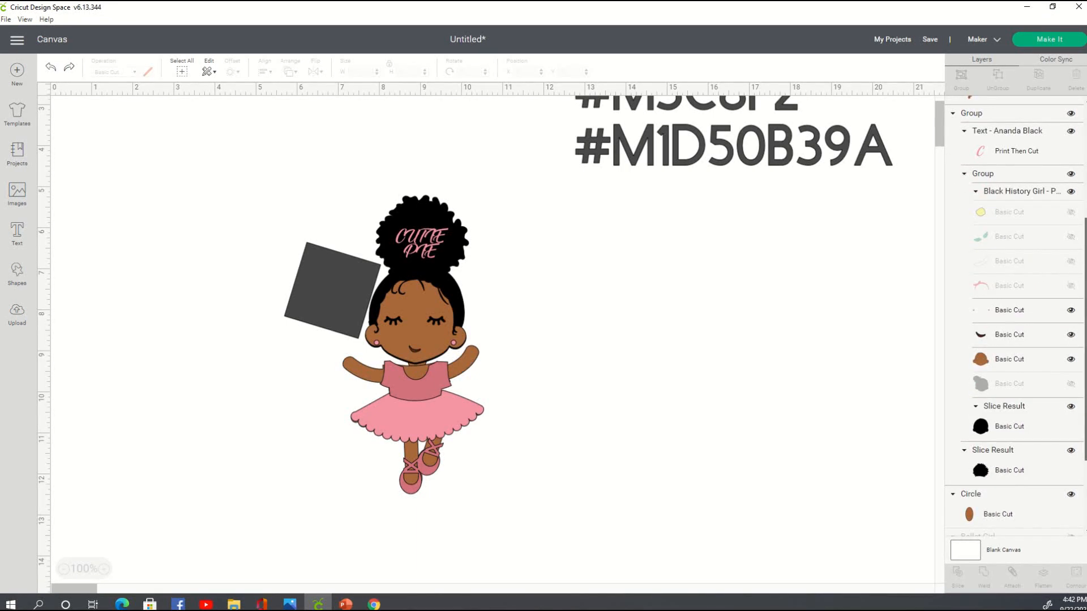
left_click(1016, 359)
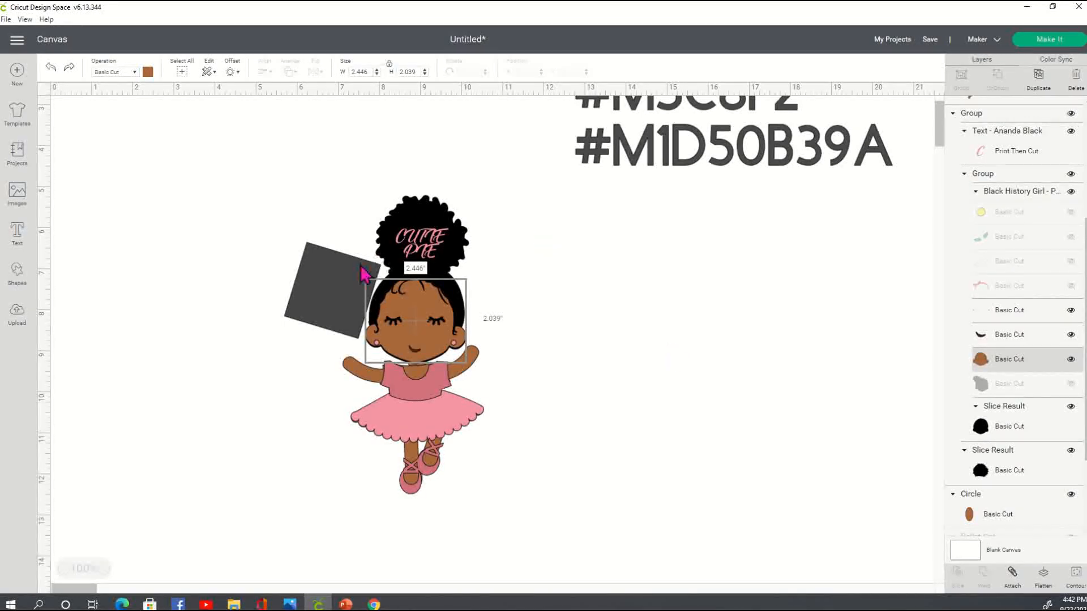
left_click_drag(426, 327, 489, 319)
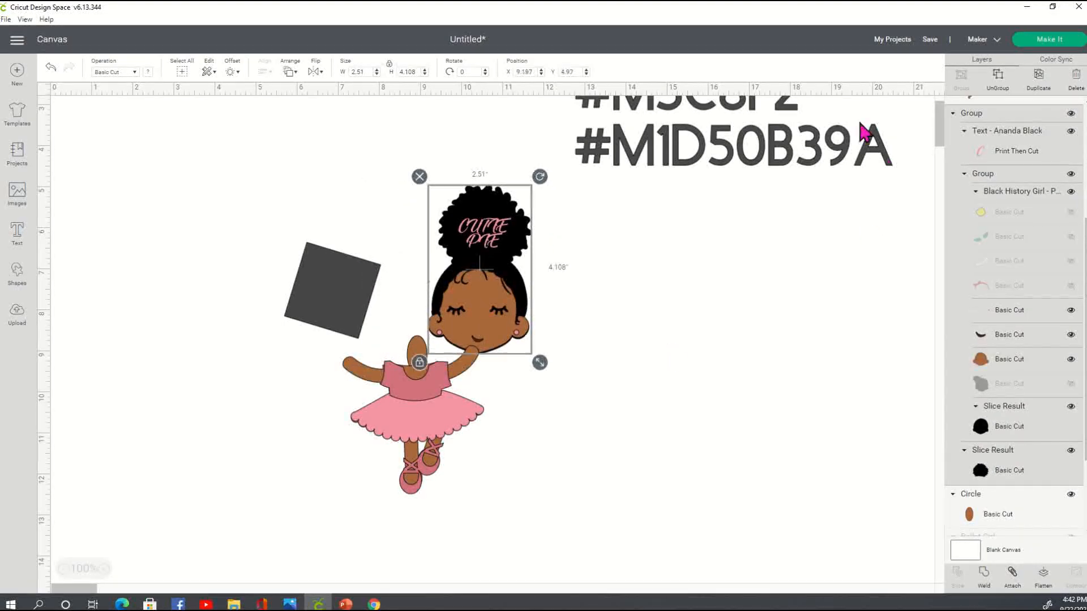
left_click(989, 88)
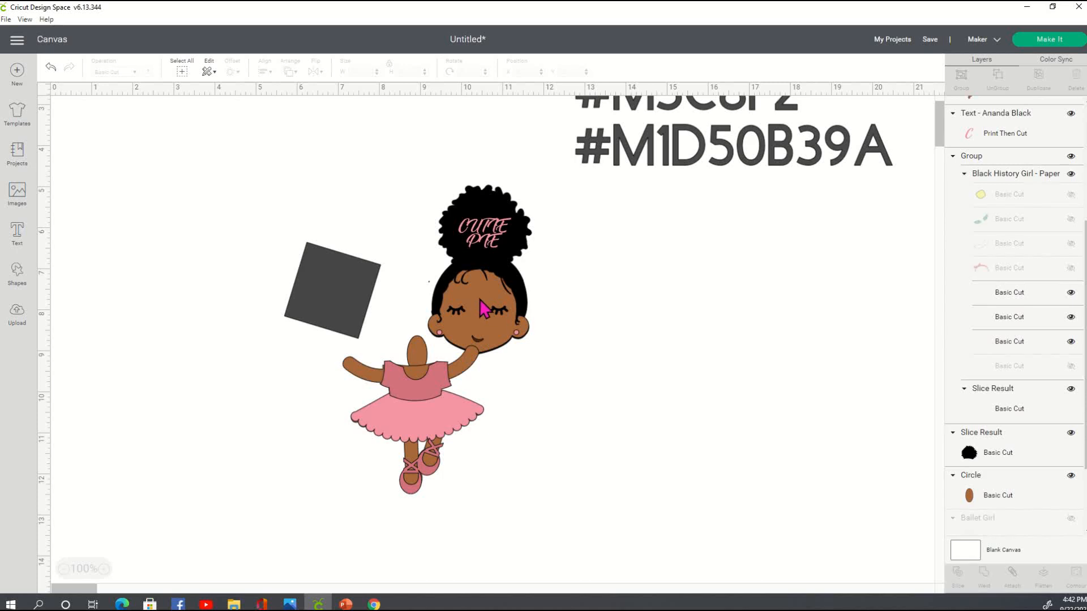
Step: Pull the head away from the hair puff, ungroup it, and move the face off its black backing to about X 15.433, Y 7.355
left_click(492, 300)
left_click_drag(491, 300, 627, 306)
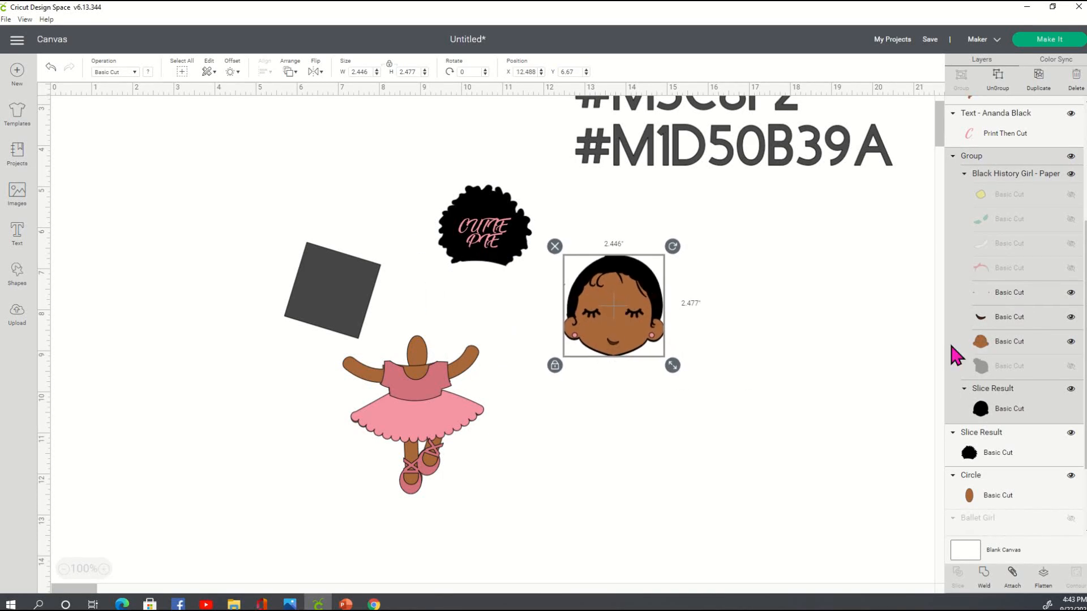
left_click(722, 300)
left_click_drag(606, 303, 727, 314)
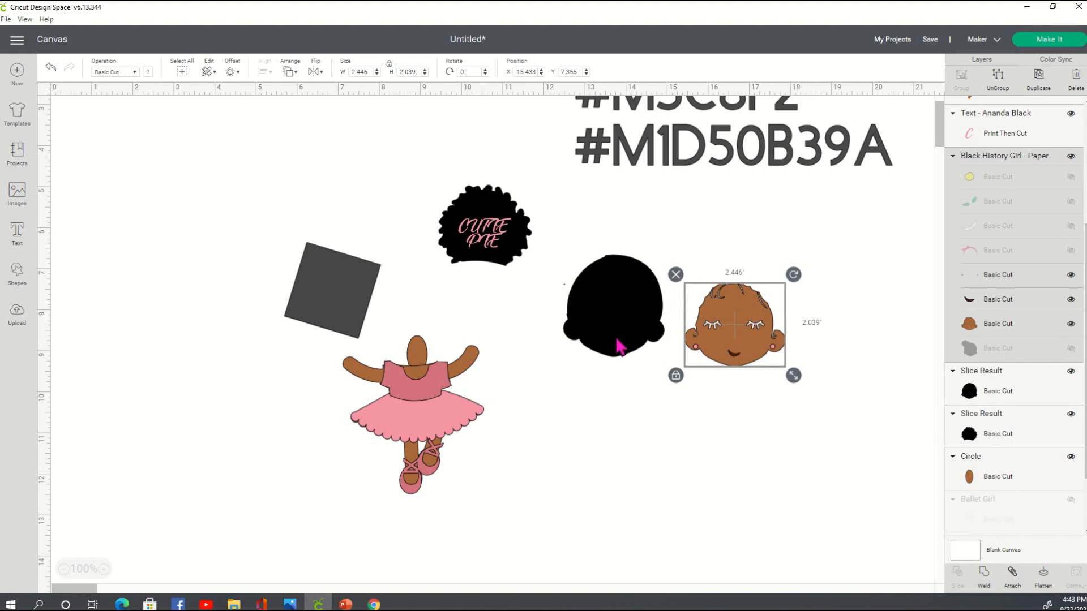
Step: Position the black head backing so its stray dot lies over the rotated square, and slice the two shapes
left_click_drag(619, 346, 652, 439)
left_click_drag(347, 325, 256, 295)
left_click_drag(651, 452, 340, 300)
left_click(260, 271, "shift")
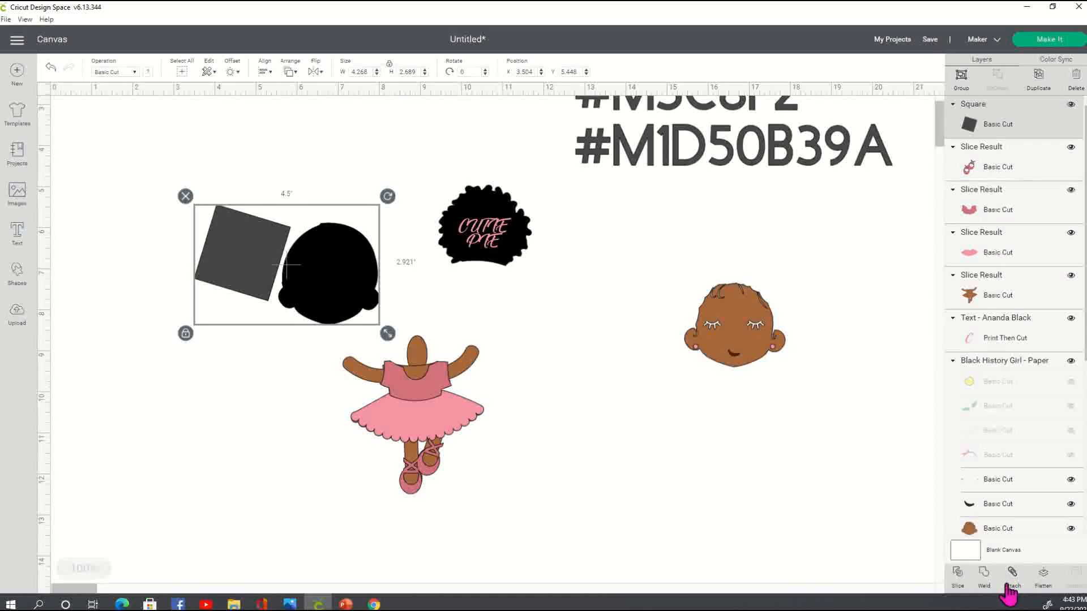
left_click(729, 488)
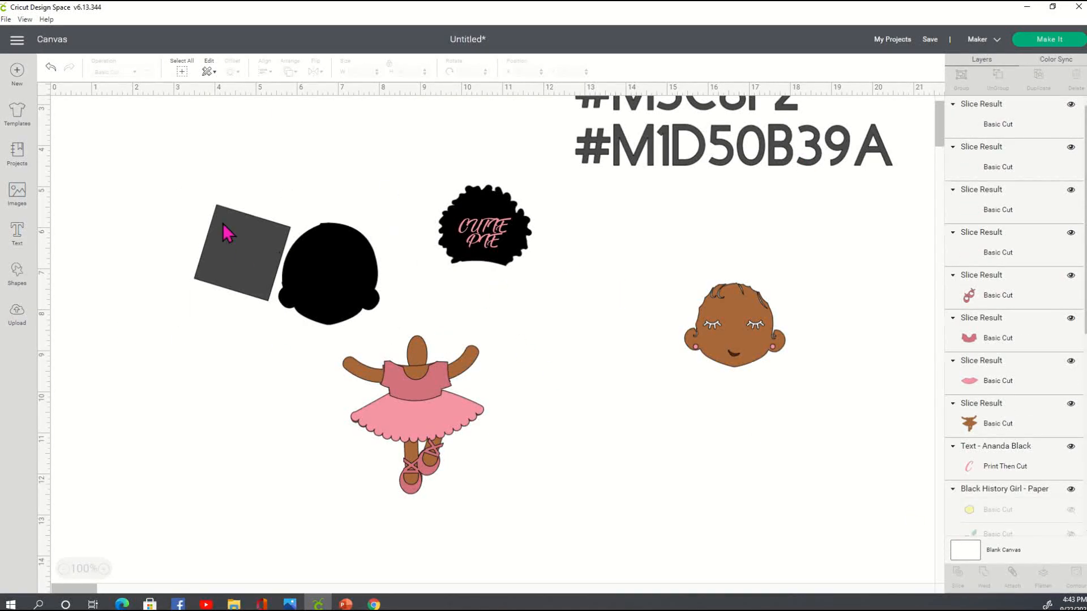
Step: Place the sliced black head backing over the neck, and delete the square and the leftover dot pieces
left_click_drag(329, 298, 419, 321)
left_click(272, 267)
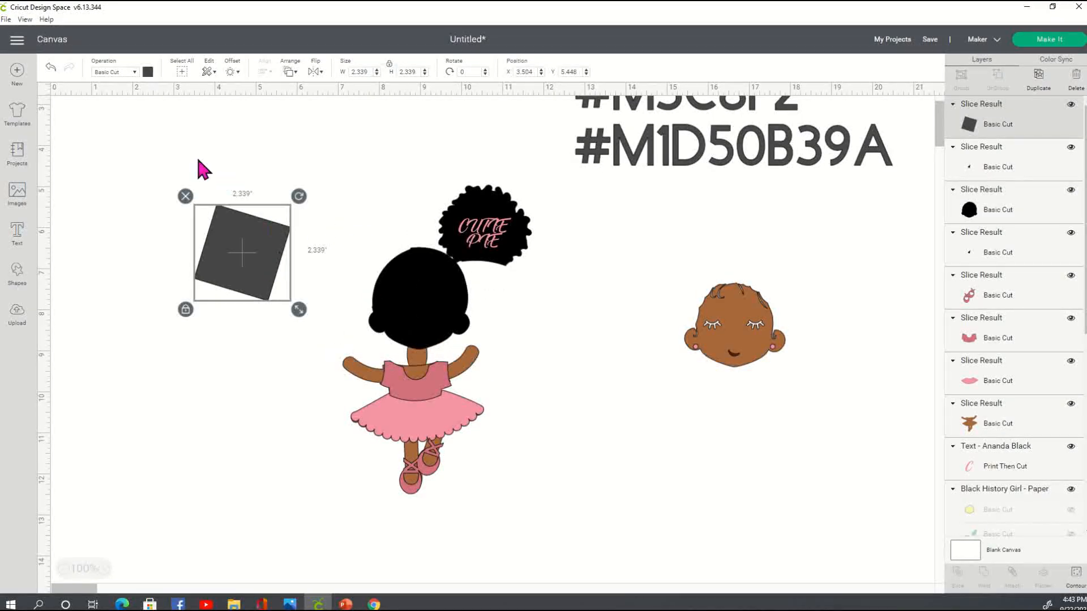
left_click(185, 197)
left_click_drag(206, 218, 288, 270)
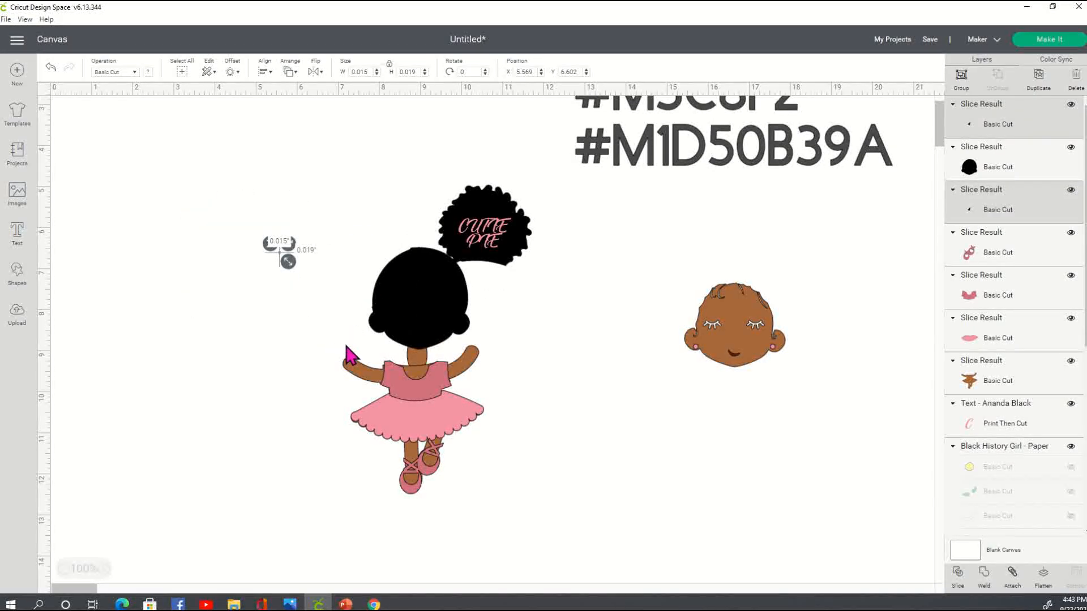
key("Delete")
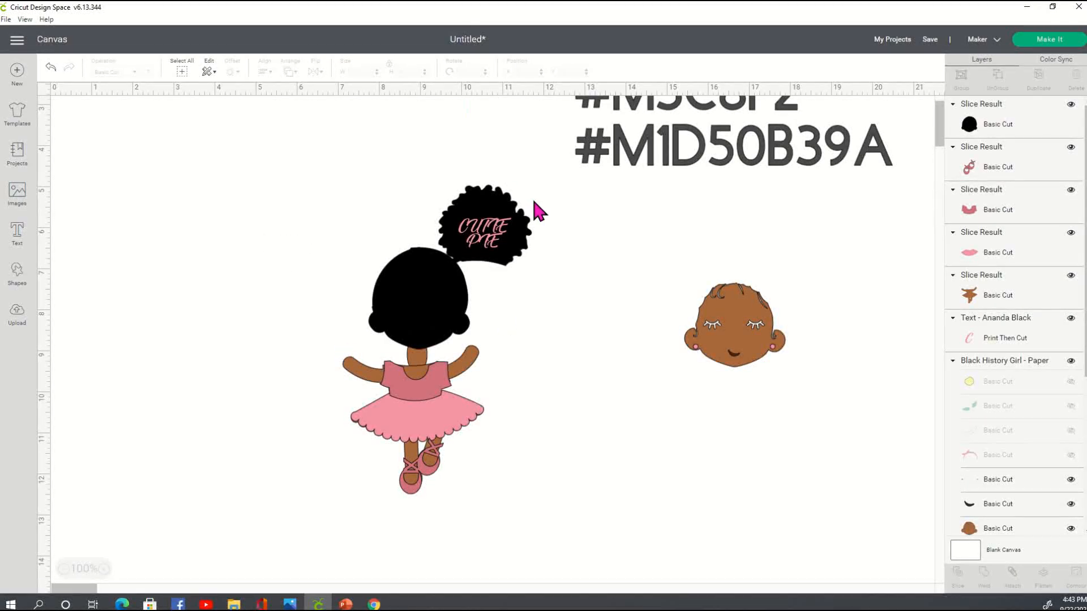
Step: Bring the face layers to the front and align them over the black head backing
left_click_drag(708, 337, 351, 306)
right_click(350, 300)
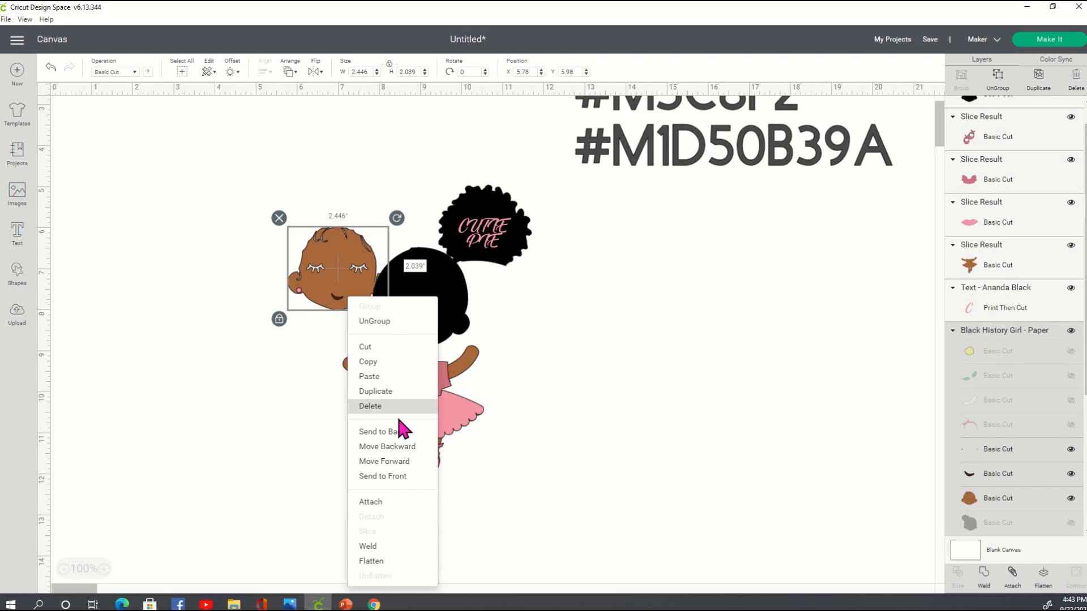
left_click(403, 477)
left_click_drag(323, 293, 405, 326)
left_click(558, 274)
Step: Position the hair puff on top of the head and center the "Cutie Pie" text on it
left_click_drag(507, 248, 590, 296)
left_click_drag(507, 237, 459, 237)
left_click(525, 279)
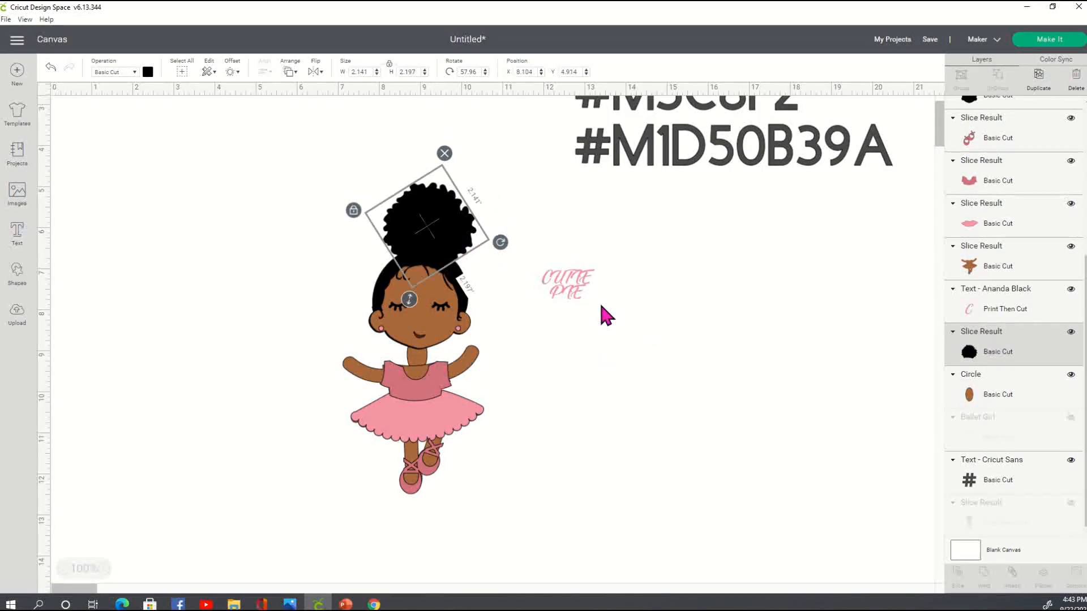
left_click(454, 235)
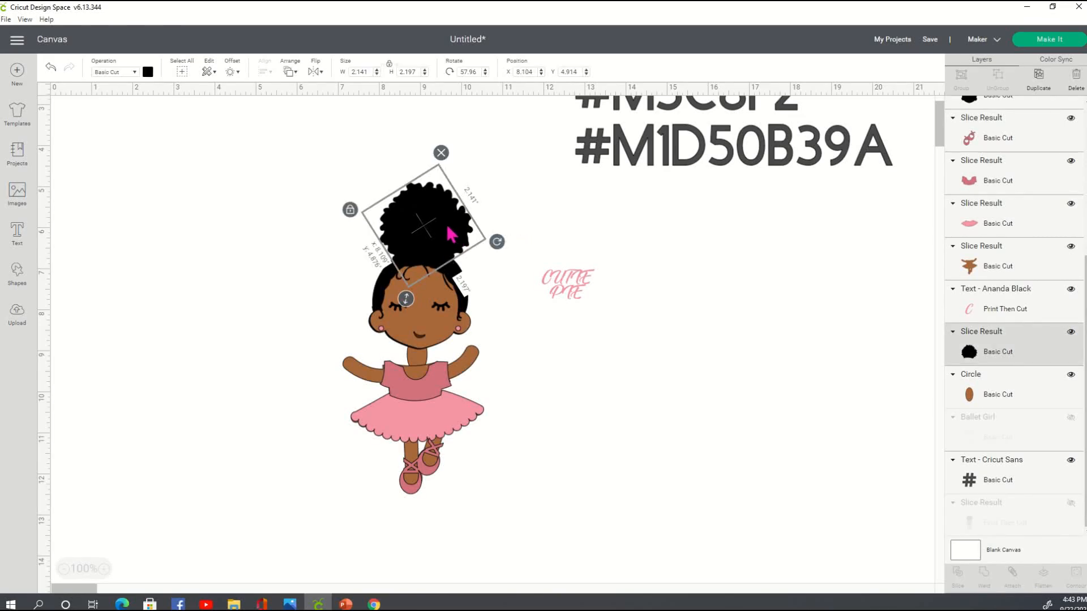
left_click(709, 341)
left_click_drag(581, 294, 439, 236)
left_click(615, 325)
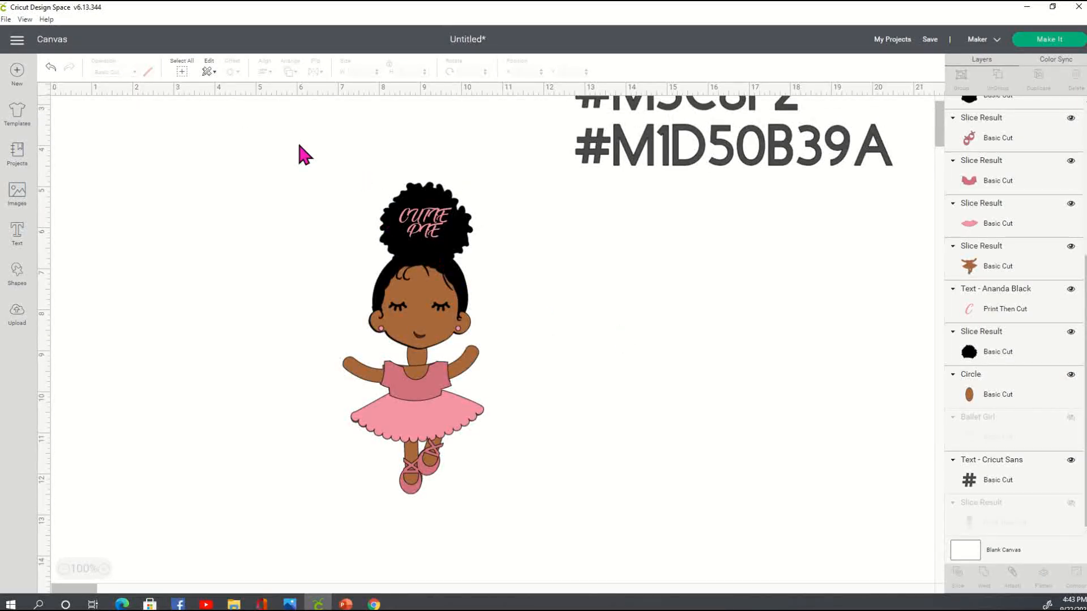
Step: Select the head, hair puff and text together and move them up clear of the body
left_click(421, 367)
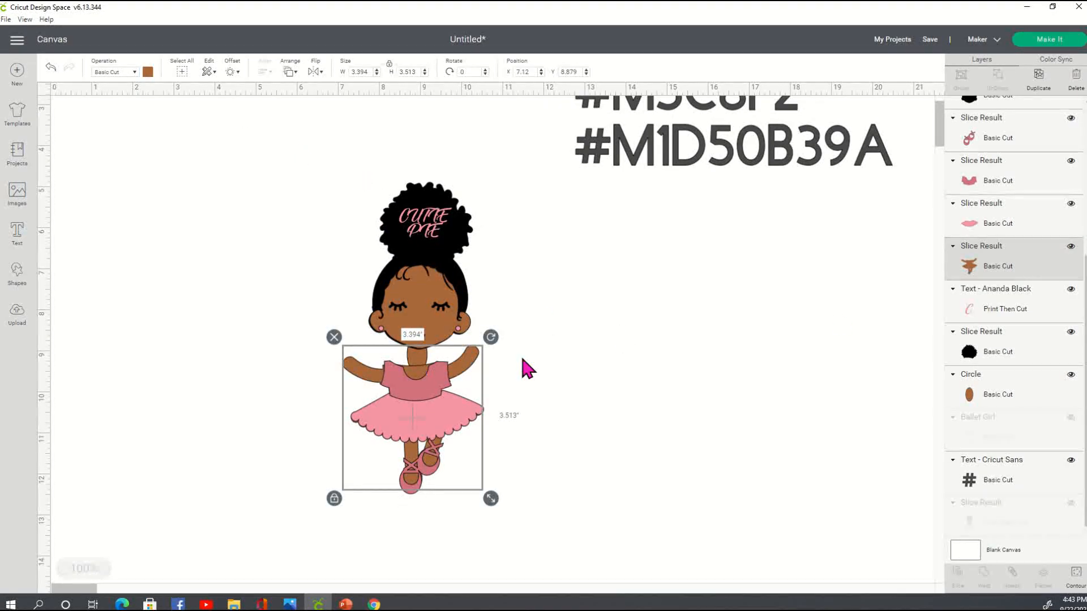
left_click(562, 237)
left_click_drag(308, 170, 512, 334)
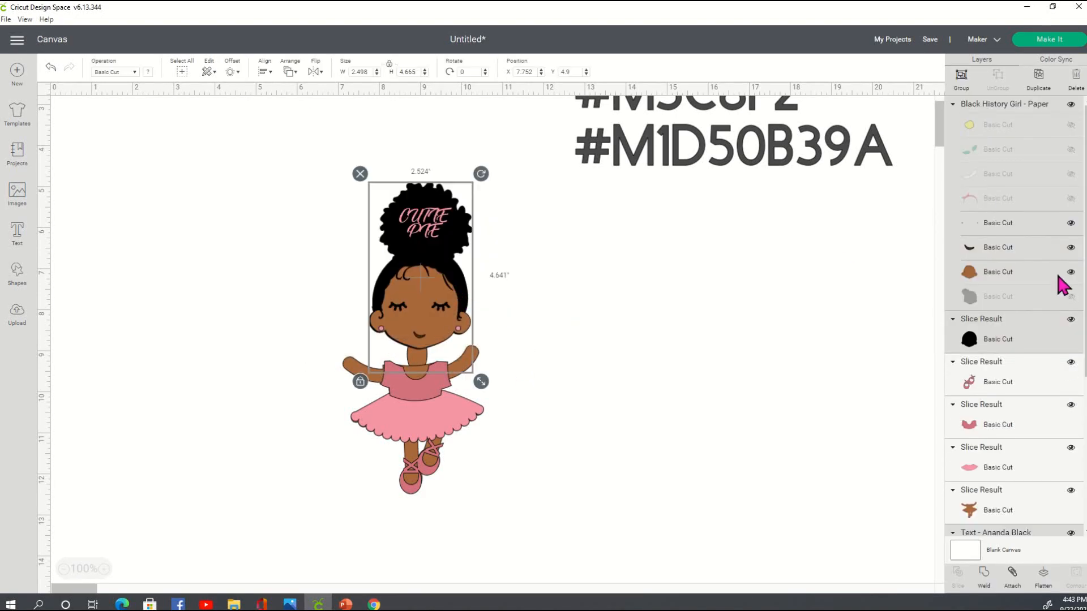
scroll(1047, 510, "down", 5)
left_click(1019, 418)
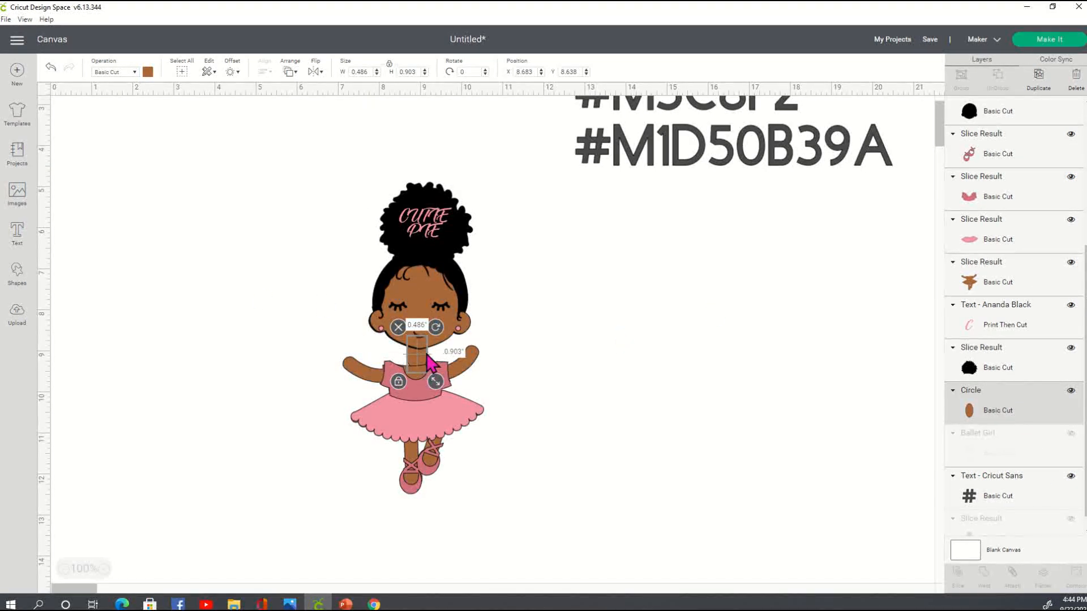
left_click(428, 365)
left_click(563, 304)
left_click_drag(333, 164, 450, 252)
Step: Resize the pink top to about 1.75 in wide by 0.878 in high and tilt it slightly to fit the shoulders
left_click(421, 347)
left_click_drag(424, 355, 436, 381)
left_click(449, 390)
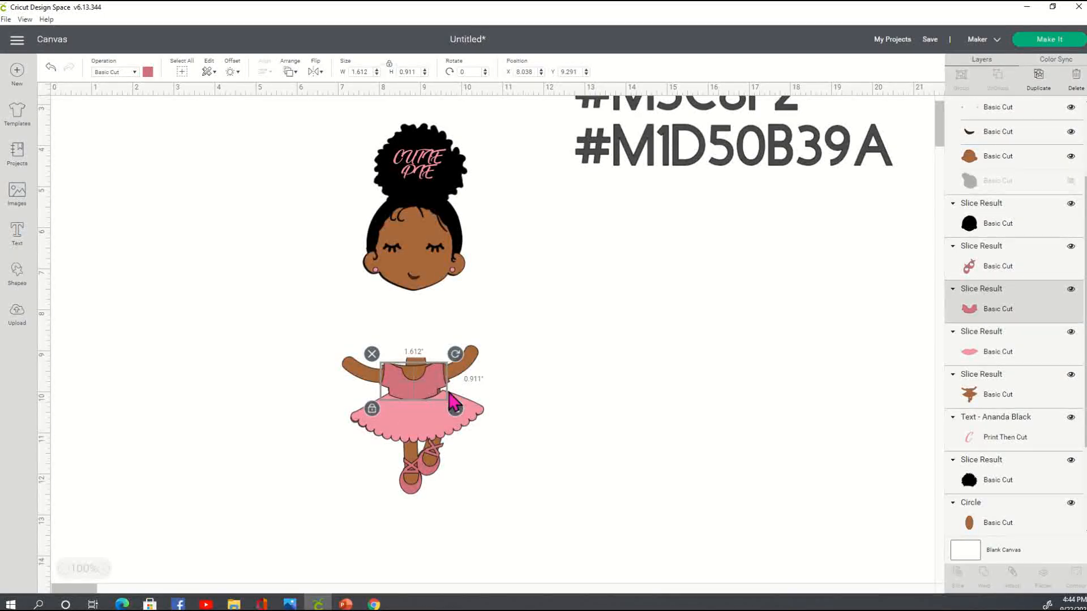
left_click_drag(454, 409, 459, 410)
left_click(469, 388)
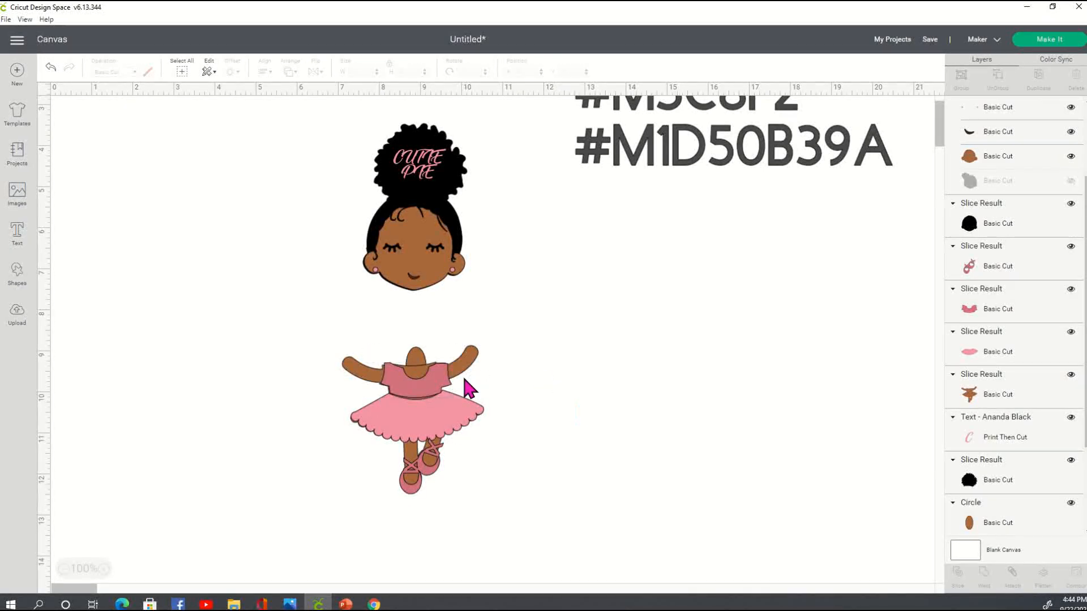
left_click(404, 389)
left_click_drag(460, 354, 443, 388)
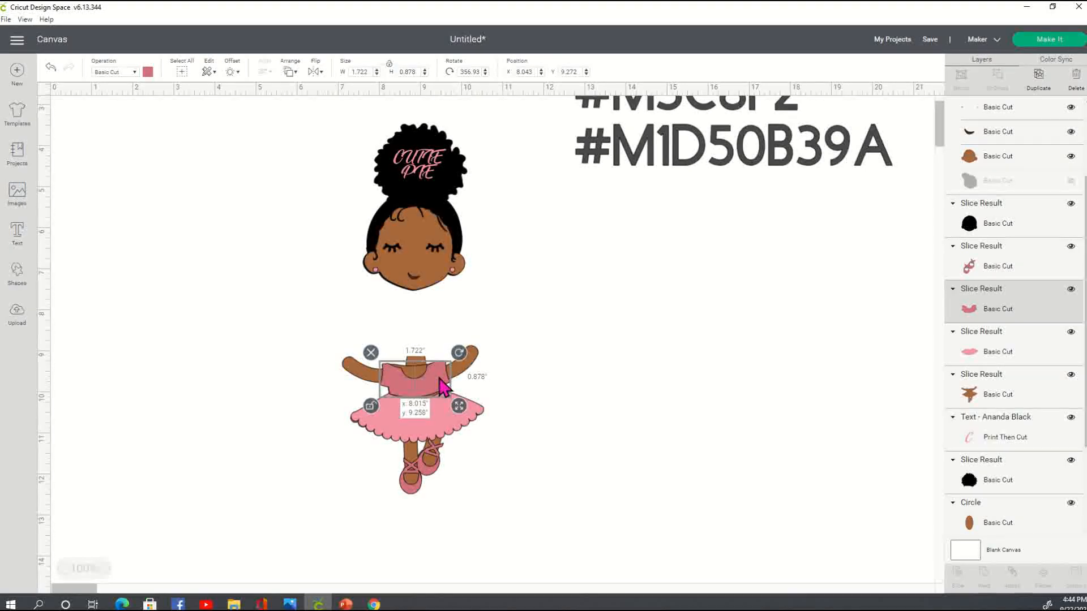
left_click_drag(462, 410, 459, 409)
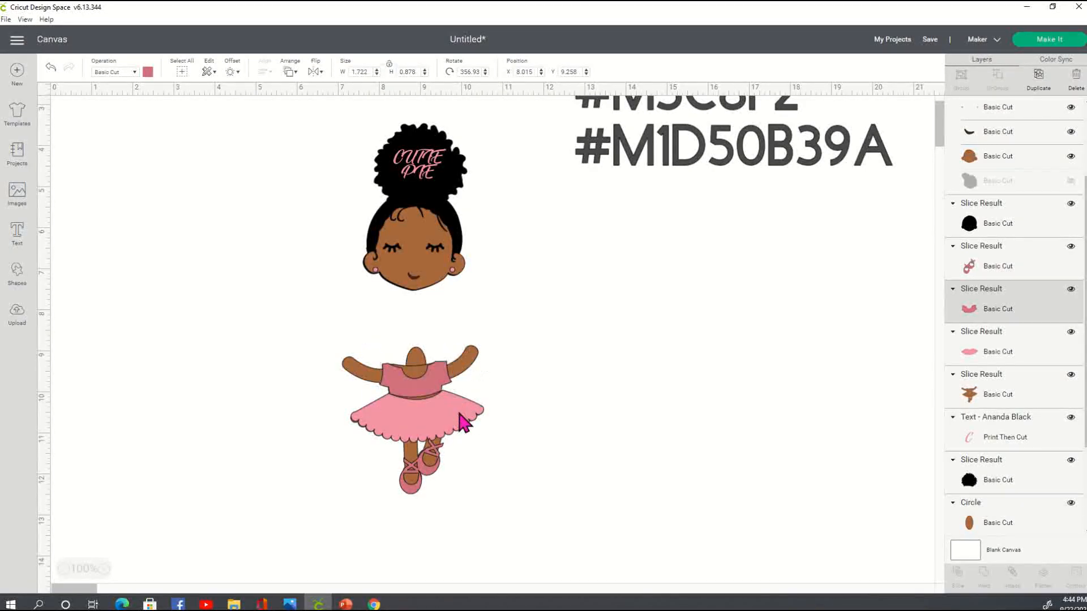
Step: Tilt the pink skirt slightly, unlock its proportions and stretch it to about 3.06 in wide to cover the body's skirt area
left_click(432, 432)
left_click_drag(494, 451, 437, 453)
mouse_move(451, 413)
left_mouse_down()
mouse_move(452, 430)
mouse_move(452, 419)
left_mouse_up()
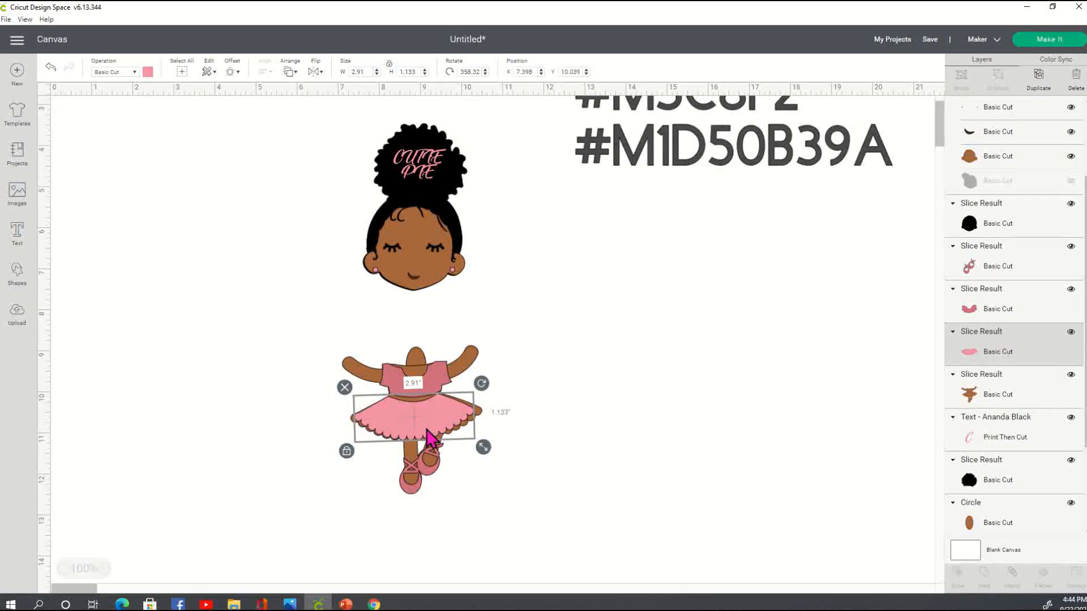
left_click(347, 451)
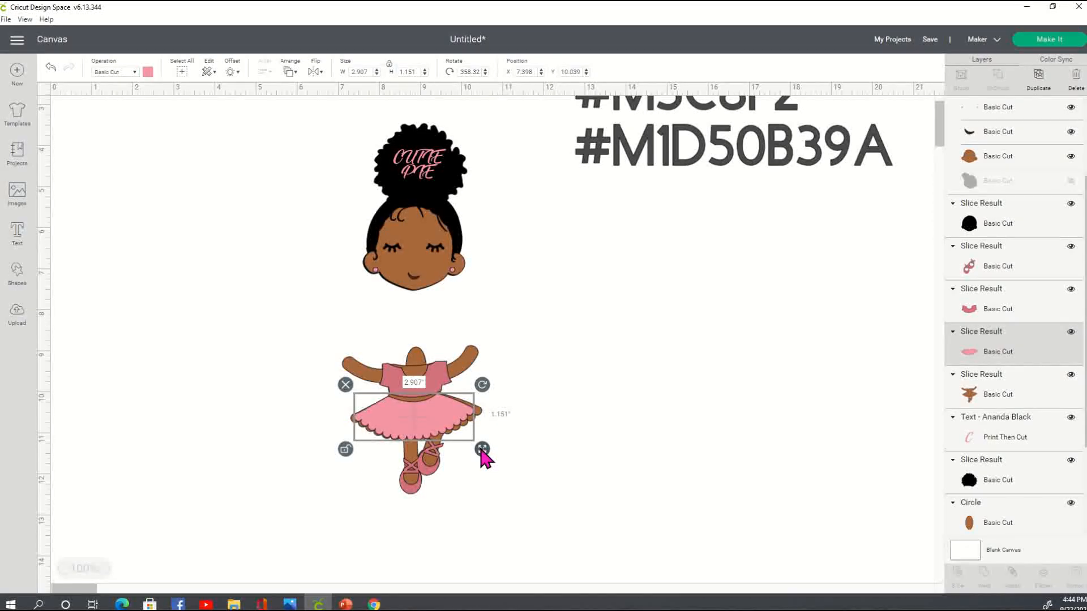
left_click_drag(482, 450, 487, 450)
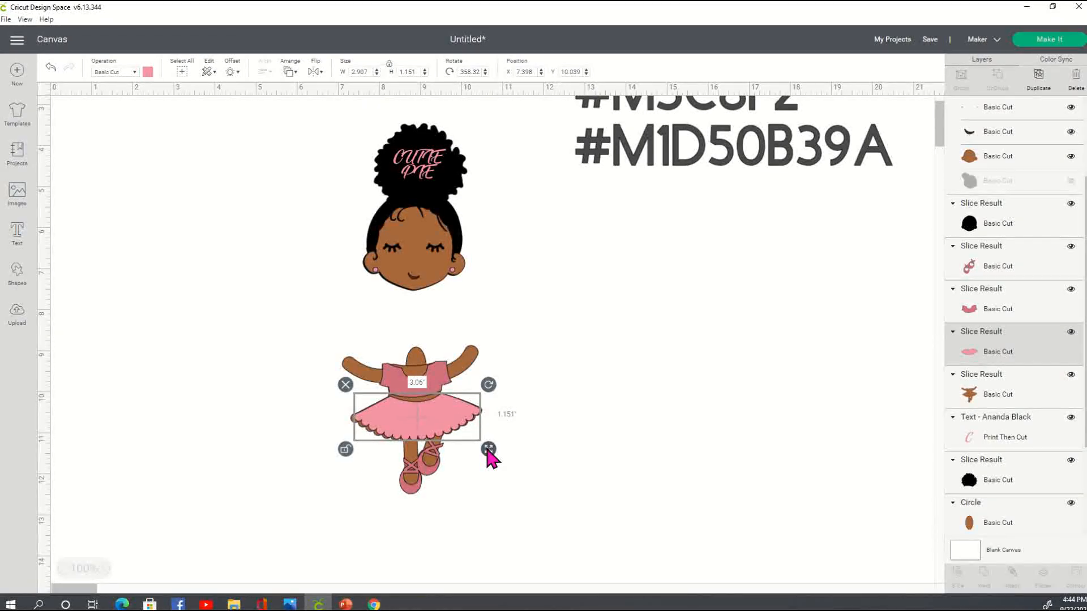
left_click(555, 451)
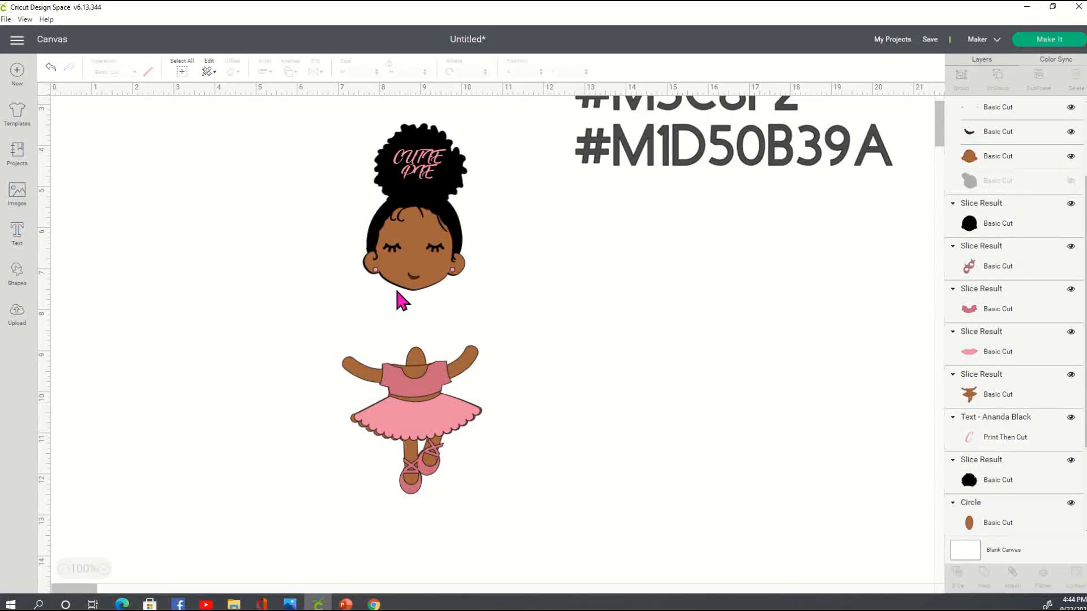
Step: Raise the hair puff slightly and group it with the head and the "Cutie Pie" text
left_click(420, 126)
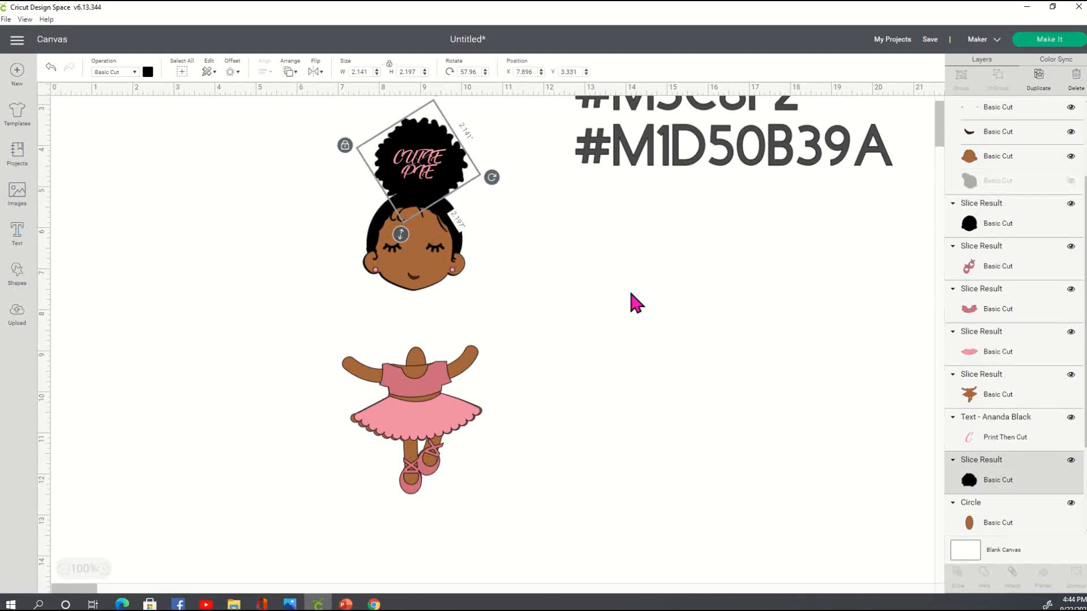
left_click(350, 104)
left_click_drag(350, 103, 492, 311)
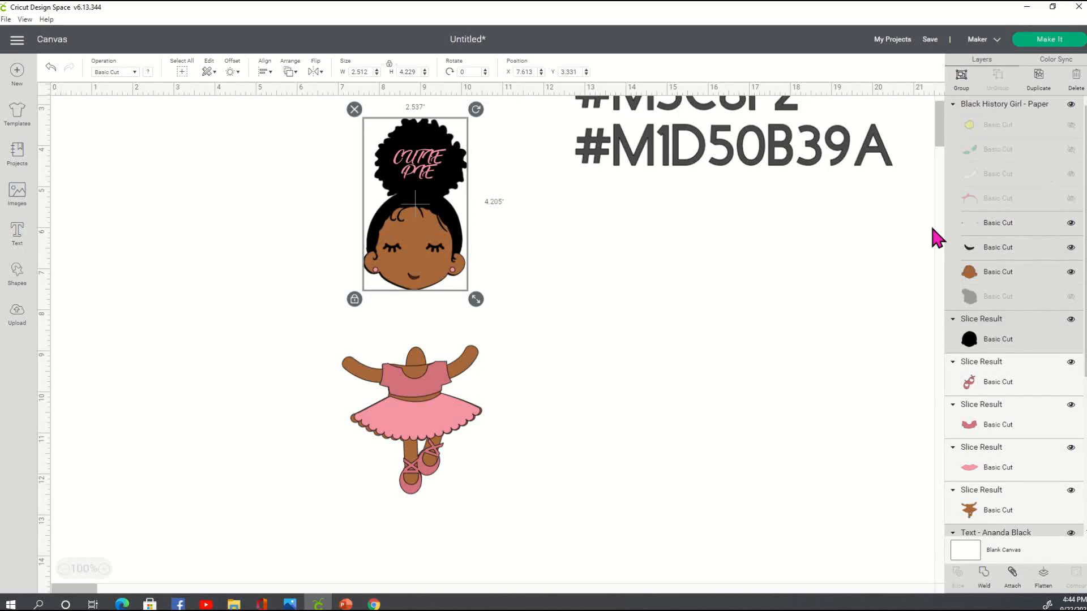
left_click(961, 76)
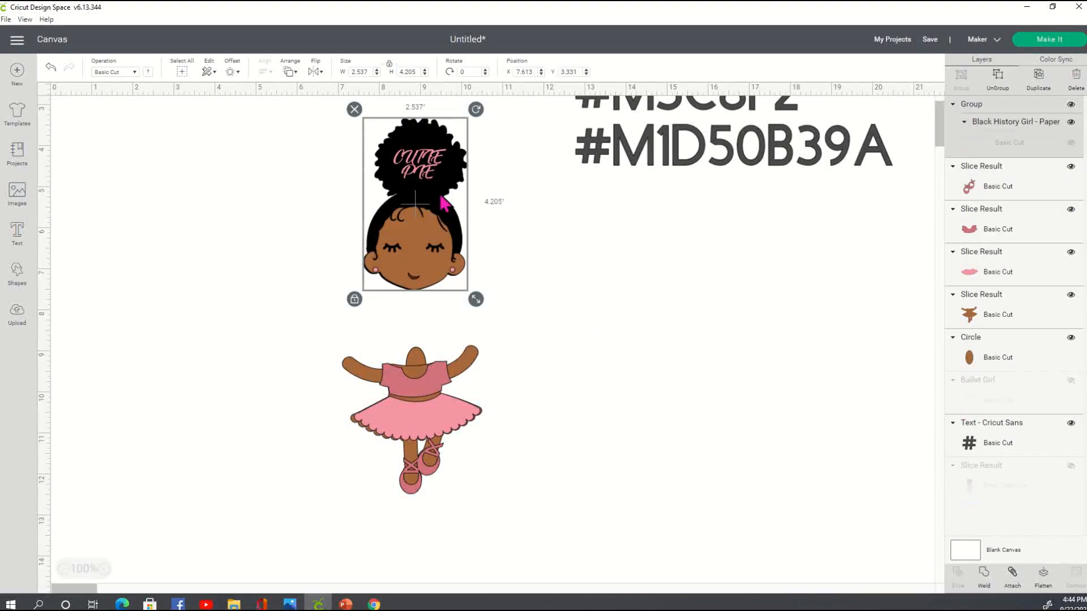
Step: Move the grouped head down onto the neck, centered between the raised arms
left_click_drag(439, 180, 444, 249)
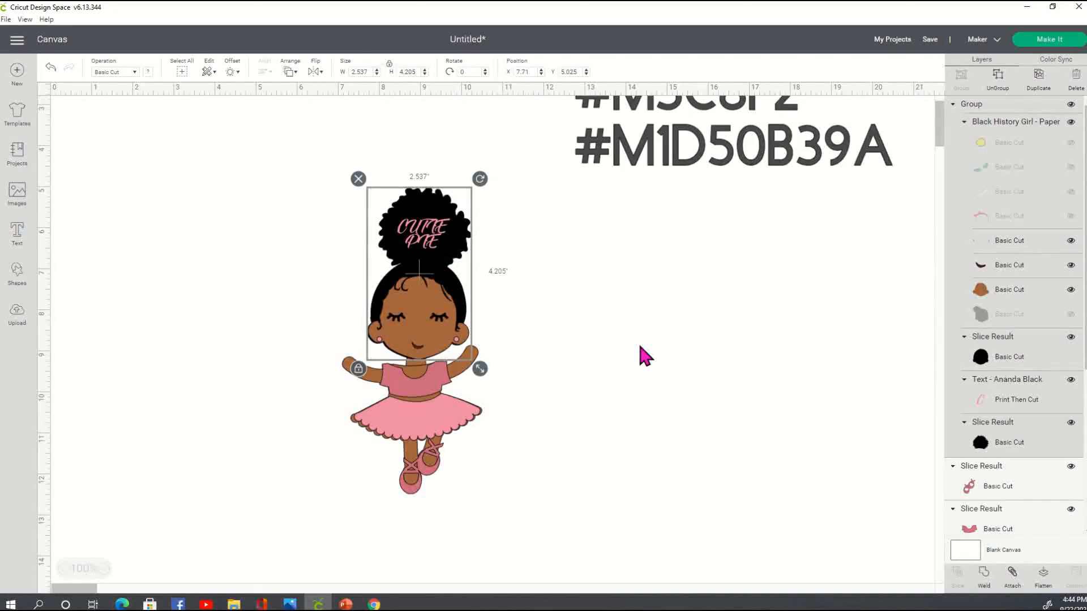
left_click(640, 355)
left_click(422, 239)
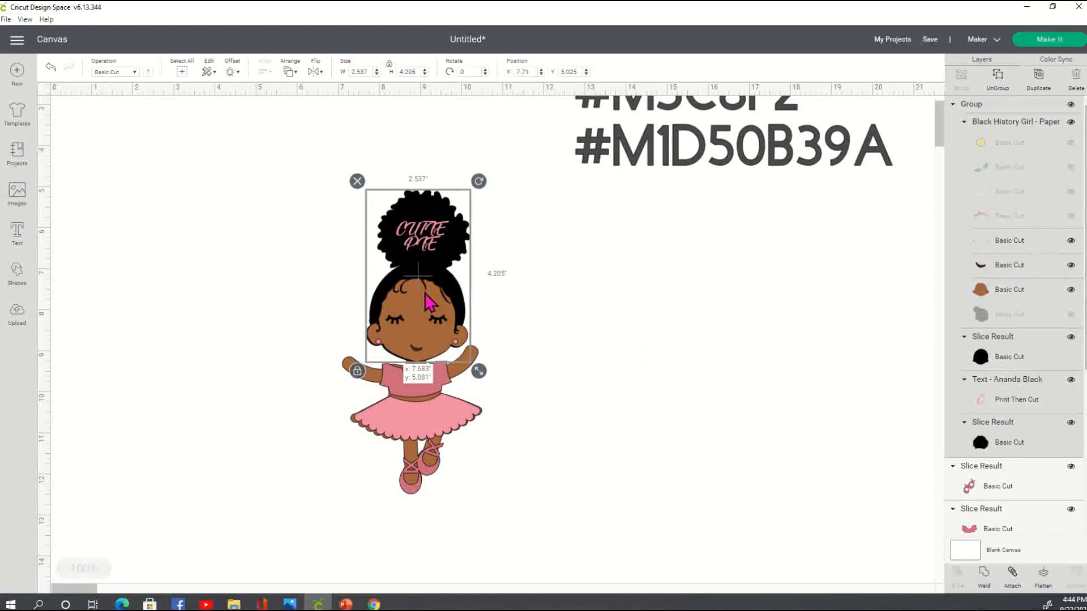
left_click(569, 347)
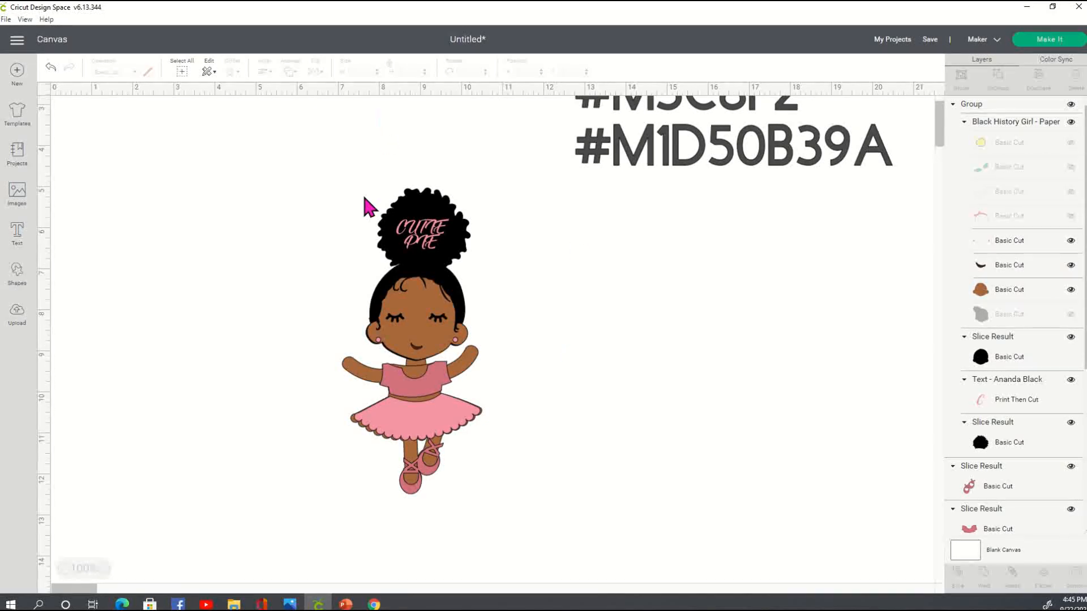
Step: Group the whole ballerina and create a welded 0.167 in offset with rounded corners around it
left_click_drag(326, 164, 513, 499)
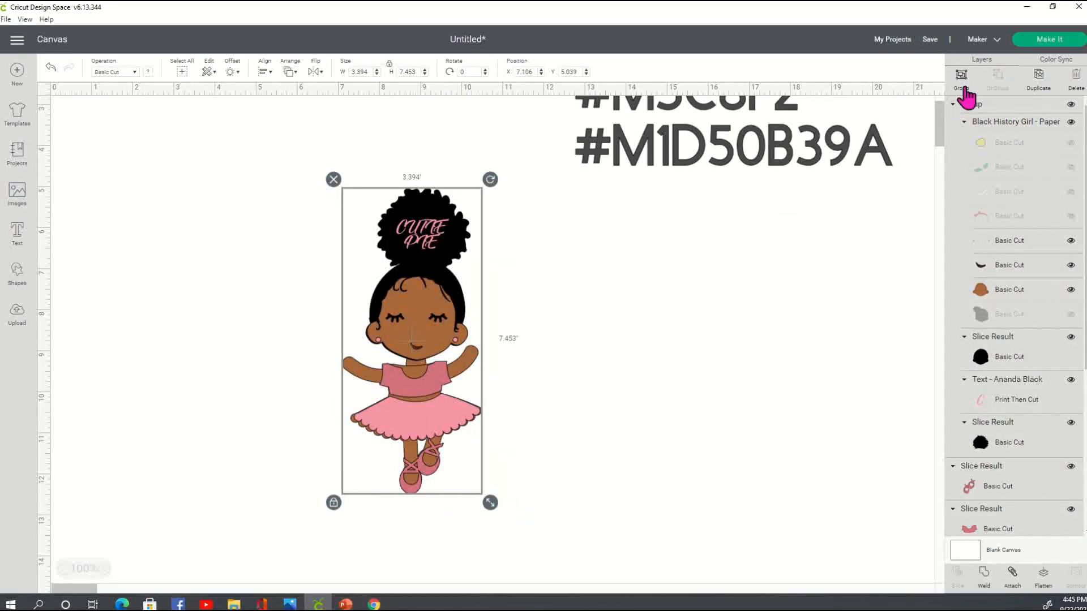
left_click(964, 86)
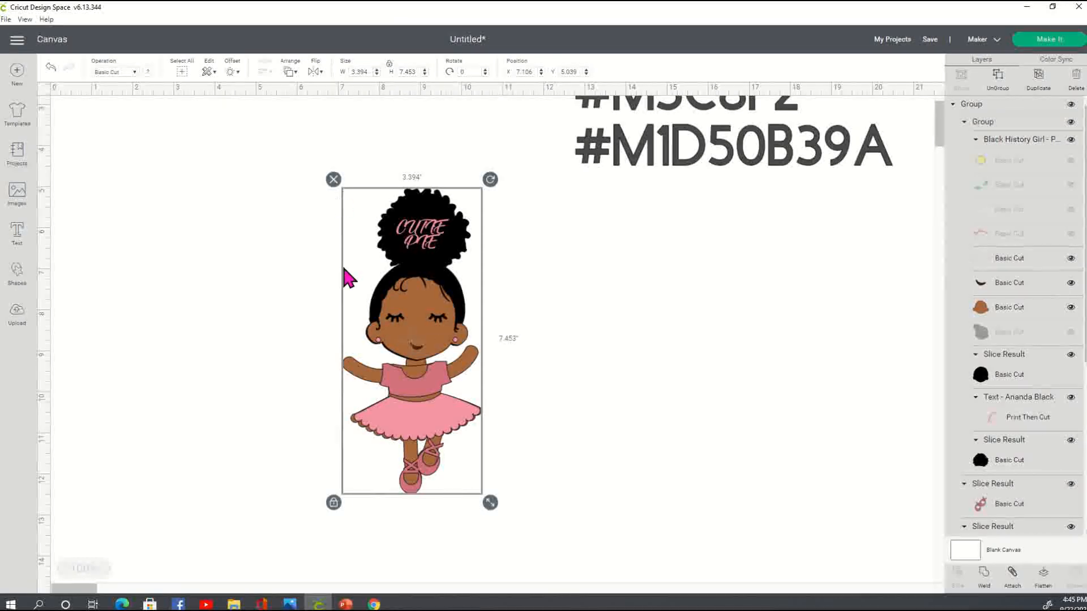
left_click(238, 72)
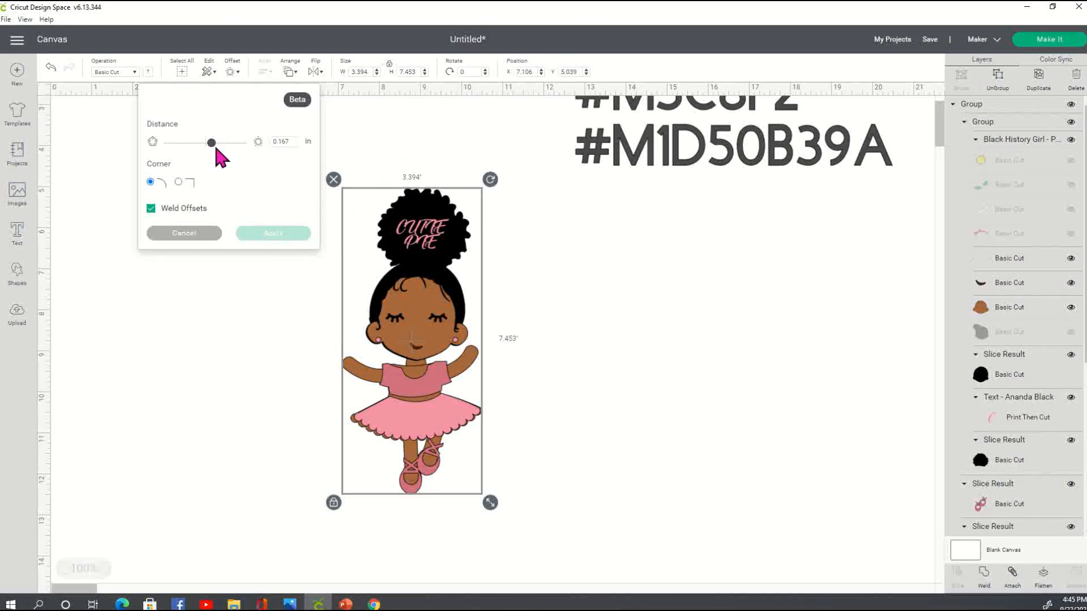
mouse_move(211, 143)
left_mouse_down()
mouse_move(228, 144)
mouse_move(213, 143)
left_mouse_up()
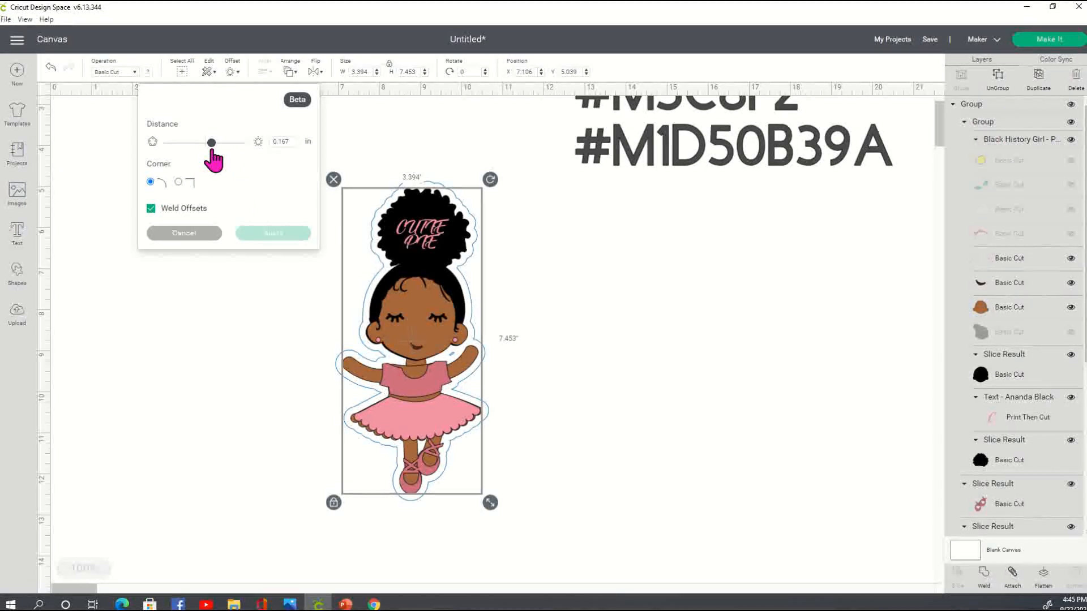
left_click_drag(211, 143, 211, 143)
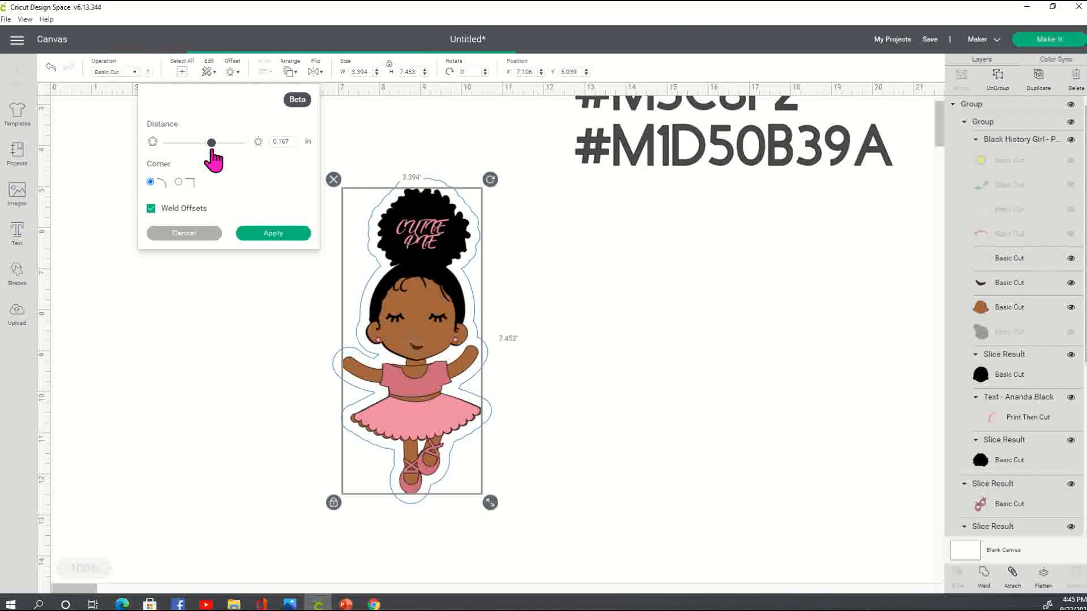
left_click(262, 234)
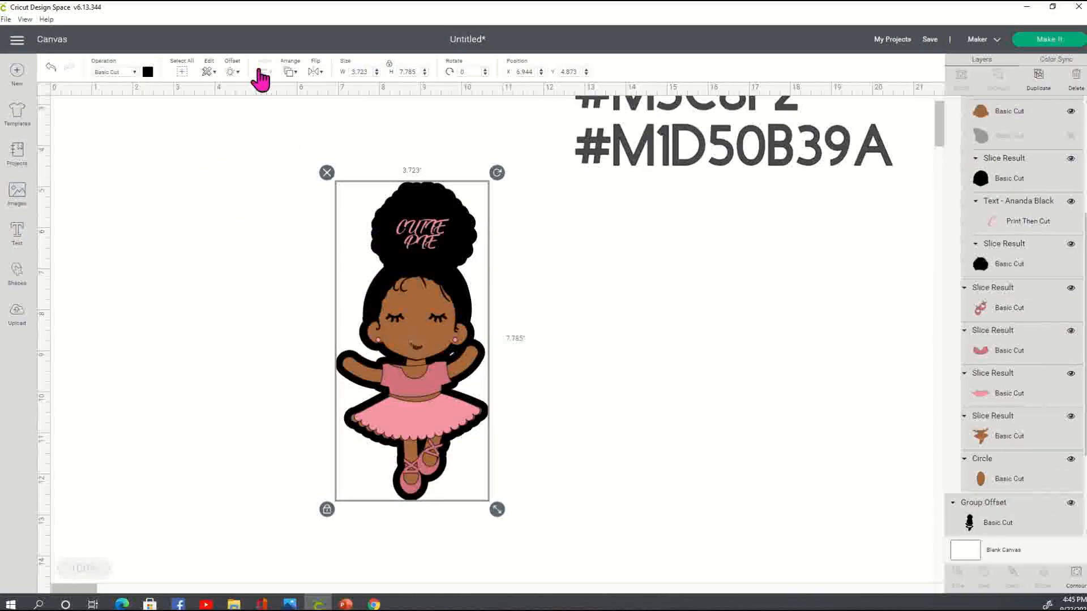
Step: Recolor the offset outline light peach
left_click(147, 74)
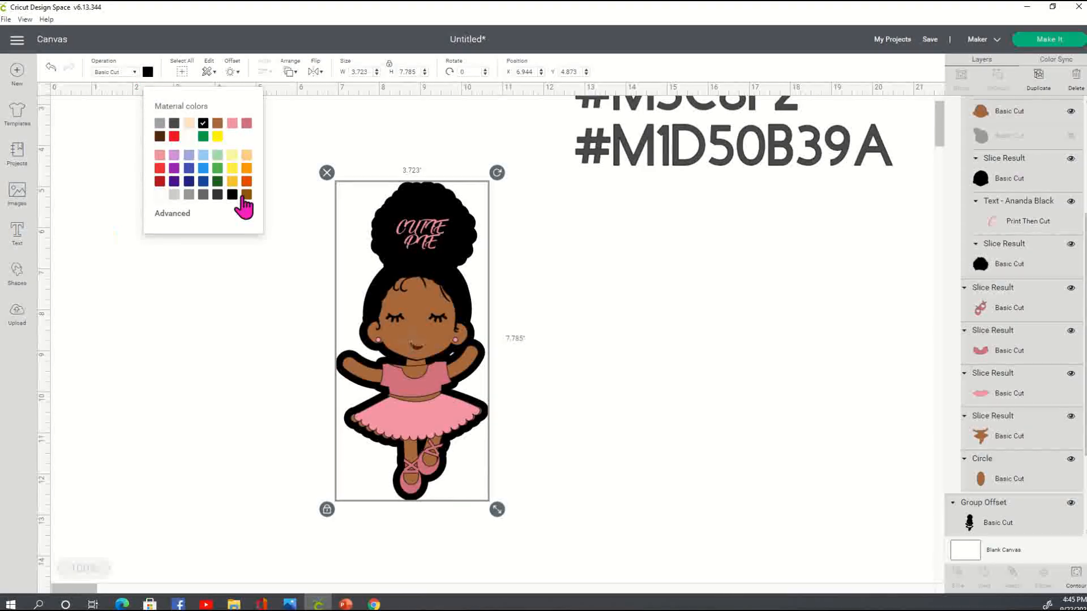
left_click(190, 123)
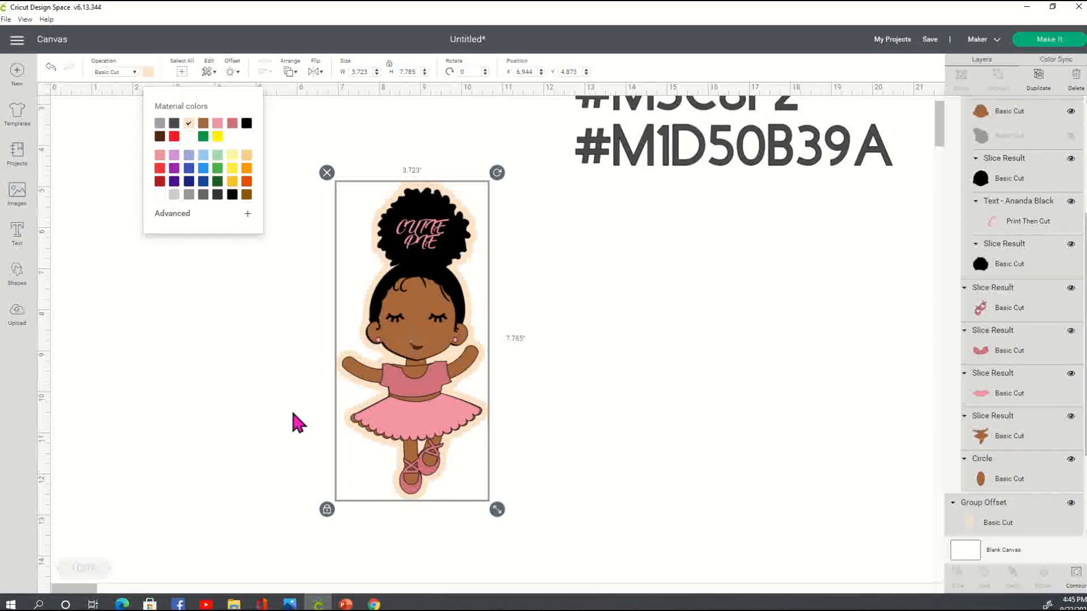
left_click(601, 393)
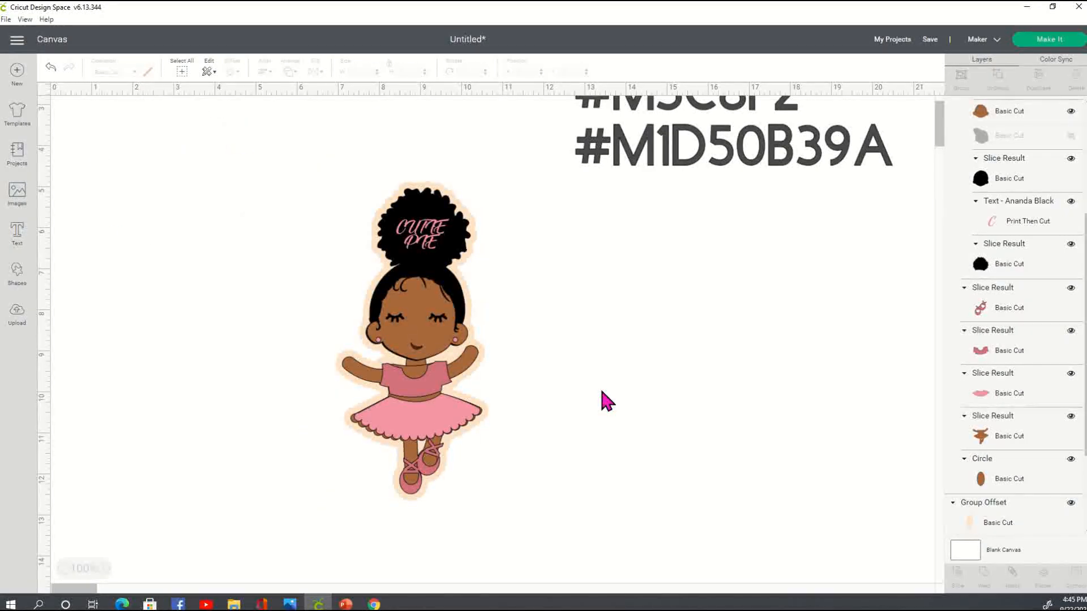
Step: Group the ballerina with its peach offset and shift the group slightly down and to the left
left_click_drag(334, 165, 504, 570)
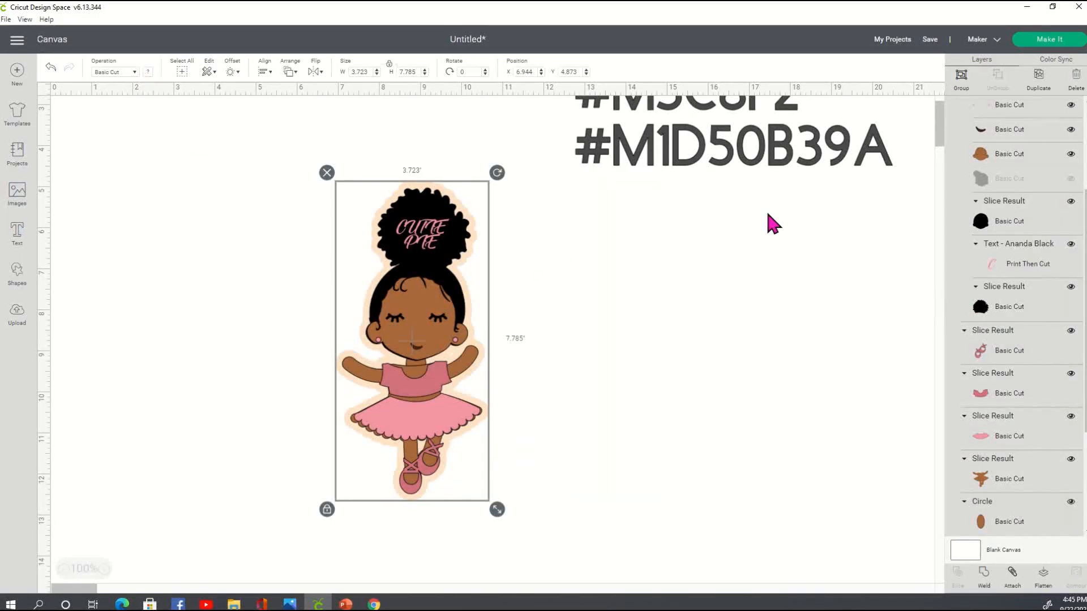
key("ctrl+g")
left_click_drag(417, 389, 391, 403)
left_click(652, 405)
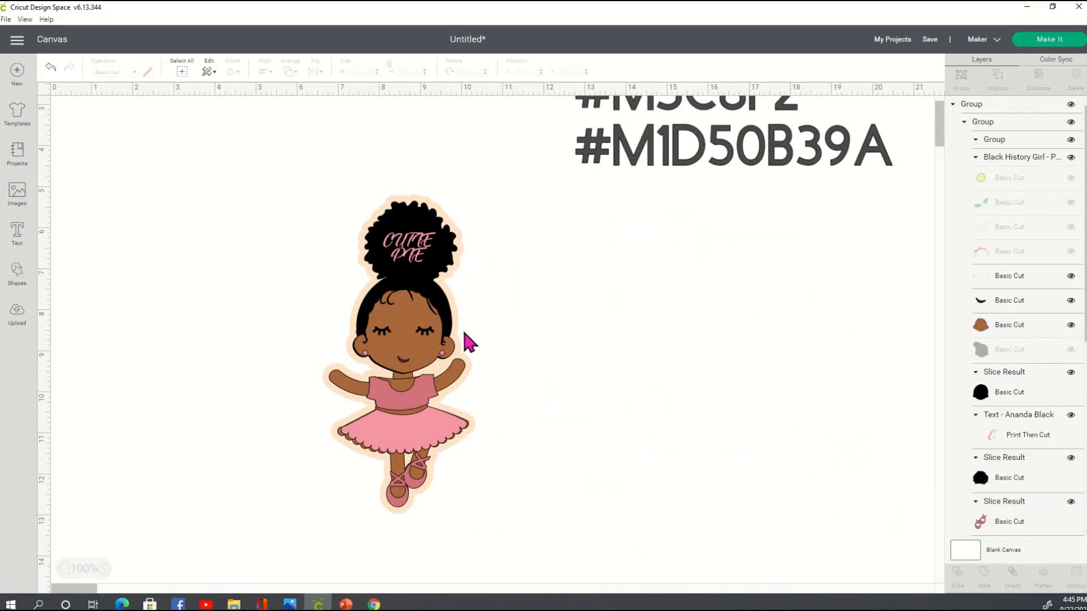
Step: Duplicate the grouped ballerina and place the copy beside the original on its right
left_click(428, 328)
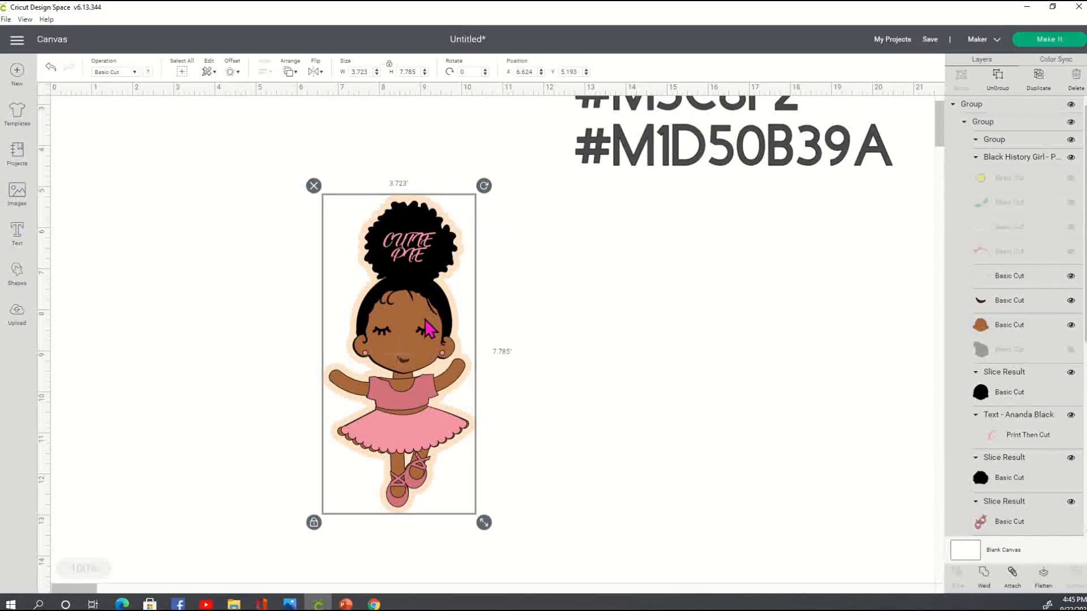
right_click(439, 321)
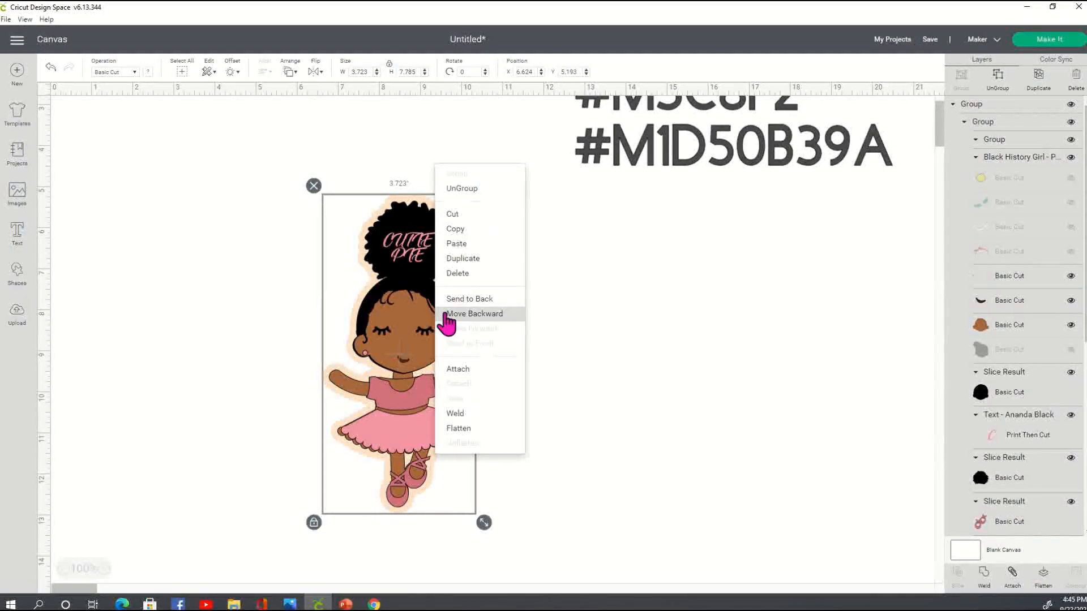
left_click_drag(411, 369, 557, 353)
left_click_drag(554, 366, 554, 349)
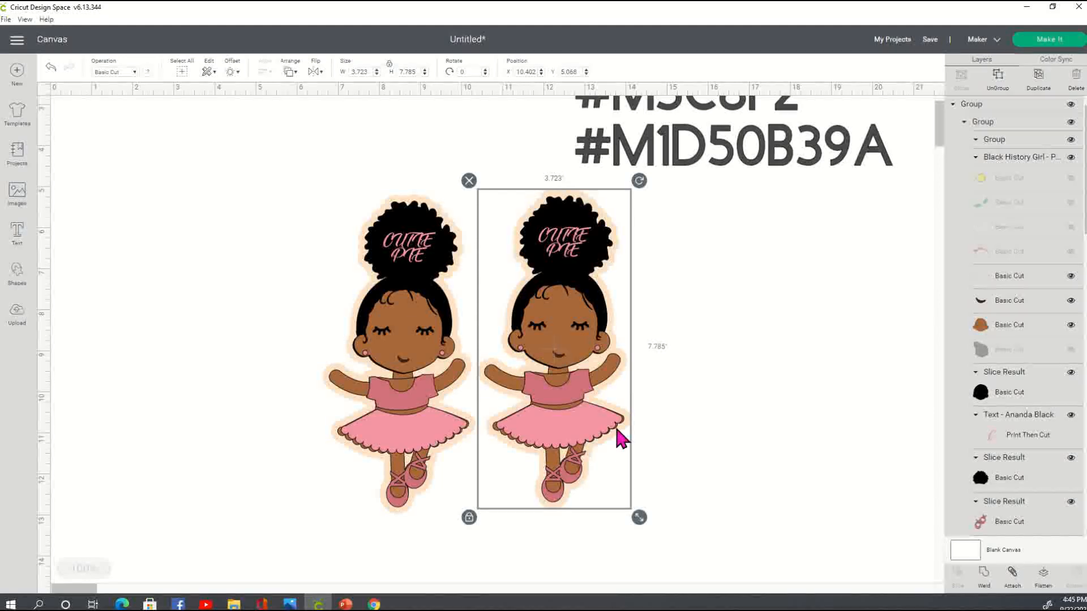
Step: Recolor the top and the skirt of the copied ballerina light blue
scroll(1050, 433, "down", 3)
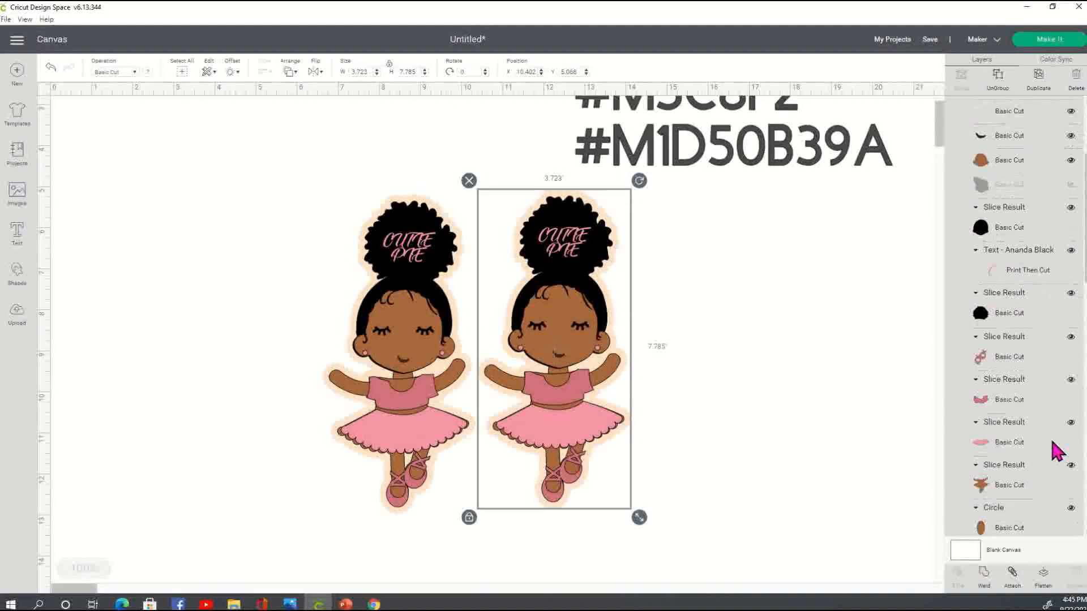
left_click(1042, 400)
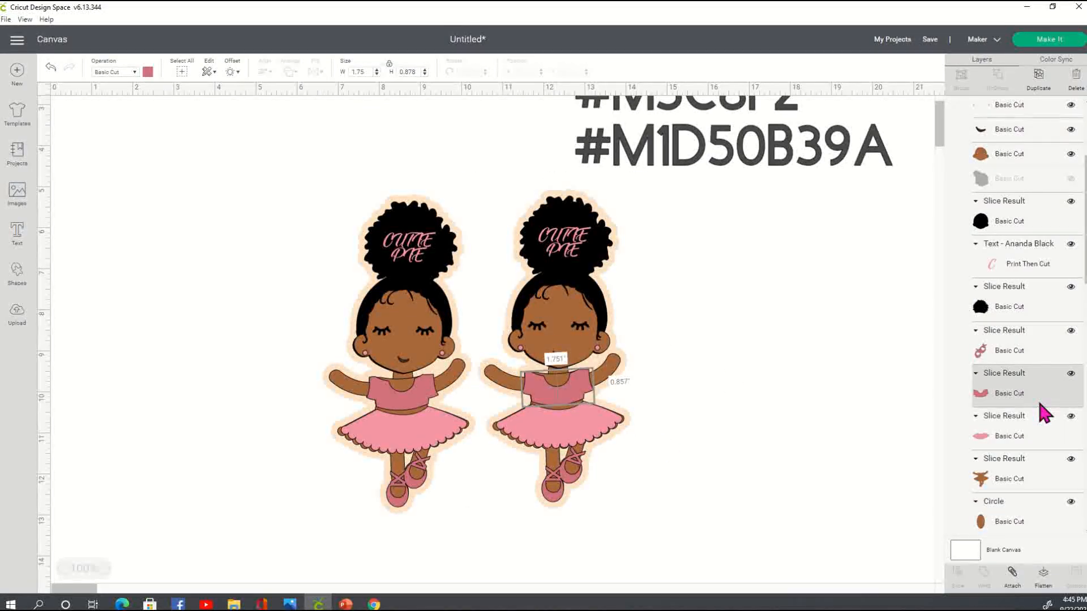
left_click(147, 73)
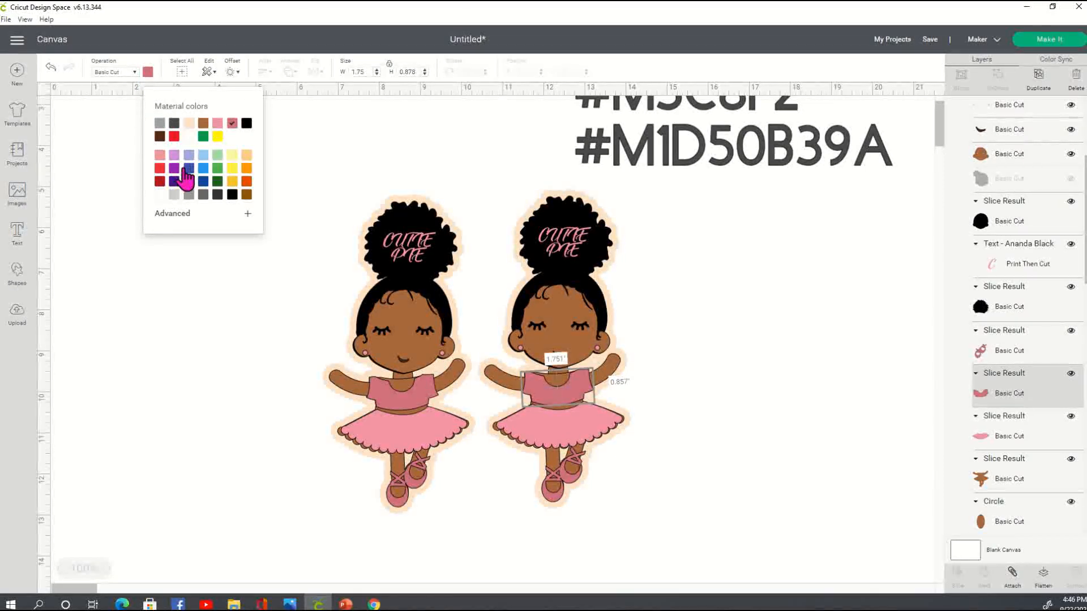
left_click(203, 156)
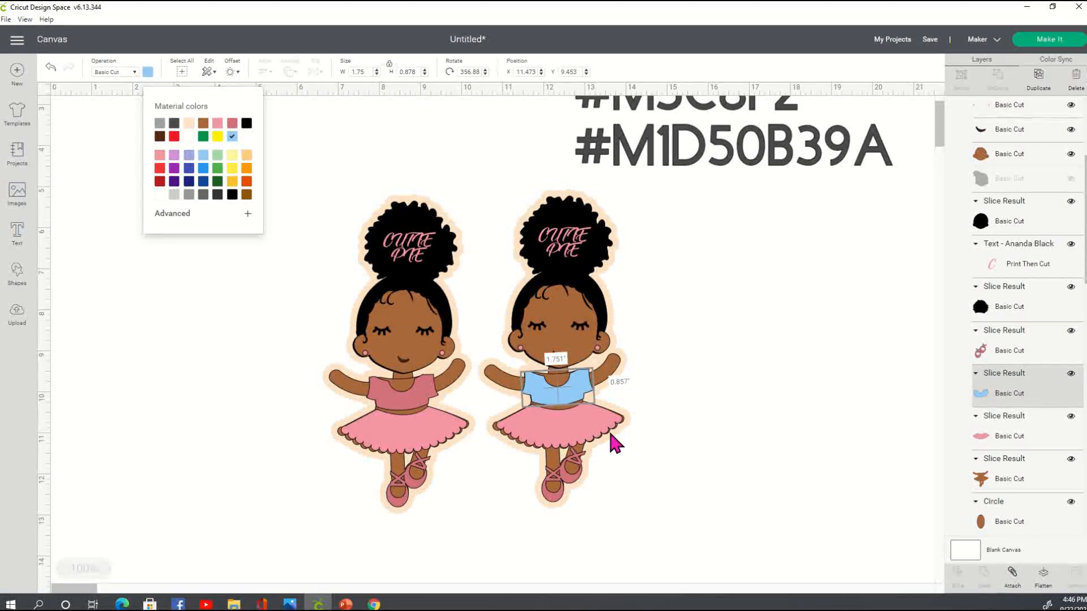
left_click(1024, 431)
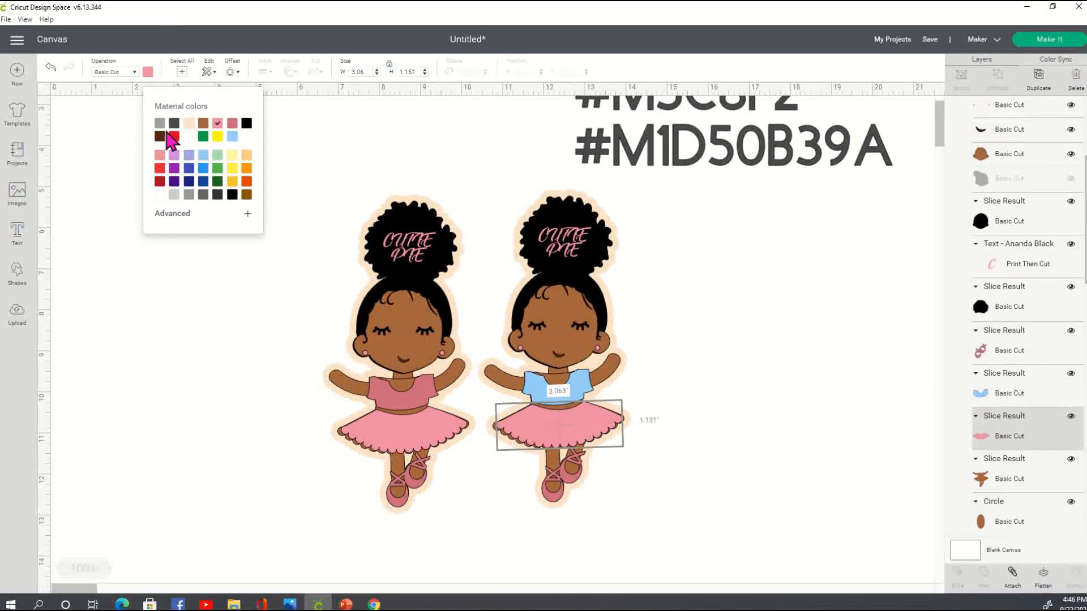
left_click(232, 137)
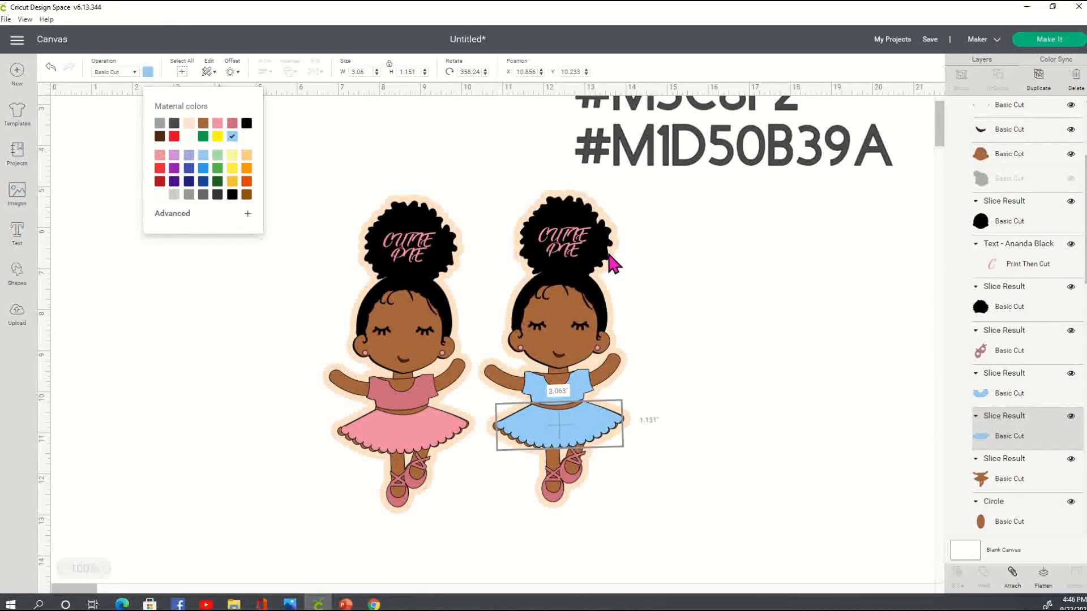
left_click(562, 242)
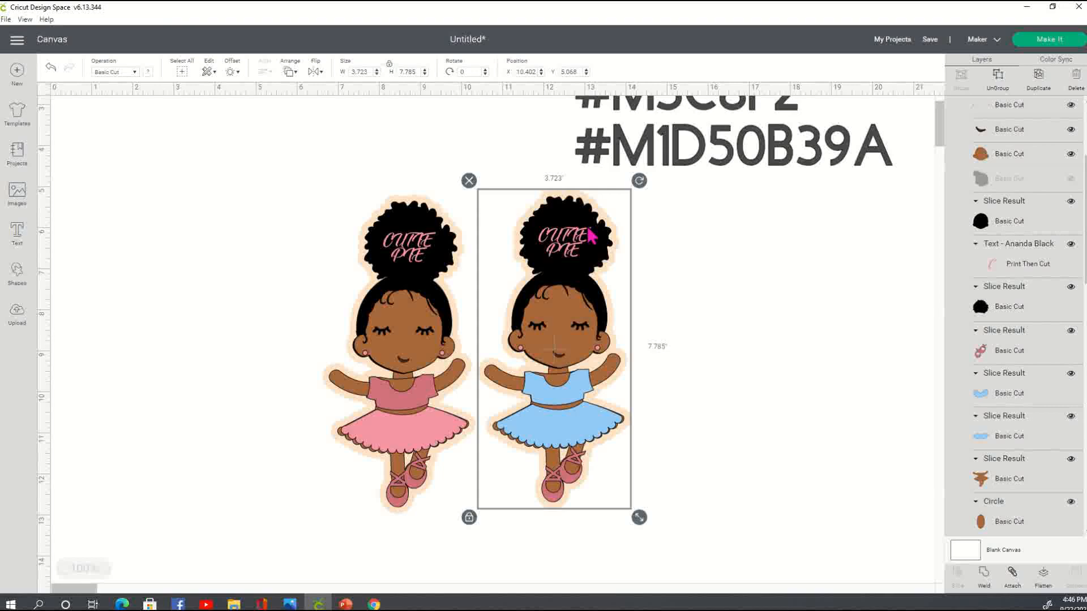
Step: Look through the layer list for the parts of the copied ballerina that are still pink
scroll(1073, 456, "down", 5)
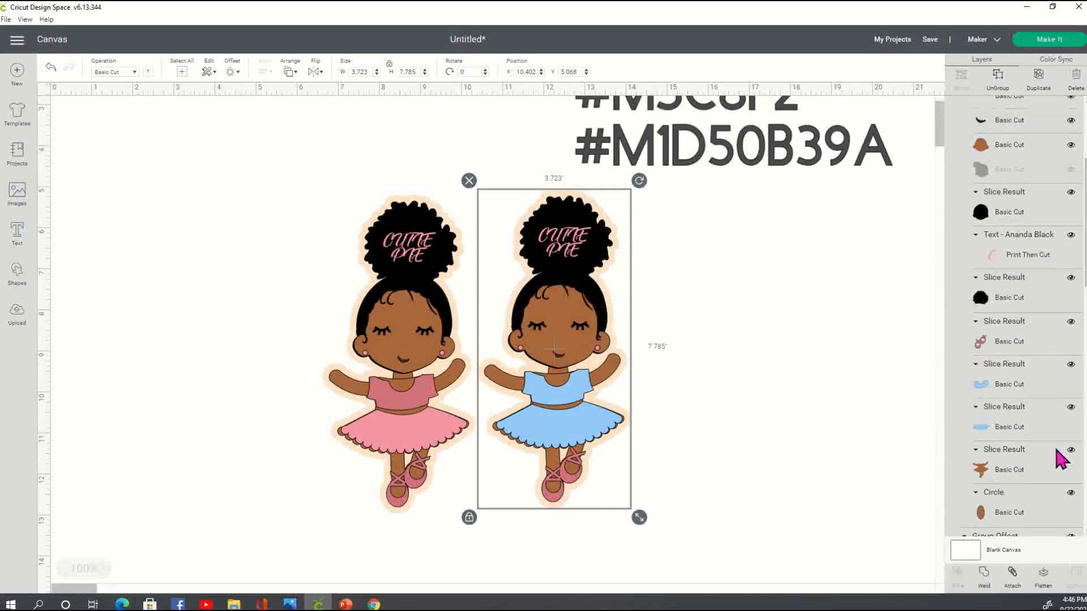
scroll(1063, 459, "down", 5)
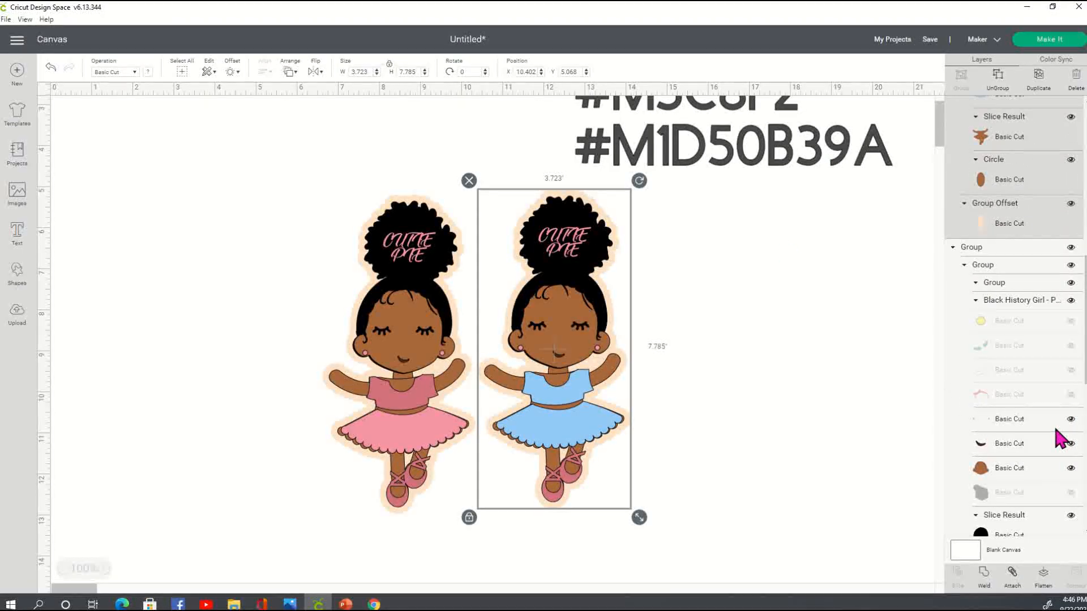
scroll(1053, 460, "down", 9)
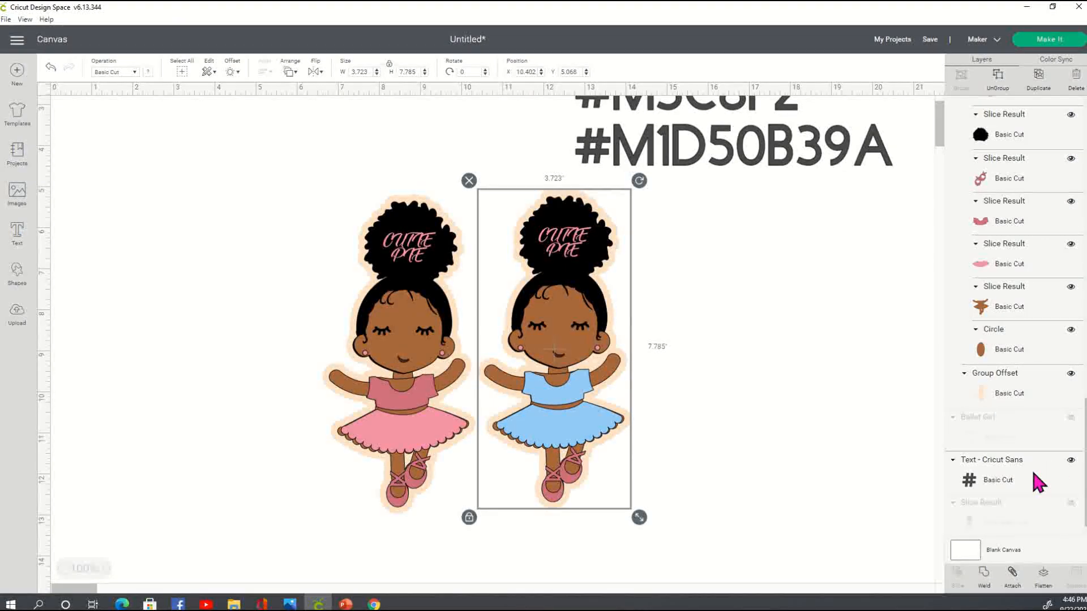
scroll(982, 367, "up", 11)
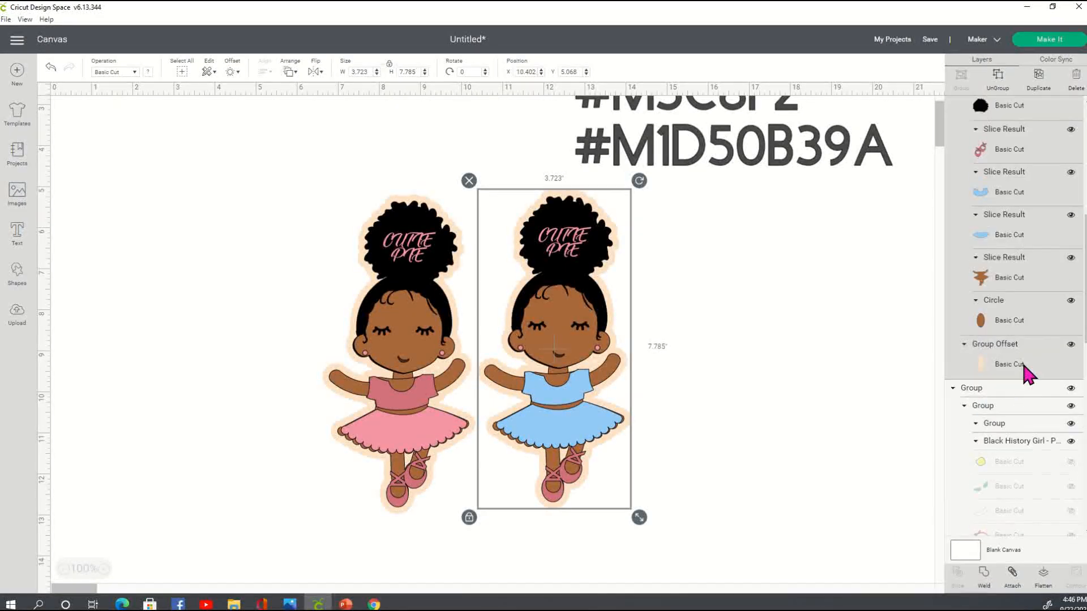
scroll(1025, 373, "down", 5)
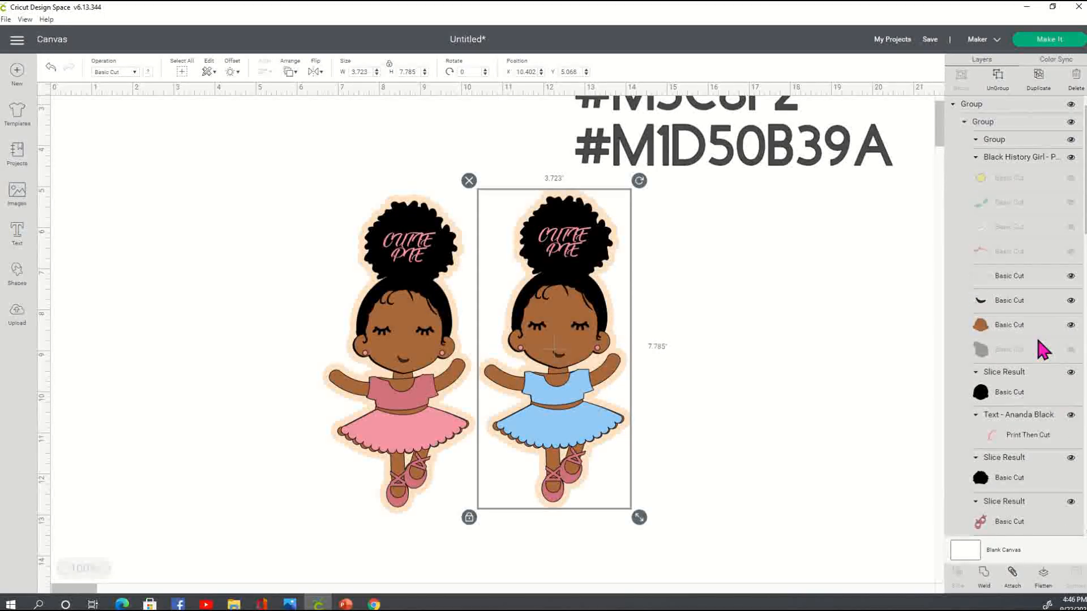
scroll(1042, 350, "down", 5)
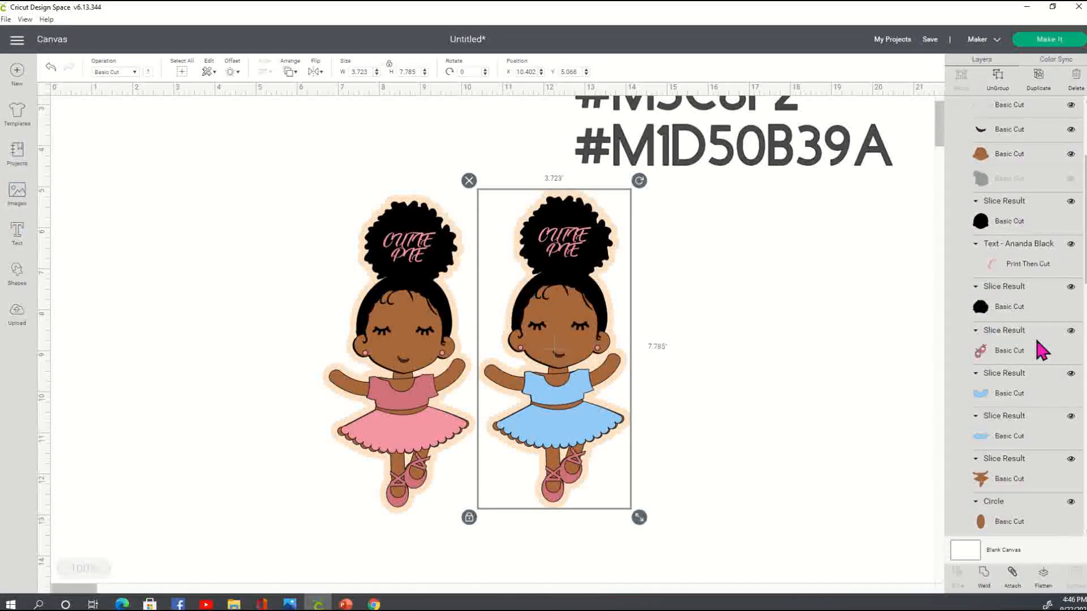
scroll(1036, 342, "down", 2)
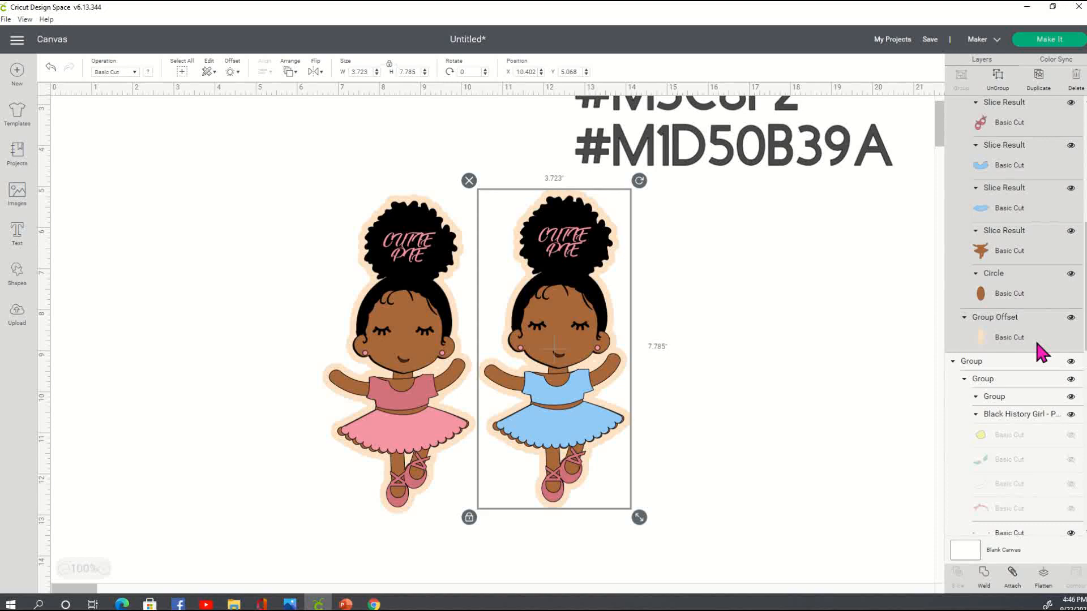
scroll(1037, 341, "down", 1)
scroll(1042, 354, "down", 4)
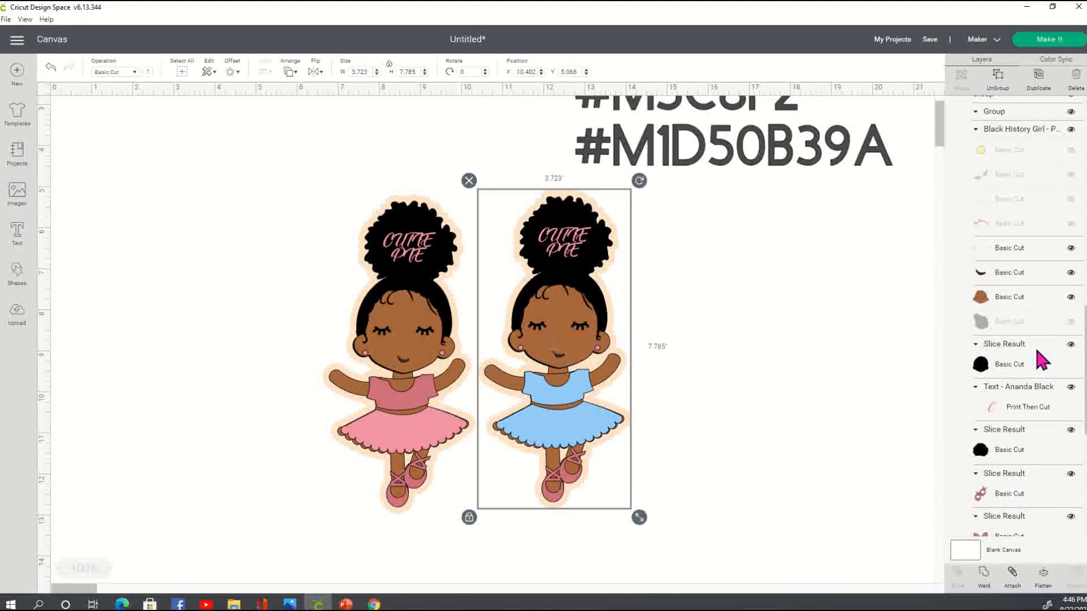
scroll(1037, 353, "down", 3)
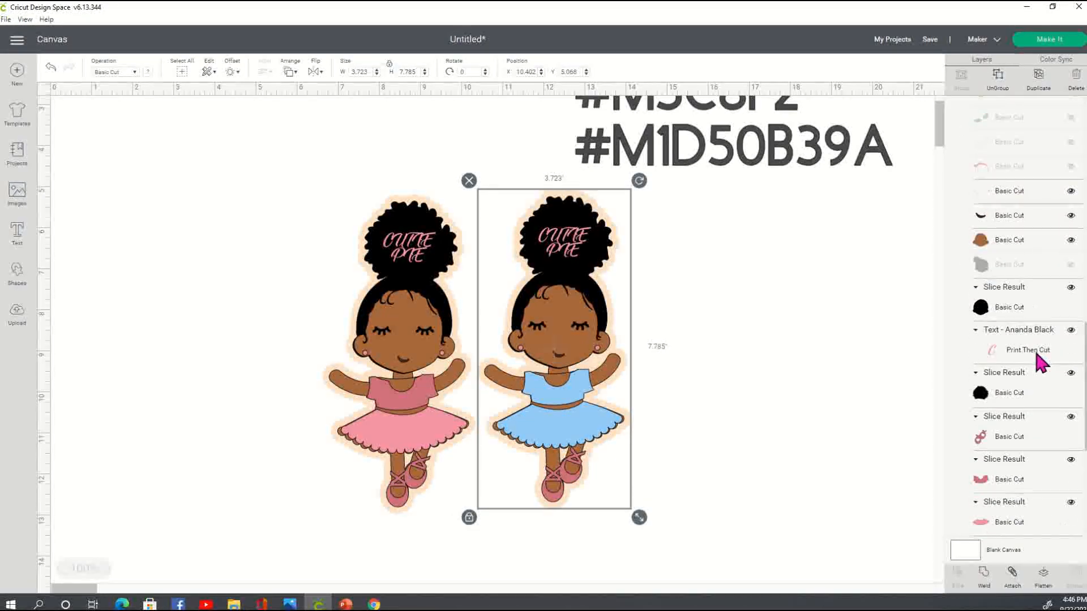
scroll(1039, 359, "down", 3)
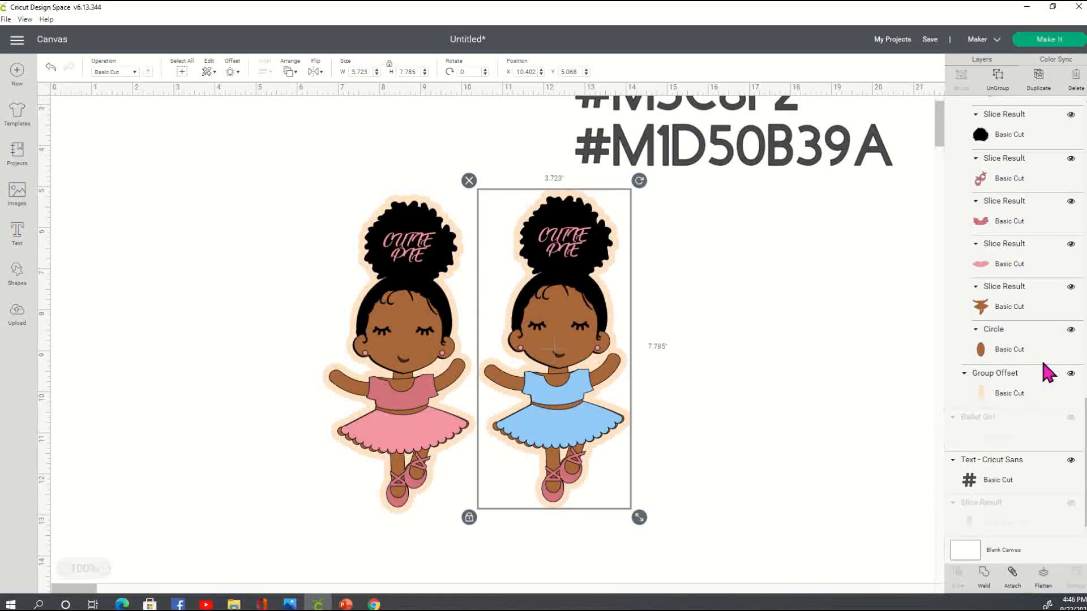
left_click(1001, 438)
left_click(539, 388)
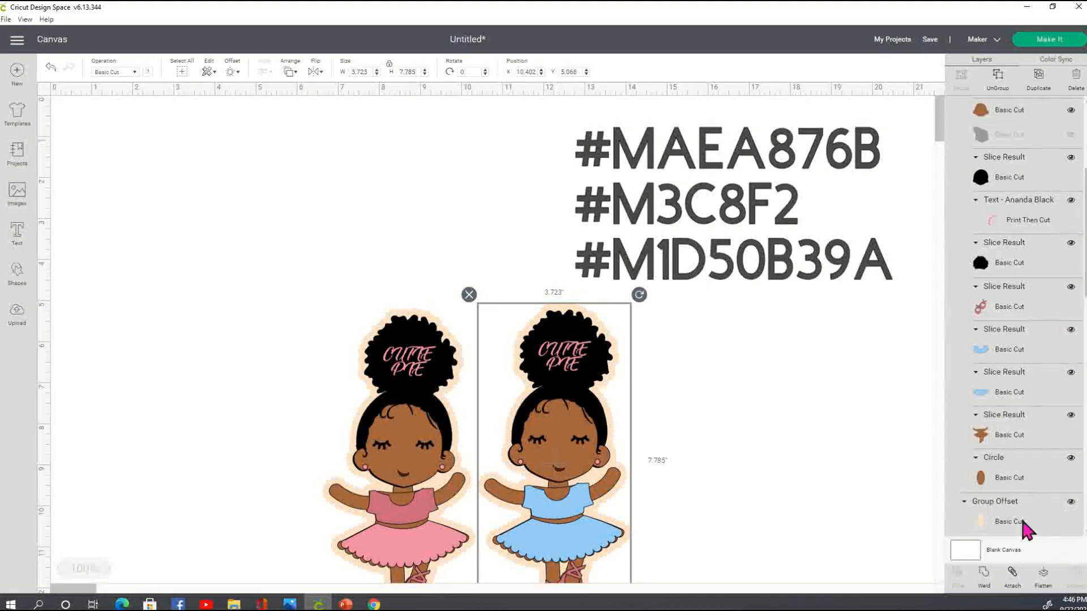
Step: Recolor the "CUTIE PIE" text on the copied ballerina's hair light blue
scroll(1013, 376, "up", 3)
scroll(1012, 376, "up", 2)
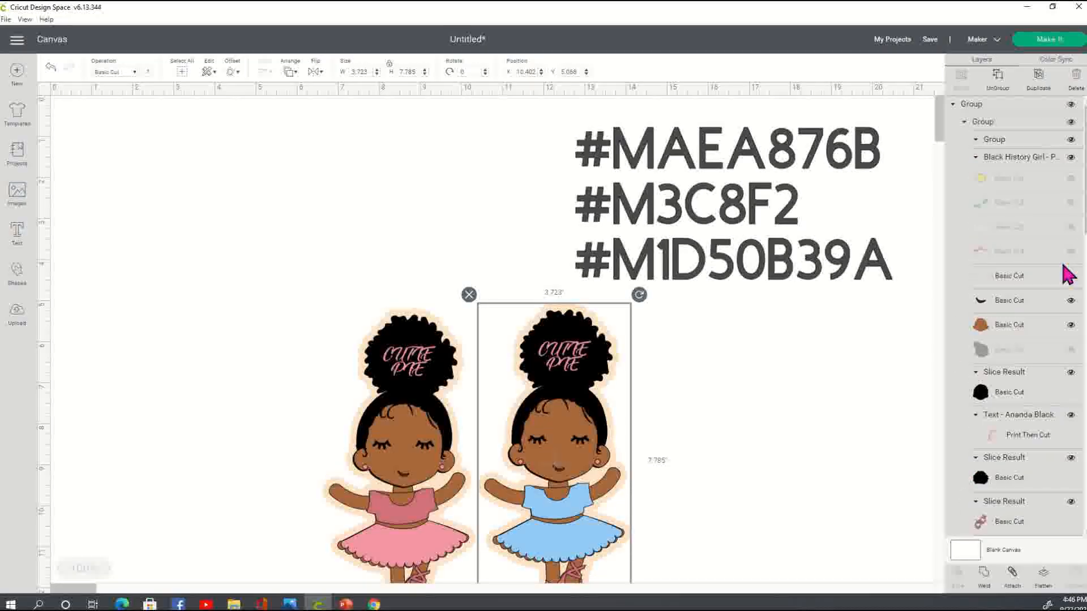
left_click(1047, 436)
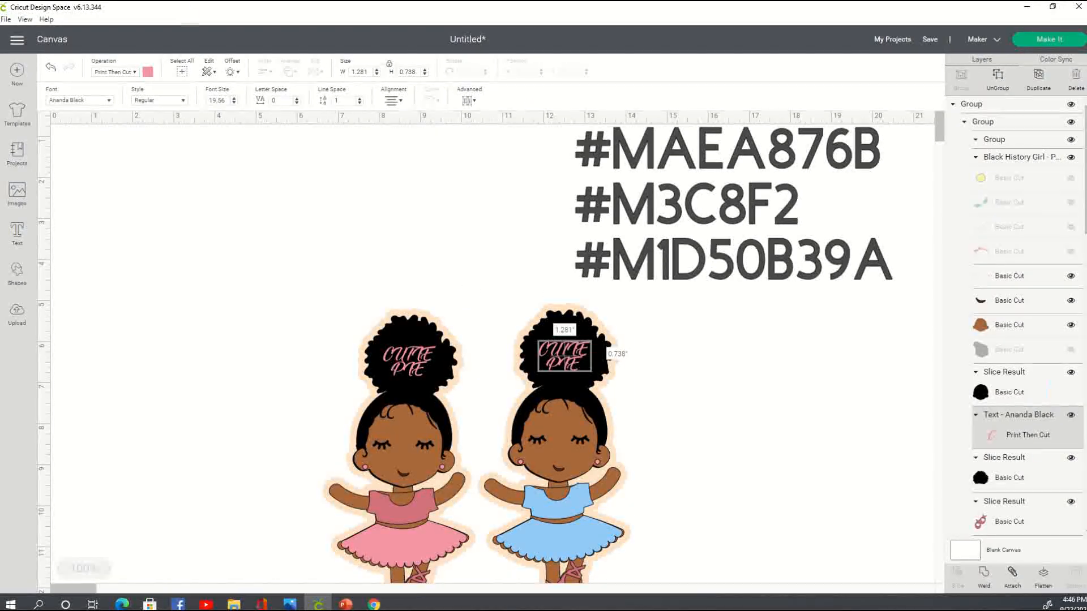
left_click(149, 72)
left_click(232, 155)
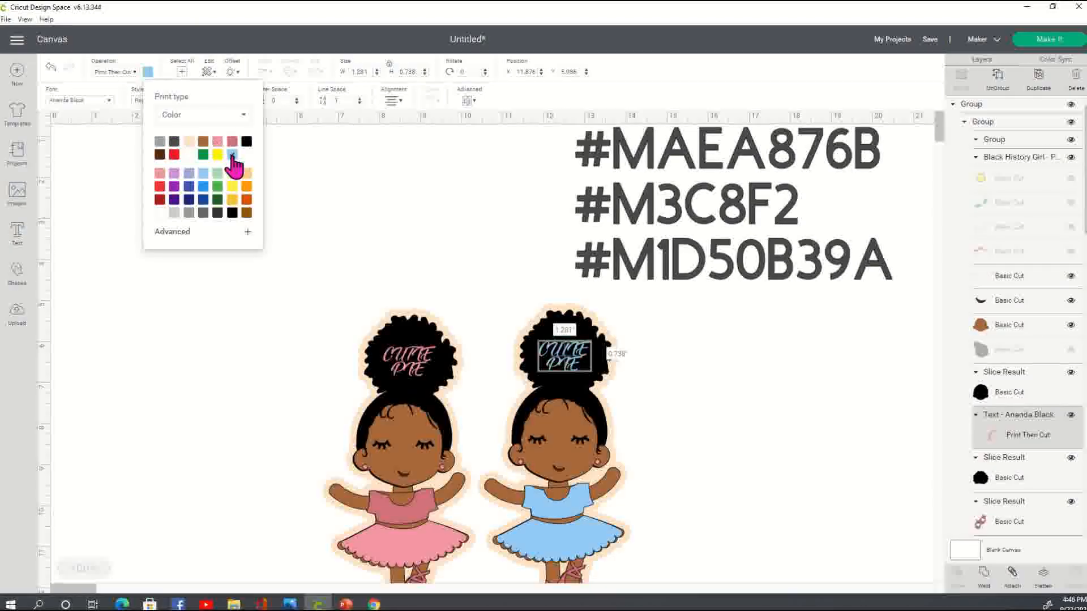
left_click(765, 448)
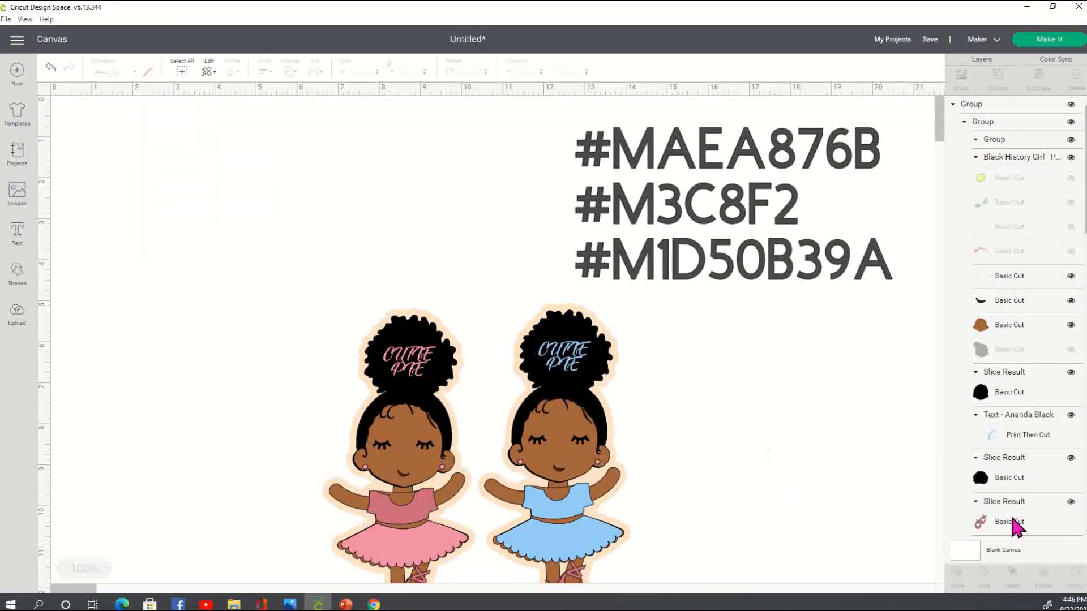
Step: Recolor the copied ballerina's earrings light blue
left_click(1009, 276)
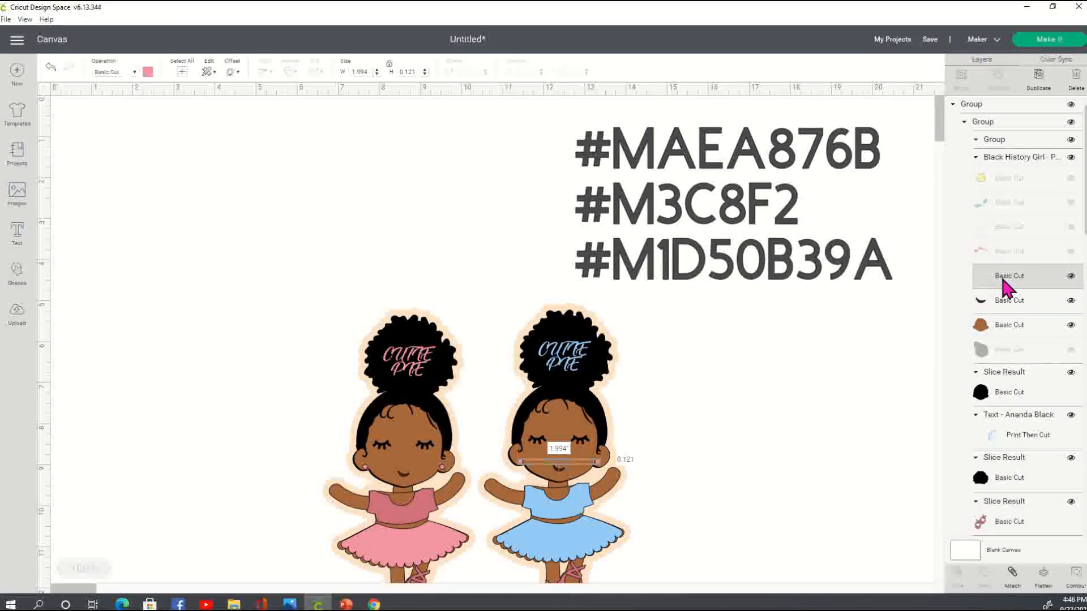
left_click(148, 72)
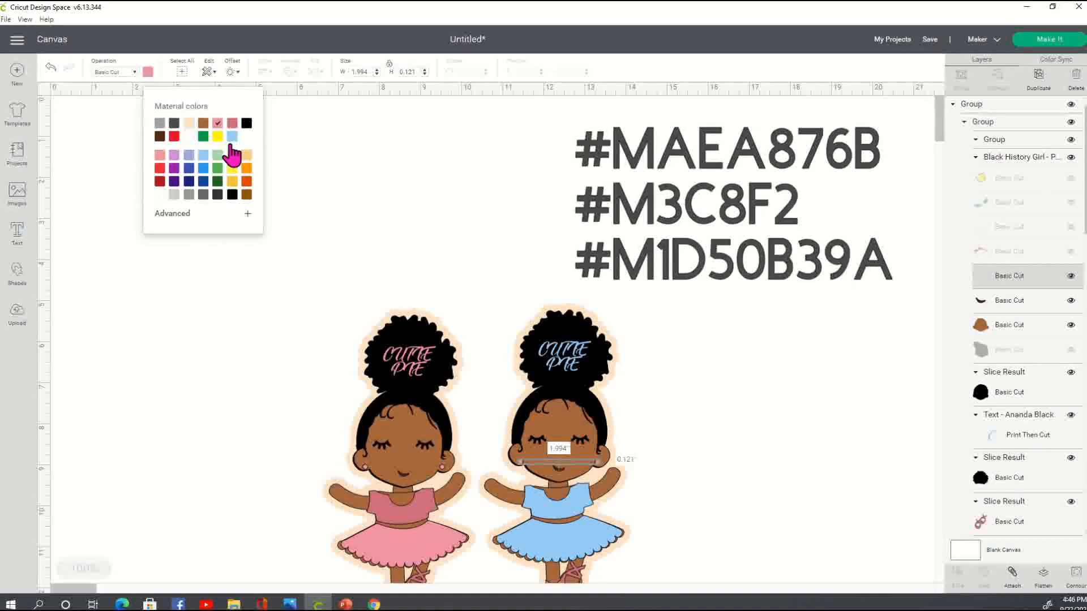
left_click(755, 461)
Step: Recolor the copied ballerina's ballet shoes light blue
scroll(753, 458, "down", 3)
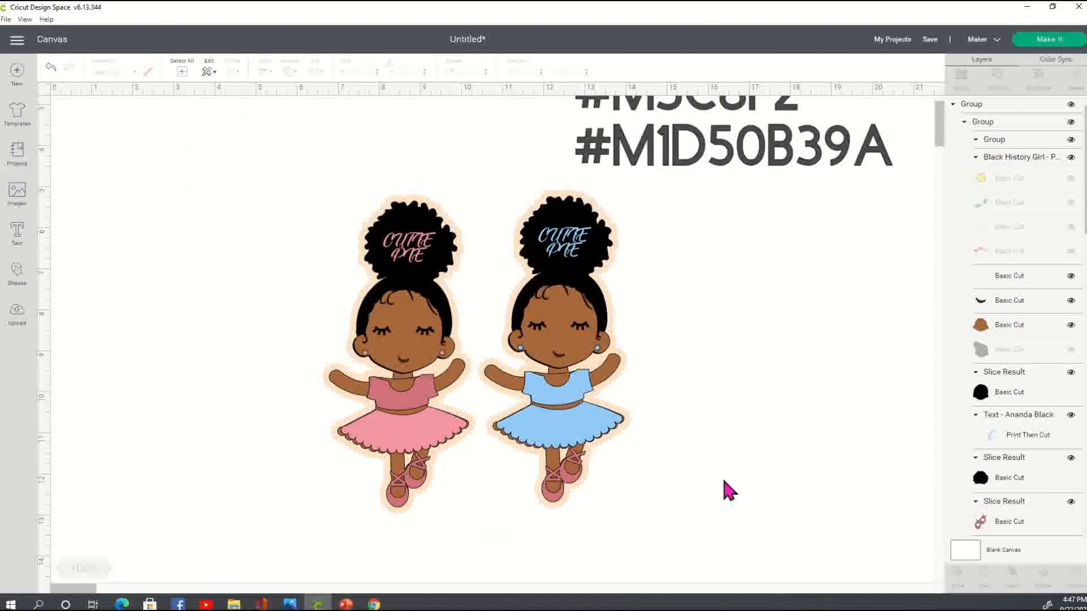
scroll(1021, 396, "down", 2)
left_click(1019, 397)
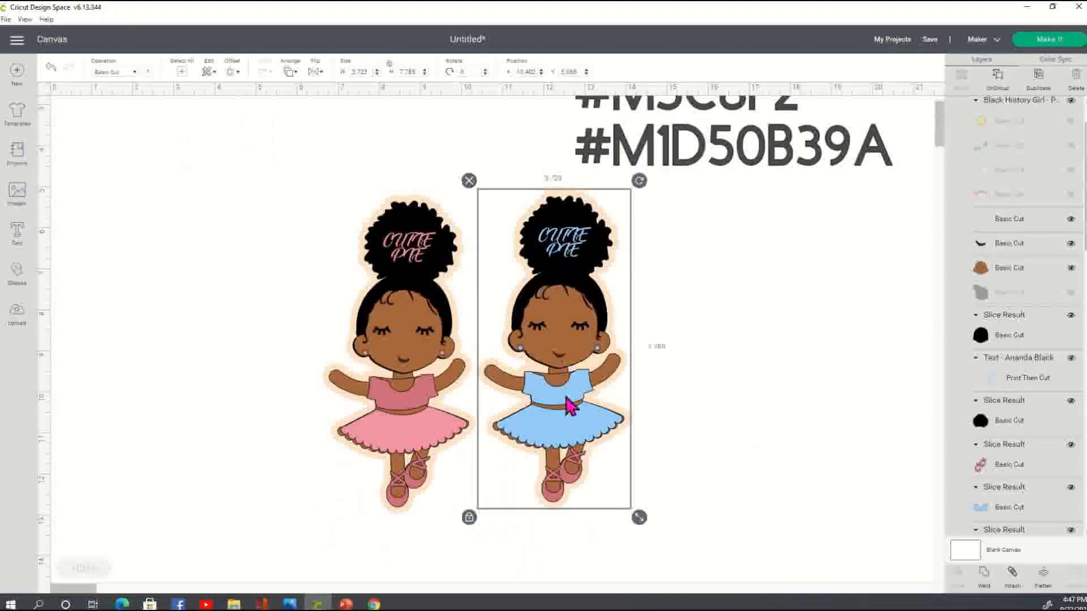
scroll(1036, 463, "down", 2)
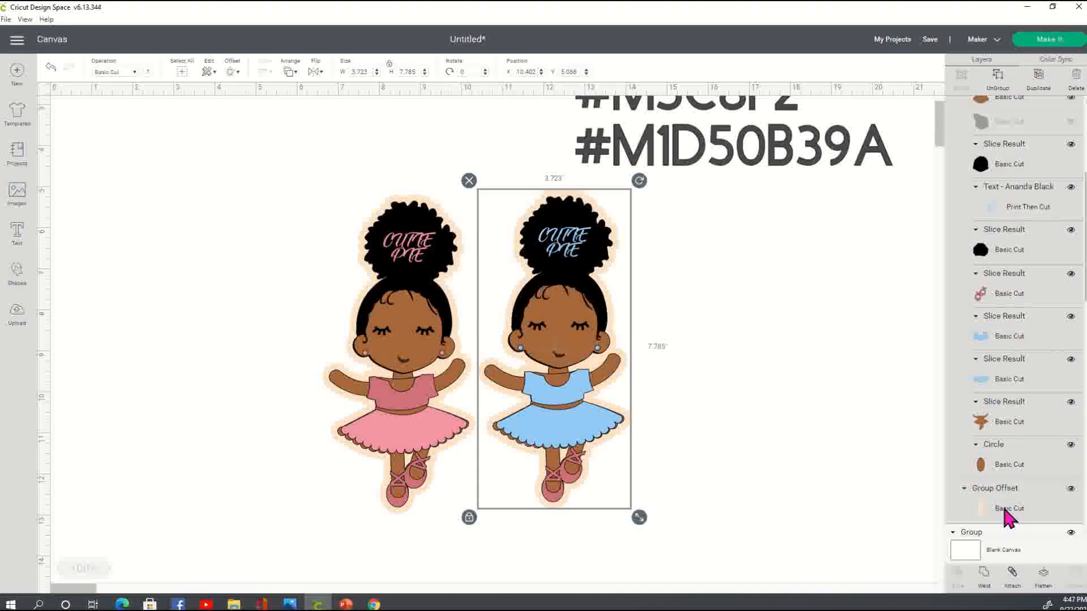
scroll(1025, 411, "down", 2)
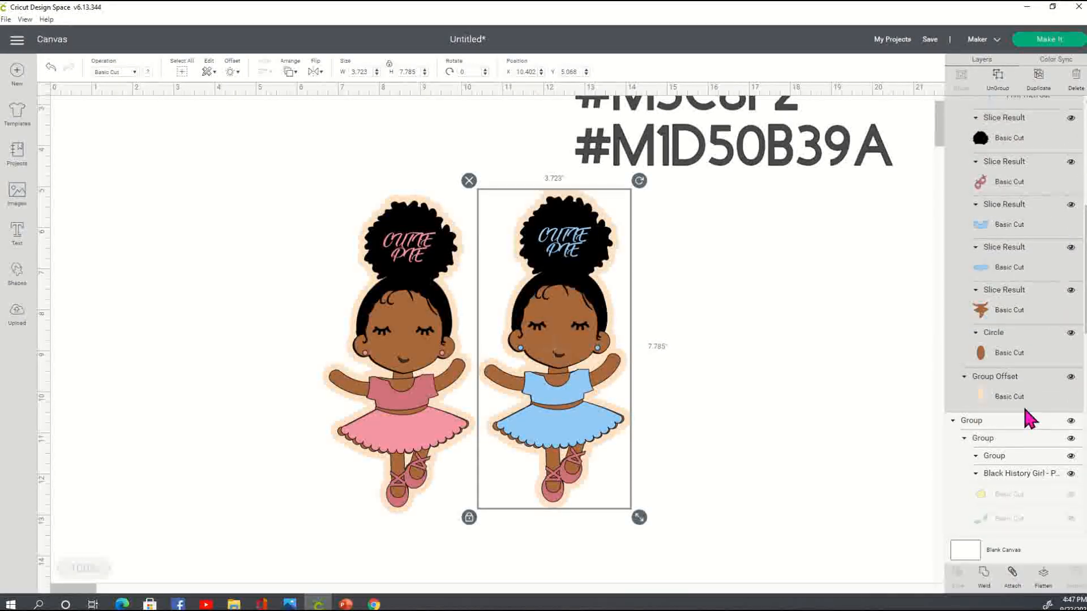
scroll(1026, 410, "up", 3)
scroll(1026, 408, "up", 3)
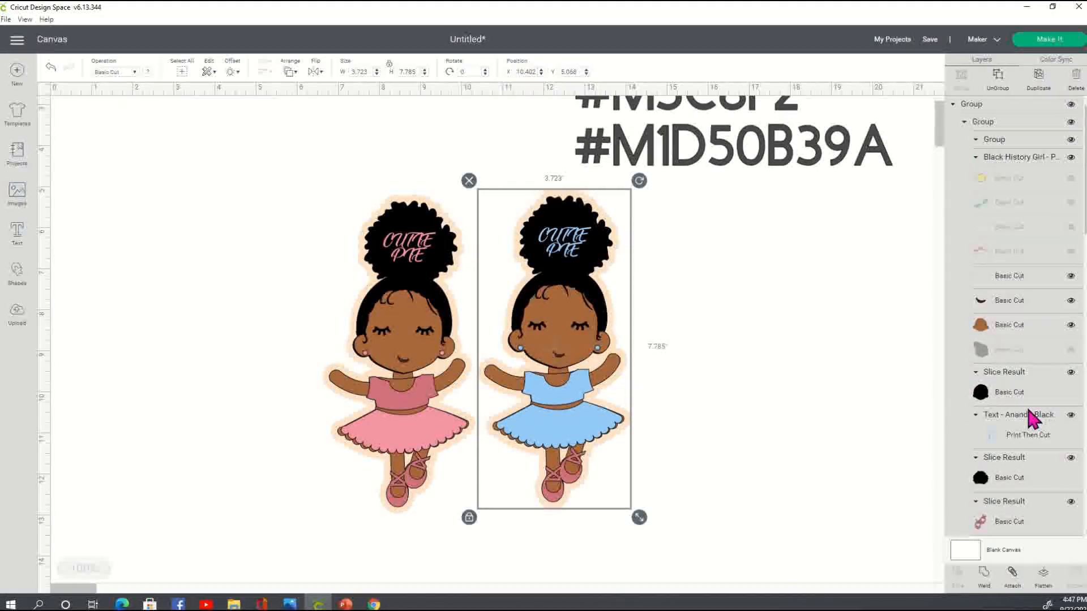
scroll(1028, 410, "down", 4)
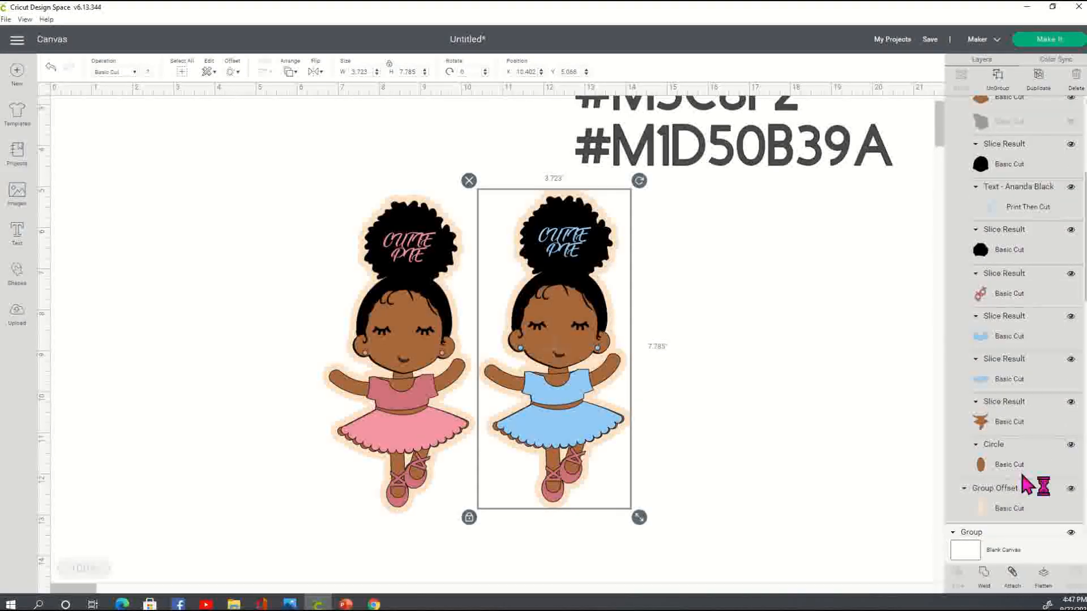
left_click(1013, 303)
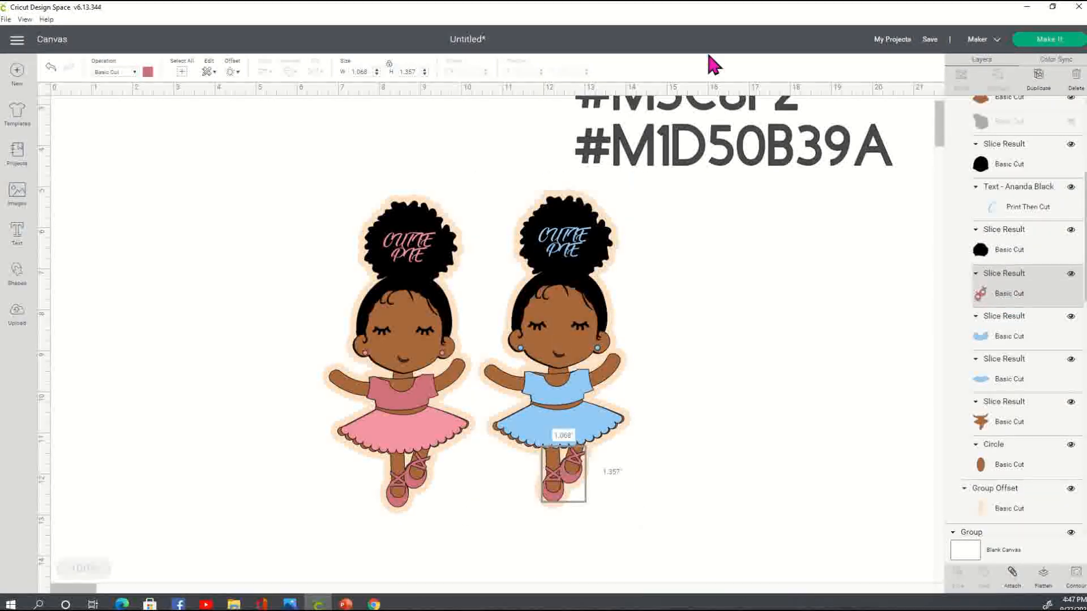
left_click(146, 73)
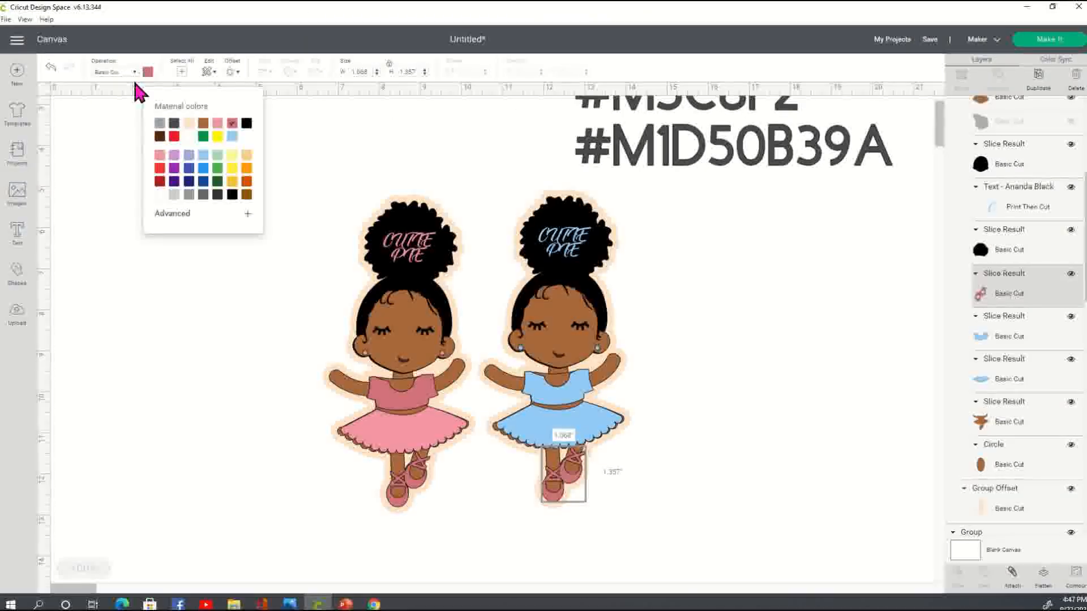
left_click(232, 137)
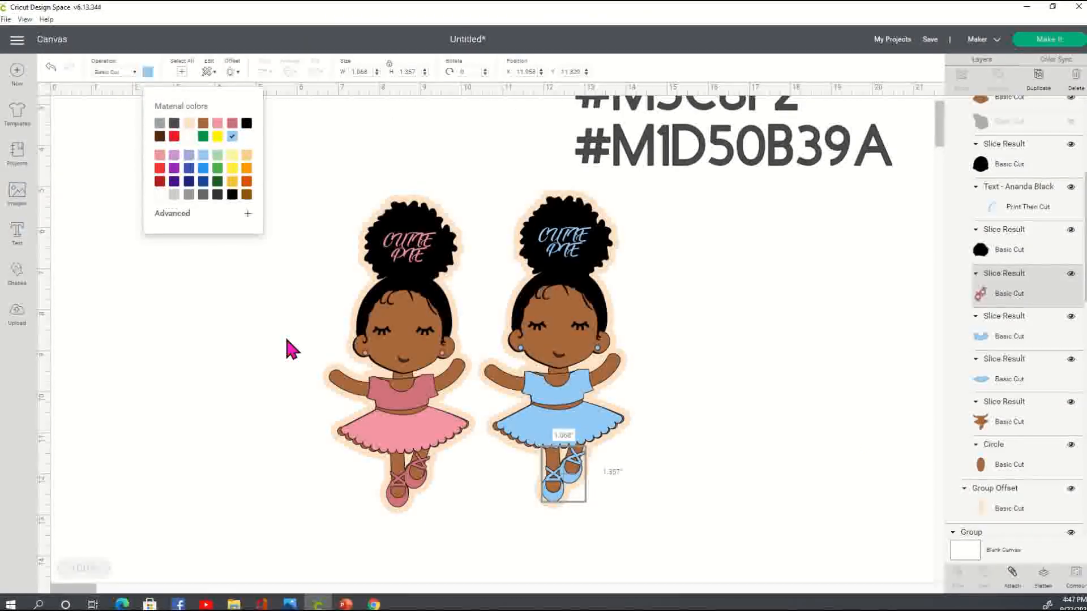
left_click(740, 380)
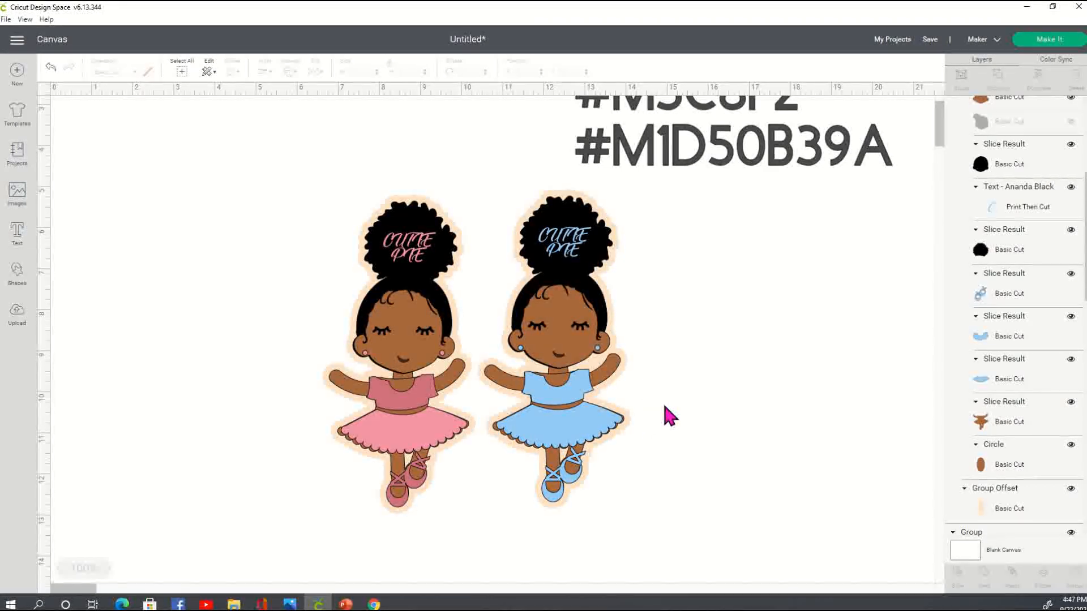
Step: Move both ballerinas further left on the canvas, with the blue one close beside the pink one
left_click(427, 436)
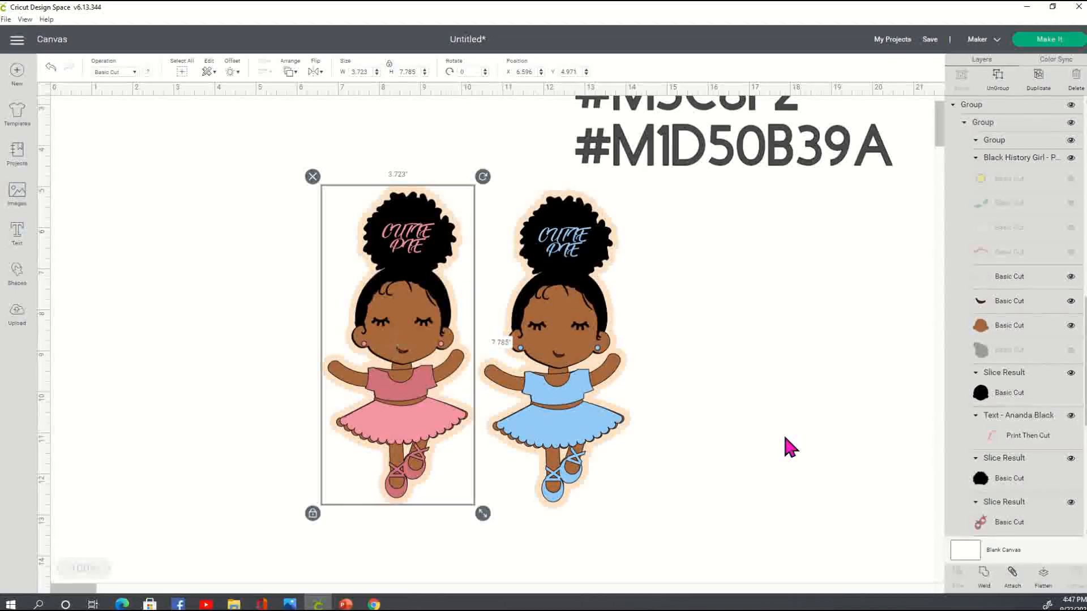
left_click(727, 384)
left_click_drag(558, 356, 605, 362)
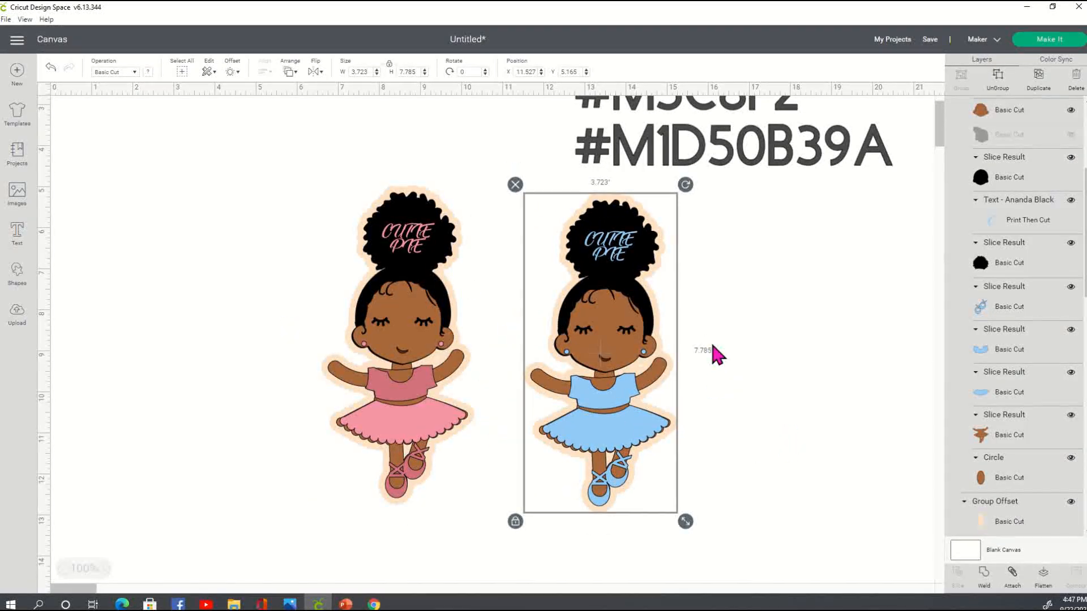
left_click_drag(433, 375, 390, 375)
left_click_drag(607, 355, 519, 364)
left_click(734, 391)
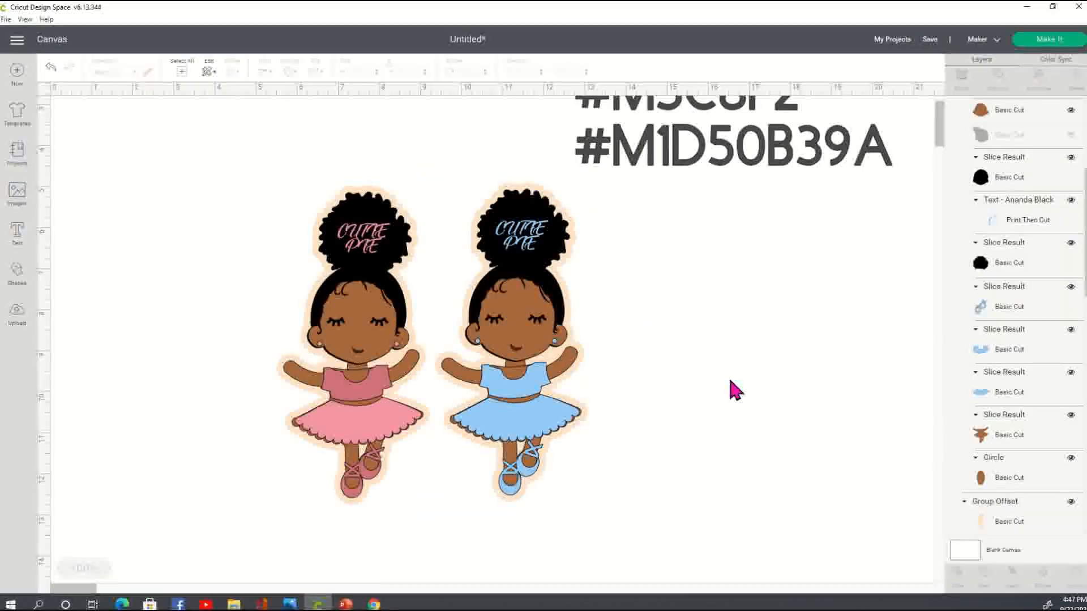
Step: Capture a screen snip of the canvas area containing both complete ballerinas
scroll(753, 336, "up", 3)
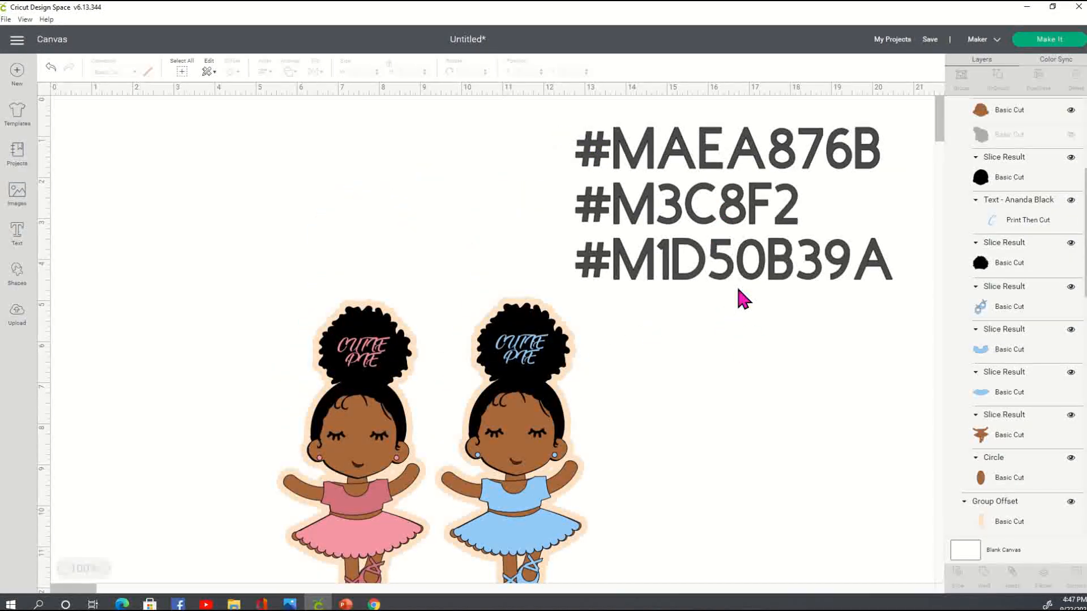
scroll(714, 325, "down", 2)
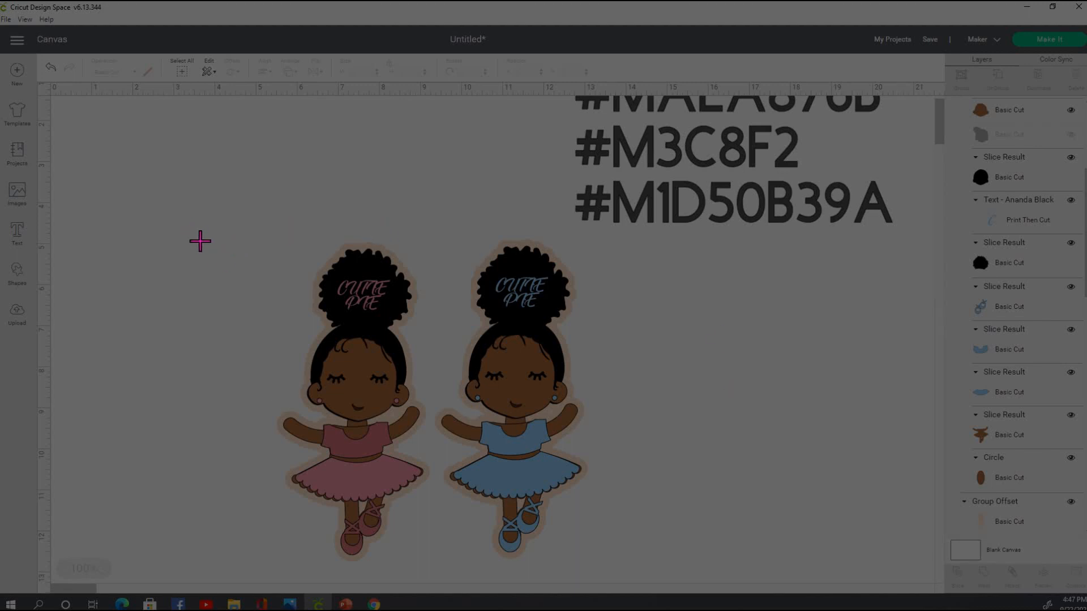
left_click_drag(237, 202, 613, 577)
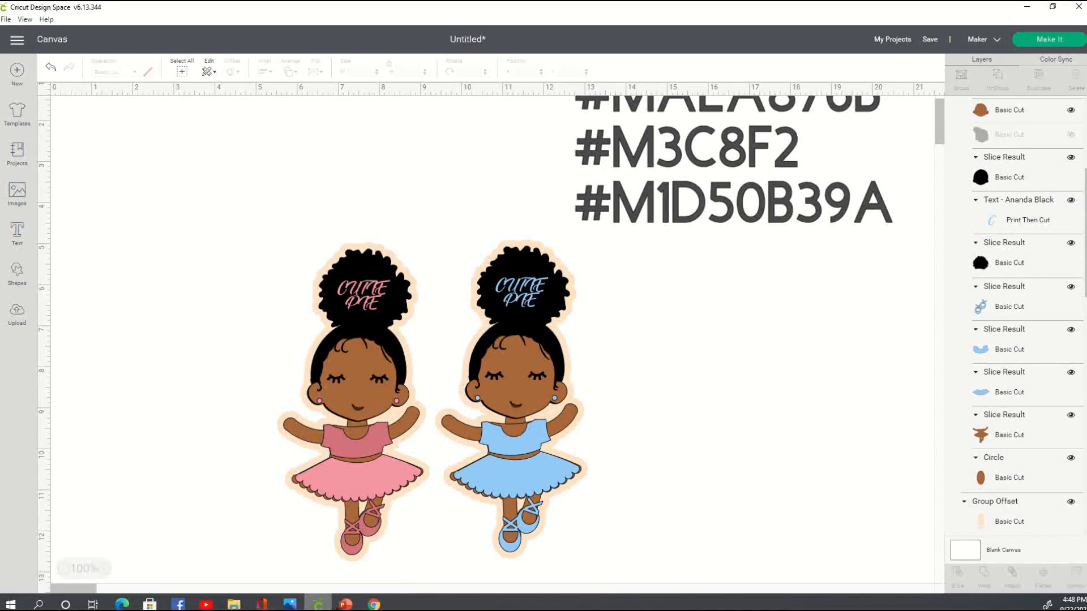
Step: Switch to PowerPoint and paste the captured ballerinas onto blank slide 4
left_click(345, 604)
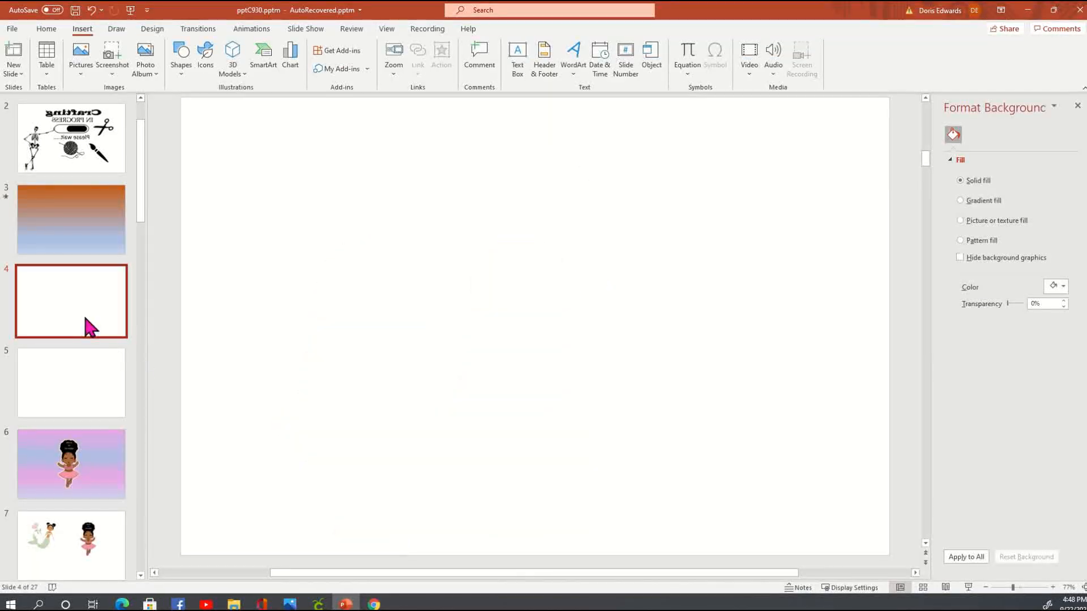
right_click(371, 161)
left_click(420, 189)
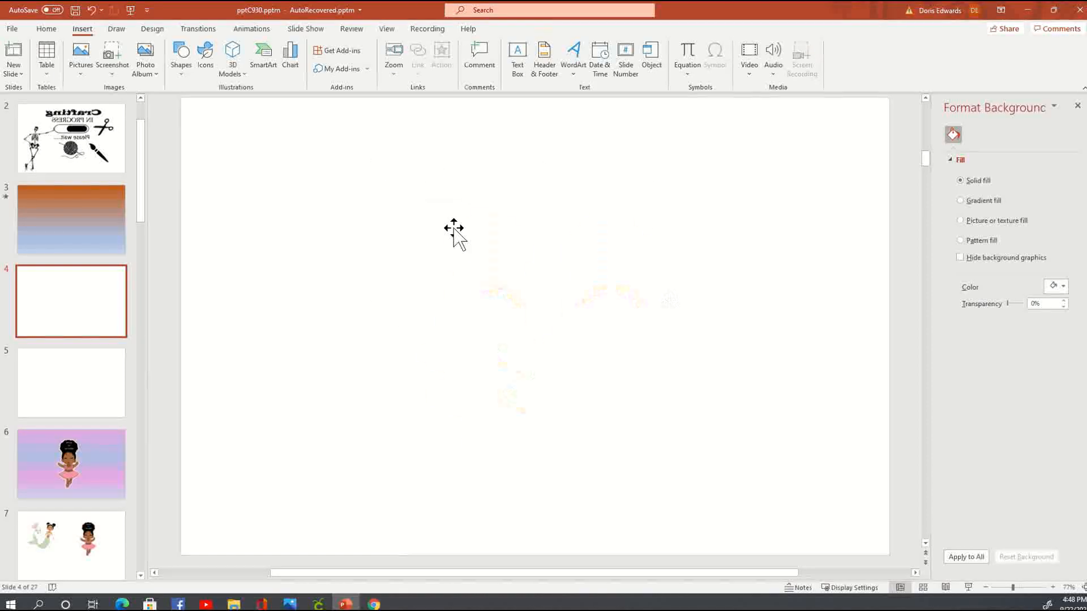
Step: Start saving the pasted ballerinas image on slide 4 as a picture and browse to the Desktop
left_click(755, 258)
left_click(517, 312)
right_click(513, 310)
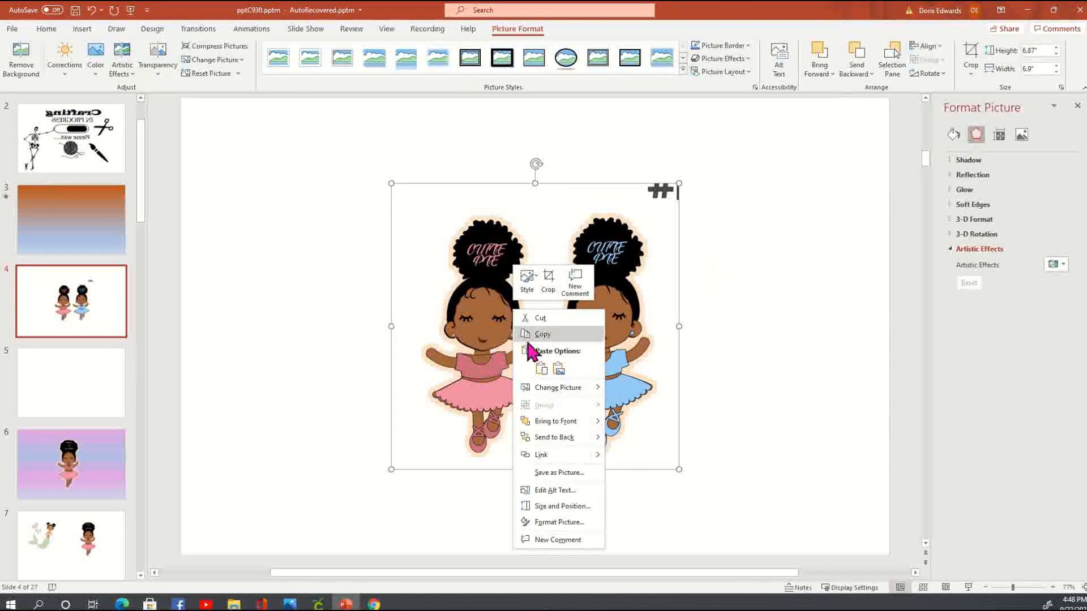
left_click(574, 473)
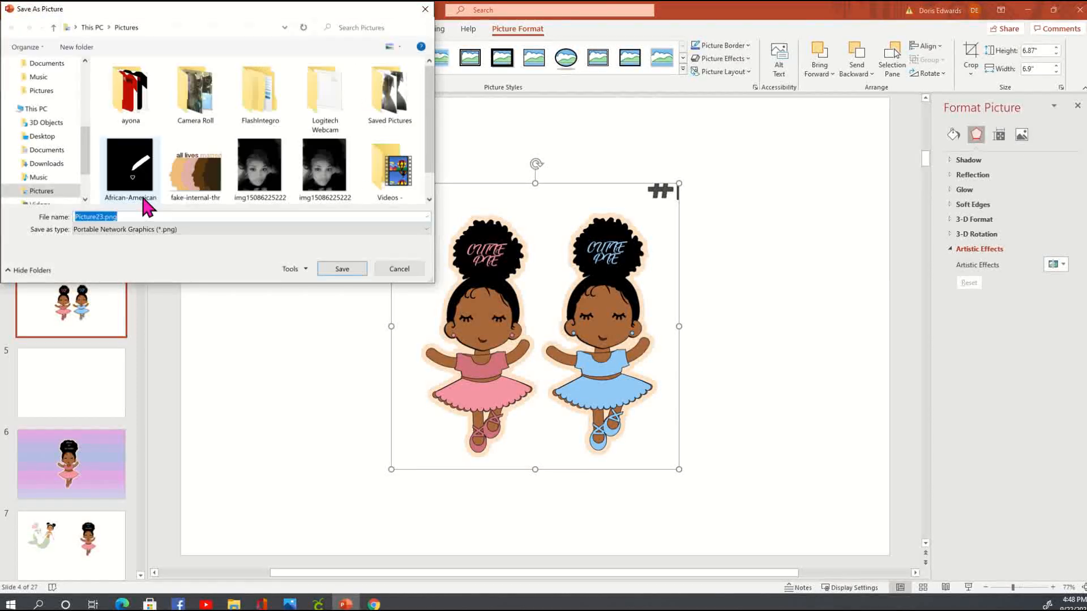
left_click(34, 137)
left_click_drag(429, 69, 432, 192)
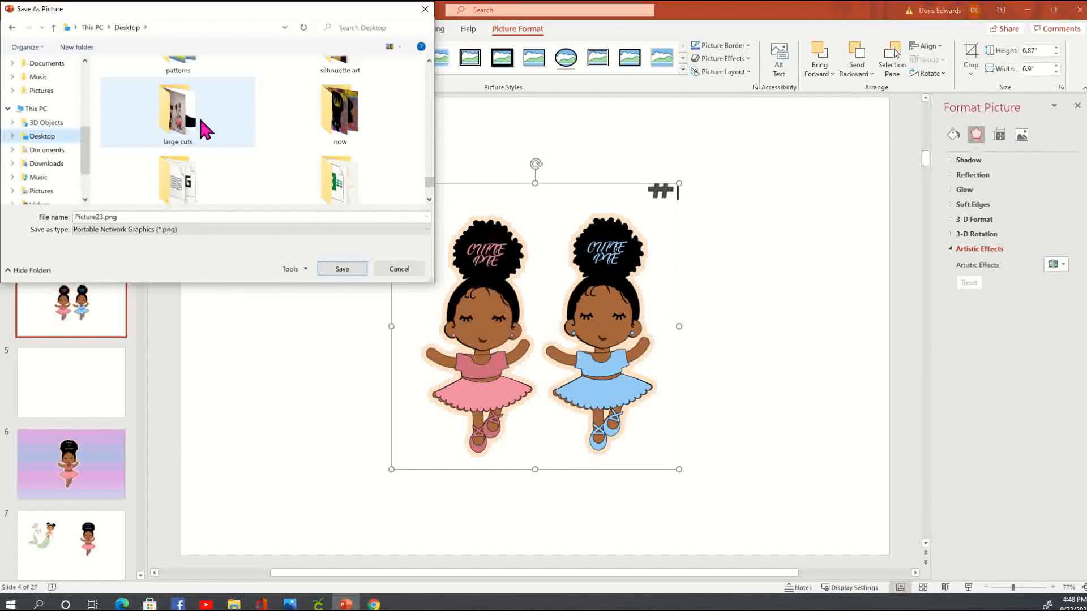
Step: Save the picture as 7.png in the Desktop folder "designs made in cricut"
left_click(429, 61)
left_click(429, 60)
left_click(428, 60)
left_click(429, 60)
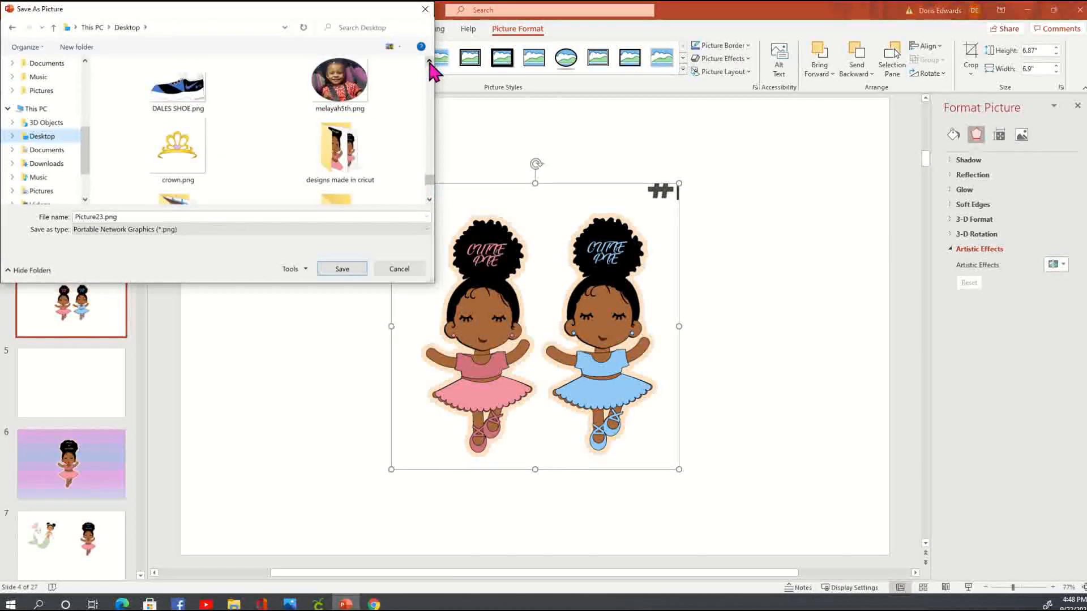
scroll(185, 196, "down", 1)
double_click(185, 196)
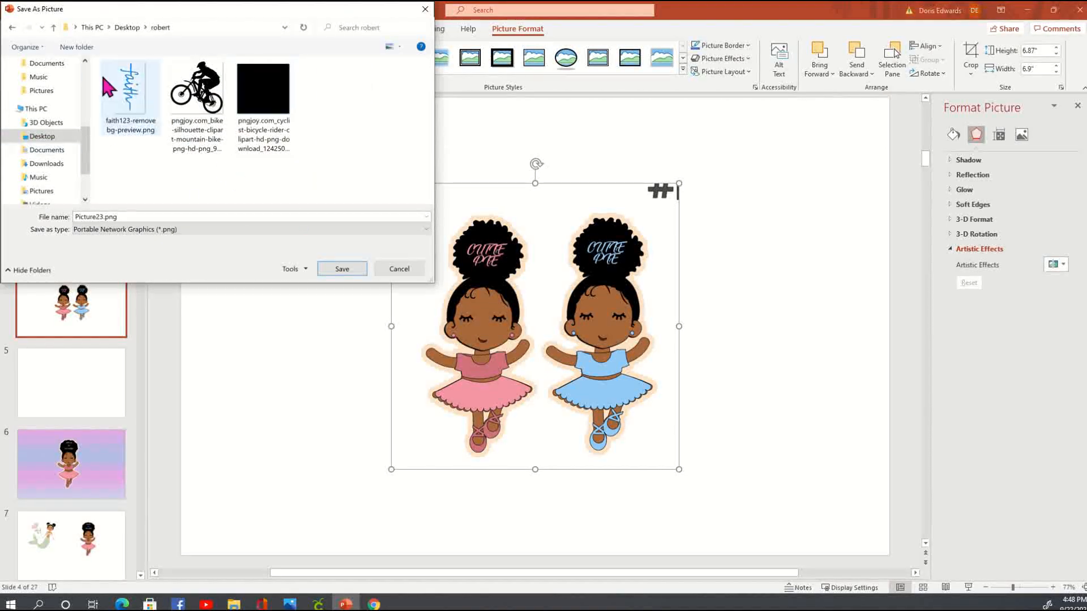
left_click(12, 27)
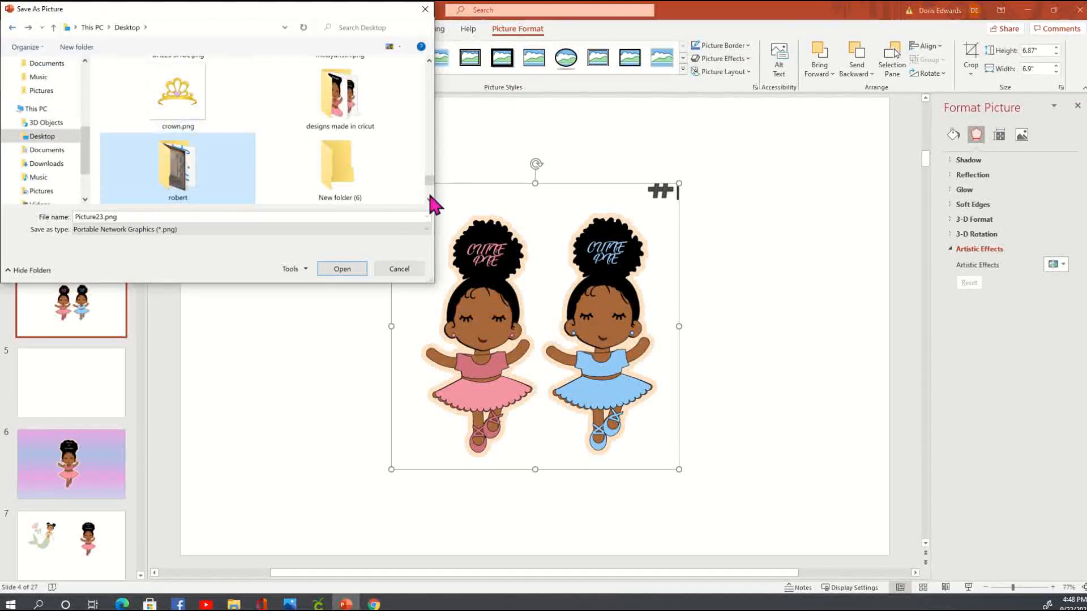
left_click(338, 119)
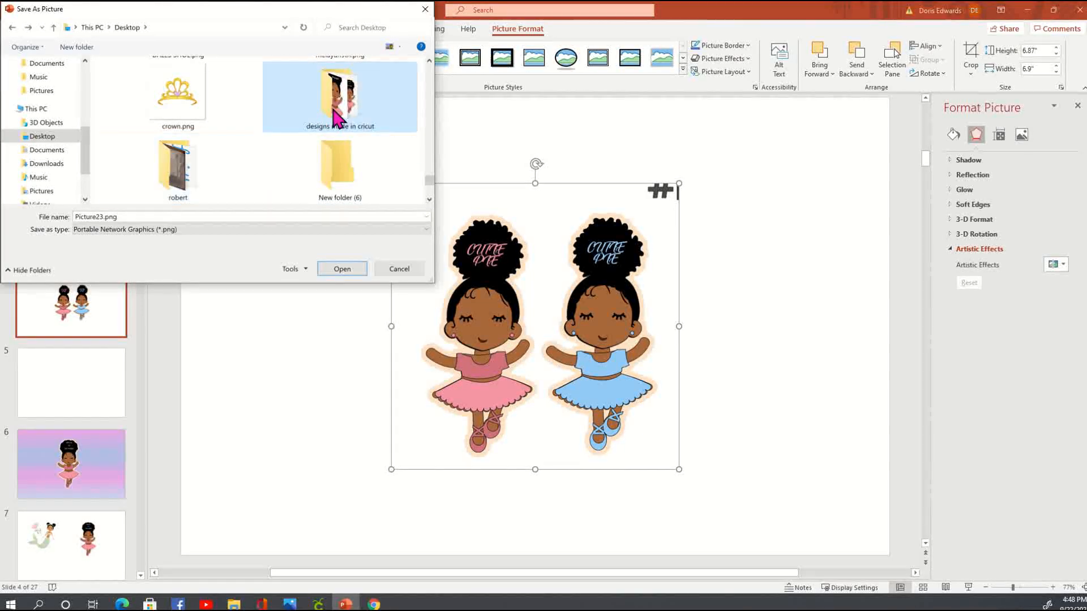
double_click(338, 119)
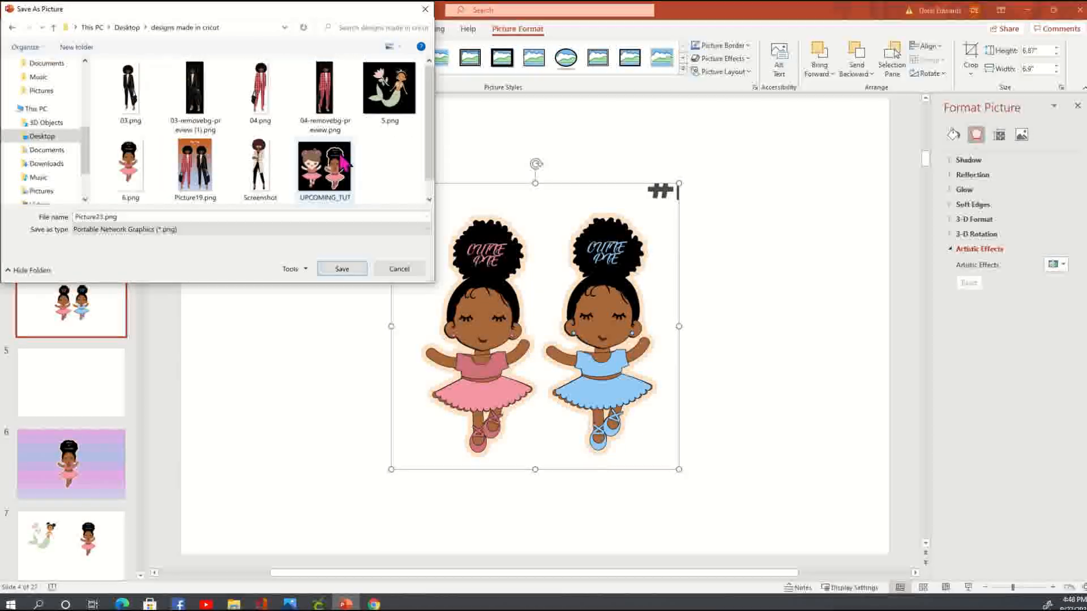
double_click(147, 217)
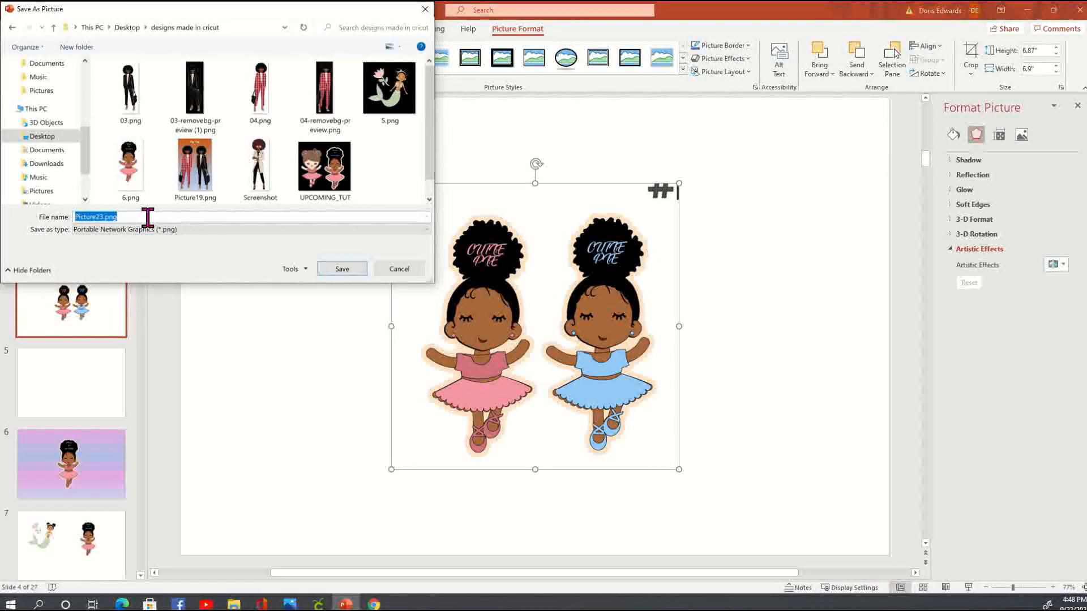
left_click(338, 271)
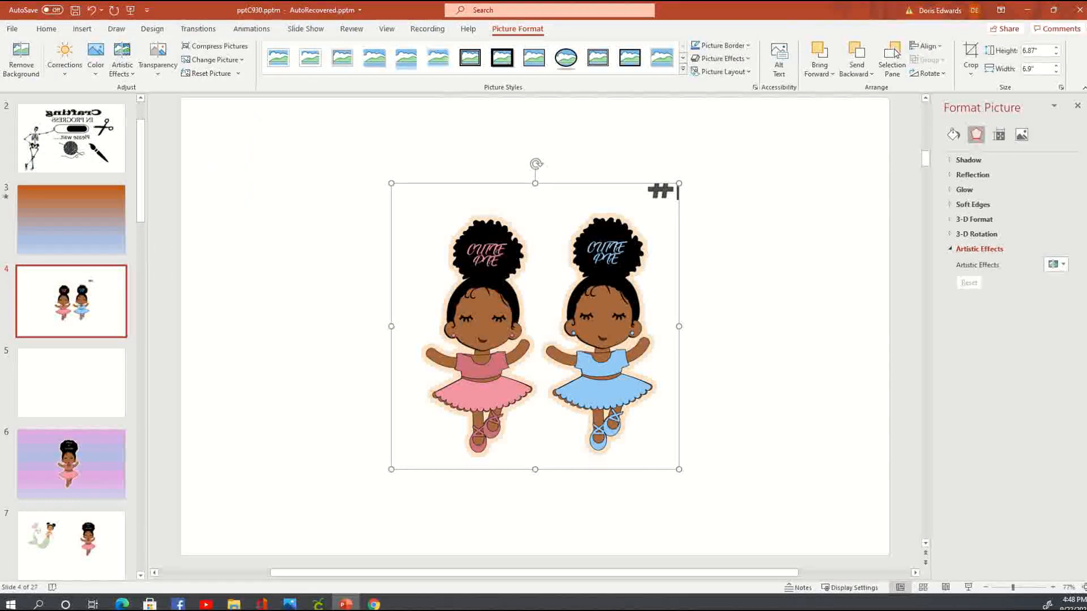
Step: Switch to Chrome, search for removebg and open the remove.bg website
left_click(376, 604)
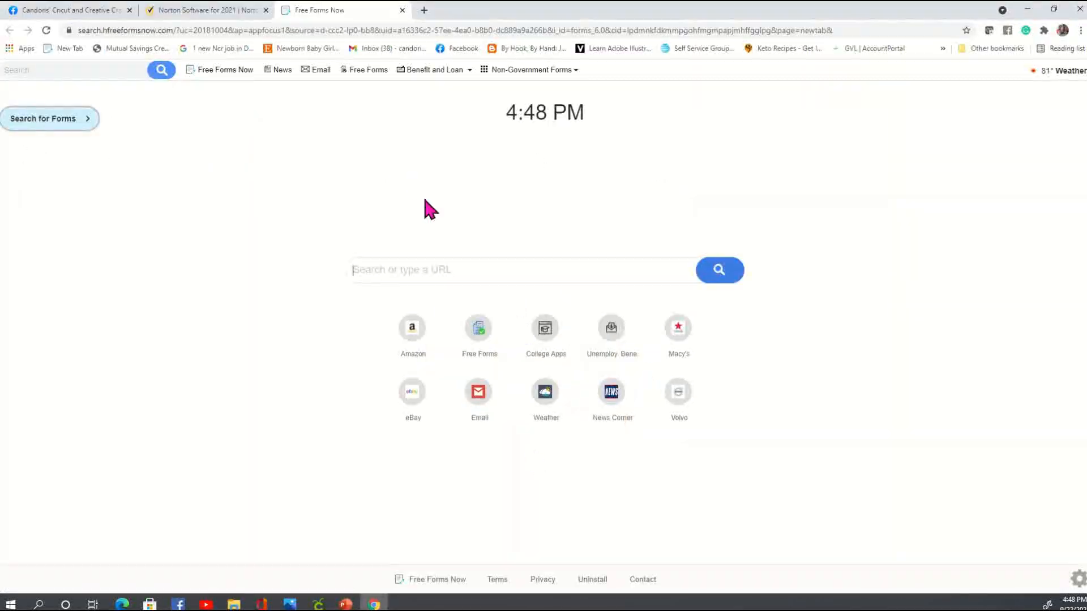
left_click(380, 34)
type("REMOVEBG")
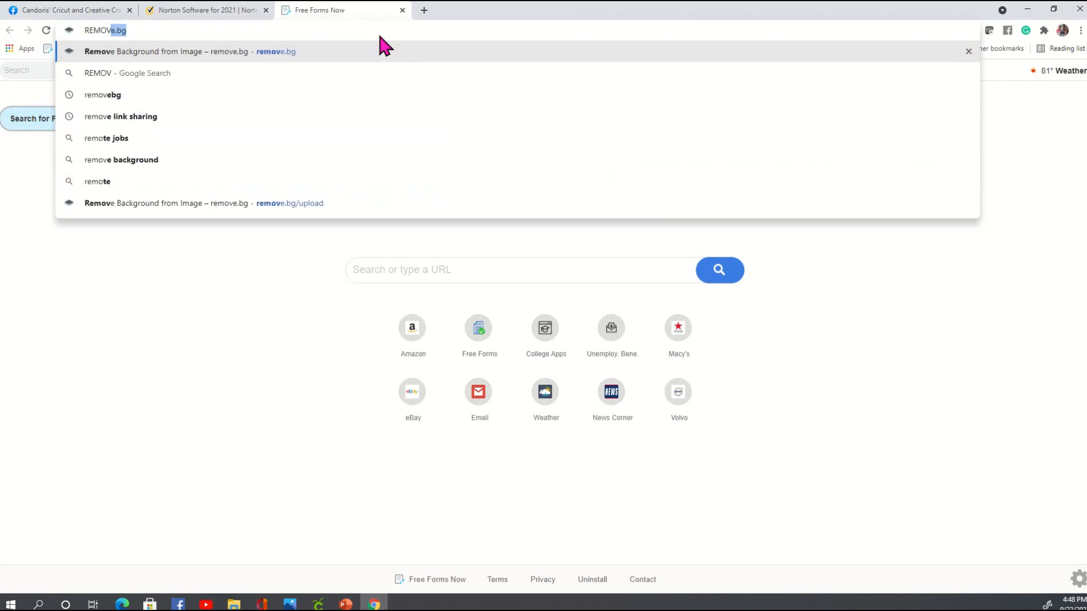
key("Return")
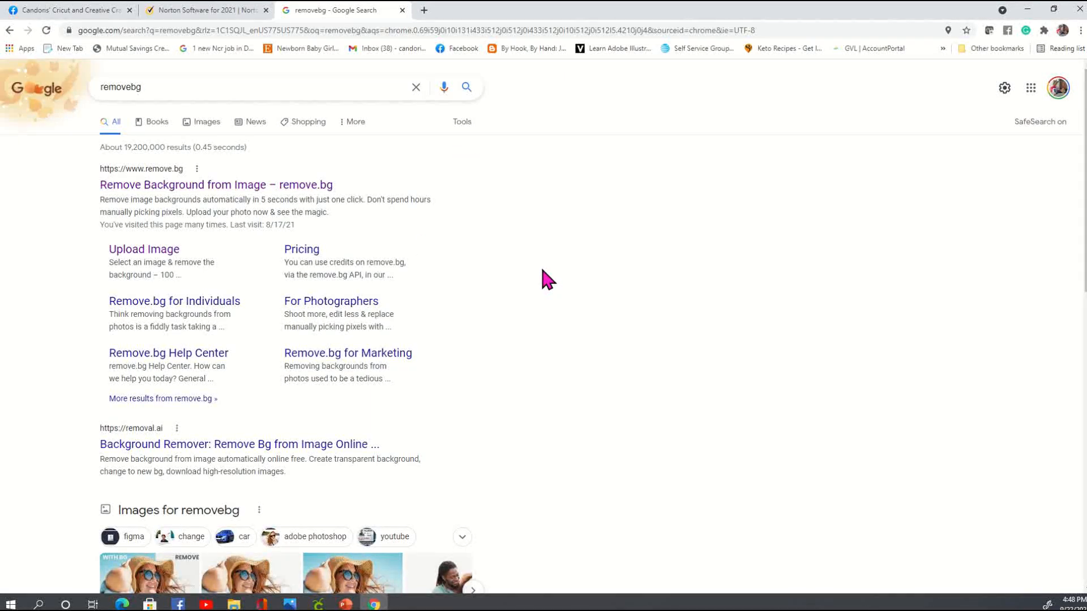
left_click(307, 189)
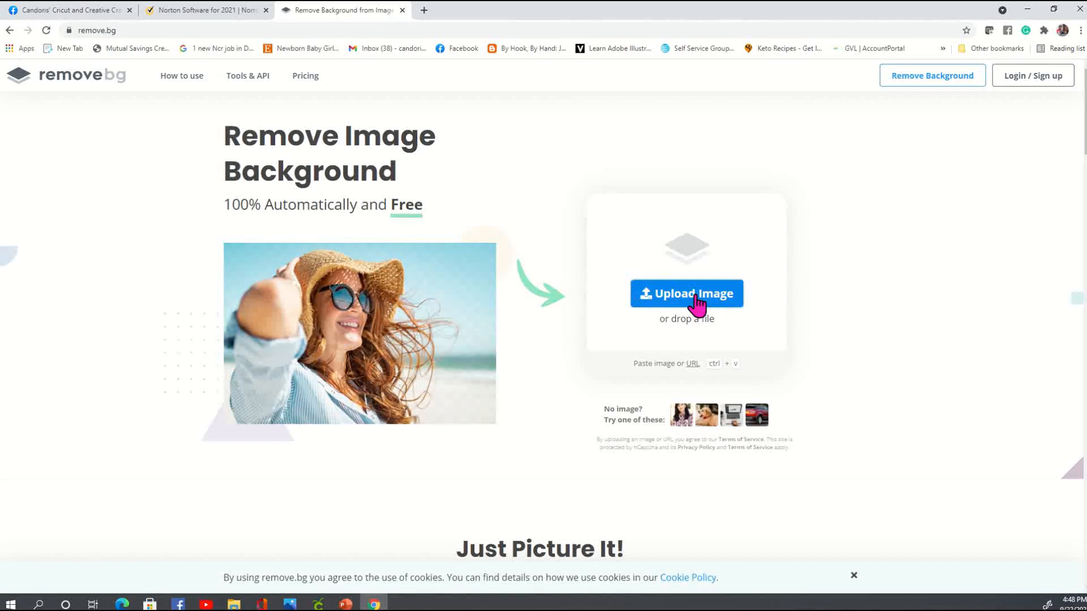
Step: Upload 7.png from the Desktop folder "designs made in cricut" to have its background removed
left_click(565, 373)
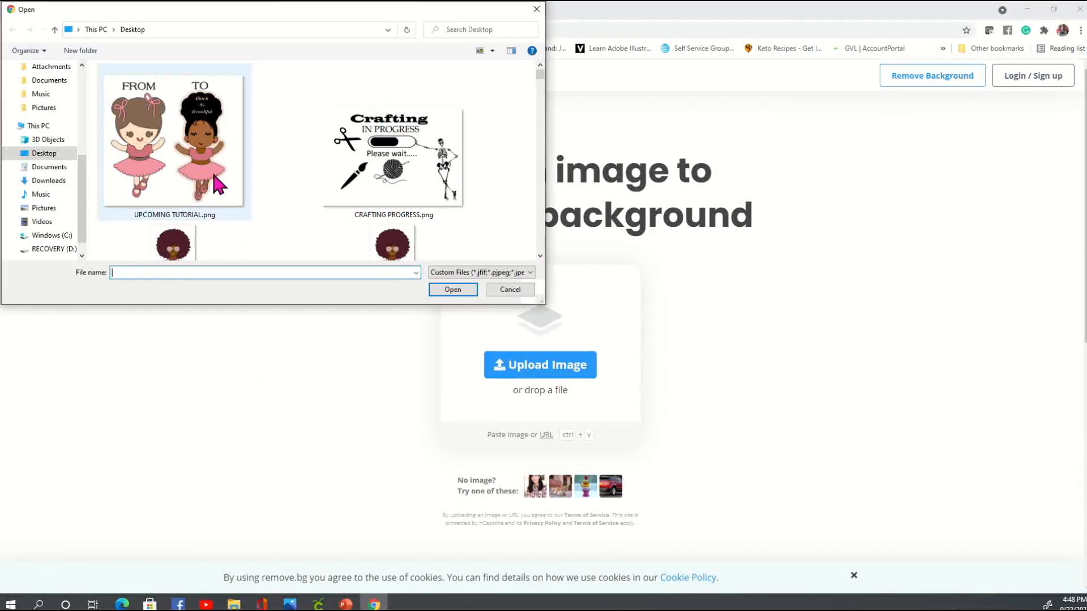
left_click_drag(541, 85, 545, 247)
scroll(543, 235, "down", 5)
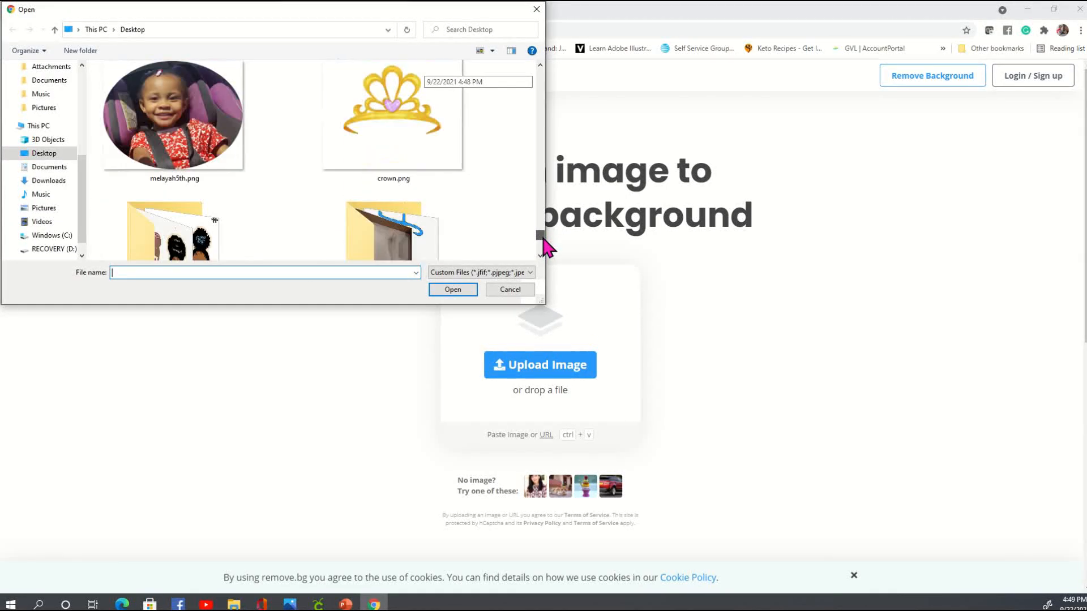
double_click(181, 142)
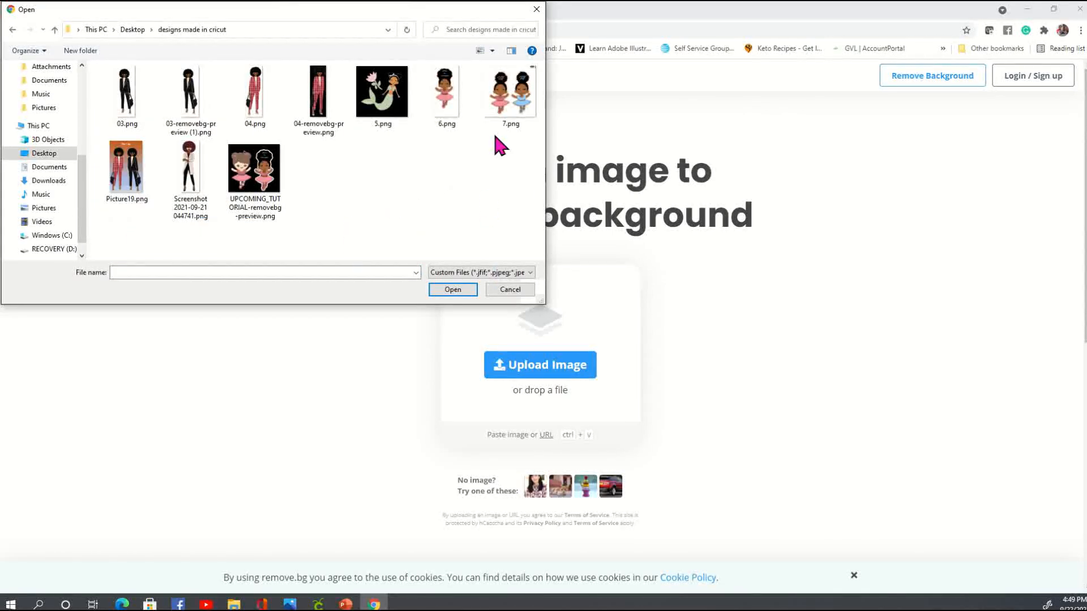
left_click(467, 292)
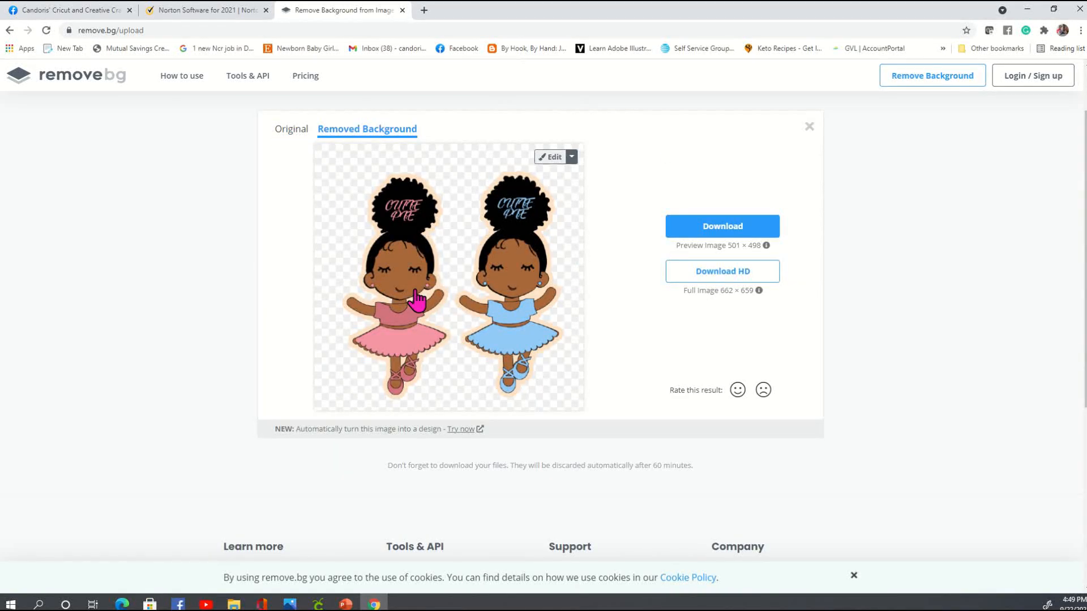
Step: Download the background-free preview image and save a copy as 7-removebg-preview.png in the "designs made in cricut" folder
left_click(753, 230)
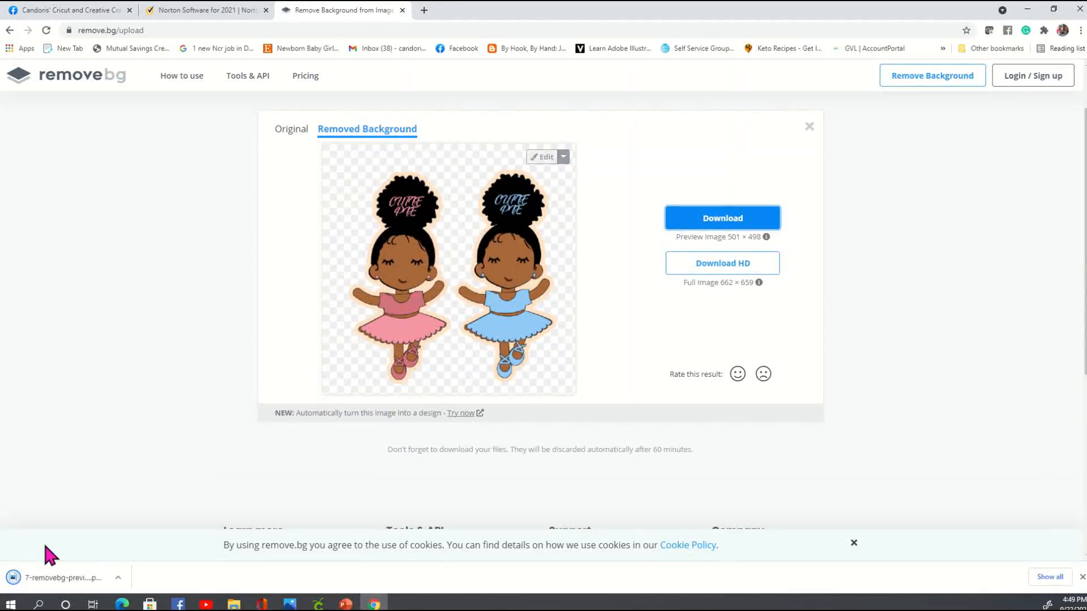
left_click(69, 578)
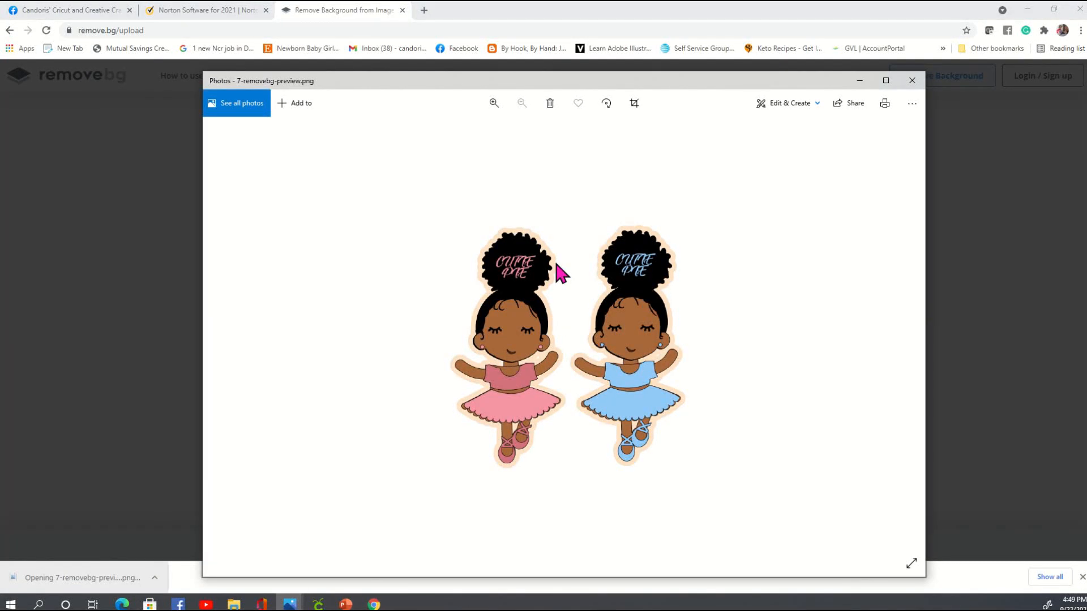
right_click(558, 269)
left_click(584, 436)
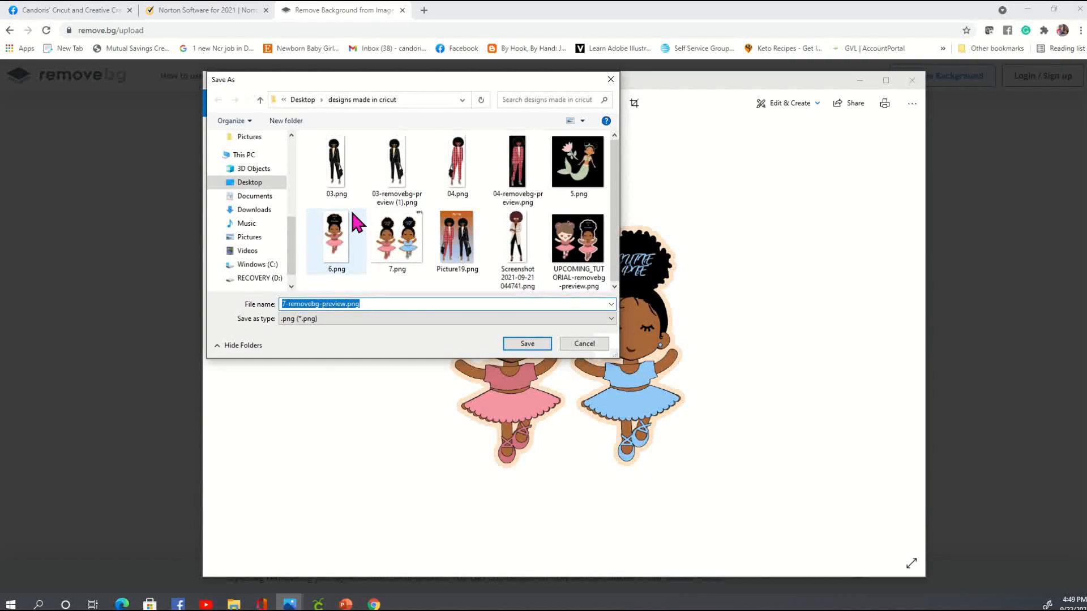
left_click(270, 182)
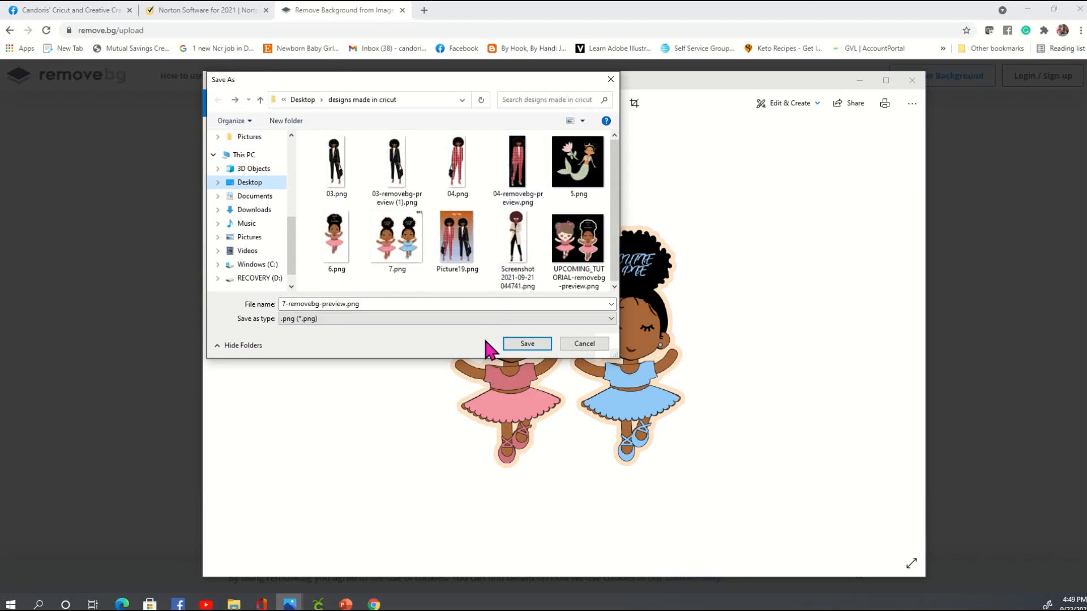
left_click(518, 345)
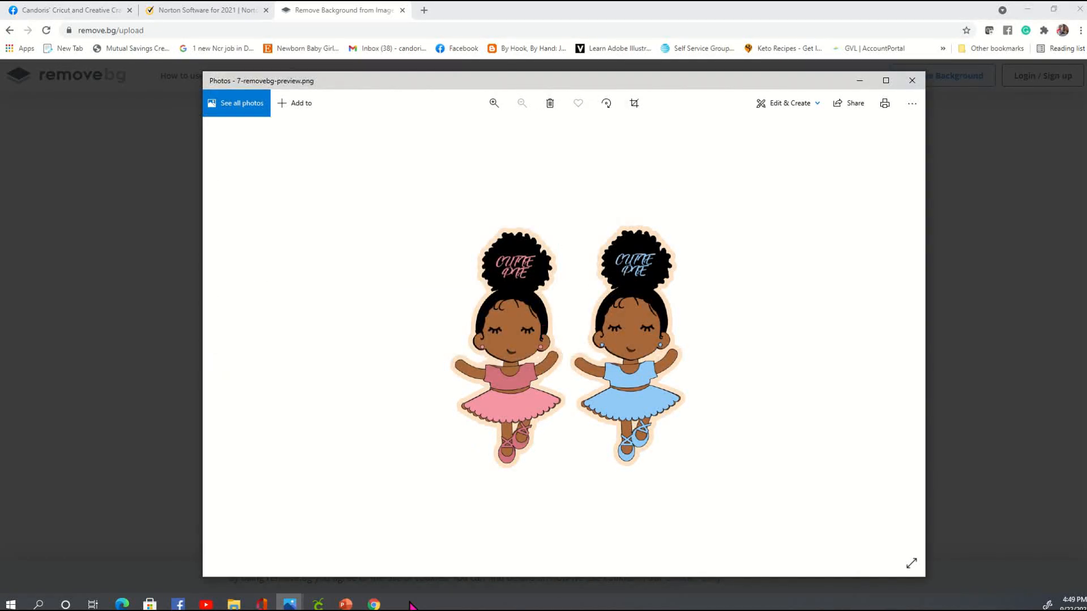
Step: Switch to Cricut Design Space and hide the whole pink ballerina group, keeping the blue ballerina's face layer visible
left_click(318, 605)
left_click(352, 343)
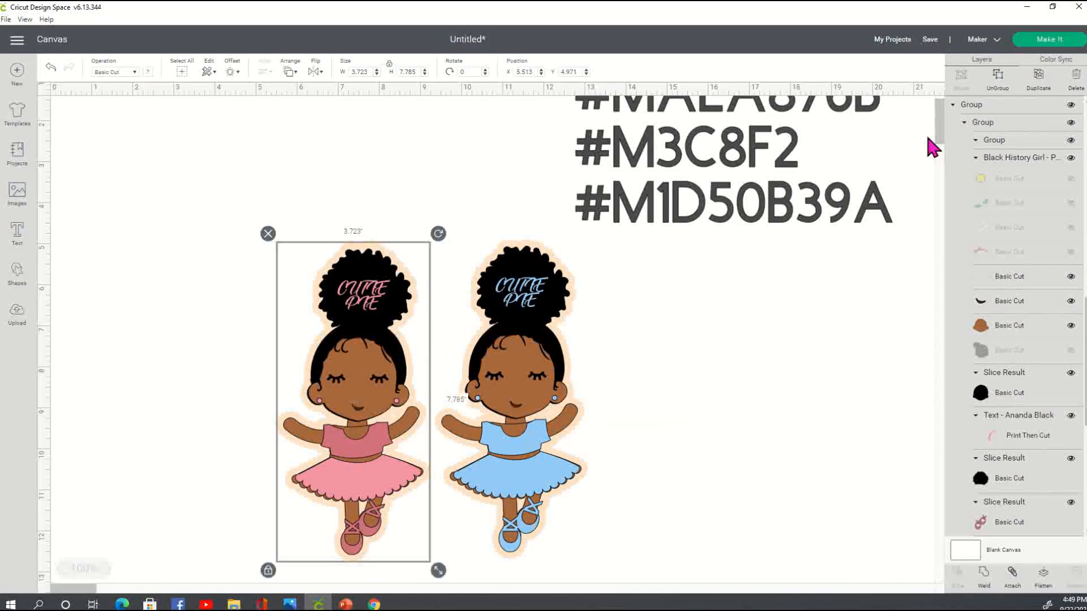
left_click(1071, 105)
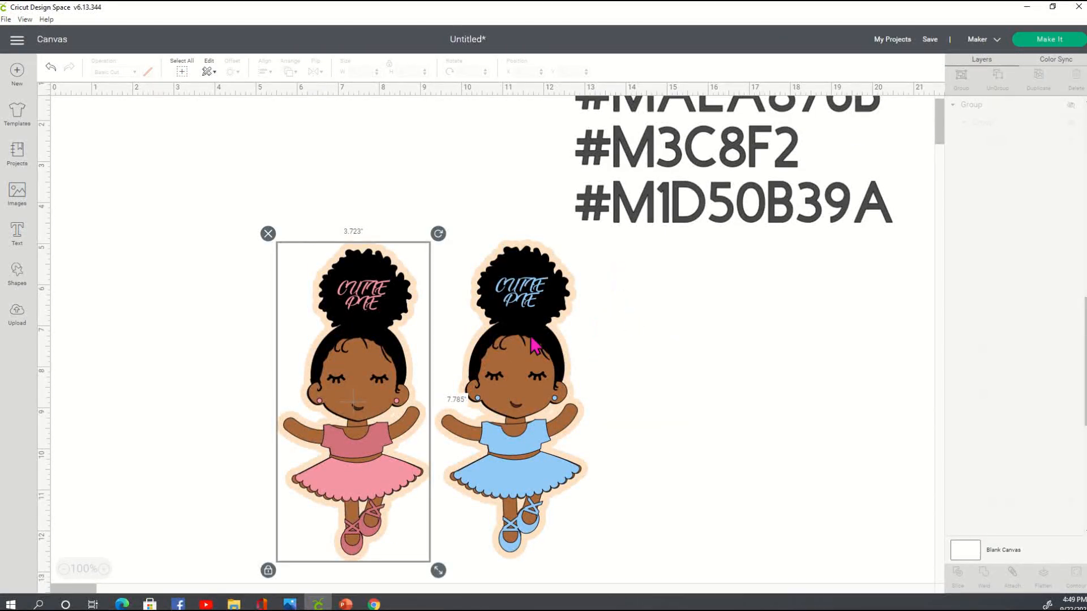
left_click(1070, 111)
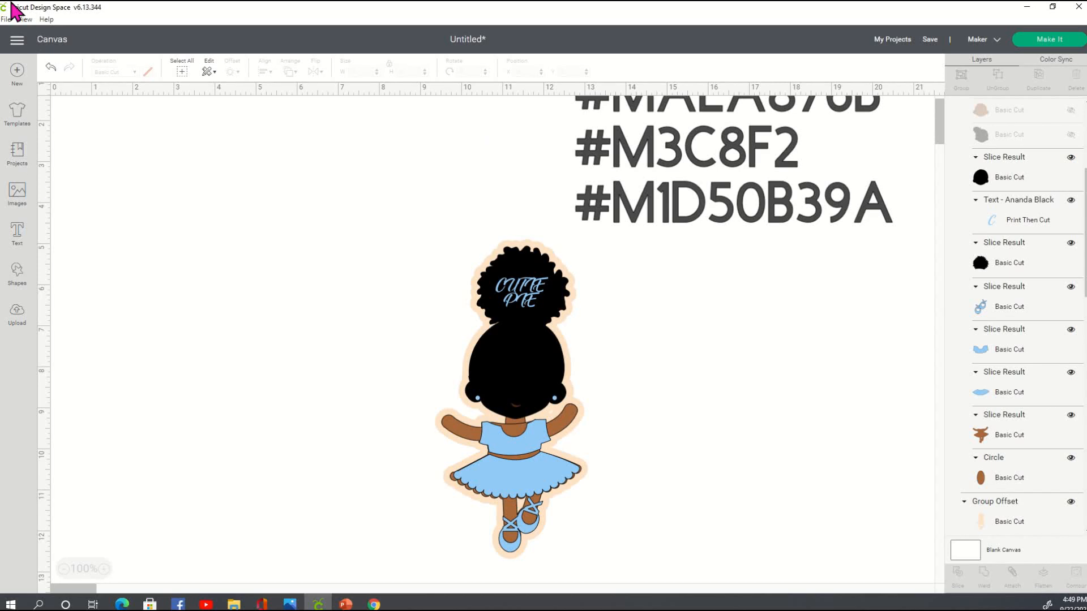
left_click(49, 67)
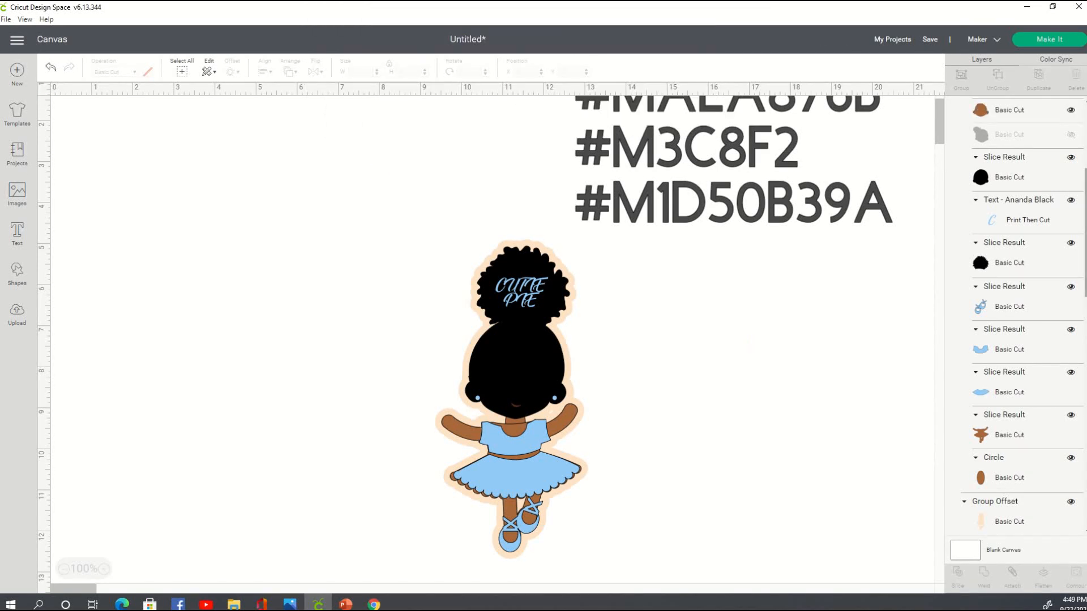
Step: Move the blue ballerina up and left on the canvas to about X 6.3, Y 3.04
left_click_drag(403, 227, 606, 588)
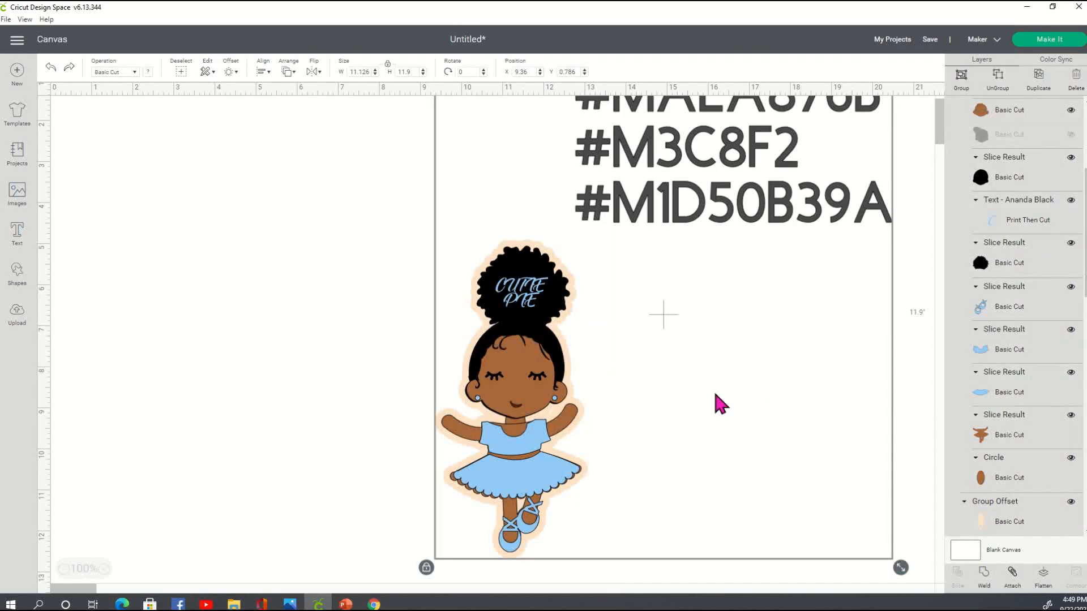
left_click(692, 335)
left_click_drag(552, 518, 425, 442)
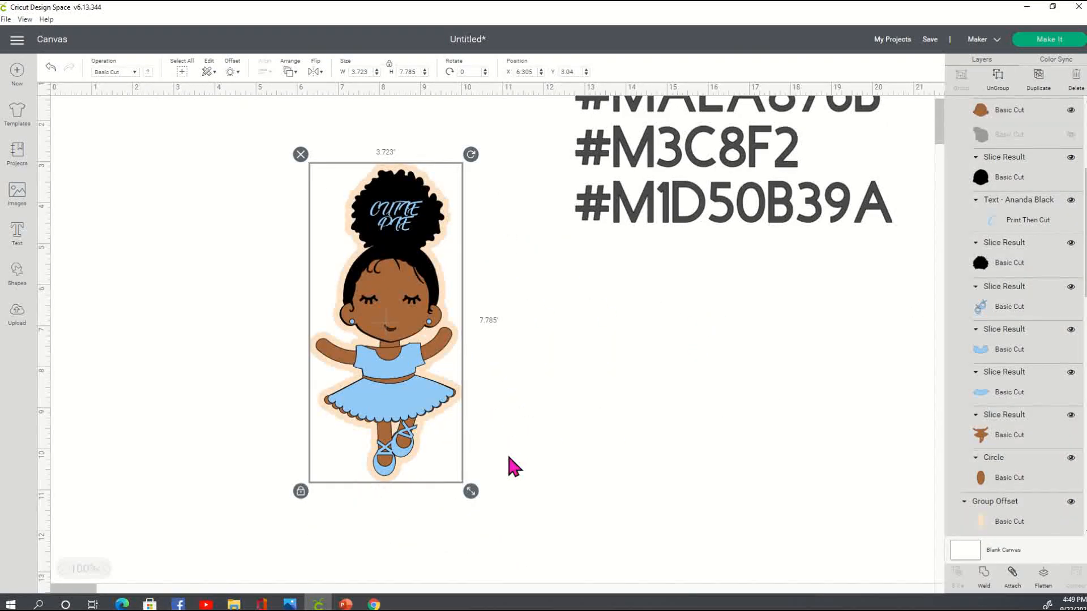
Step: Hide the entire blue ballerina group on the canvas
left_click(1071, 111)
left_click(1071, 111)
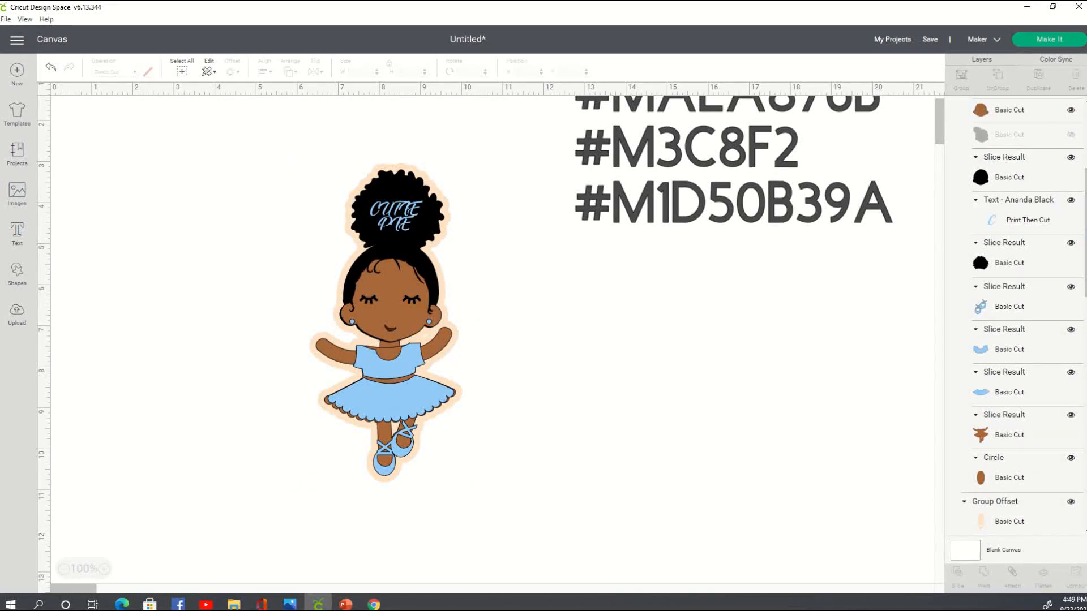
scroll(1052, 139, "up", 5)
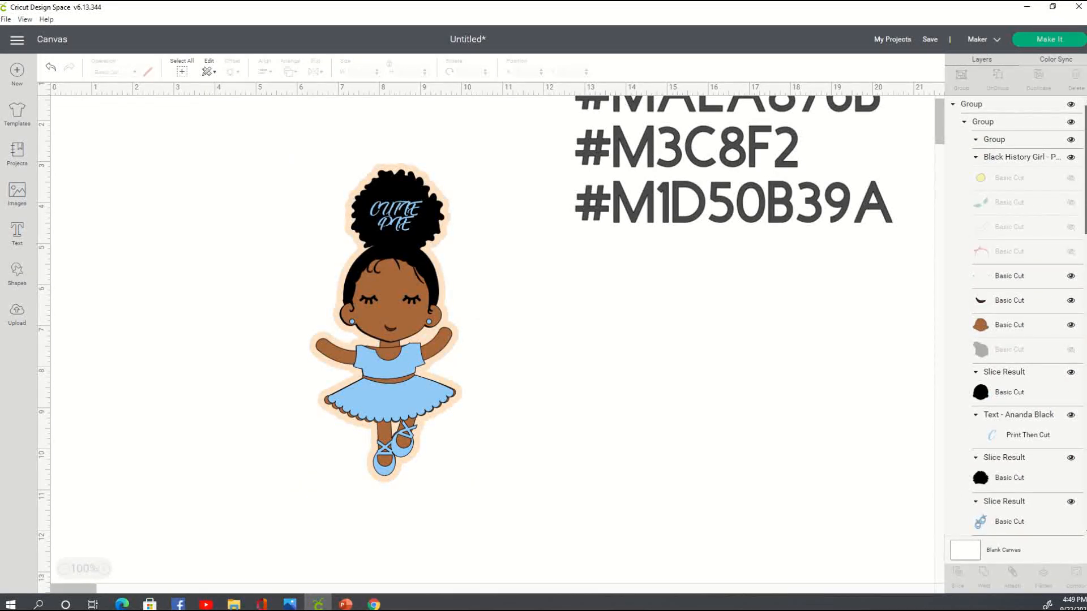
left_click(1070, 105)
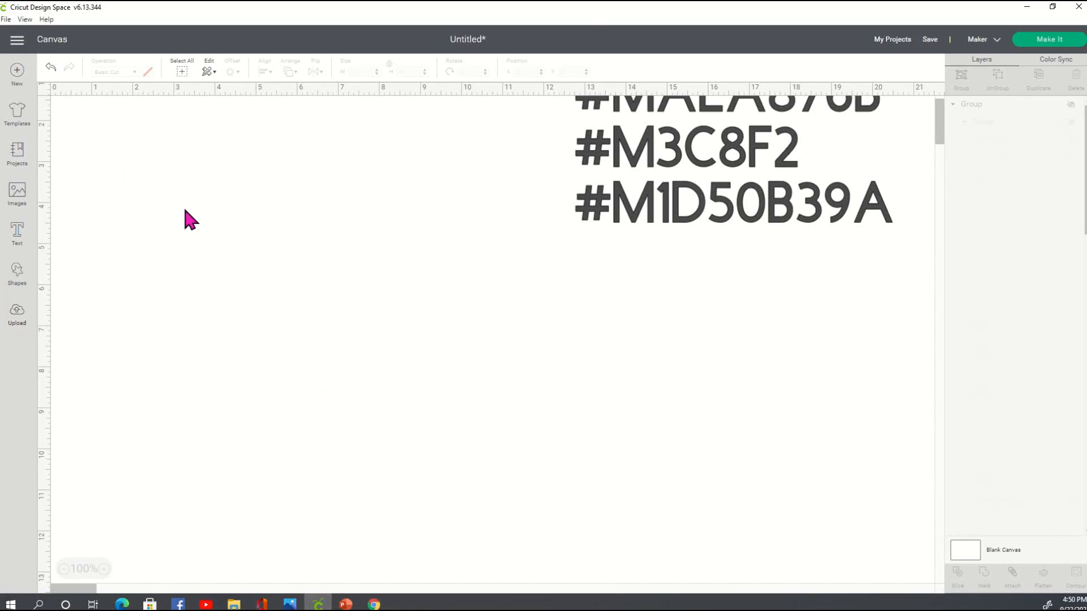
Step: Save the project with the title CUTIE PIE
left_click(930, 39)
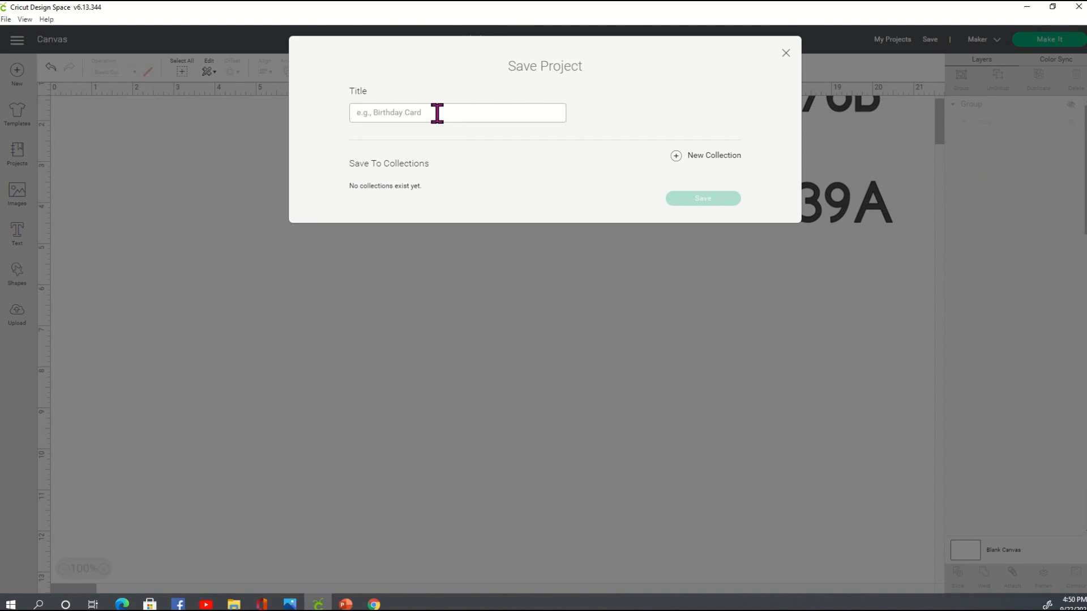
type("c")
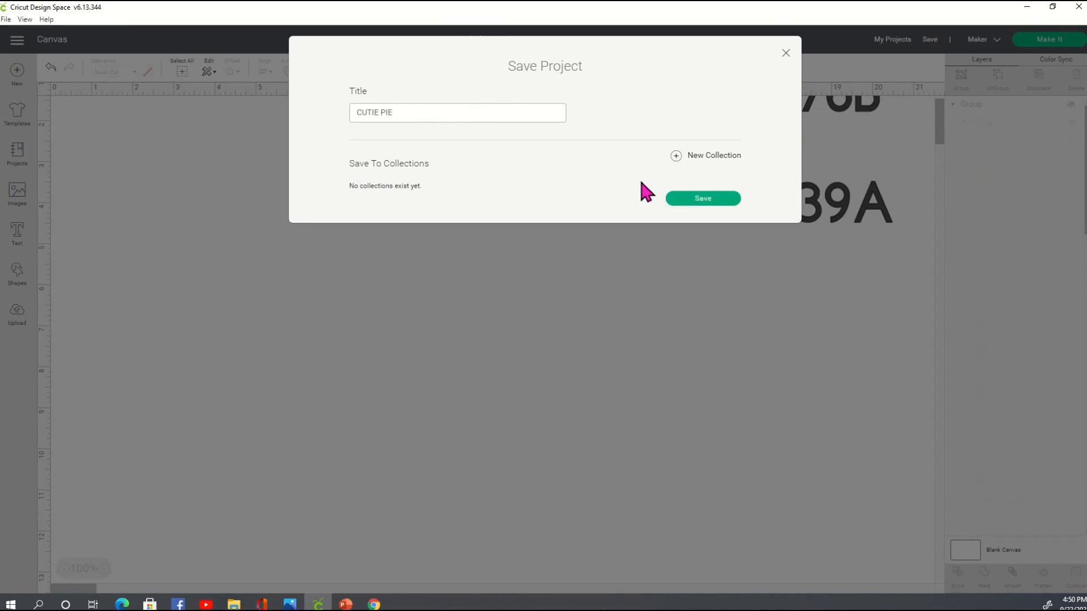
left_click(723, 203)
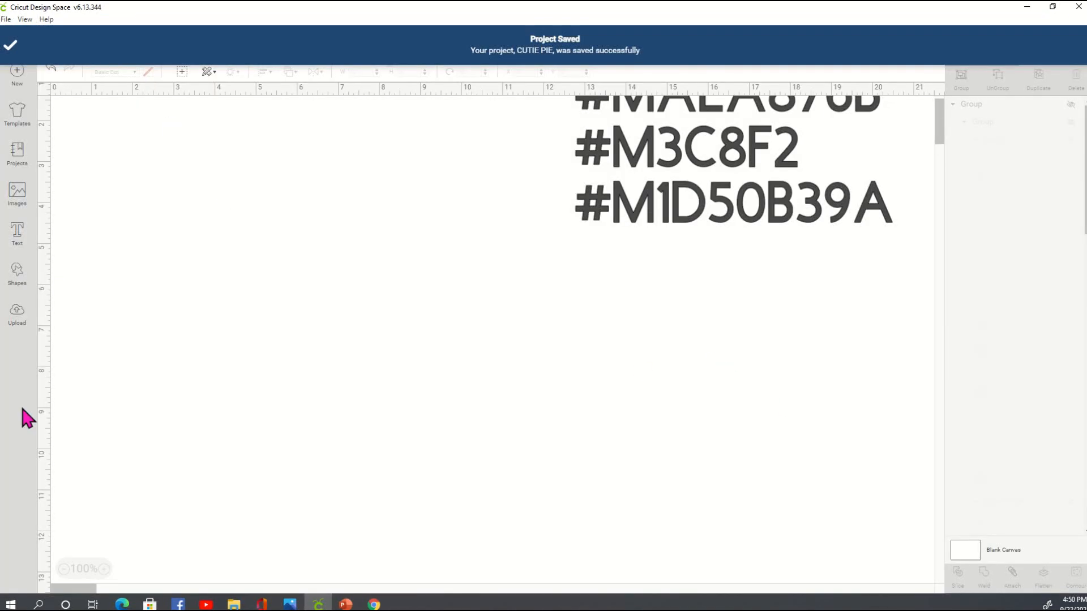
Step: Open 7-removebg-preview.png from the desktop's designs made in cricut folder as a new image upload
left_click(21, 319)
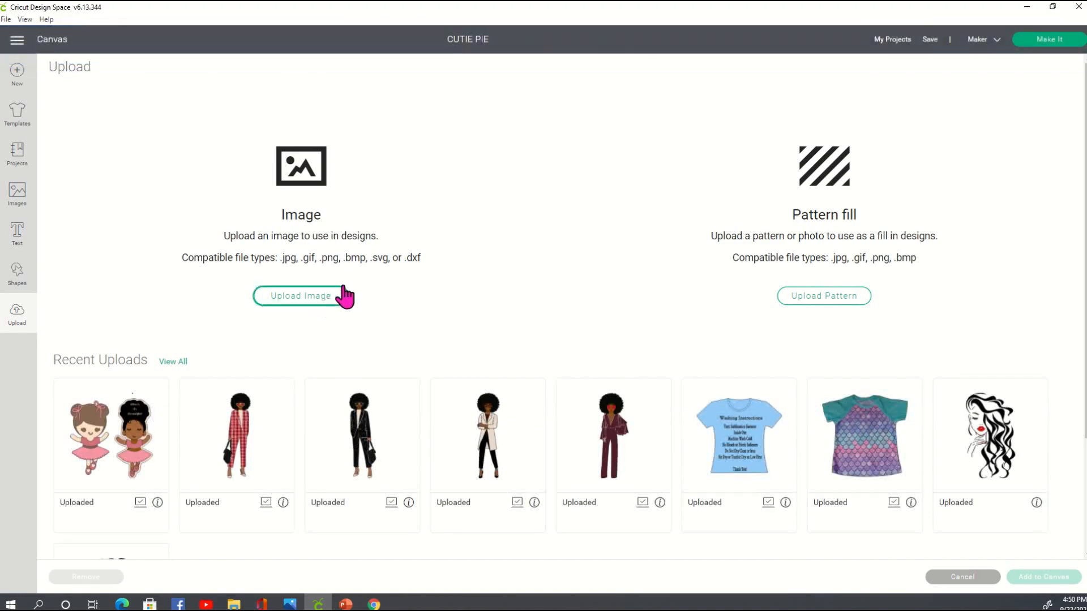
left_click(342, 293)
left_click(591, 305)
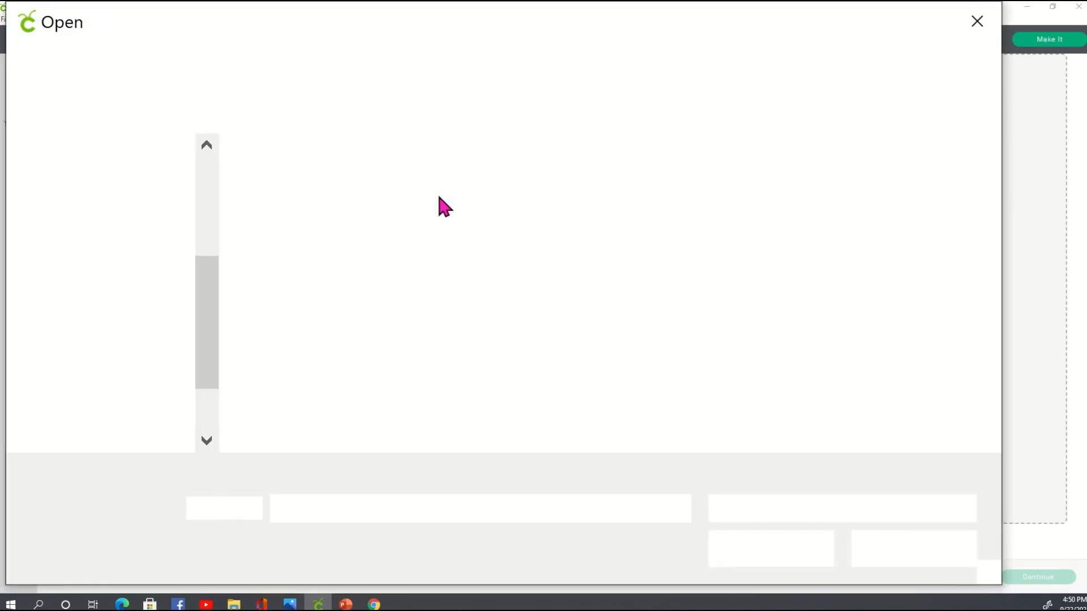
left_click(106, 370)
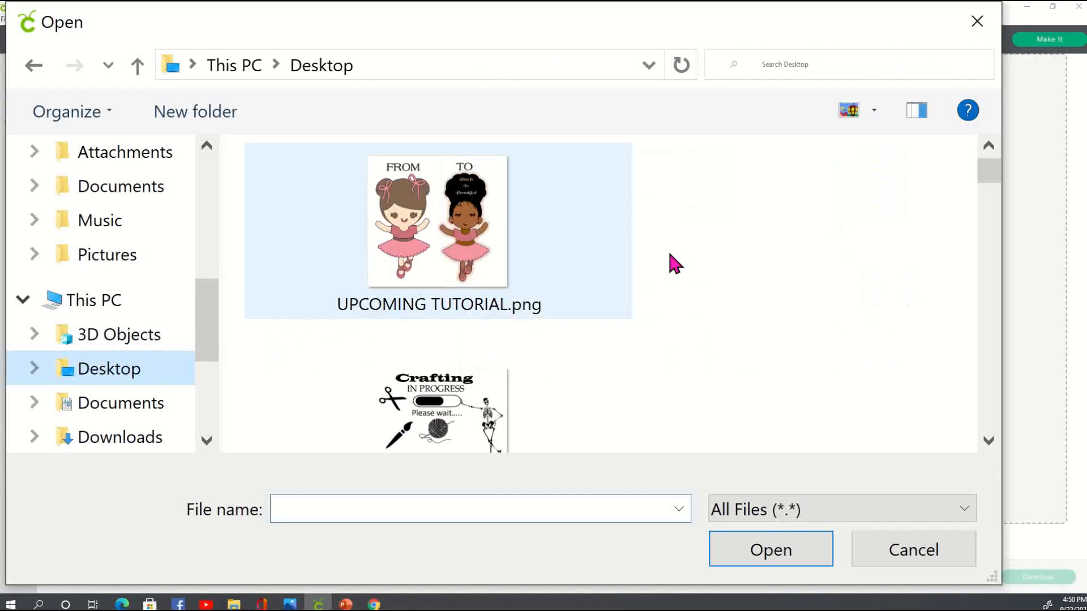
left_click_drag(987, 180, 990, 417)
double_click(485, 242)
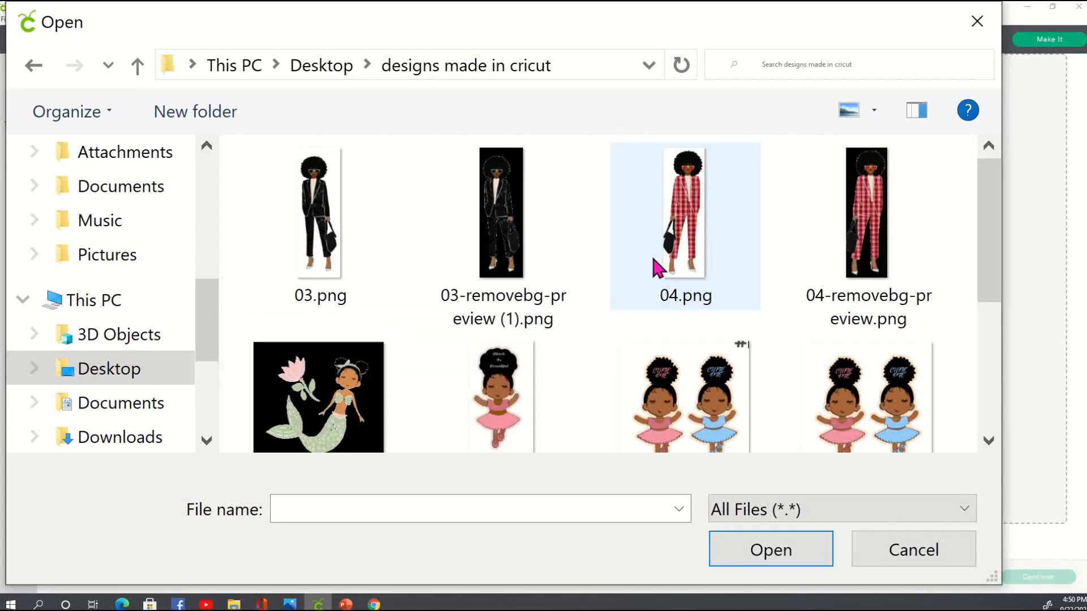
scroll(784, 260, "down", 1)
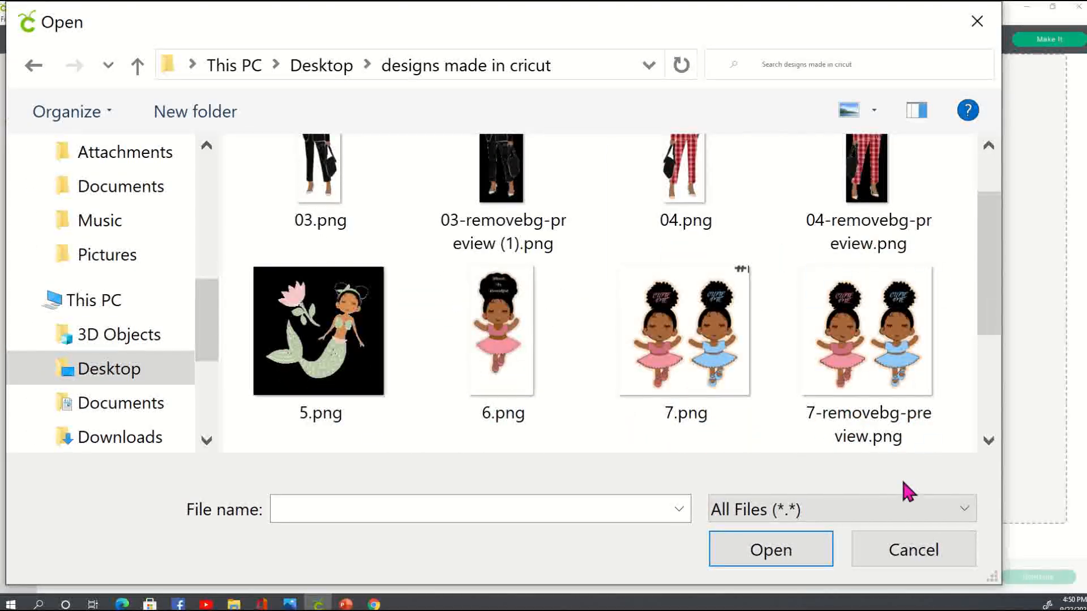
left_click(893, 433)
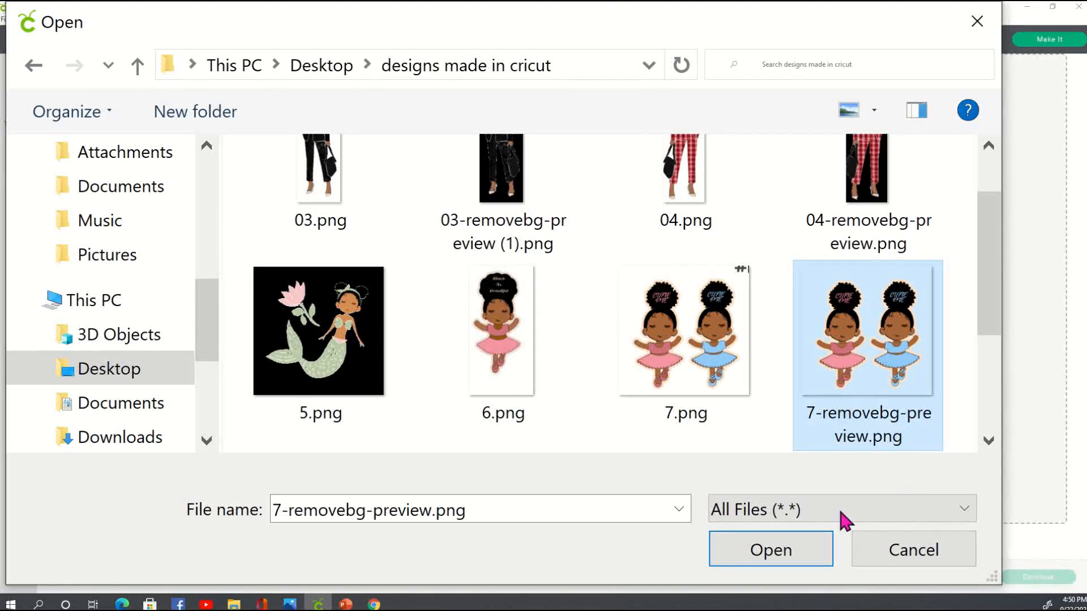
left_click(800, 553)
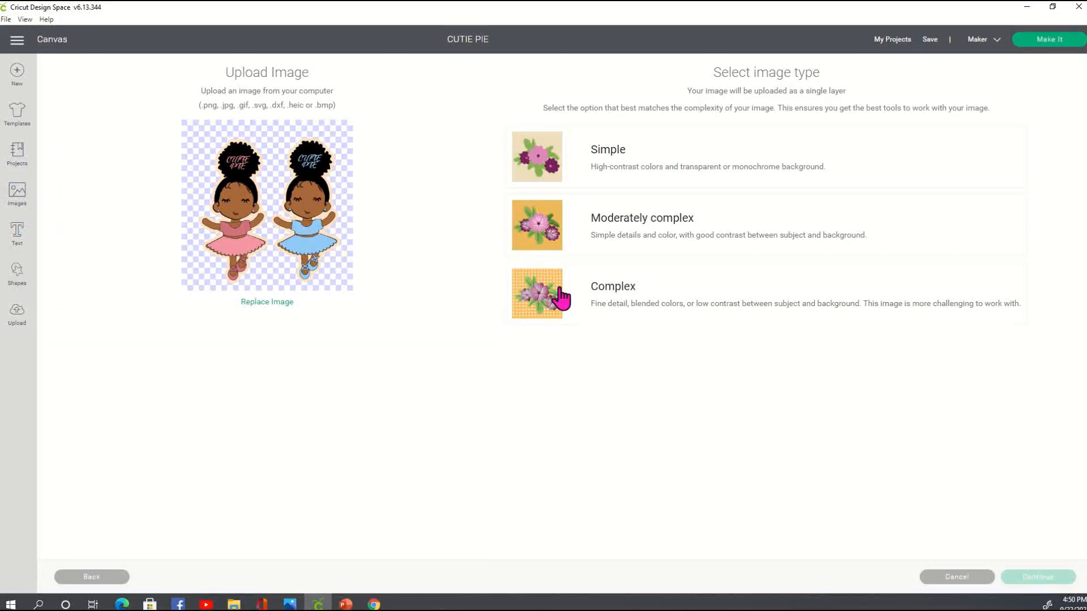
Step: Set the image type to Complex, keep the picture unedited, and upload it as a Print Then Cut image
left_click(560, 297)
left_click(1033, 577)
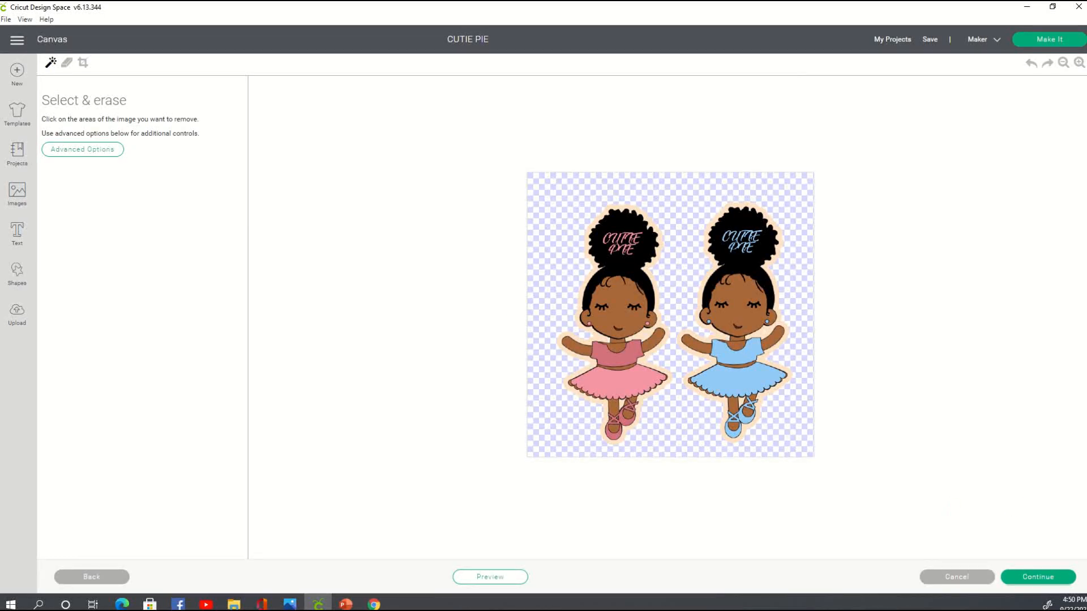
left_click(1041, 578)
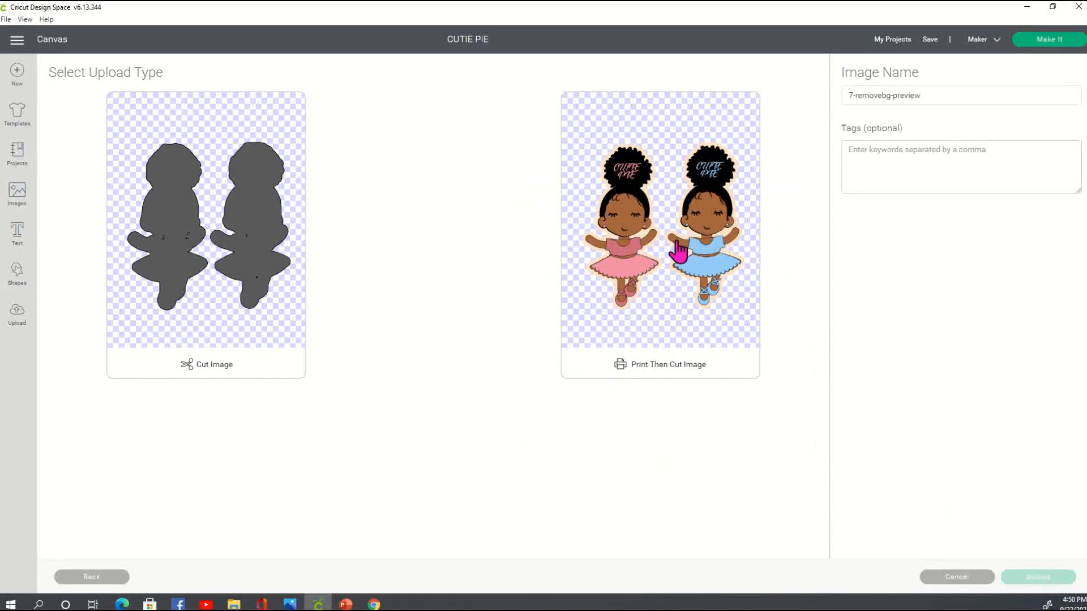
left_click(676, 218)
left_click(1038, 577)
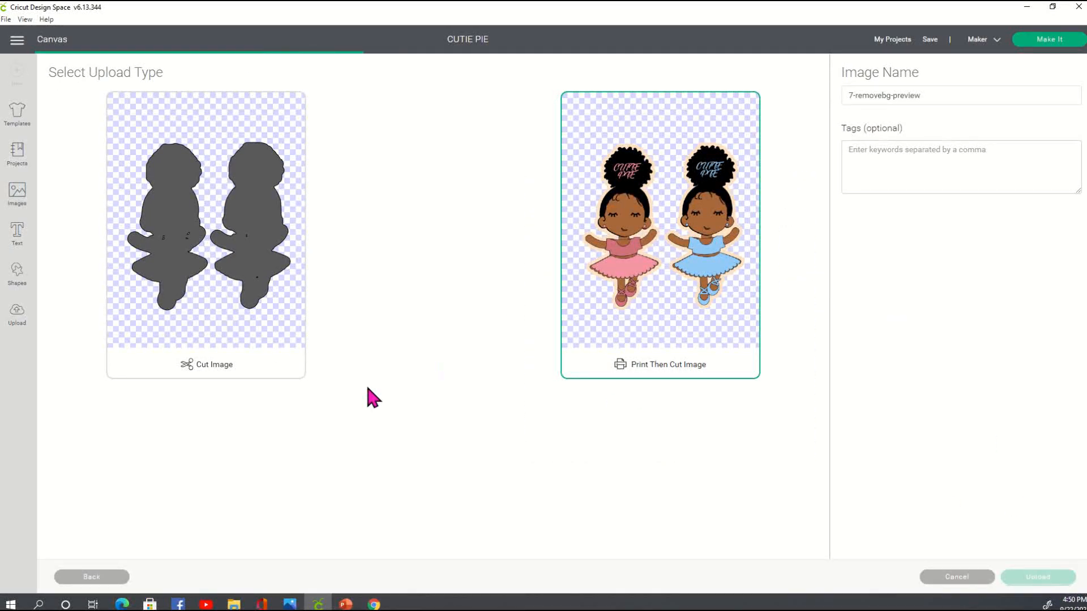
Step: Add the uploaded ballerina pair to the canvas, enlarged to about 7.84 × 8.1 in and shifted down and right
left_click(151, 459)
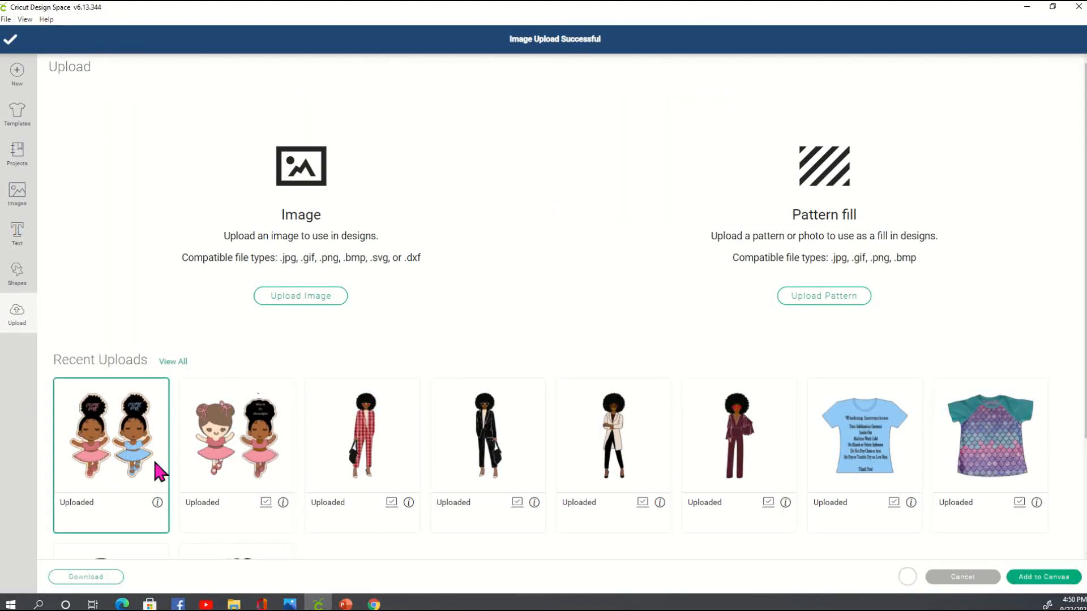
left_click(1022, 577)
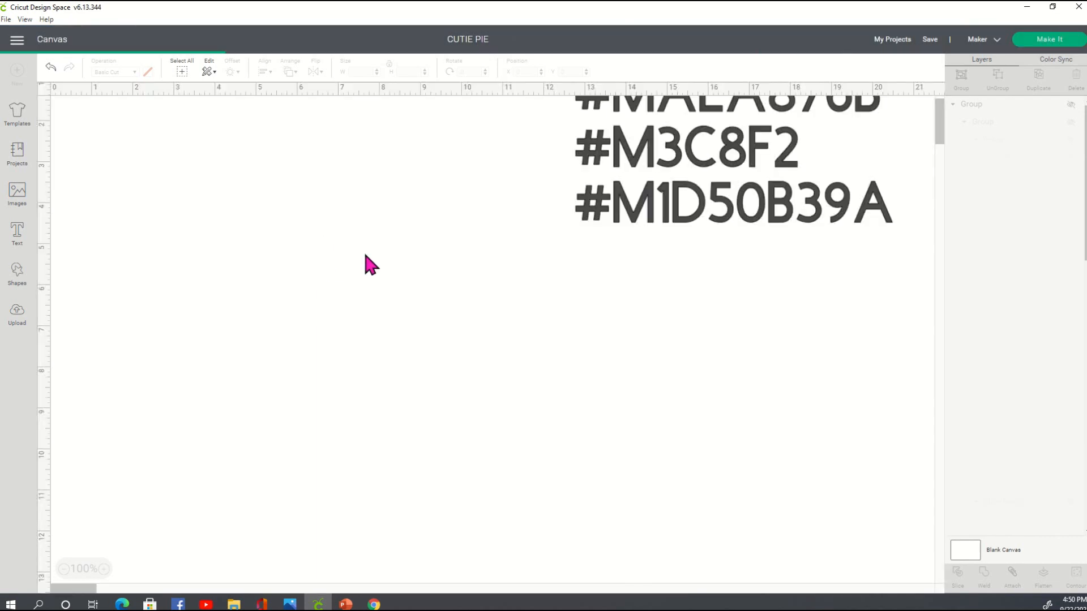
left_click_drag(196, 245, 399, 456)
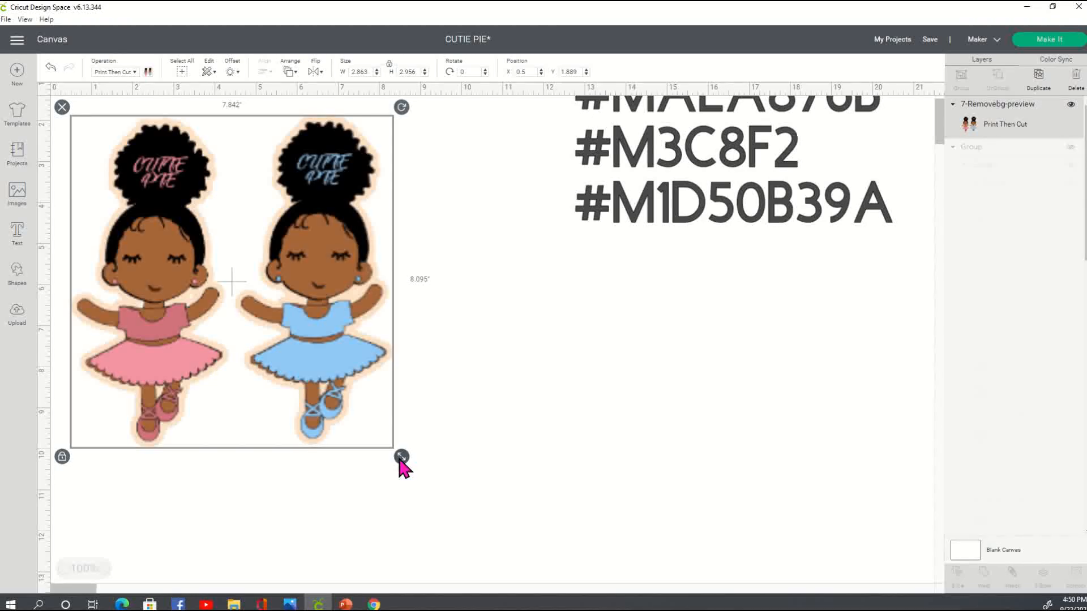
left_click(606, 418)
left_click_drag(309, 247, 411, 289)
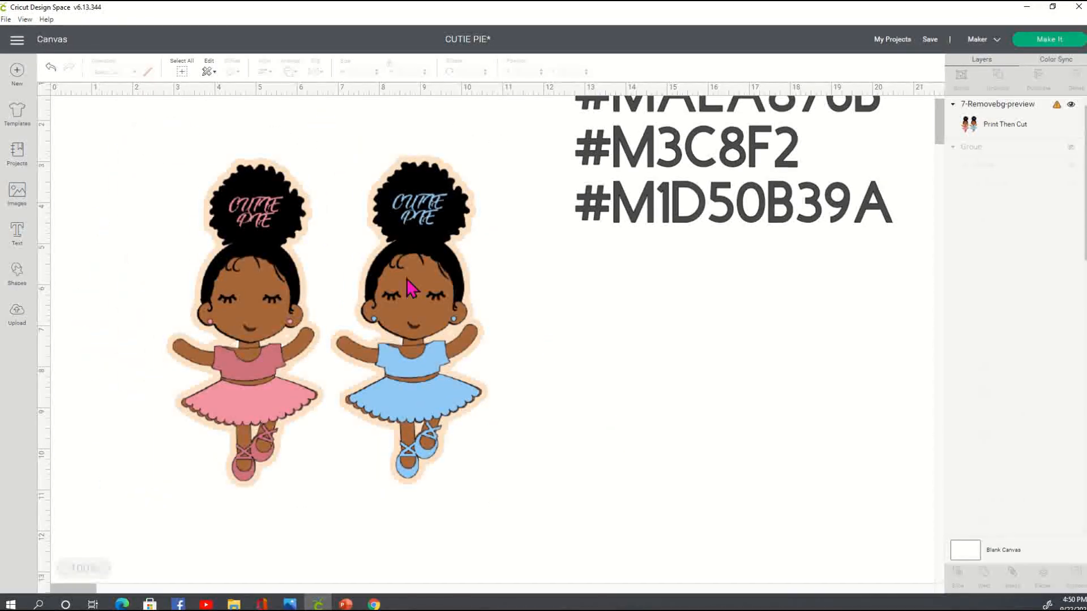
Step: Add an unlocked square stretched to about 4.24 × 8.6 in so that it completely covers the blue ballerina
left_click(17, 274)
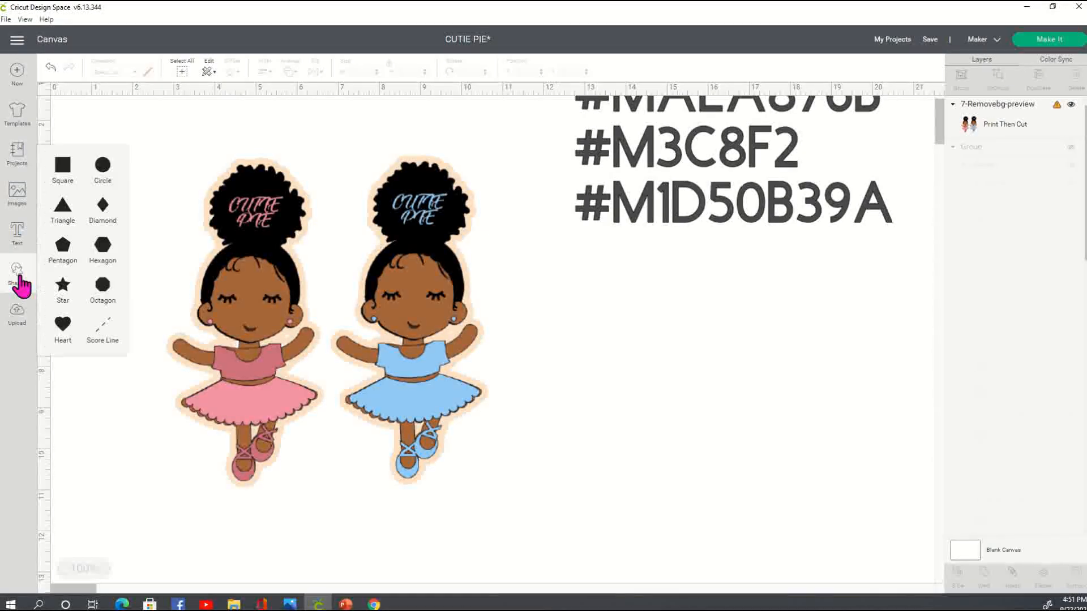
left_click(63, 168)
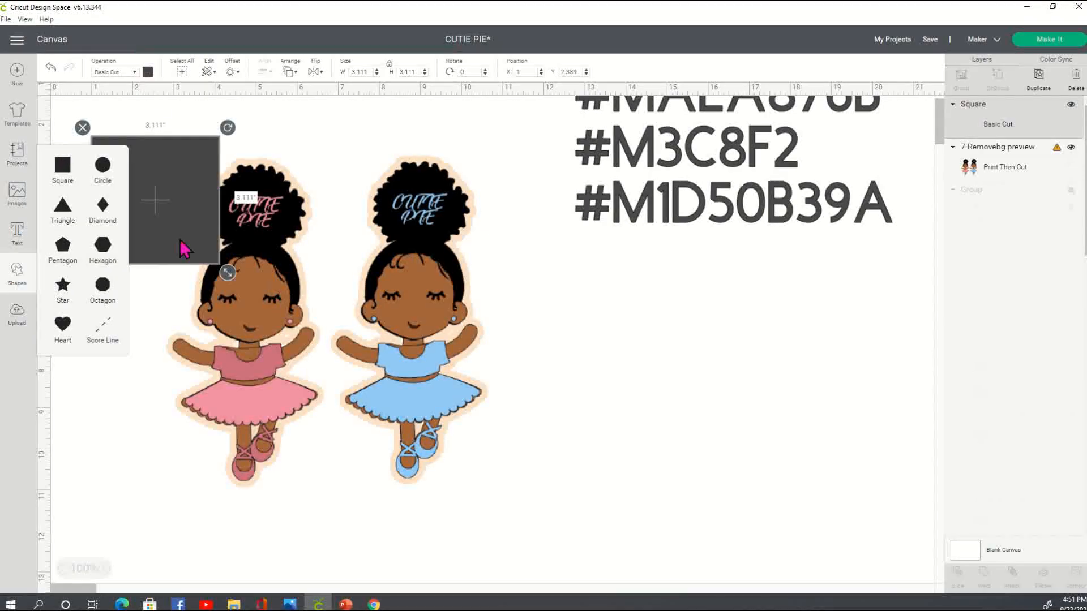
left_click_drag(145, 225, 393, 243)
left_click(331, 289)
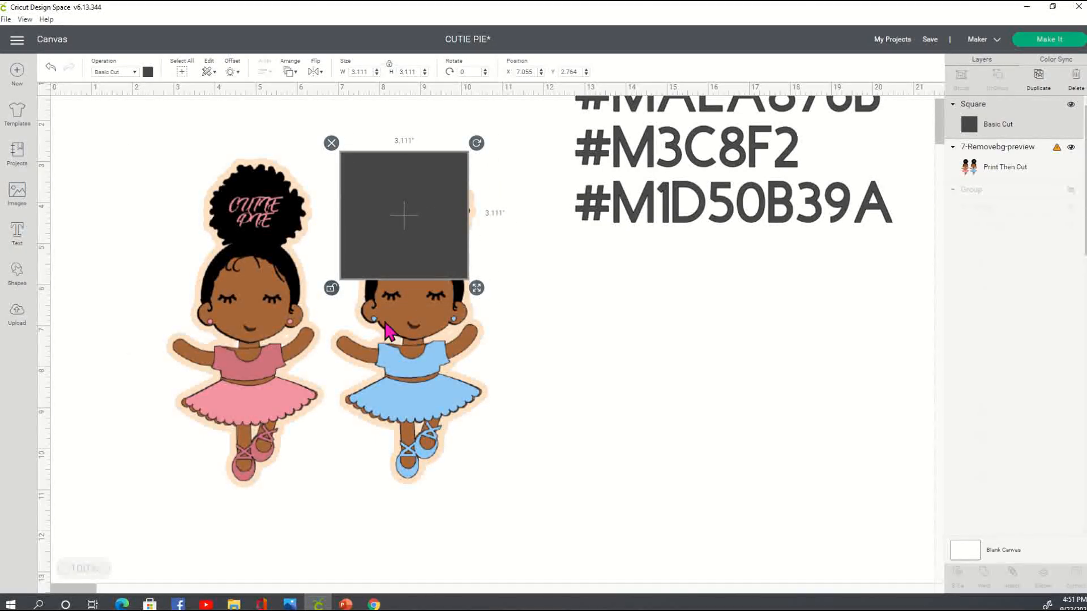
left_click_drag(476, 288, 522, 514)
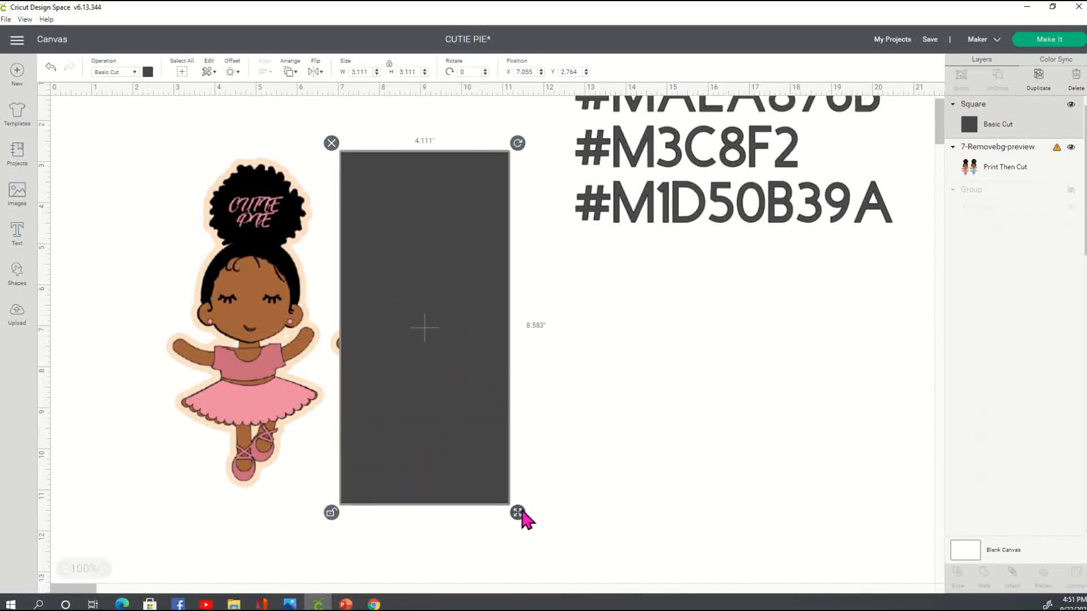
left_click_drag(473, 466, 459, 461)
Step: Slice the ballerina picture with the rectangle and delete both dark Basic Cut slice results
left_click(264, 392, "shift")
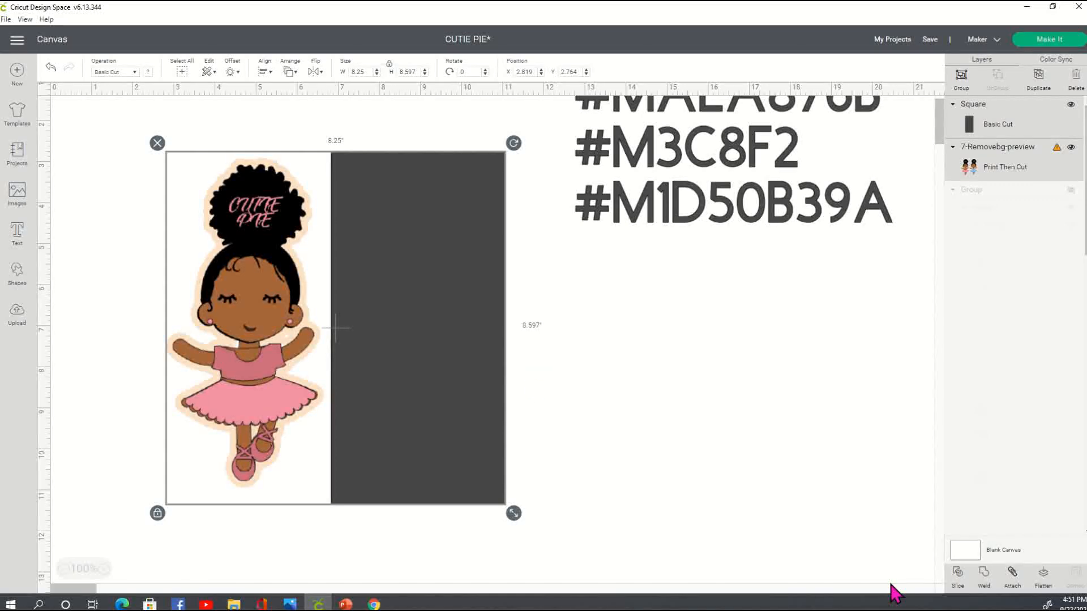
left_click(959, 586)
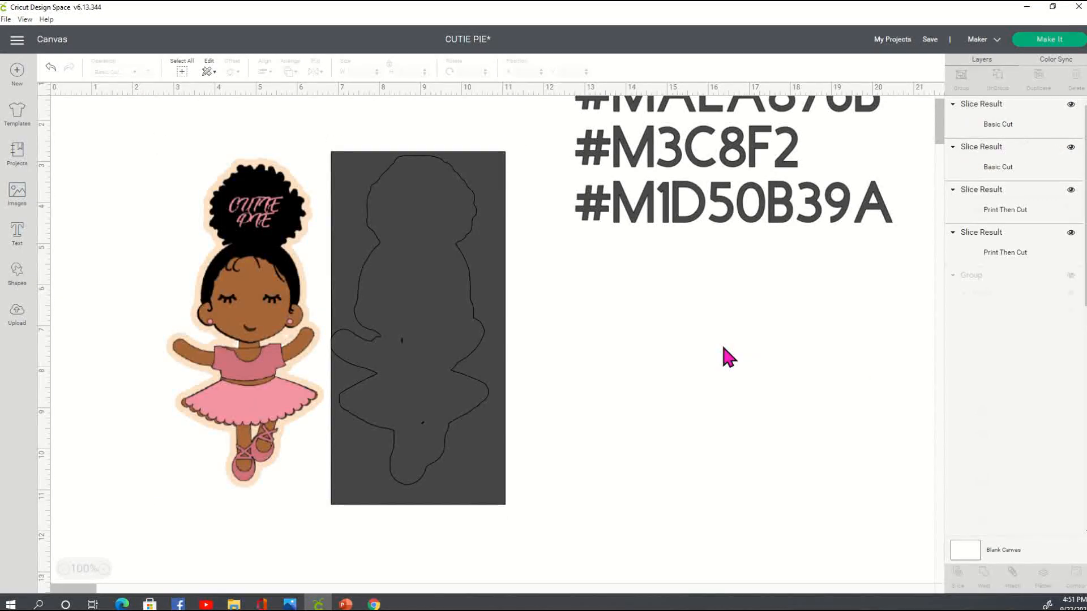
left_click(994, 130)
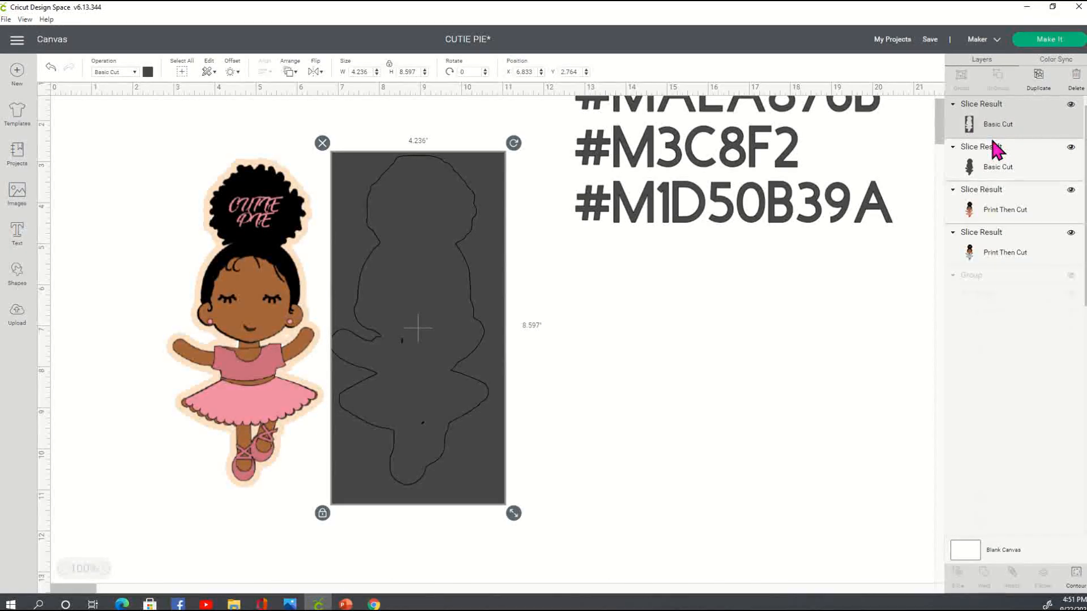
key("Delete")
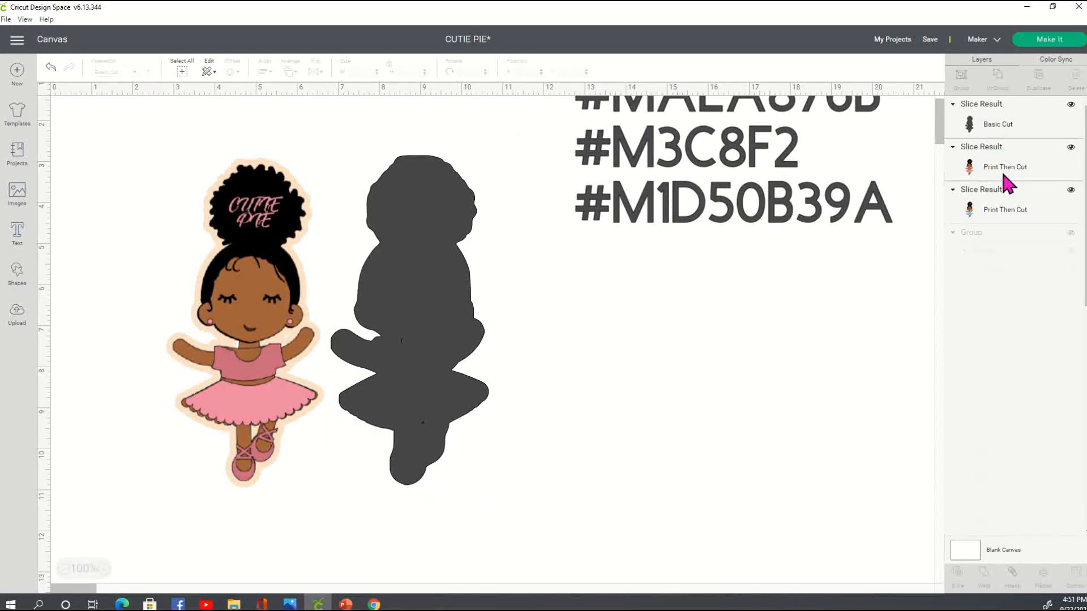
left_click(999, 121)
key("Delete")
Step: Separate the sliced pink and blue ballerinas and place them side by side, the blue one at about X 6.43, Y 3.04
left_click_drag(436, 346, 508, 404)
left_click_drag(214, 458, 343, 444)
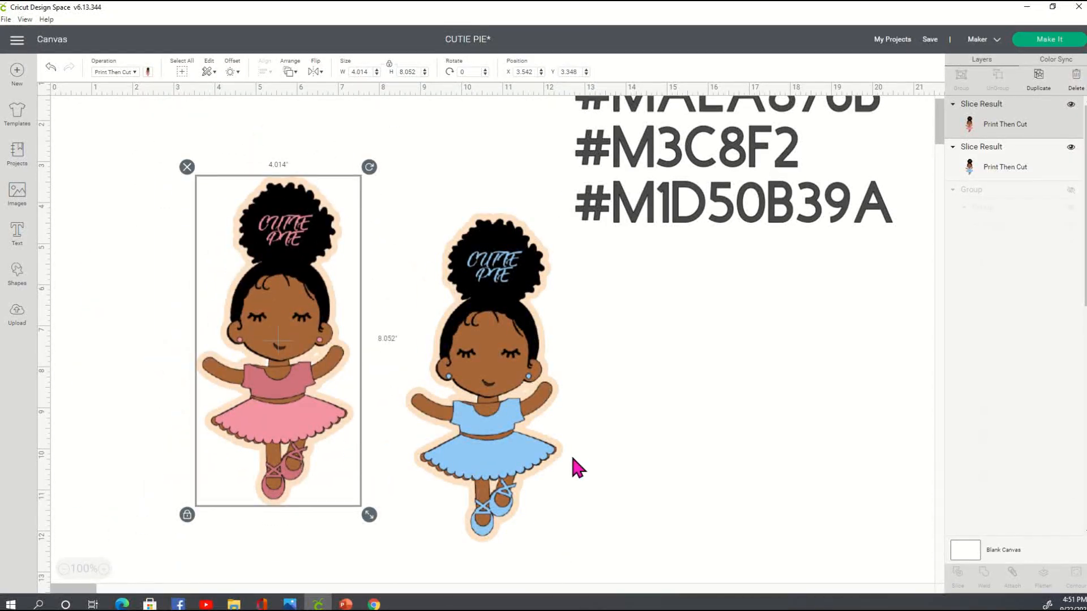
left_click(569, 458)
left_click_drag(488, 464, 455, 420)
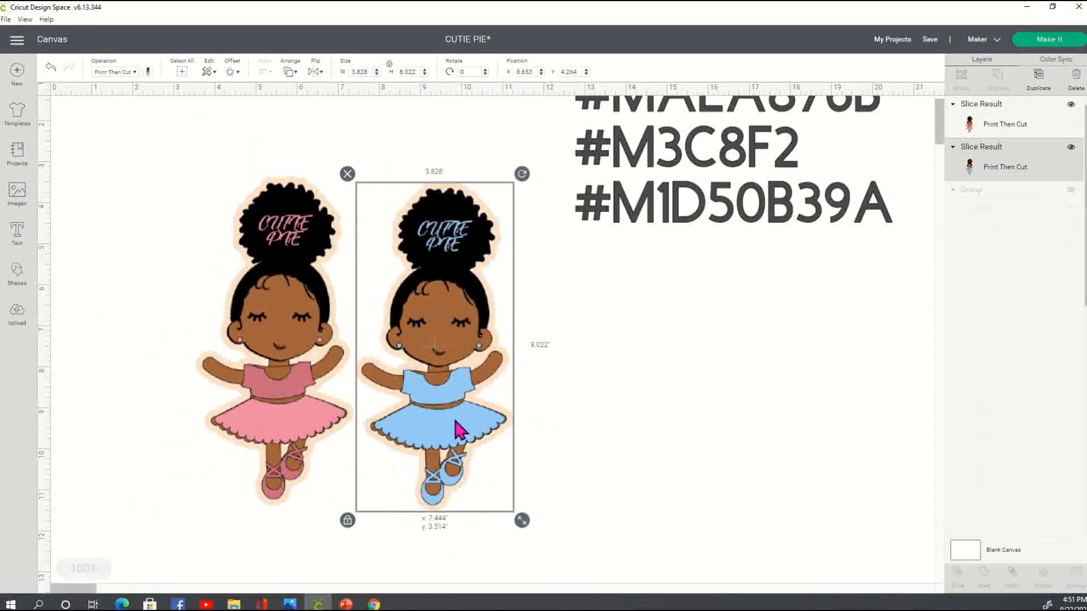
left_click_drag(334, 424, 279, 413)
left_click_drag(485, 417, 444, 391)
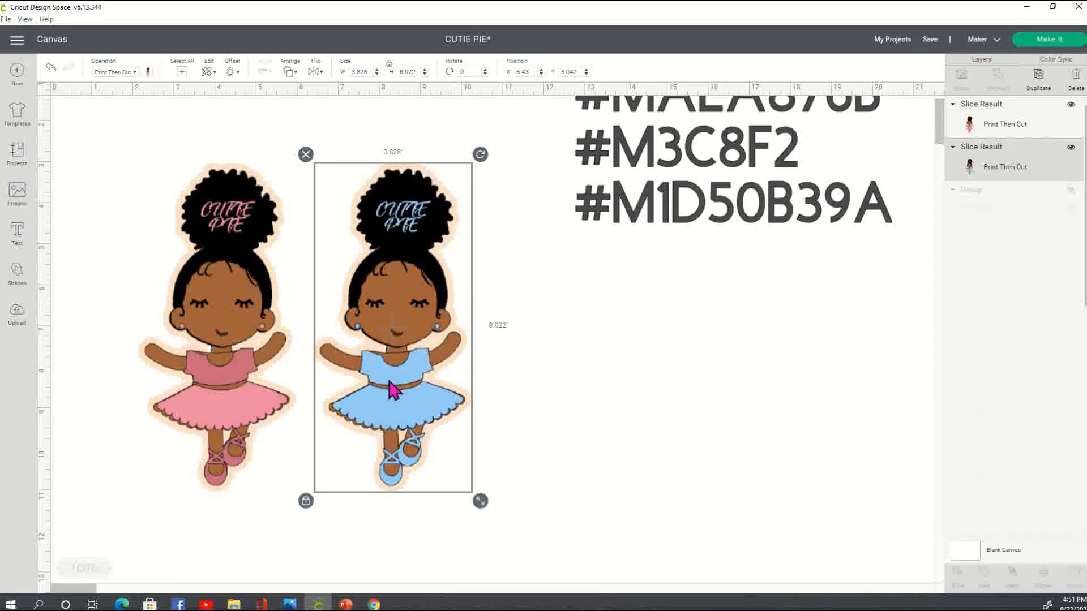
left_click(638, 400)
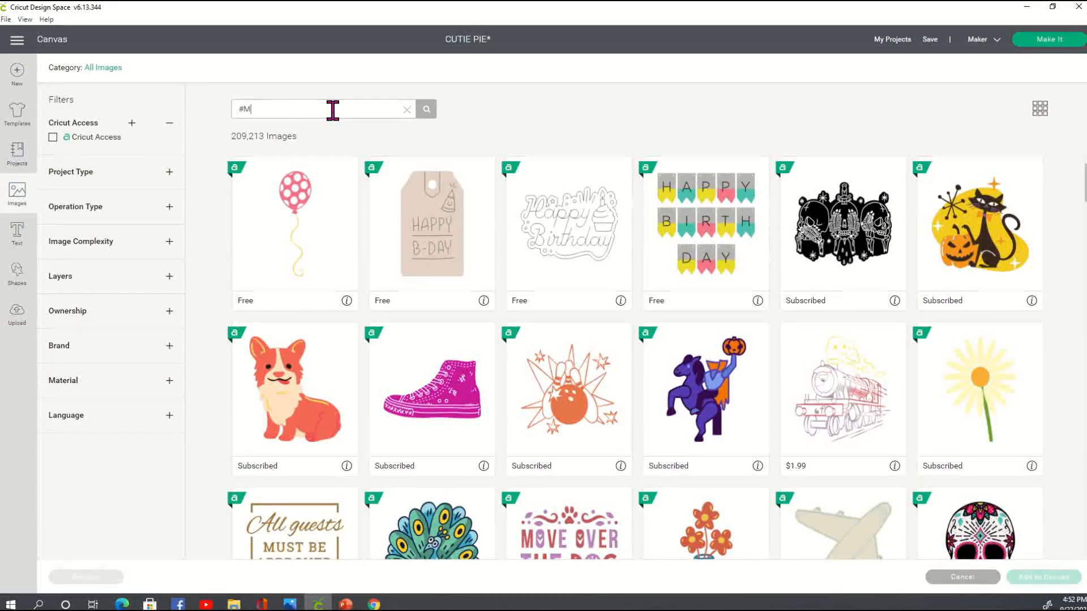
Step: Search the image library for #M3C8F2 and add the ballet girl image to the canvas
type("8F2")
key("Return")
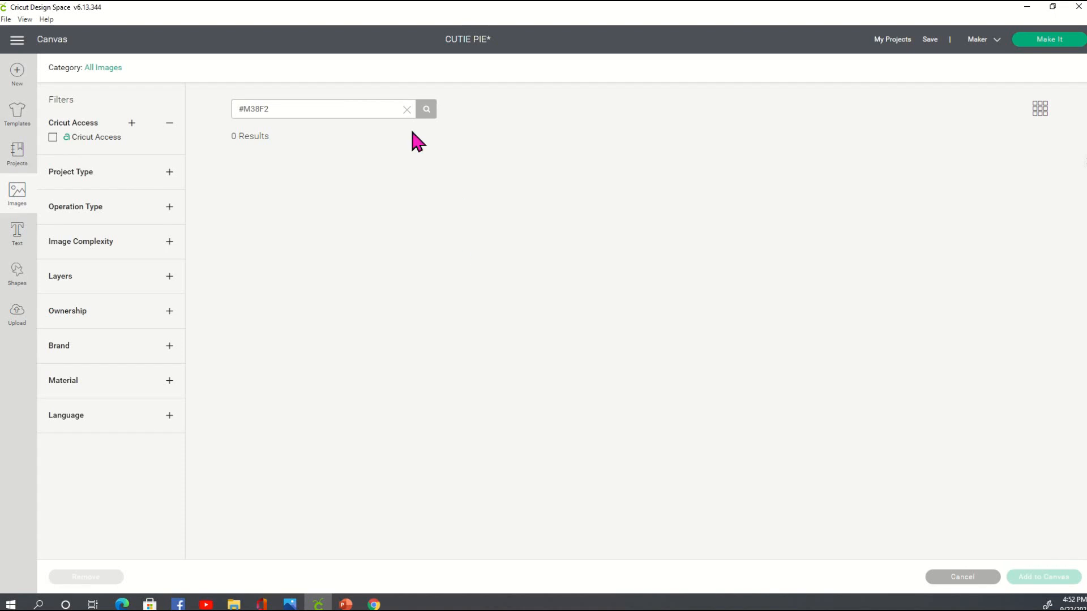
left_click(428, 117)
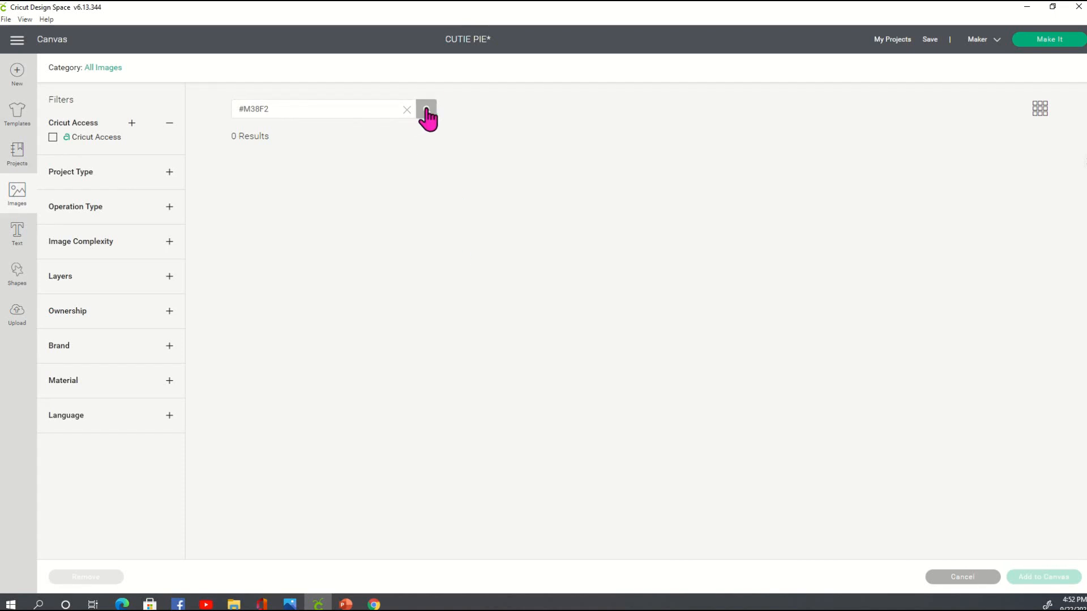
triple_click(254, 109)
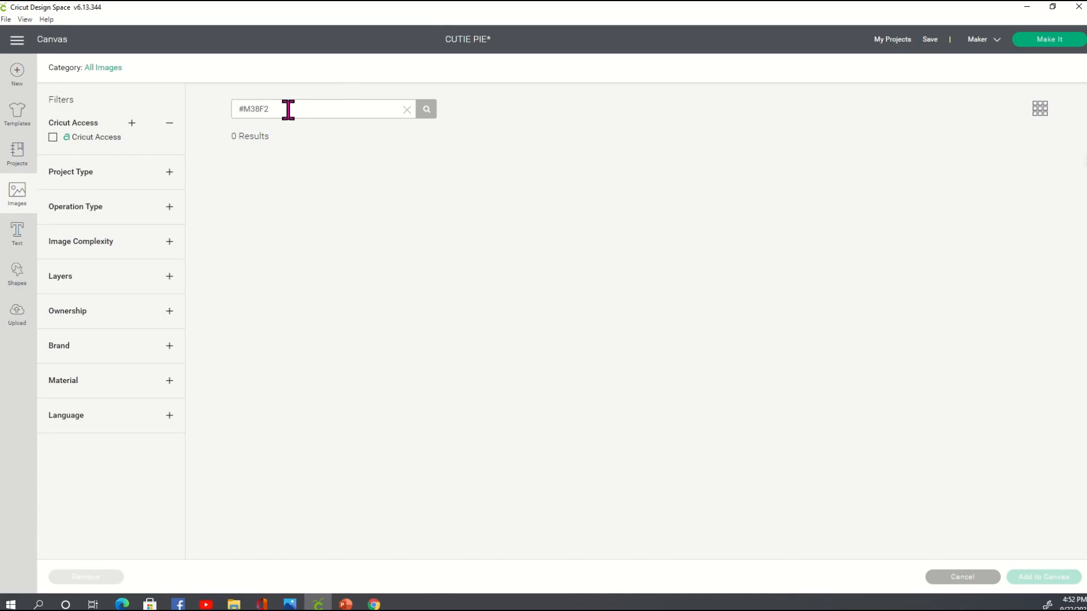
left_click(426, 109)
left_click(312, 249)
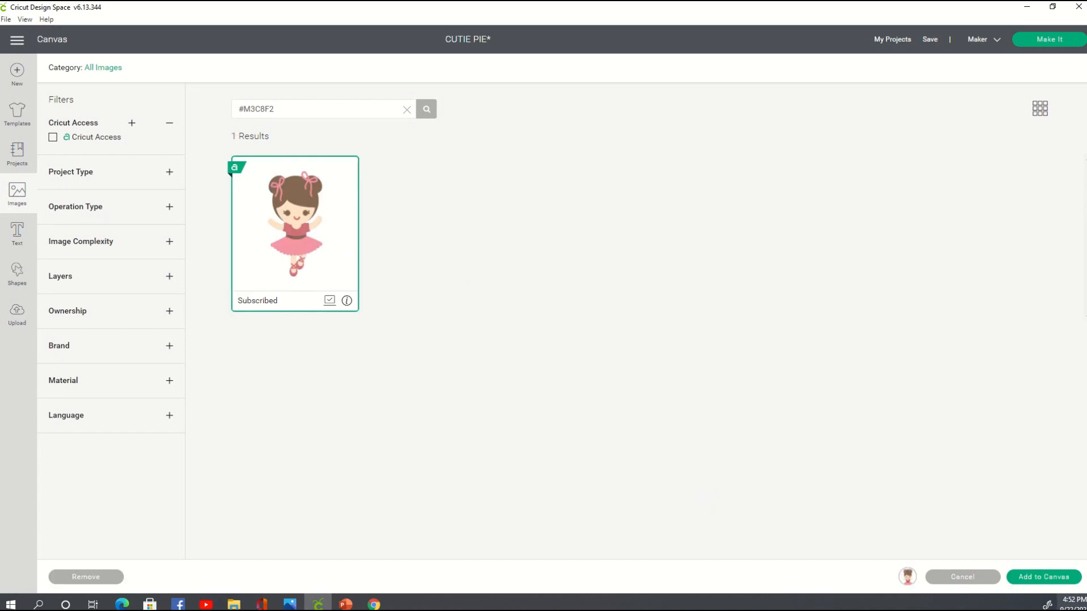
left_click(1043, 576)
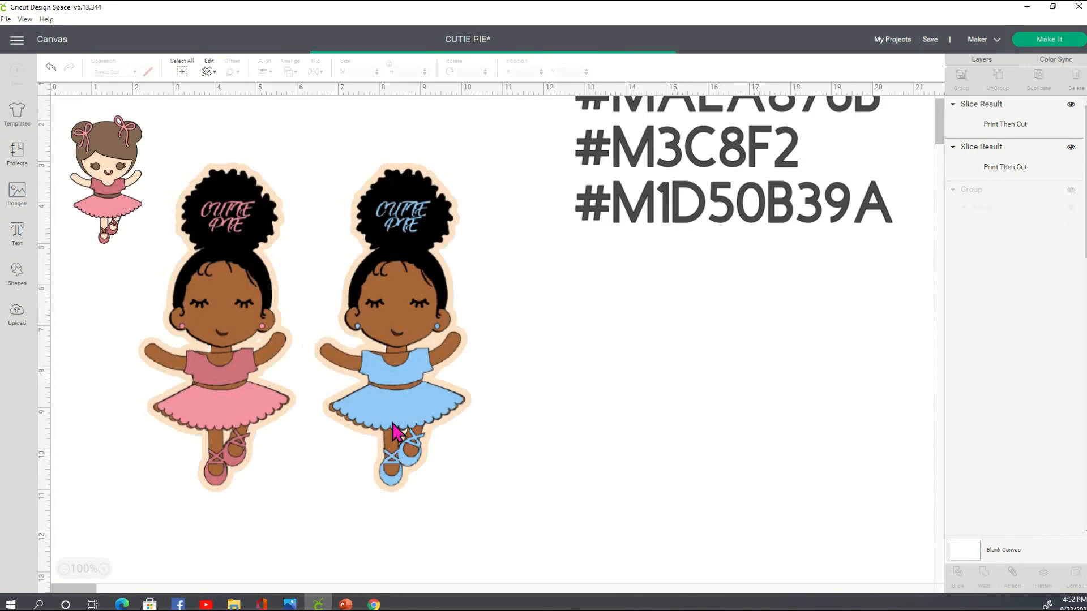
Step: Move the original ballet girl beside the blue ballerina and enlarge her to about the height of the other two
left_click_drag(116, 208, 556, 326)
left_click_drag(592, 374, 660, 493)
left_click_drag(586, 371, 573, 320)
left_click_drag(647, 439, 674, 491)
left_click(792, 399)
Step: Arrange the three figures in a row lower on the canvas, with the original ballet girl between the pink and blue ballerinas
left_click_drag(406, 342, 746, 373)
left_click_drag(620, 377, 430, 391)
left_click_drag(639, 387, 552, 378)
left_click_drag(227, 385, 203, 480)
left_click_drag(378, 424, 378, 502)
left_click_drag(595, 405, 606, 484)
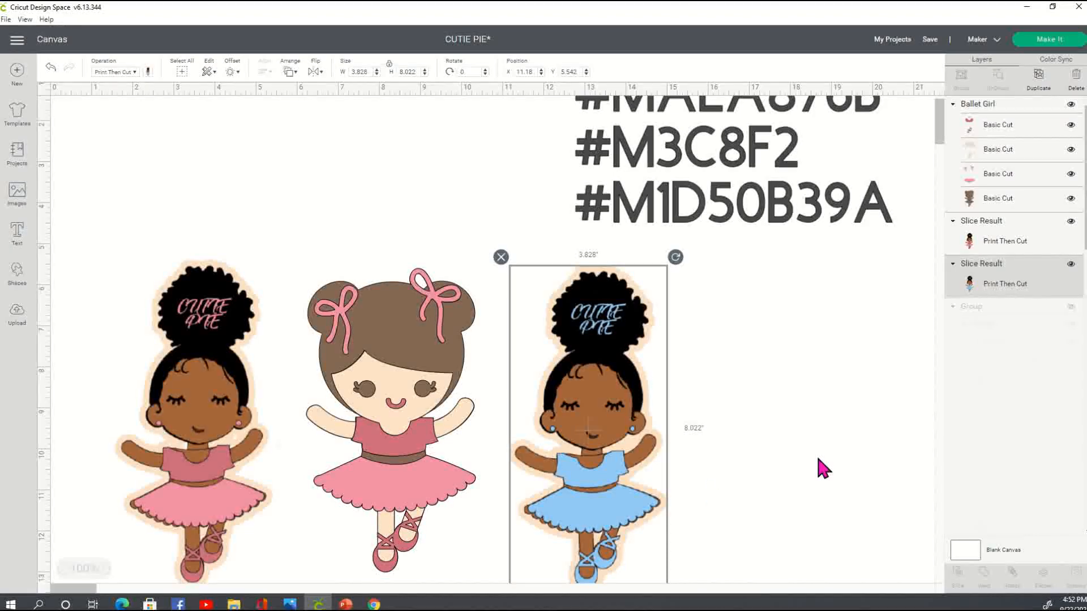
left_click(820, 468)
left_click_drag(396, 397, 400, 408)
left_click(753, 388)
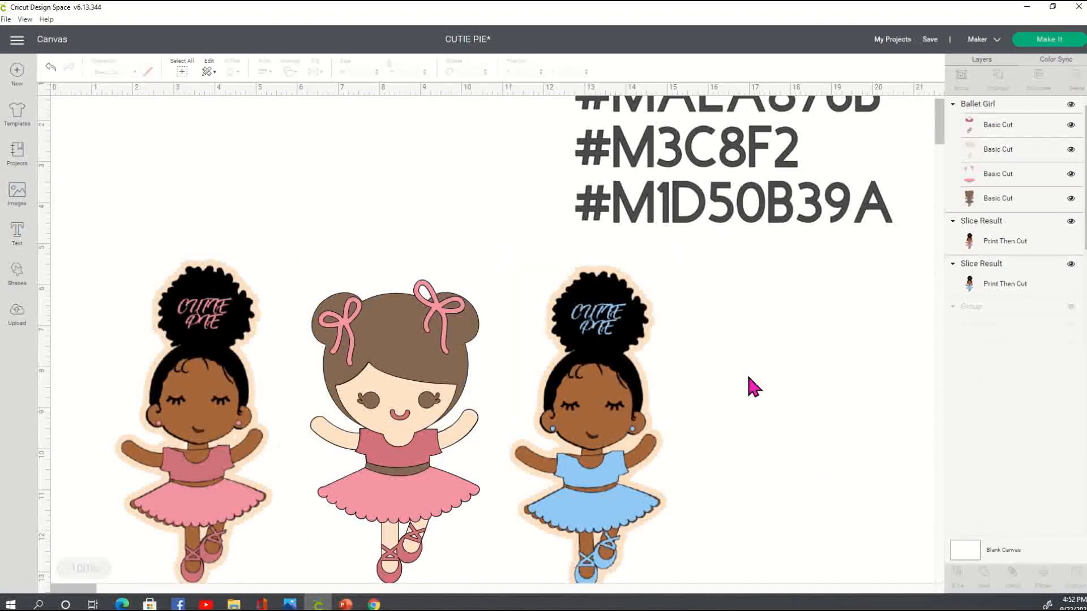
scroll(331, 390, "down", 3)
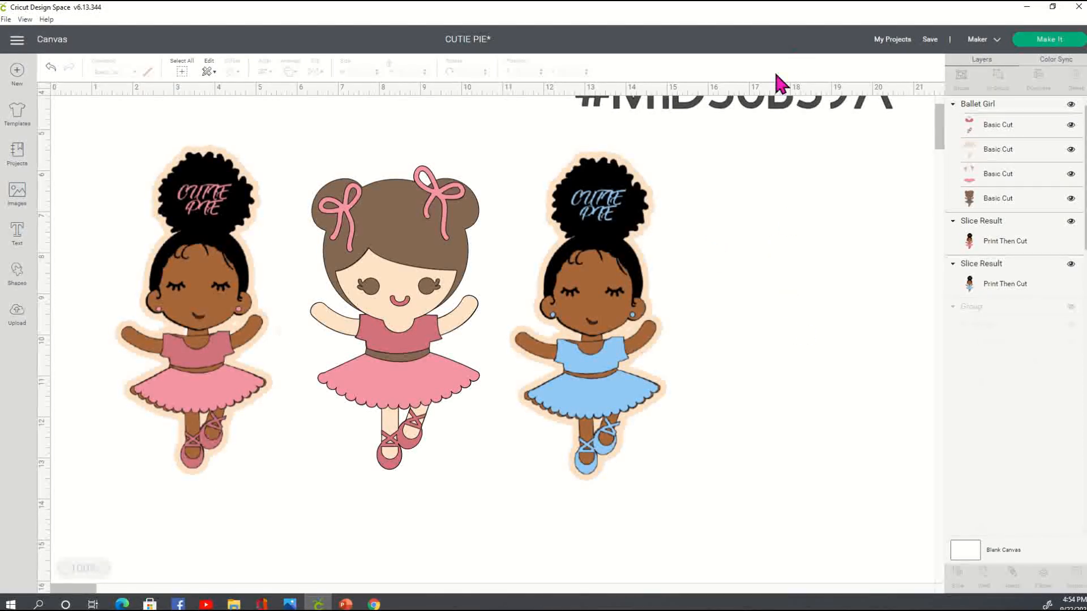
mouse_move(558, 19)
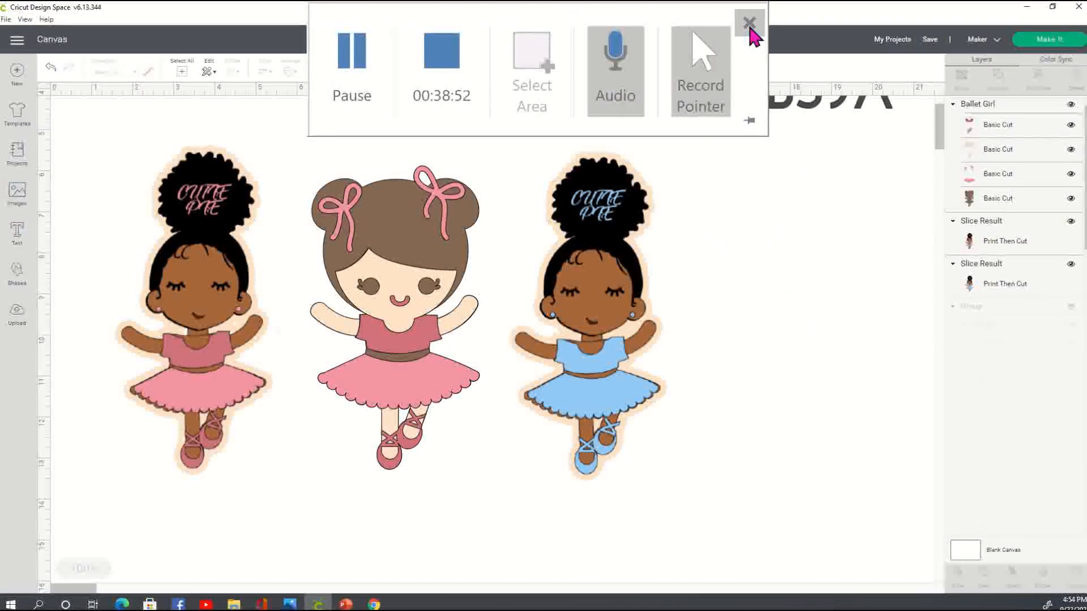